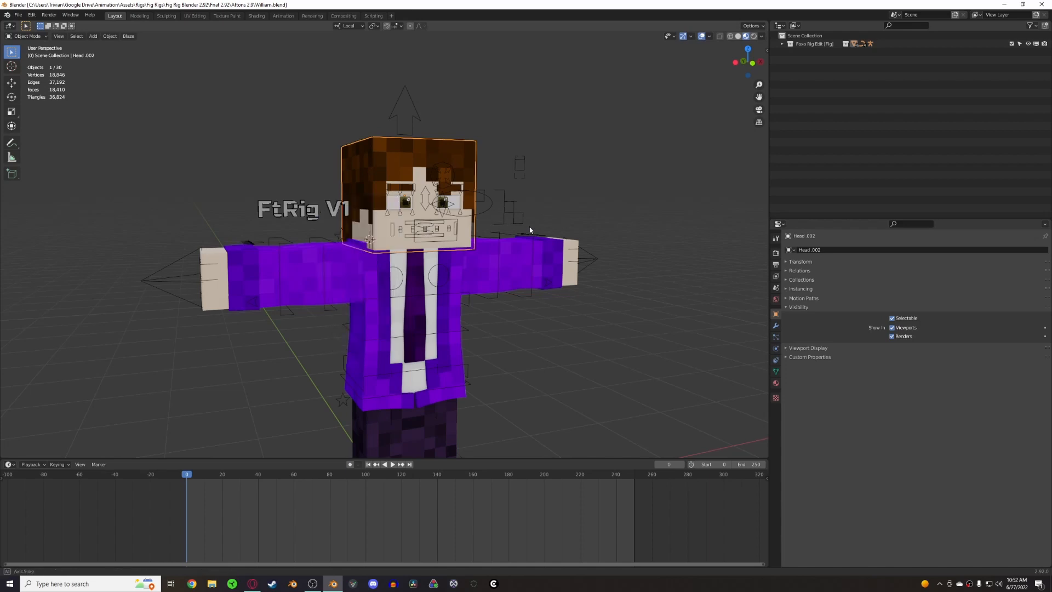
Step: Add a Solidify modifier to the selected outer head layer of the character
middle_drag(530, 230, 440, 173)
scroll(494, 227, up, 3)
key(Tab)
key(Tab)
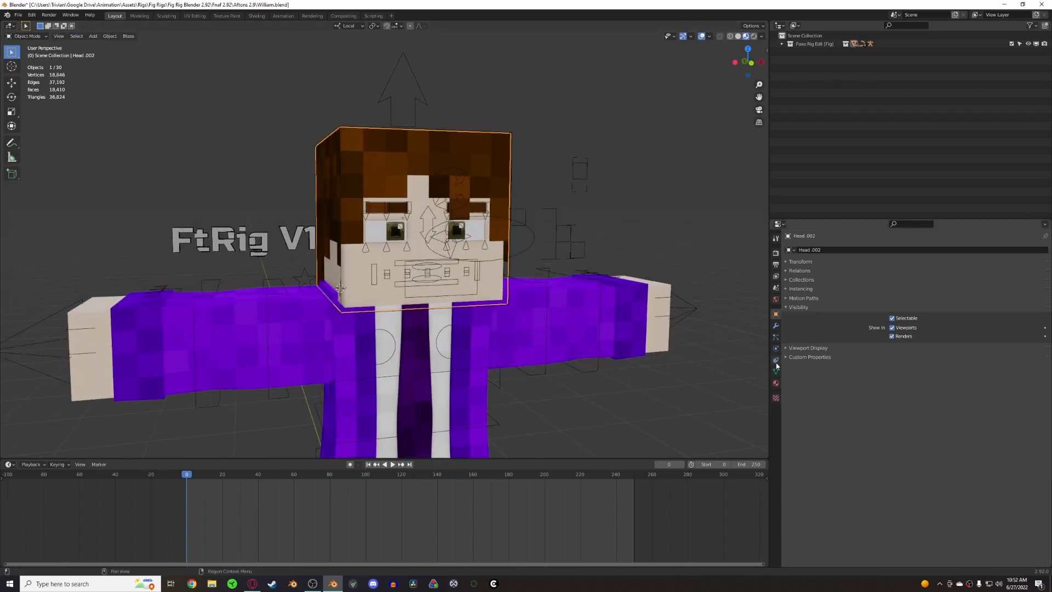
click(776, 326)
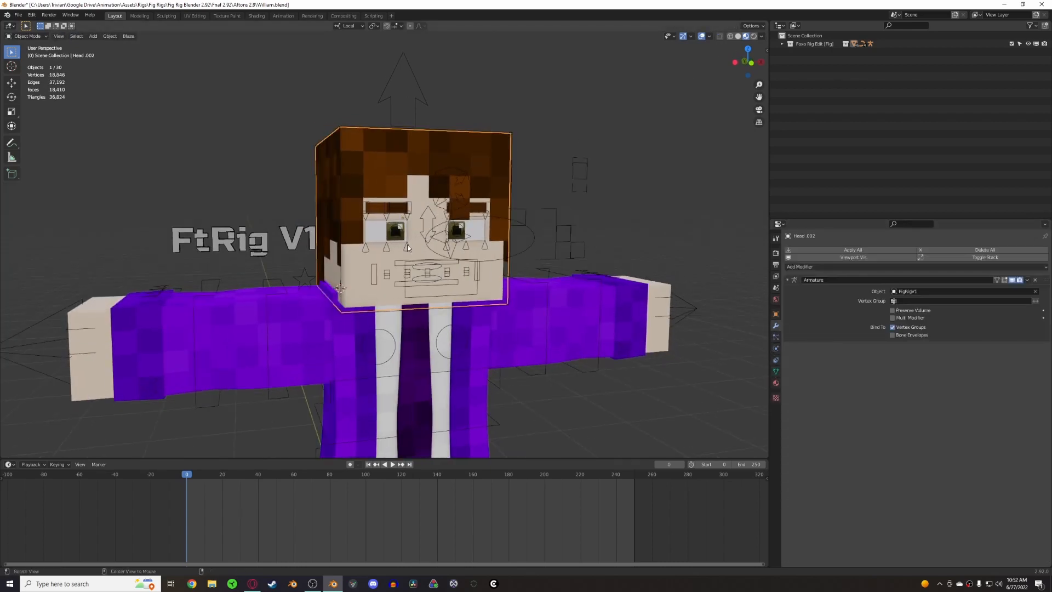
mouse_move(416, 258)
middle_down()
mouse_move(442, 254)
mouse_move(427, 258)
middle_up()
click(847, 267)
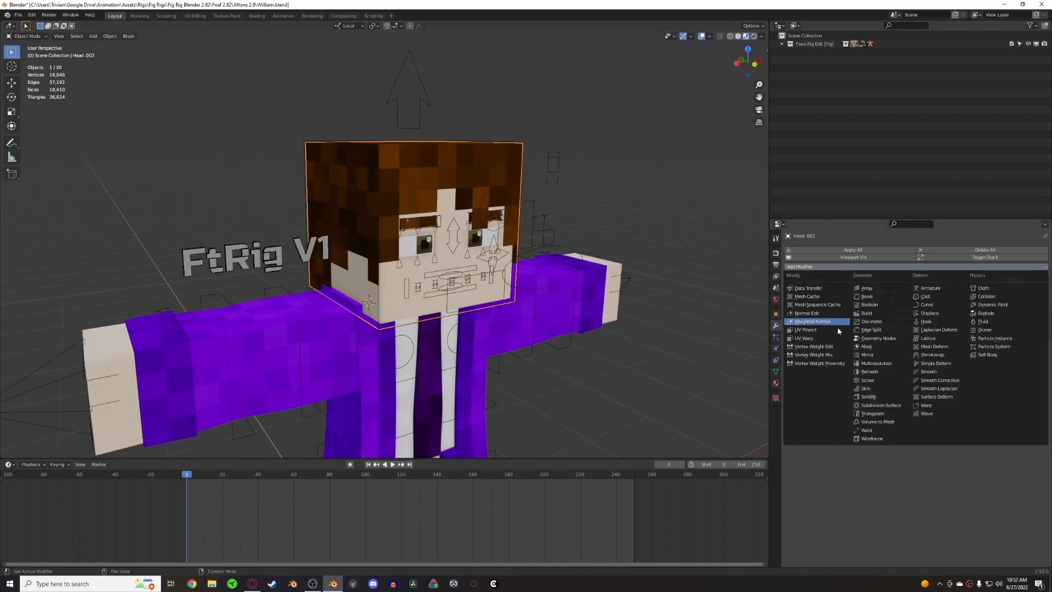
click(876, 398)
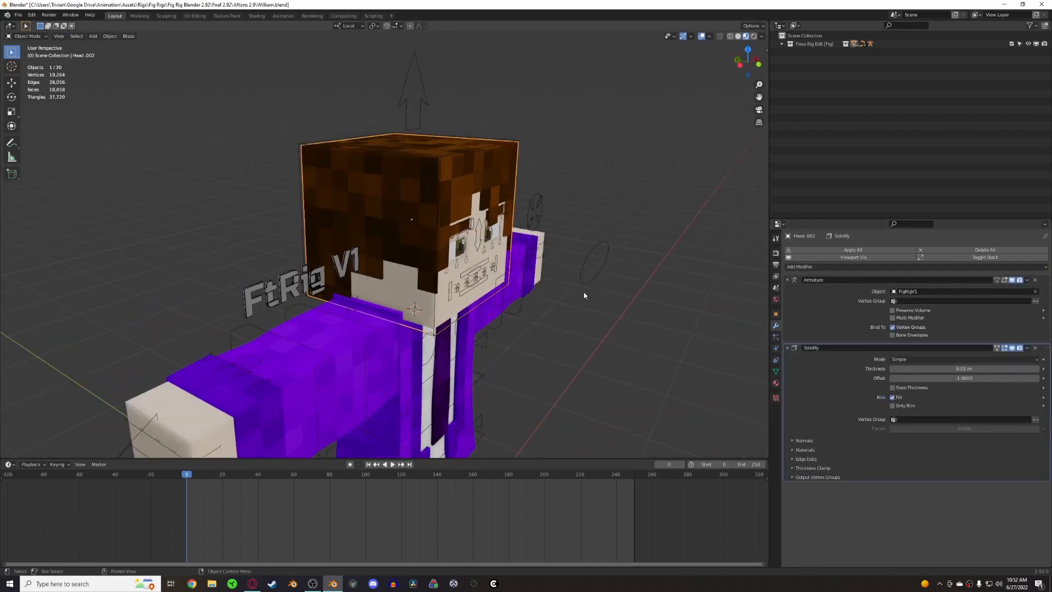
Step: Set the Solidify modifier's thickness to 0.05 m on the outer head layer
drag(968, 369, 948, 369)
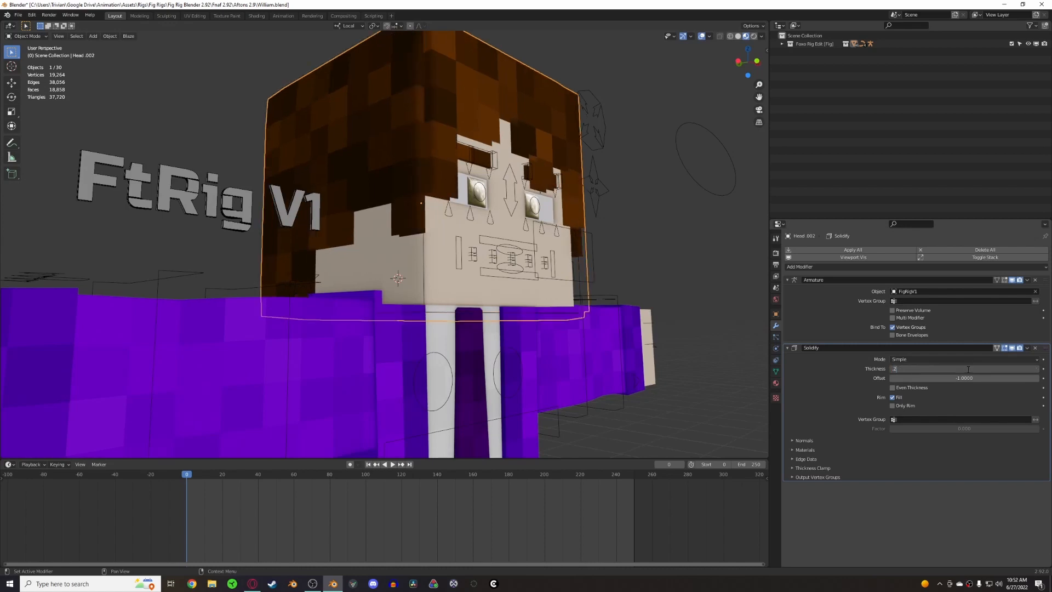
key(Return)
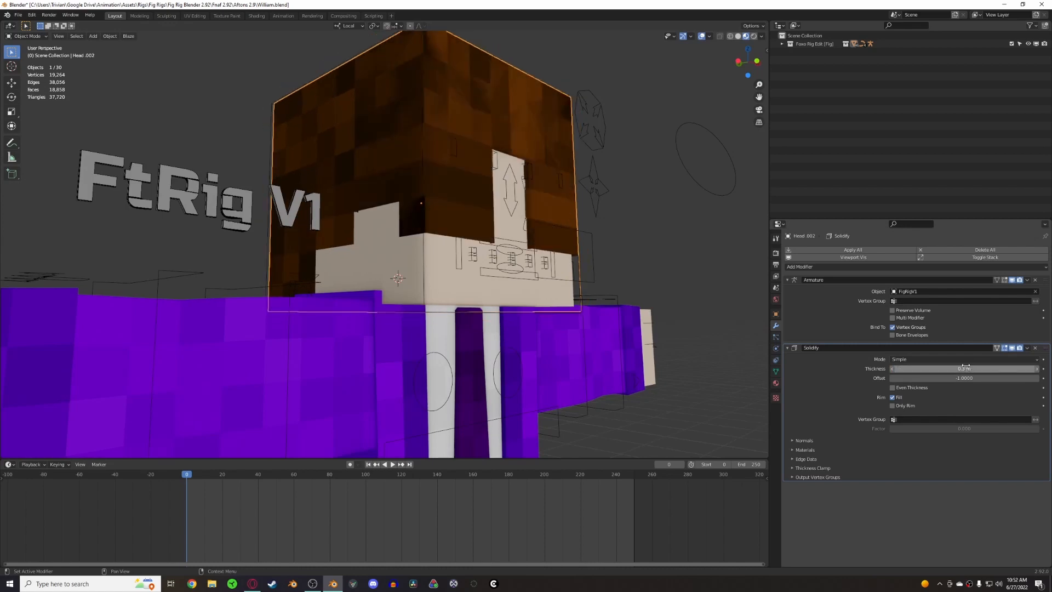
click(960, 368)
text(.0)
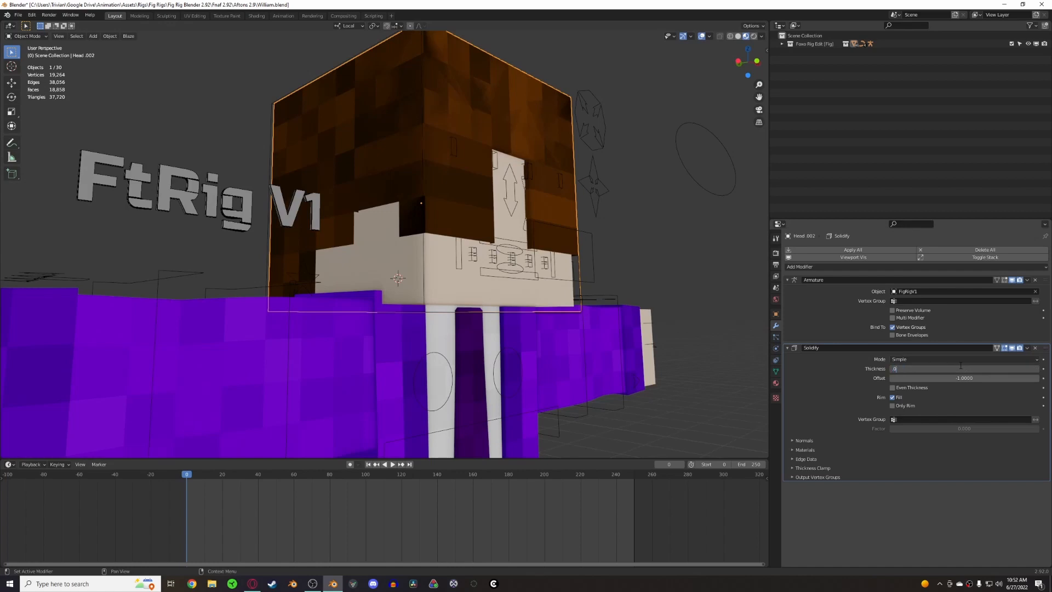
text(3)
key(Return)
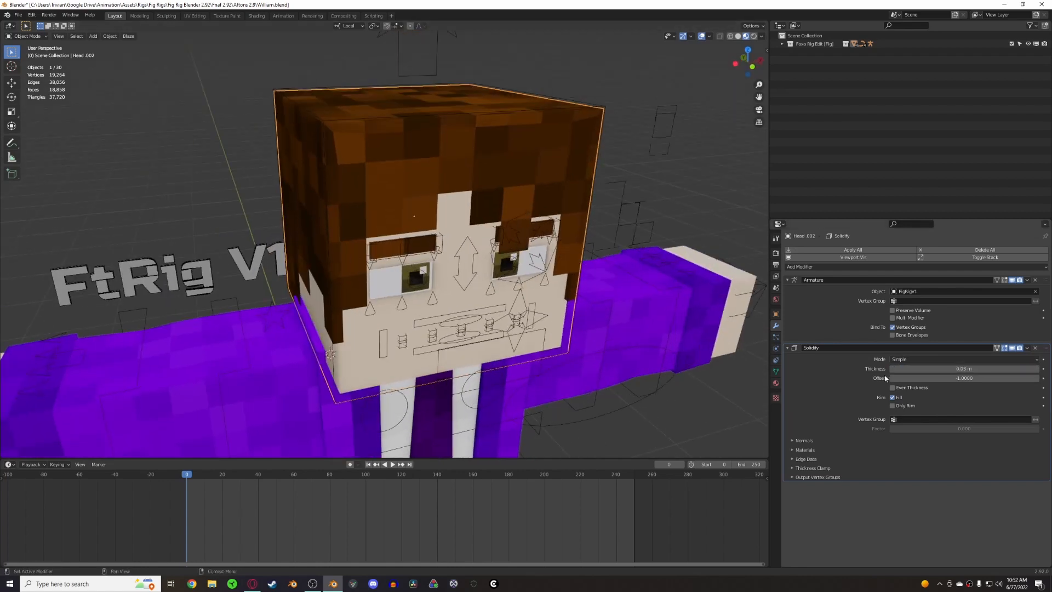
text(5)
key(Return)
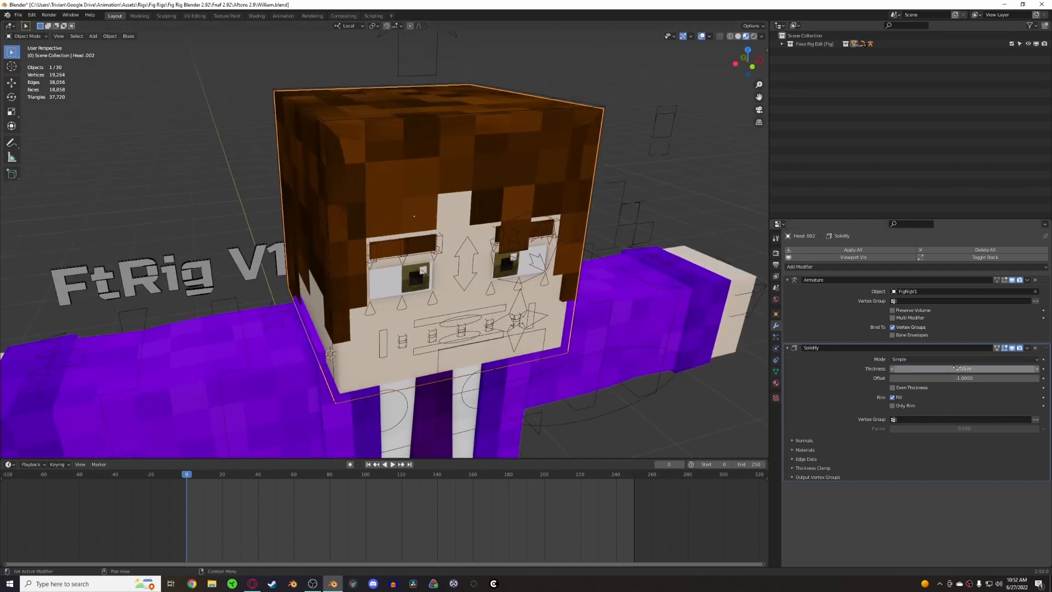
Step: Merge all vertices of the outer head layer by distance in Edit Mode
middle_drag(465, 181, 369, 238)
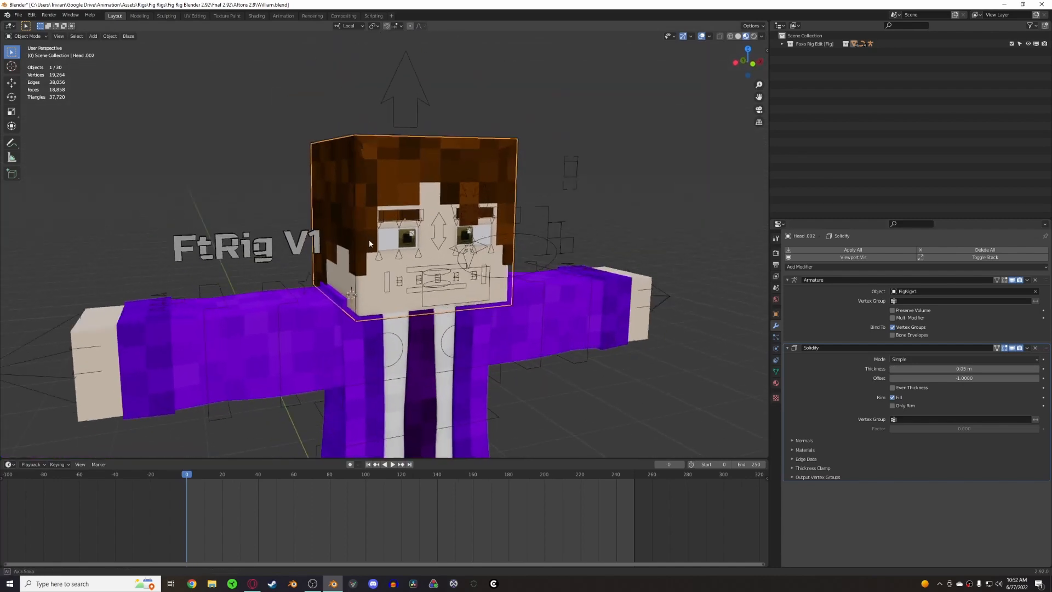
key(Tab)
key(a)
key(m)
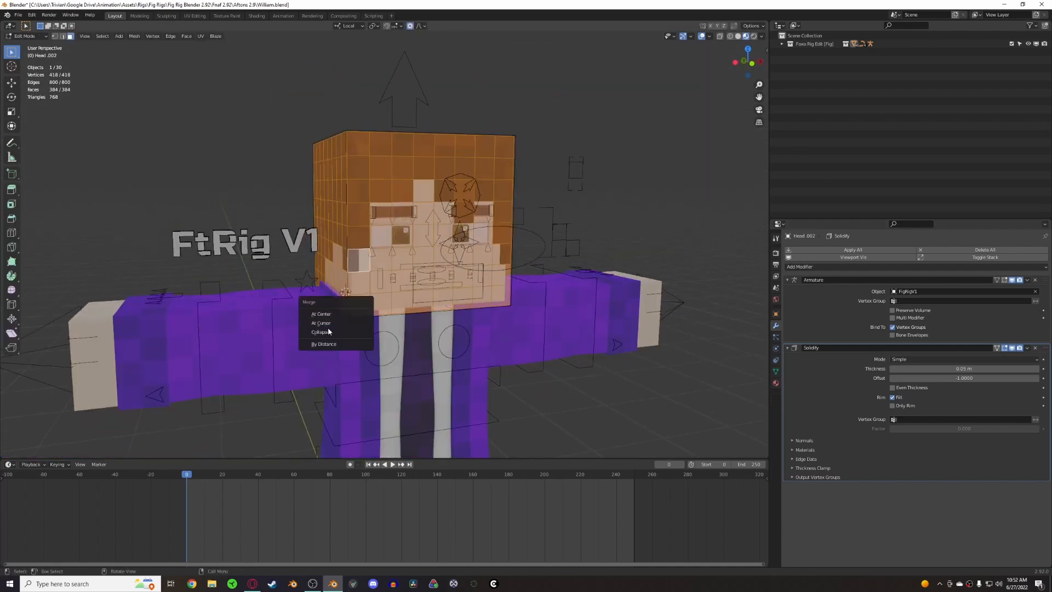
click(318, 345)
Step: Turn off proportional editing after a cancelled test move of one cheek face, and return to Object Mode
scroll(351, 274, down, 2)
click(375, 267)
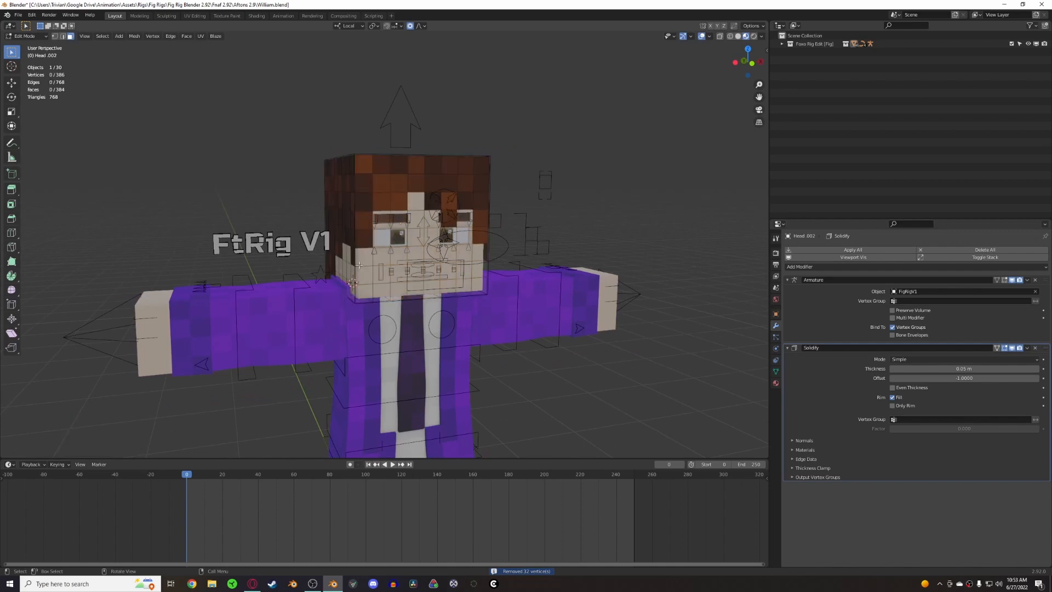
key(g)
right_click(363, 262)
key(o)
scroll(363, 262, up, 2)
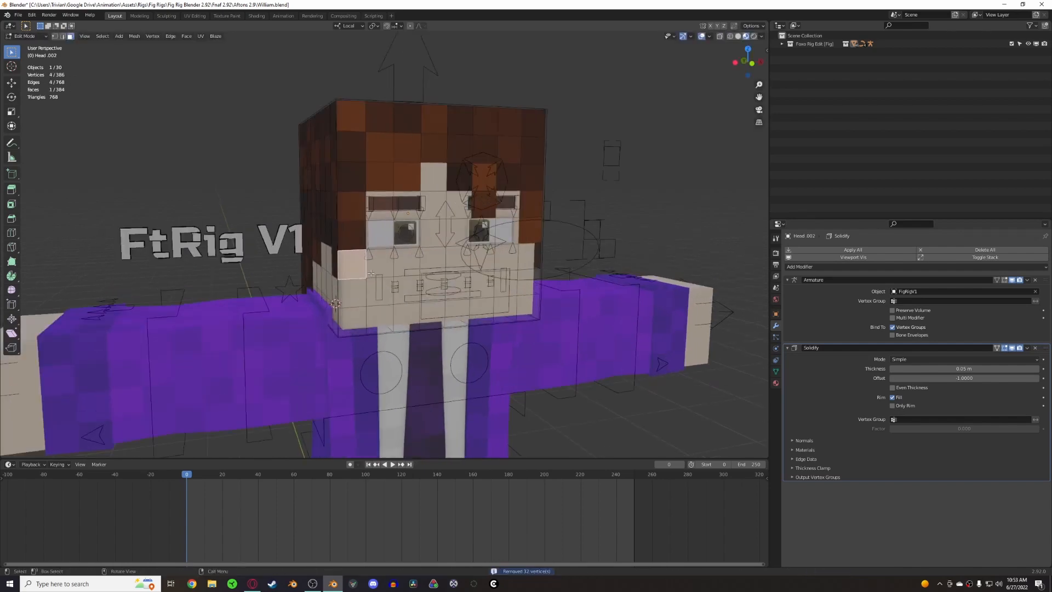
key(a)
key(Tab)
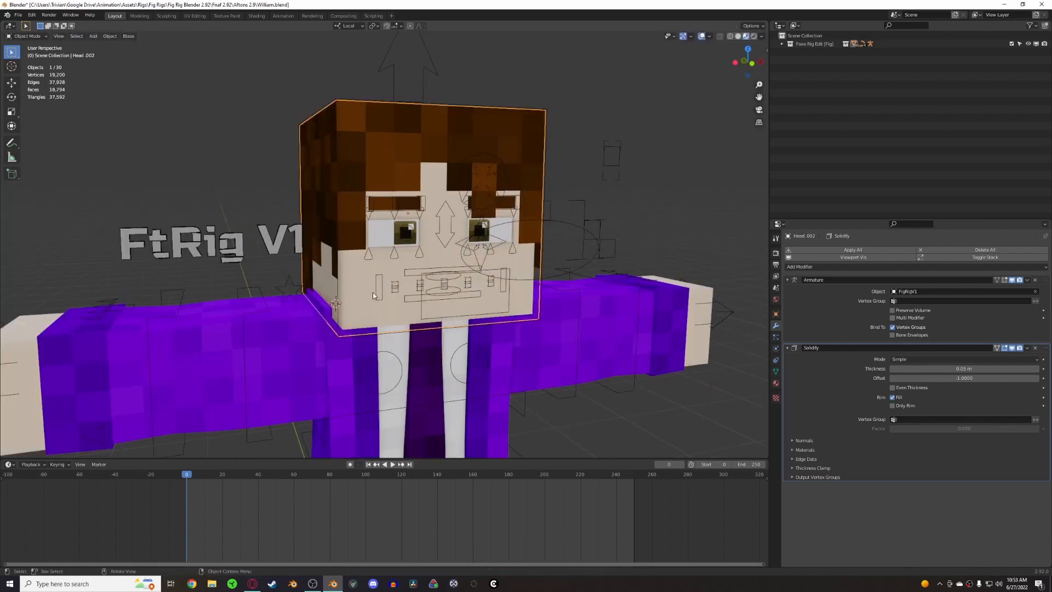
Step: Delete the outer layer's front faces that cover the lower face, eyes, brows and nose, keeping the hair faces
middle_drag(372, 296, 364, 247)
key(Tab)
click(363, 244)
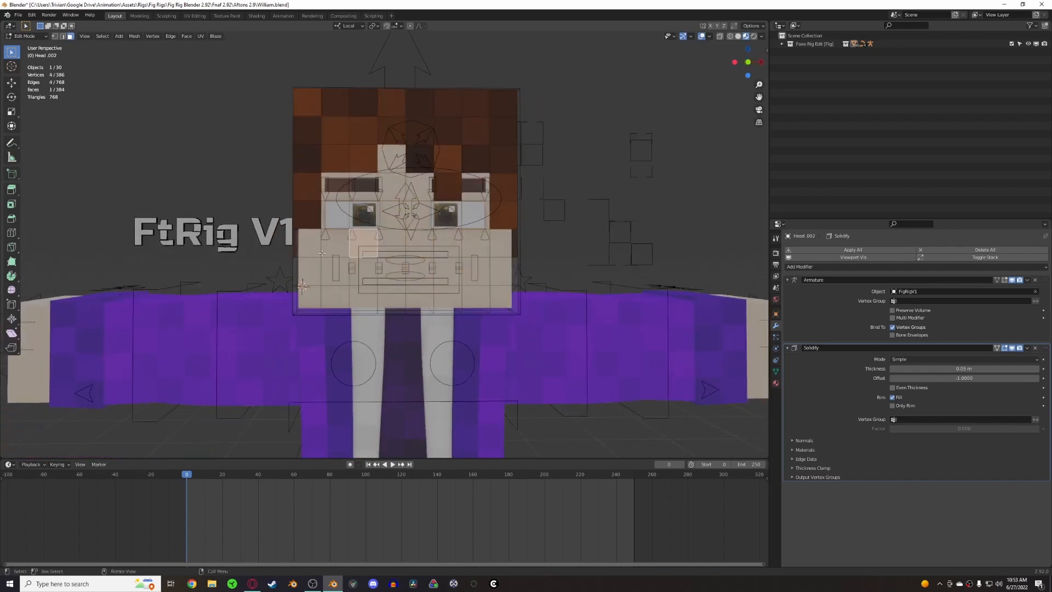
drag(497, 300, 498, 301)
shift+click(475, 216)
shift+click(475, 189)
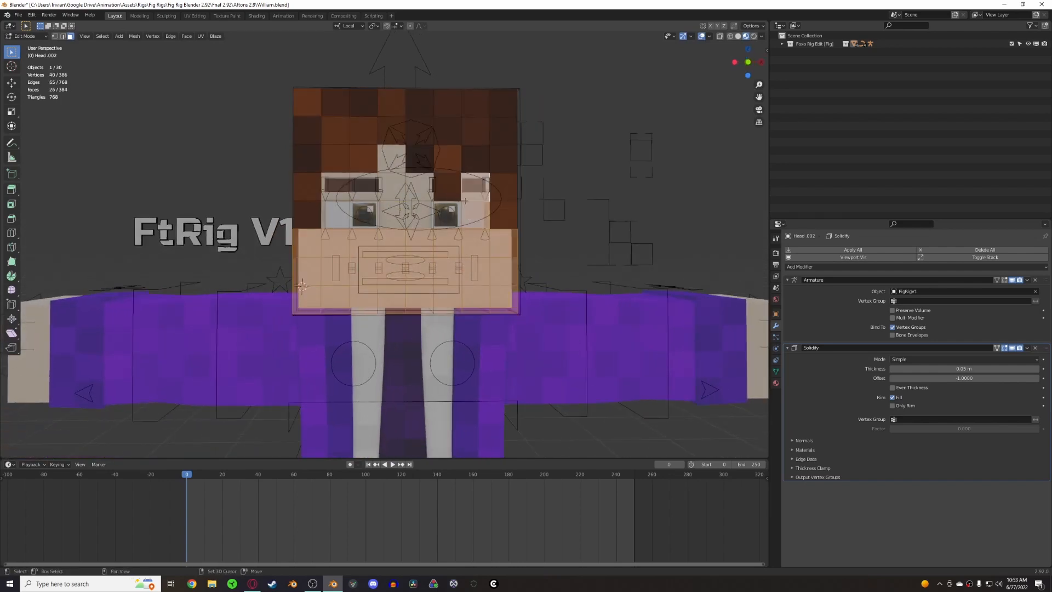
shift+click(449, 212)
shift+click(420, 214)
shift+click(392, 214)
shift+click(391, 186)
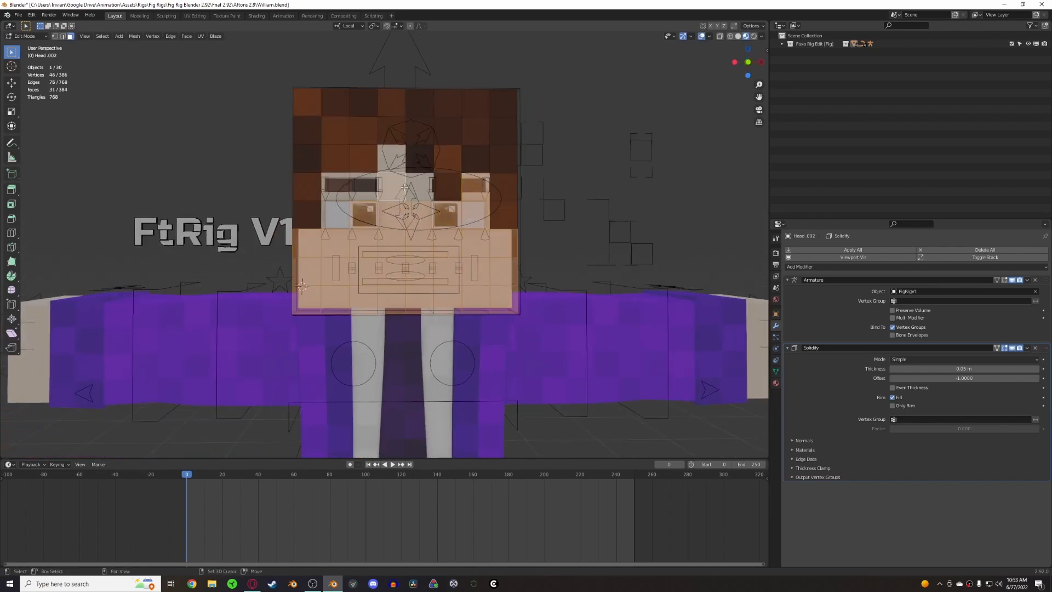
shift+click(419, 187)
shift+click(392, 158)
shift+click(363, 186)
shift+click(336, 187)
shift+click(333, 211)
middle_drag(333, 212, 374, 237)
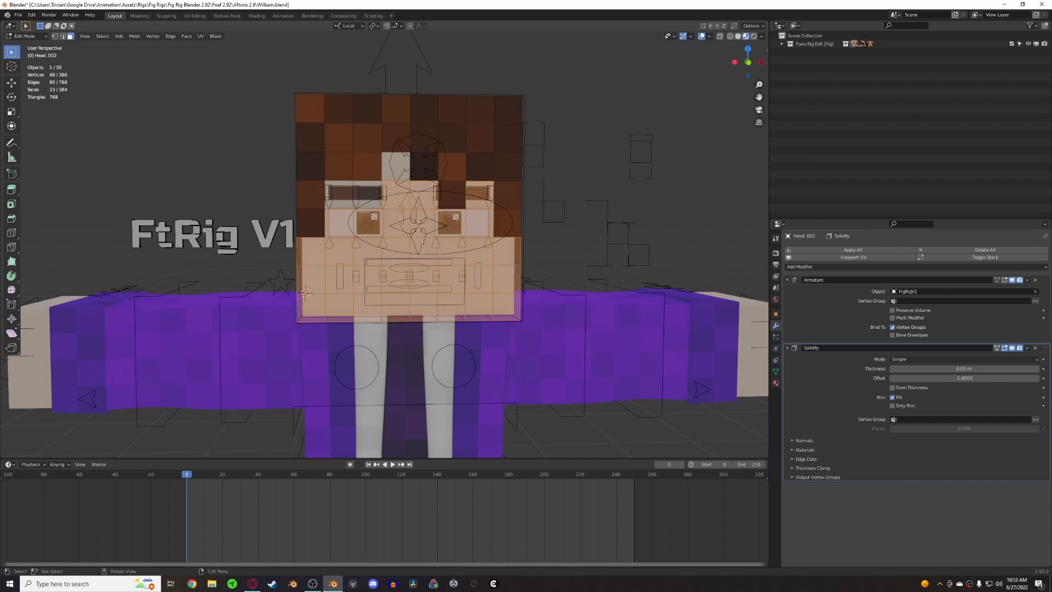
middle_drag(419, 243, 472, 306)
key(x)
click(482, 251)
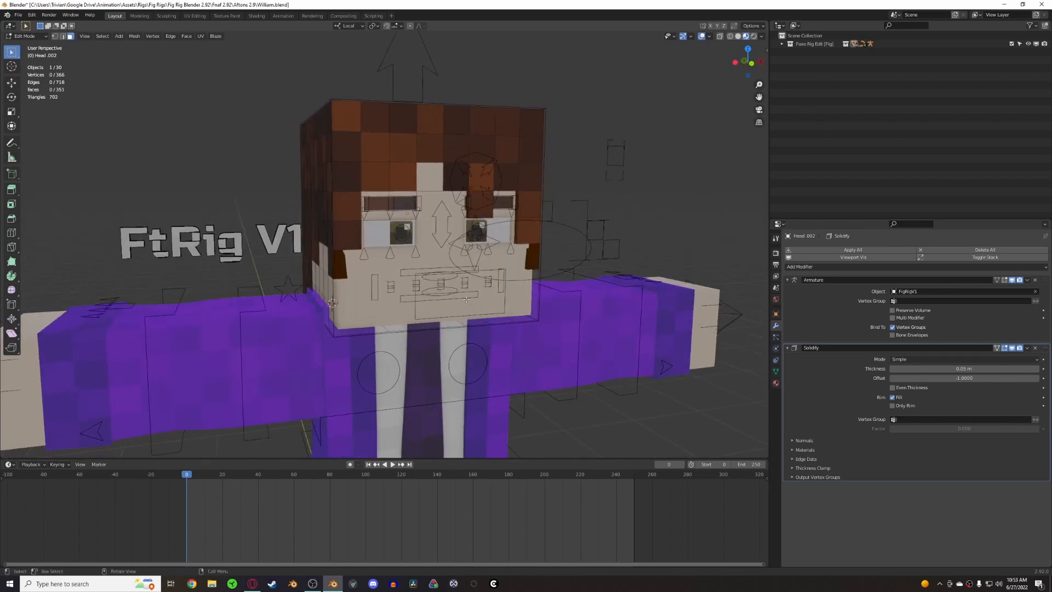
Step: Delete all the underside faces of the outer head layer, working from the bottom view
click(740, 75)
drag(289, 331, 603, 298)
key(x)
click(602, 299)
Step: Separate the front hair faces, including the side strands and fringe, from the outer head layer into their own object
middle_drag(603, 299, 281, 242)
click(276, 259)
middle_drag(303, 209, 299, 181)
ctrl+click(289, 168)
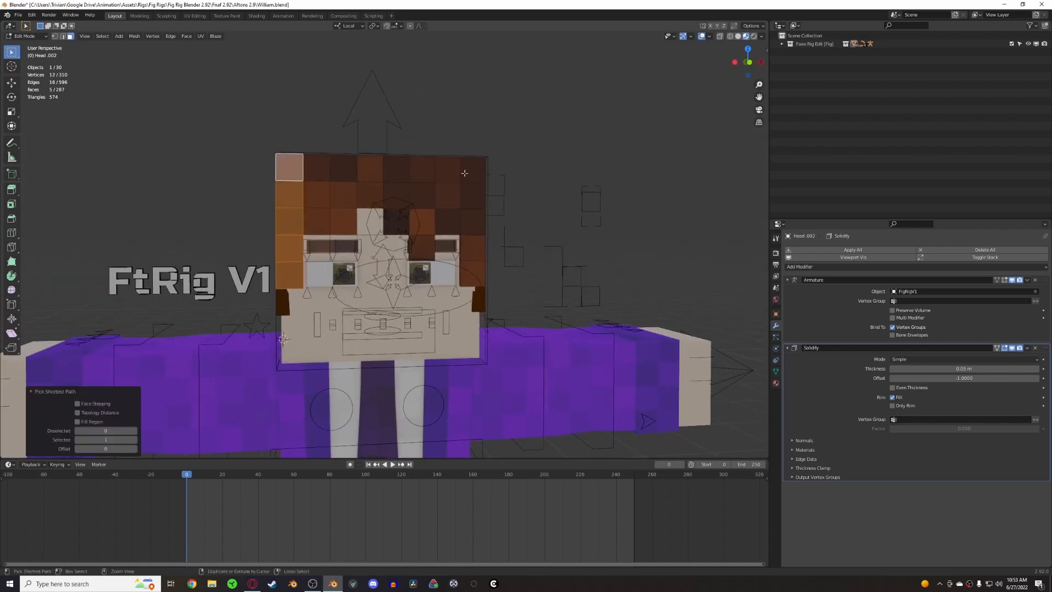
ctrl+click(474, 169)
ctrl+click(475, 272)
shift+drag(323, 195, 464, 217)
shift+click(422, 252)
middle_drag(411, 259, 436, 269)
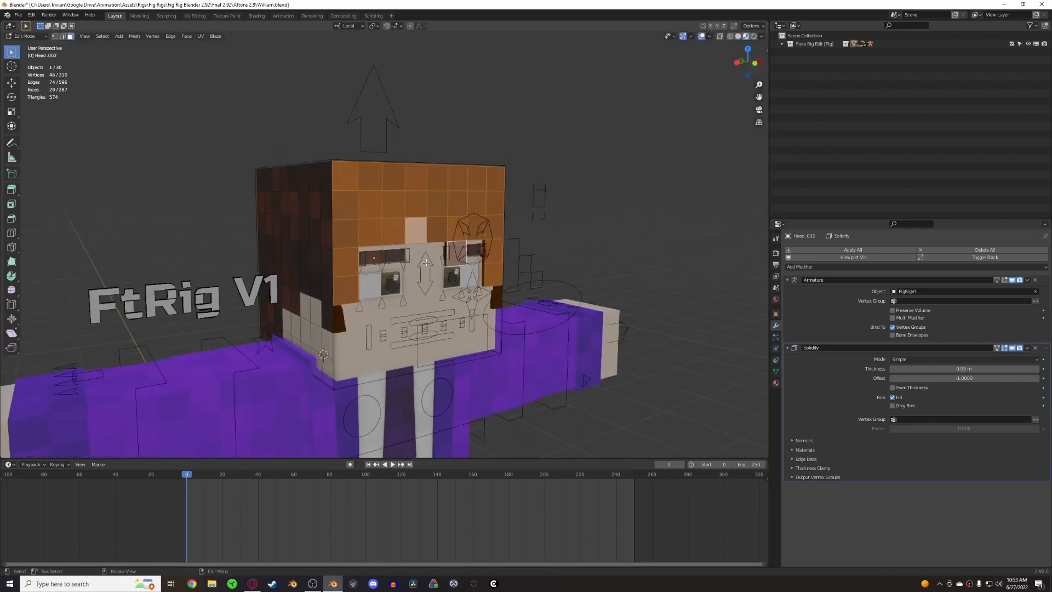
key(p)
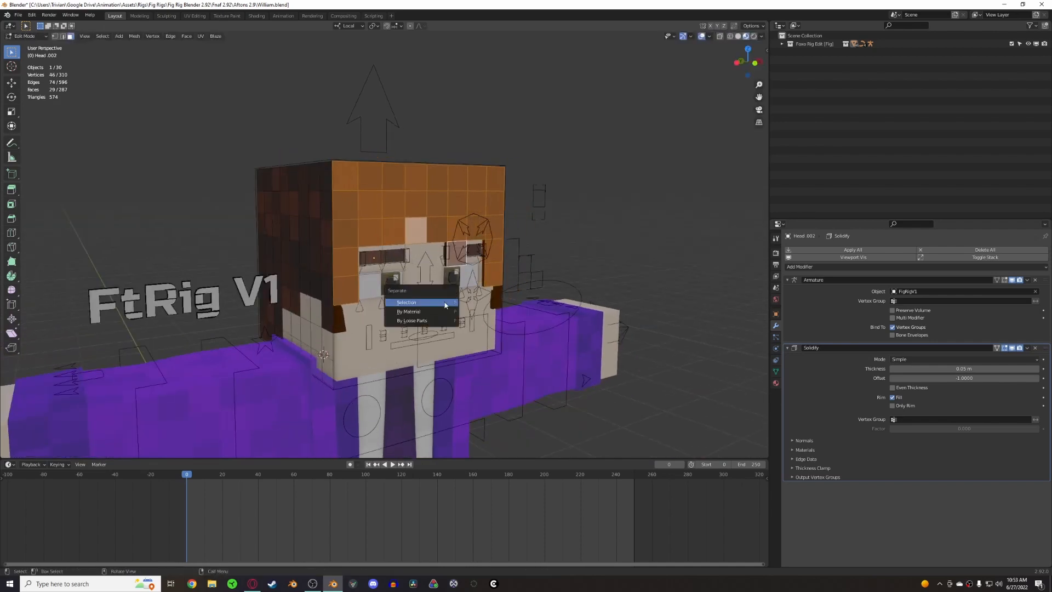
click(412, 302)
key(Tab)
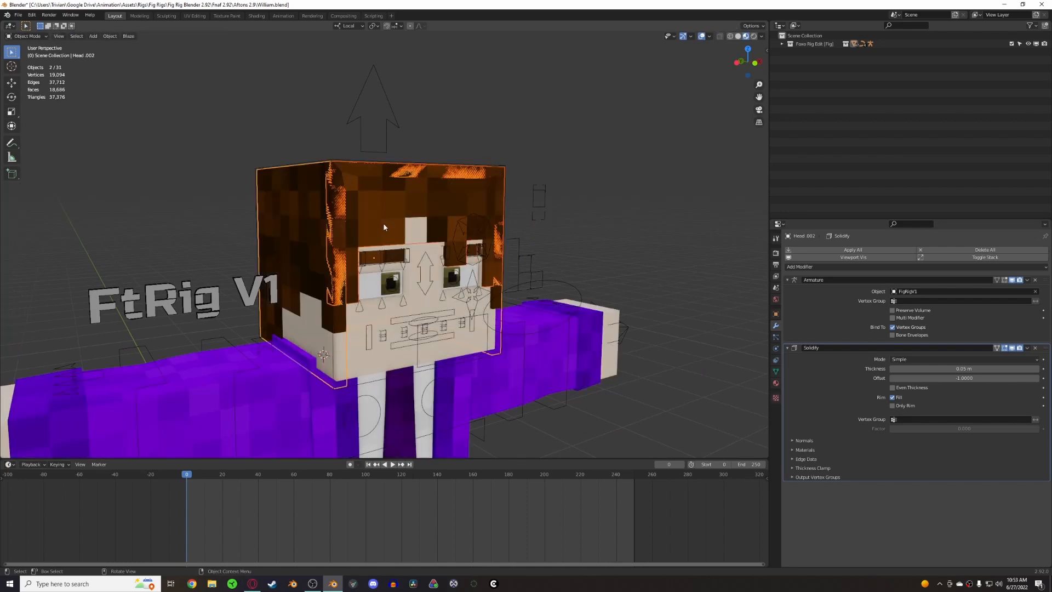
Step: Try to move the separated front hair piece away from the head
drag(377, 232, 448, 204)
right_click(426, 233)
middle_drag(426, 236, 378, 250)
scroll(384, 252, down, 3)
key(g)
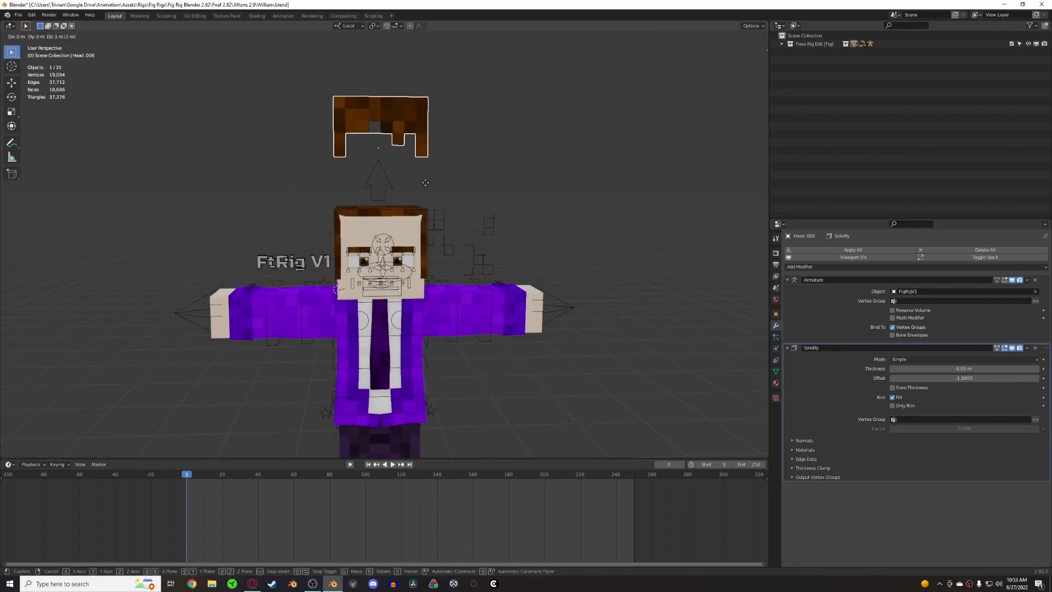
right_click(419, 221)
key(g)
right_click(419, 222)
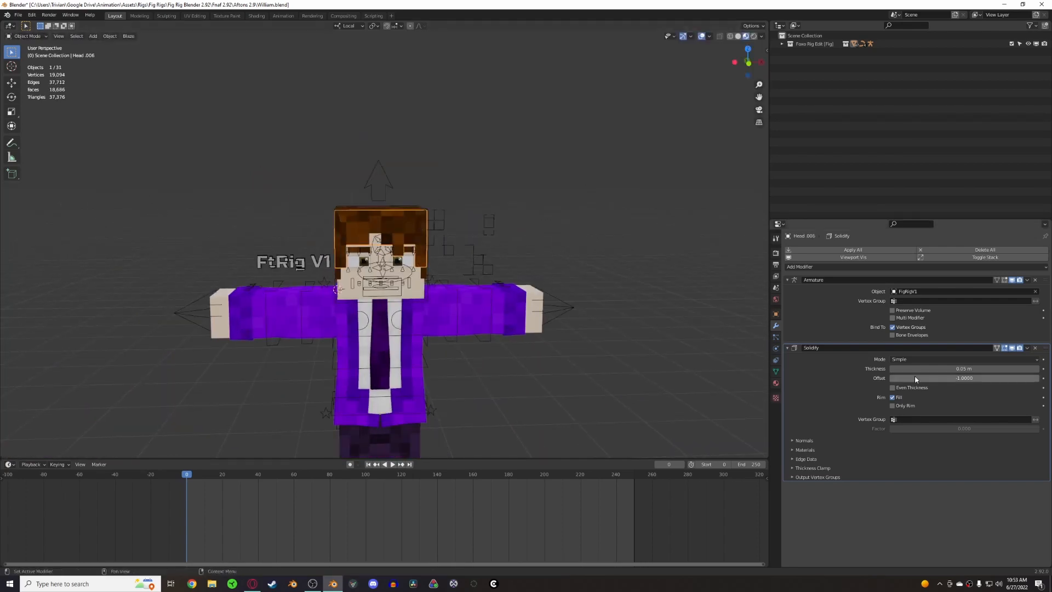
Step: Enable Even Thickness in the Solidify modifier of the main outer head layer
middle_drag(447, 248, 493, 260)
scroll(439, 249, up, 4)
click(339, 235)
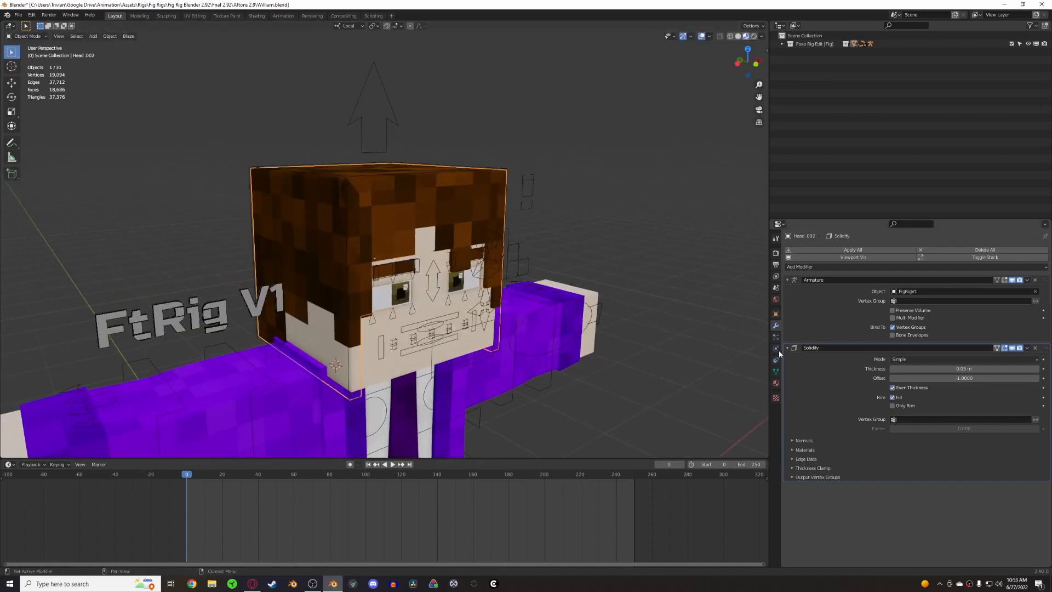
Step: Try to delete the skin-coloured strip of faces along the lower side of the outer head layer
key(Tab)
middle_drag(566, 263, 362, 293)
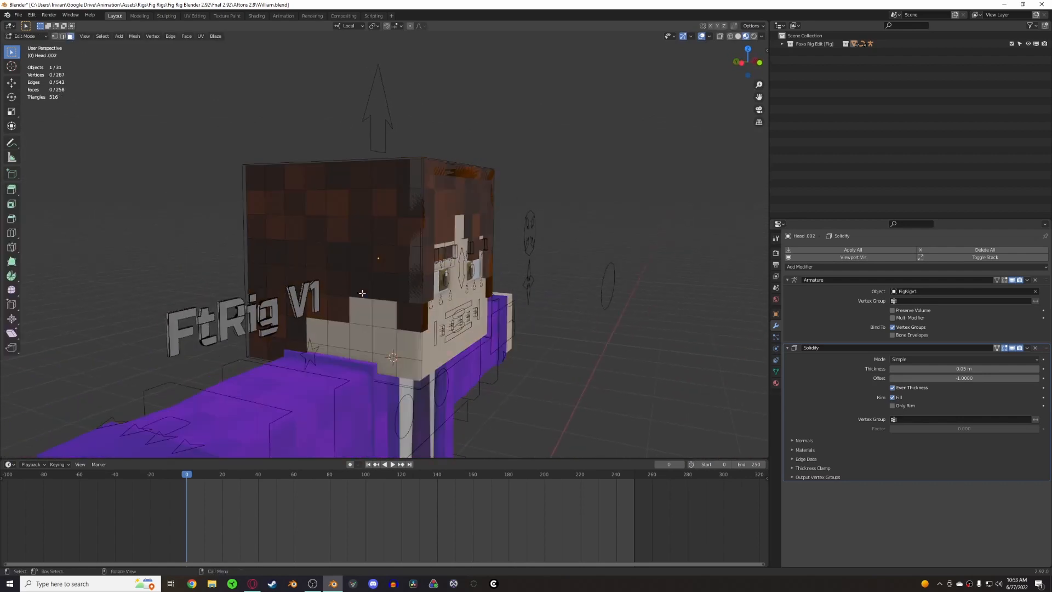
middle_drag(319, 324, 351, 342)
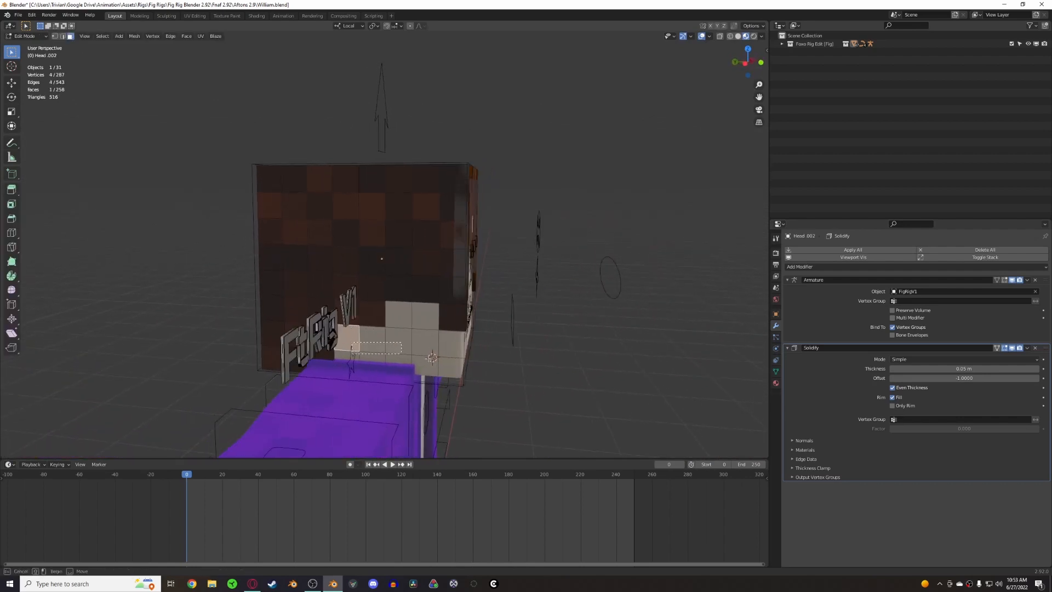
drag(432, 358, 425, 355)
drag(353, 347, 372, 356)
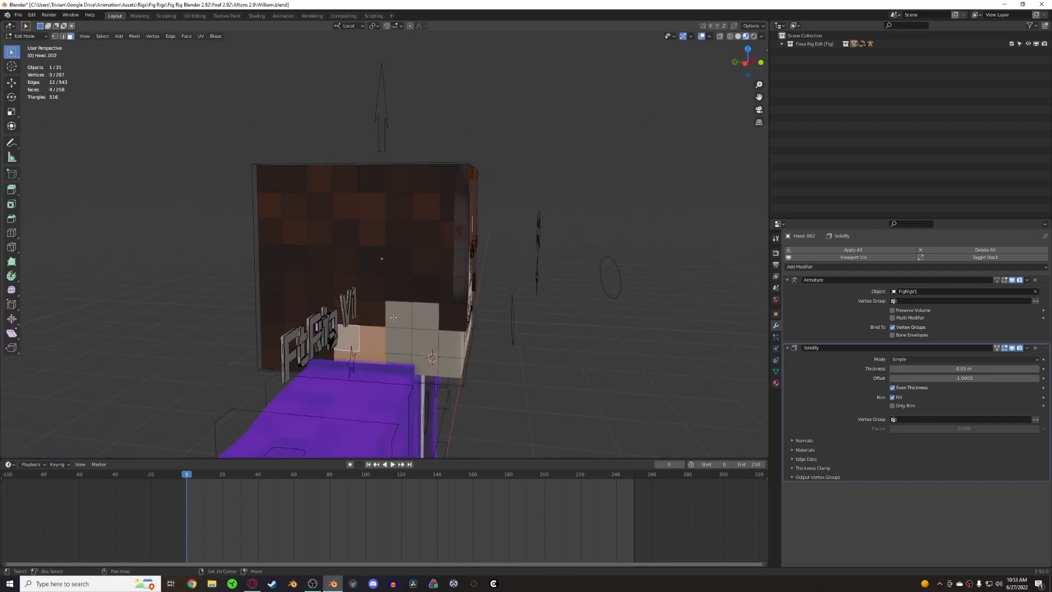
shift+click(447, 362)
shift+click(450, 347)
shift+click(427, 365)
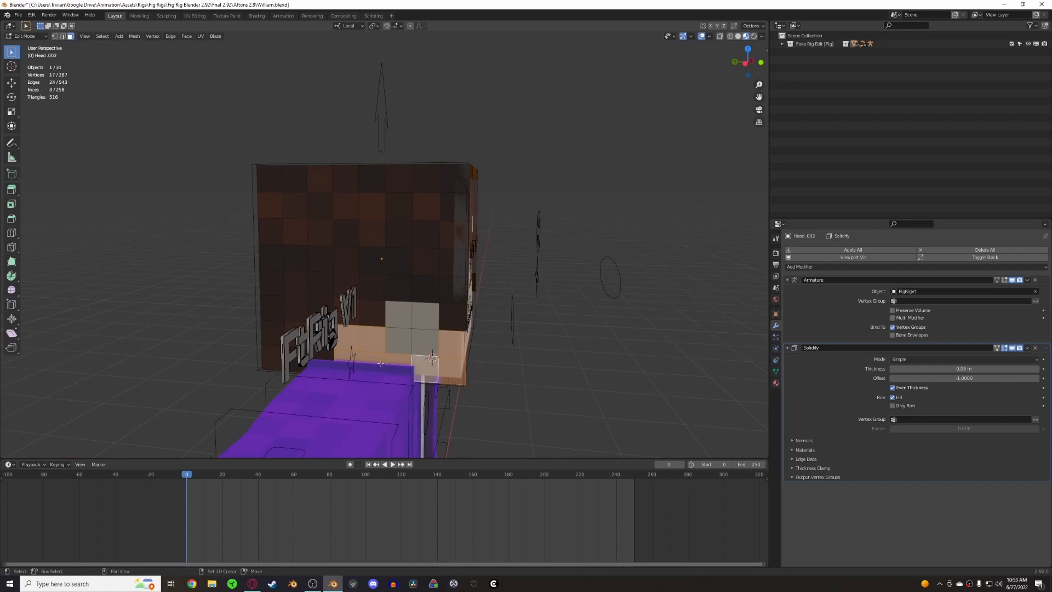
key(x)
click(468, 387)
middle_drag(469, 388, 387, 354)
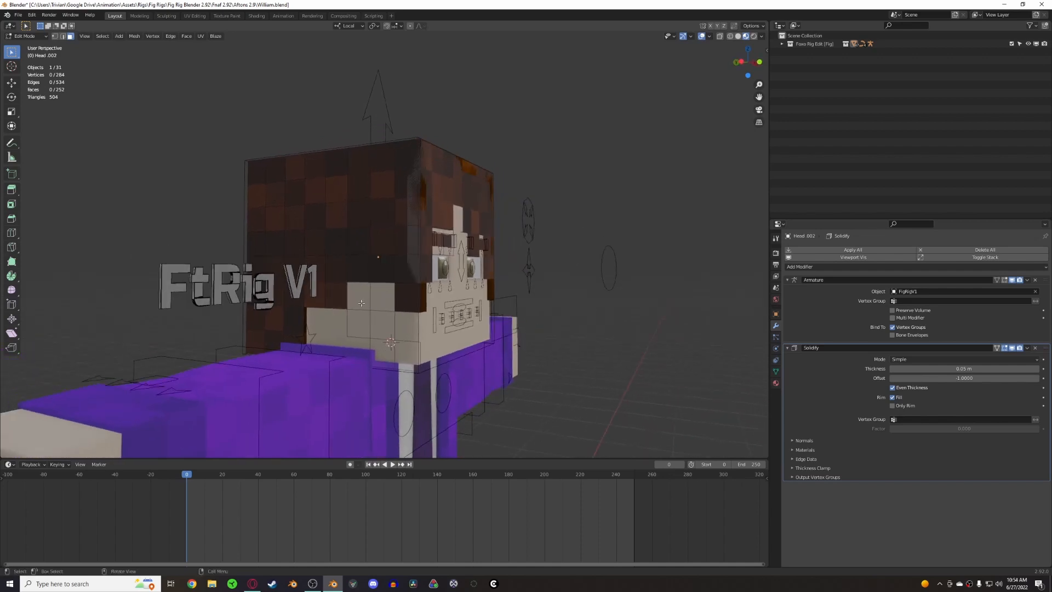
key(ctrl+z)
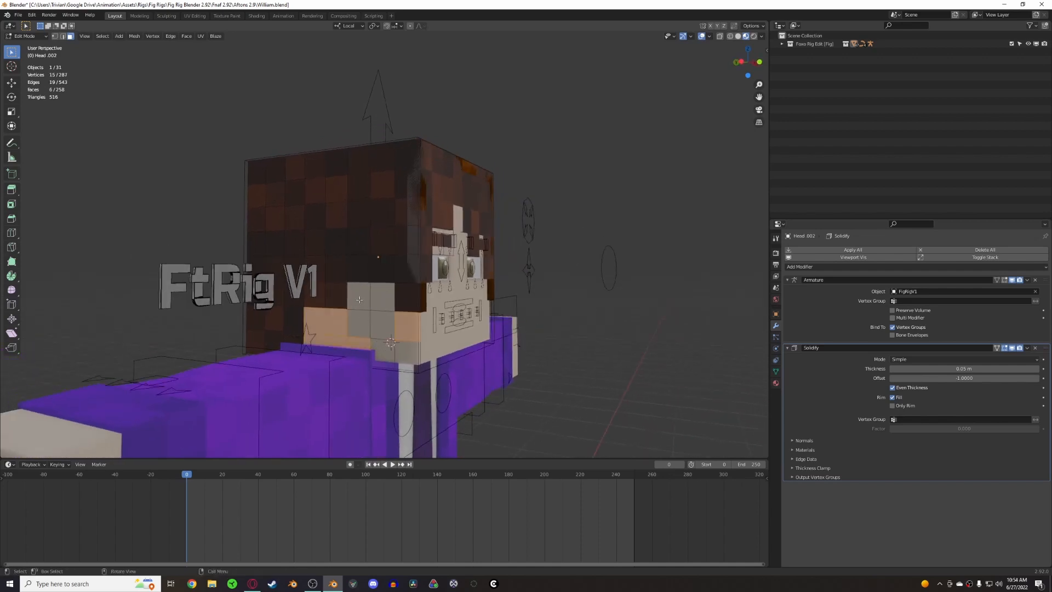
Step: Delete the skin-coloured ear faces, the two bottom faces toward the front, and one more bottom-row face on the head's side
drag(378, 327, 384, 334)
shift+click(386, 354)
shift+click(408, 357)
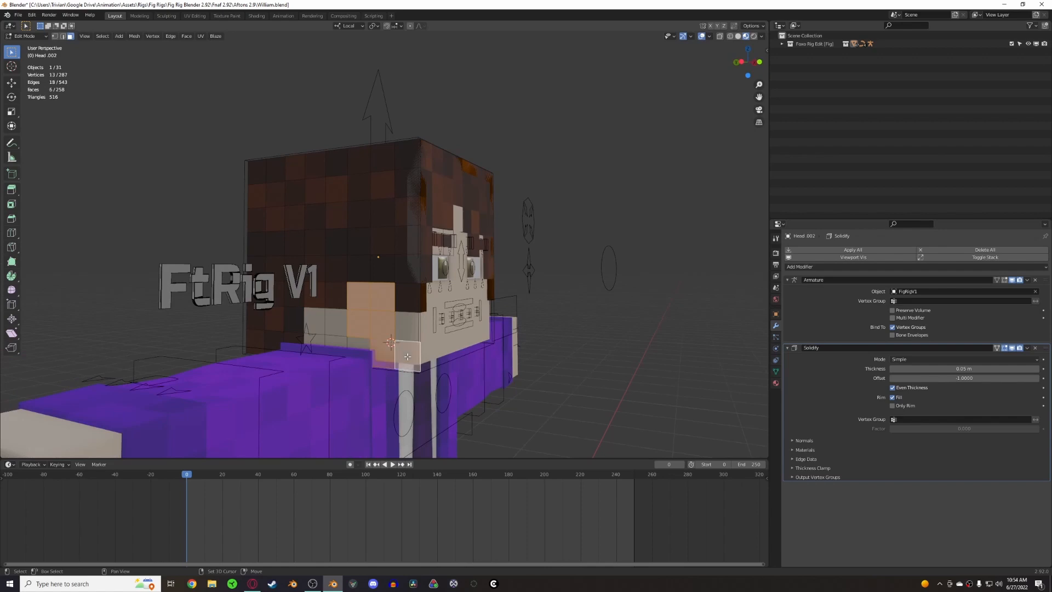
key(x)
click(404, 360)
mouse_move(322, 342)
middle_down()
mouse_move(378, 344)
mouse_move(332, 330)
middle_up()
shift+click(325, 346)
key(x)
click(321, 346)
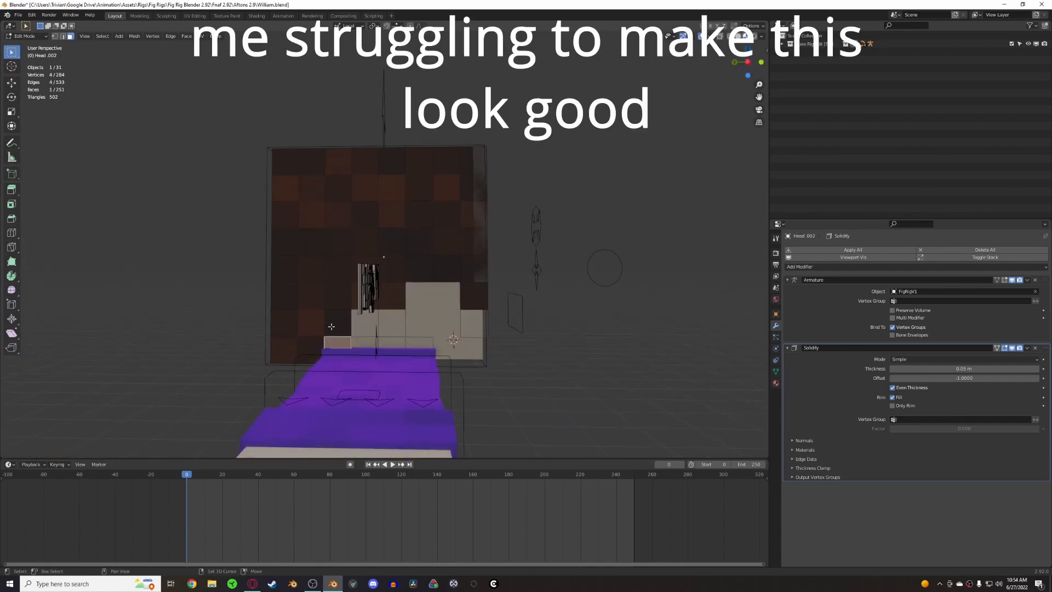
Step: Try to delete another face near the bottom of the head's side, undo it, and clear the selection
click(332, 327)
key(x)
click(336, 347)
middle_drag(414, 351, 423, 343)
key(ctrl+z)
key(alt+a)
middle_drag(357, 340, 315, 337)
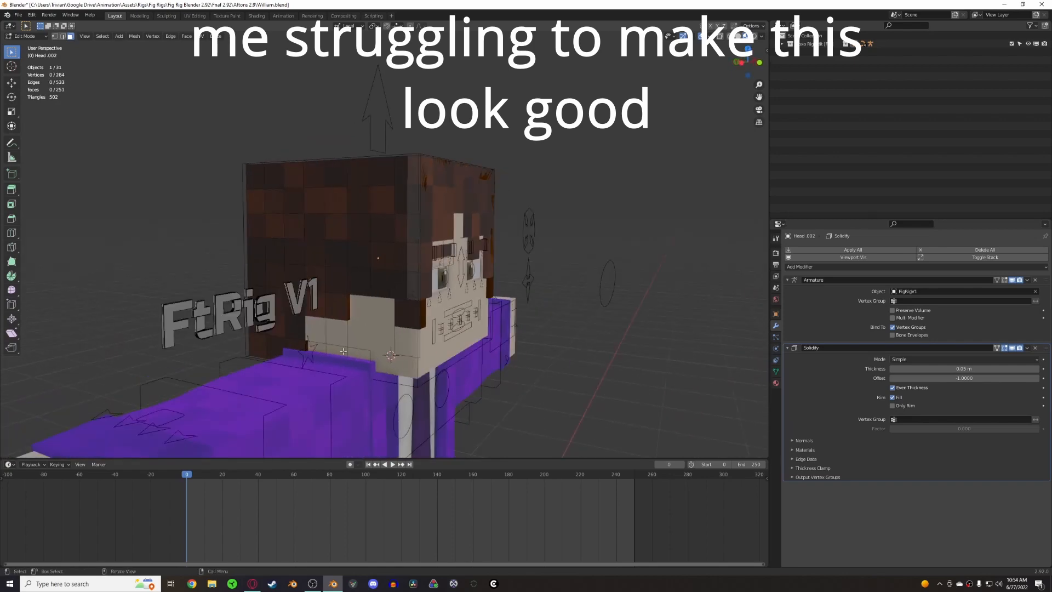
Step: Try to recolour the skin-coloured faces on the head's lower side by moving their UVs onto the brown hair area of the texture
key(a)
click(318, 332)
shift+click(336, 333)
shift+click(406, 342)
middle_drag(406, 342, 336, 339)
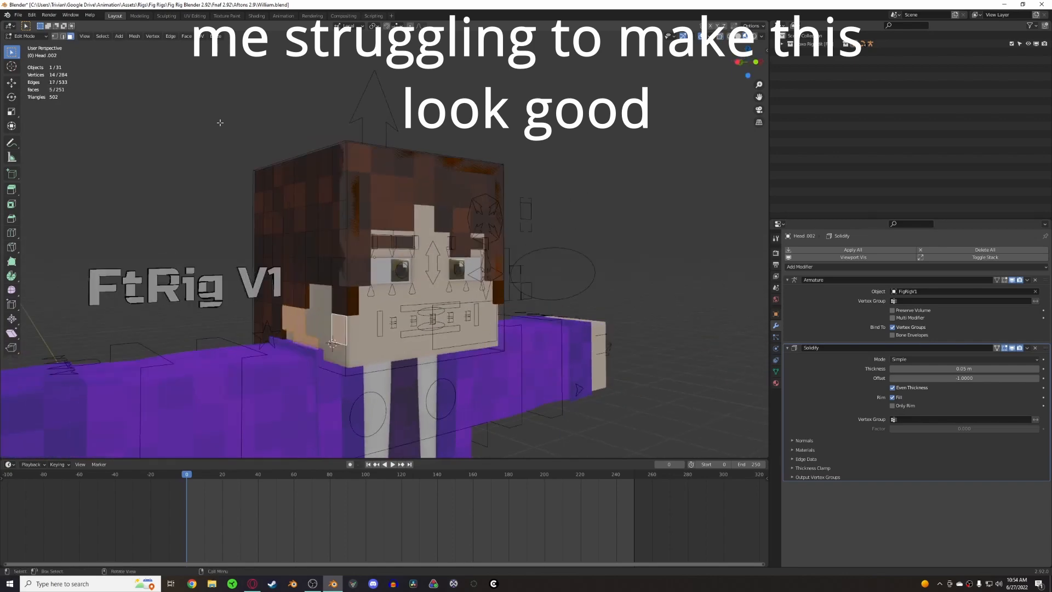
click(195, 16)
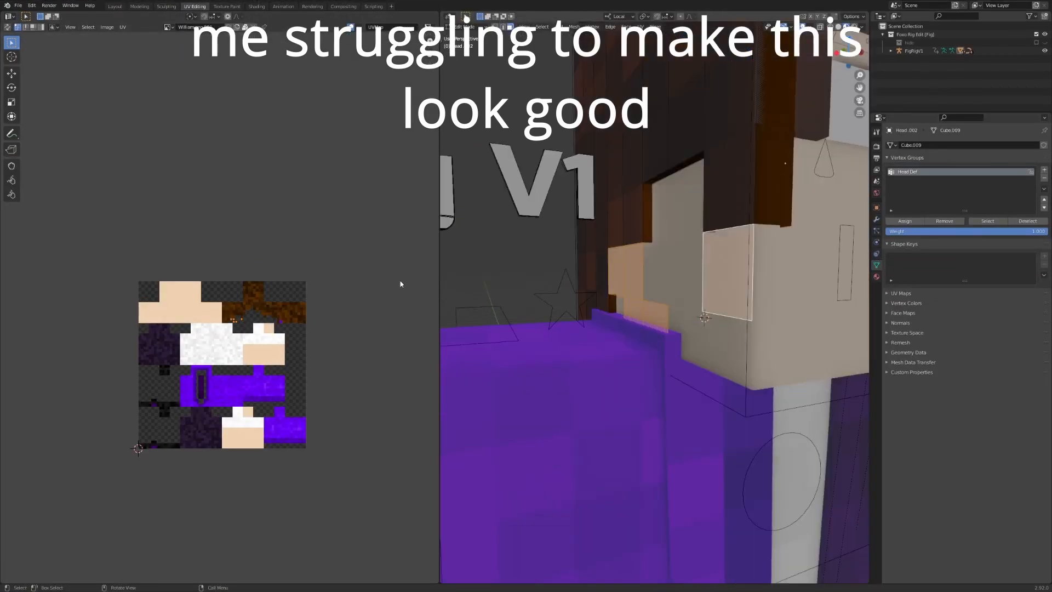
scroll(219, 274, up, 5)
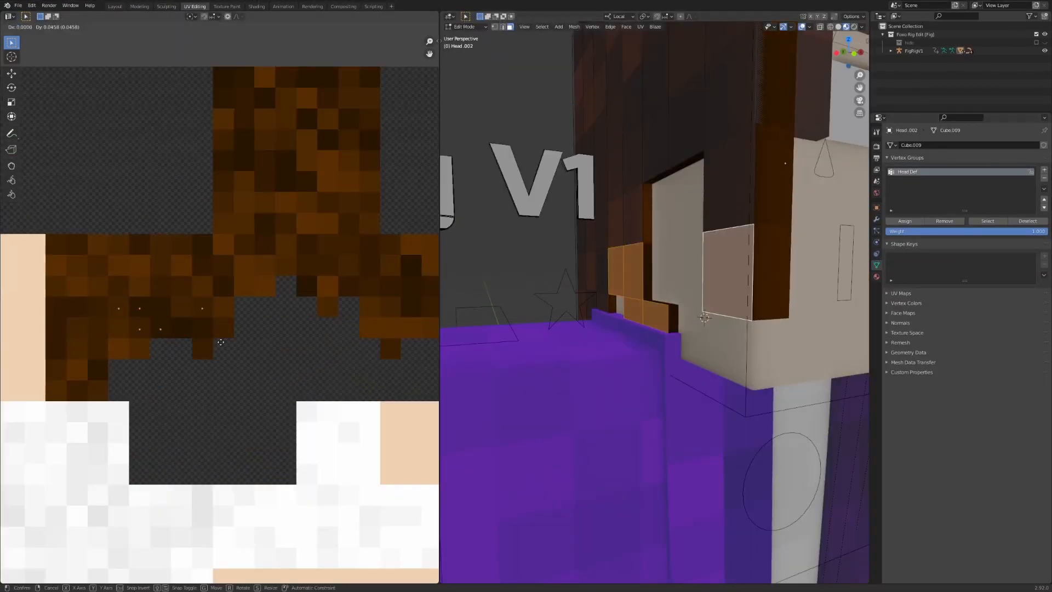
scroll(633, 296, up, 3)
middle_drag(633, 296, 666, 298)
scroll(666, 298, down, 5)
key(g)
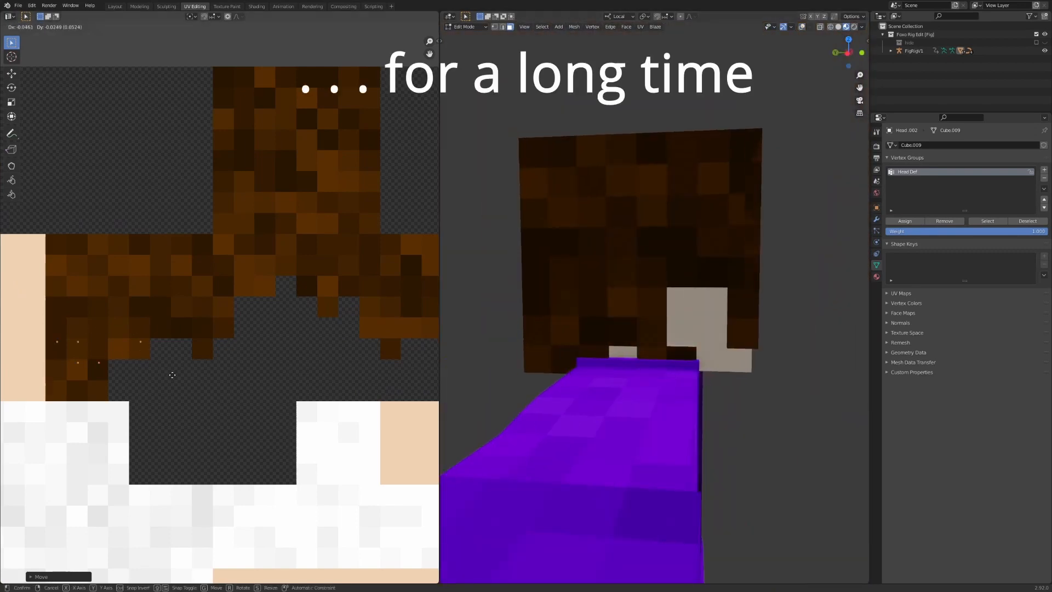
scroll(230, 308, up, 2)
scroll(235, 301, down, 3)
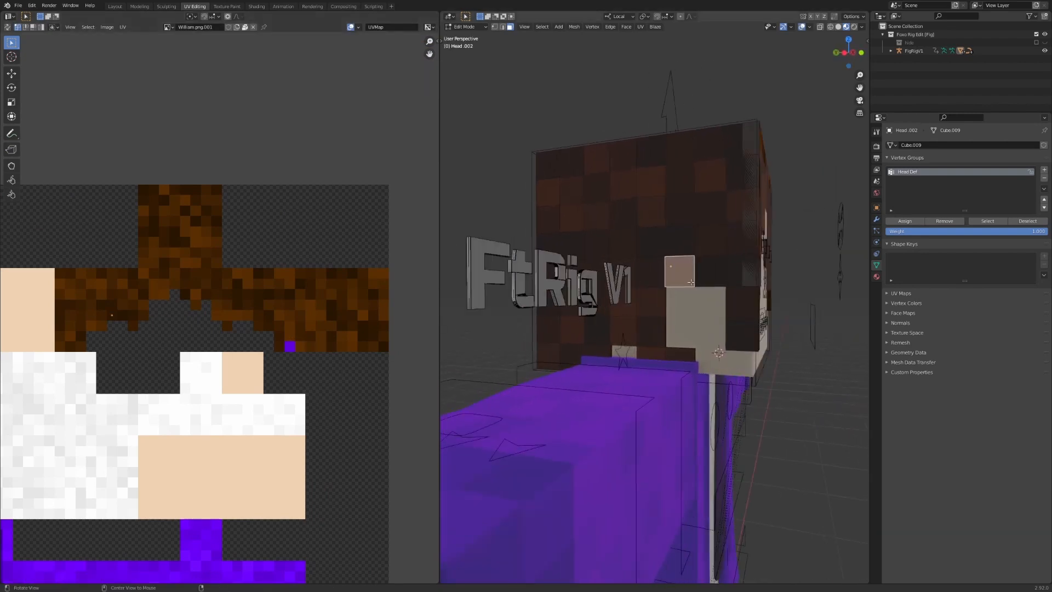
Step: Try to fill the ear opening by duplicating the hair face above it and aligning the copy just below in the left orthographic view
scroll(691, 282, up, 4)
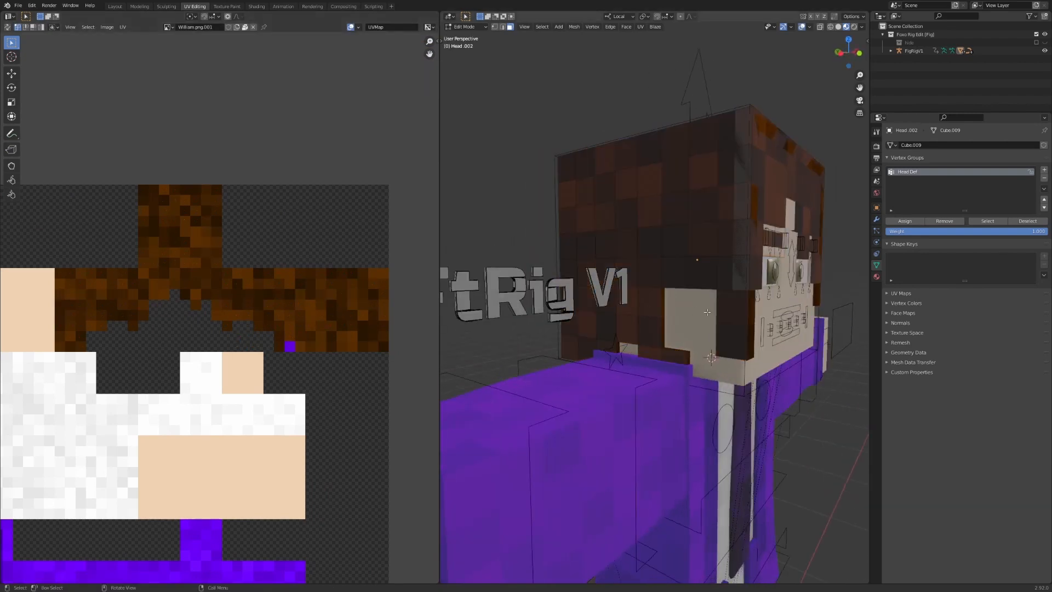
click(848, 54)
key(g)
click(709, 328)
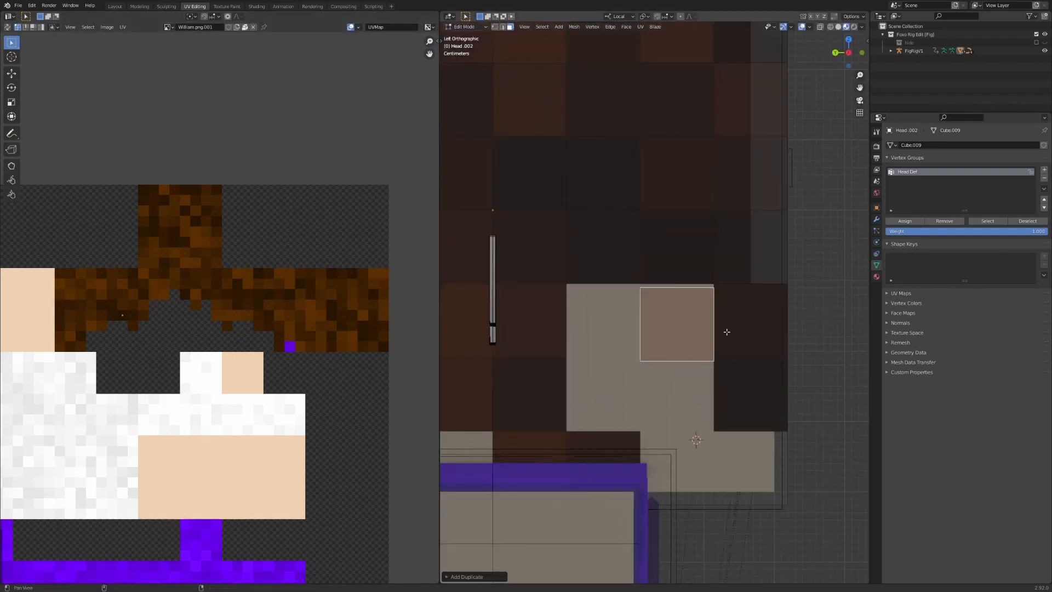
scroll(718, 296, up, 7)
key(g)
click(728, 421)
Step: Try to join the duplicated face to the outer head layer by merging vertices by distance
scroll(664, 398, down, 11)
key(m)
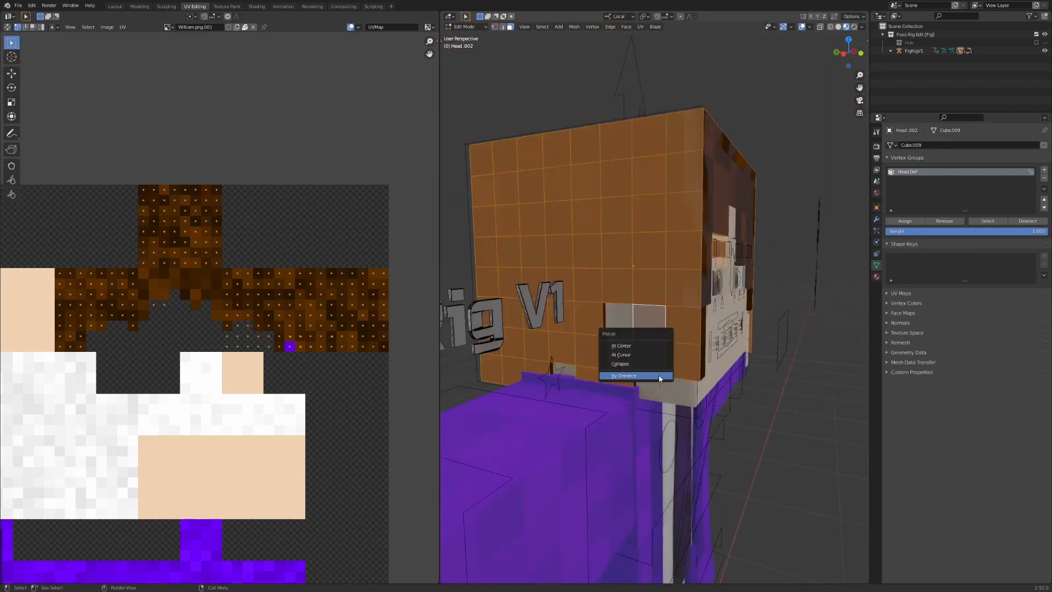
click(635, 365)
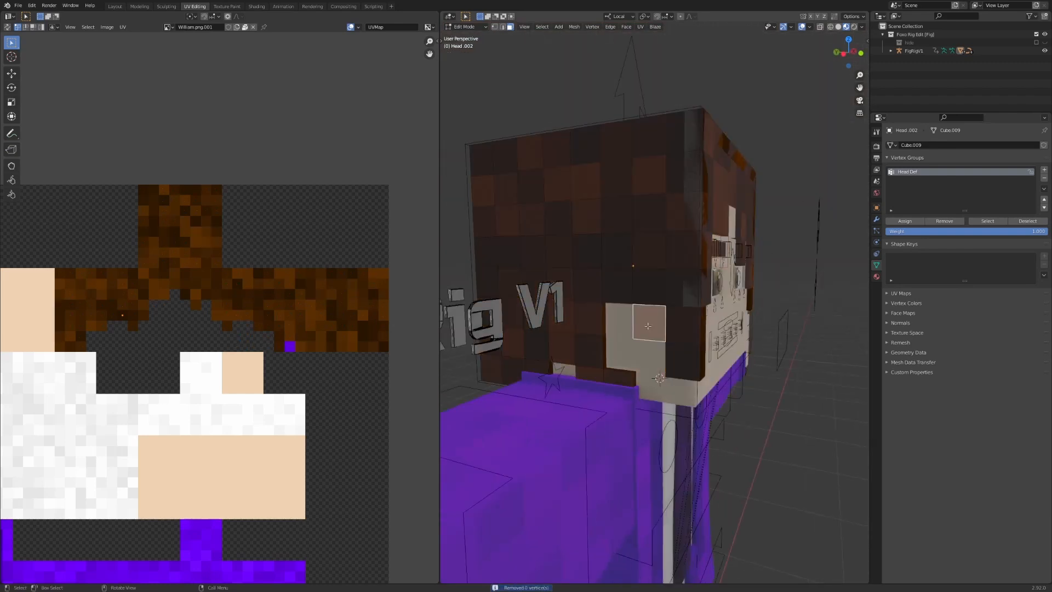
scroll(674, 394, up, 5)
key(m)
click(686, 415)
click(478, 576)
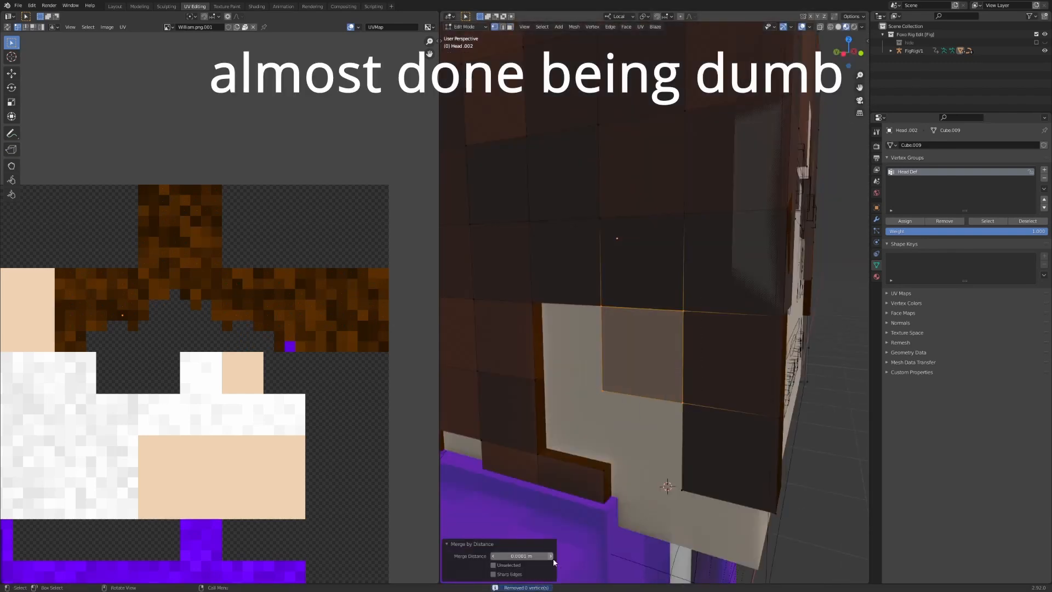
Step: Examine the patched ear opening on the head's side in Object Mode, and return to editing the outer head layer
scroll(639, 363, down, 5)
key(Tab)
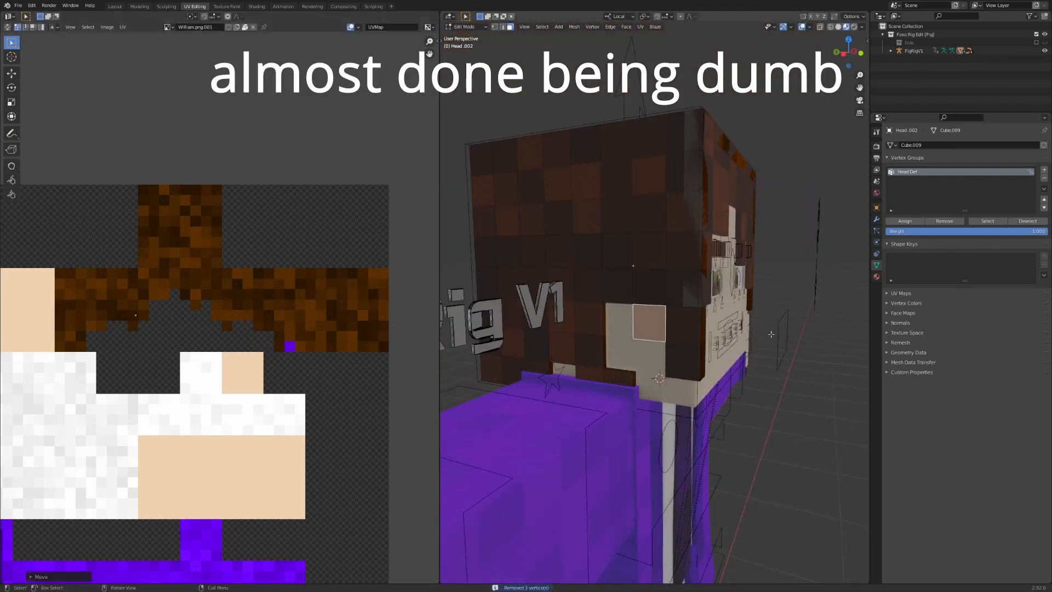
scroll(651, 329, up, 2)
scroll(651, 329, down, 4)
scroll(658, 328, up, 4)
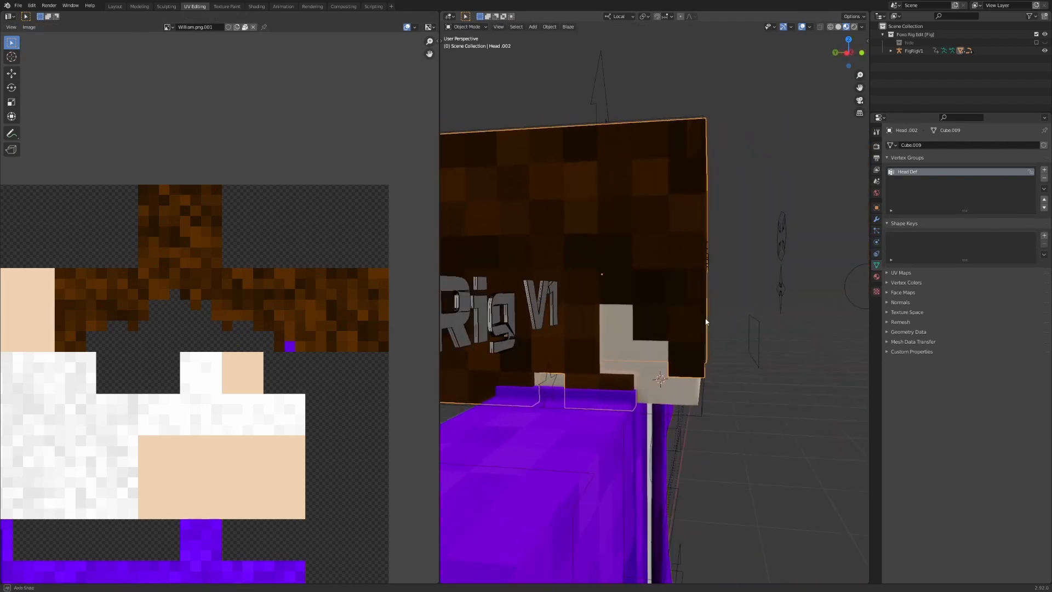
scroll(662, 329, down, 3)
key(Tab)
click(650, 324)
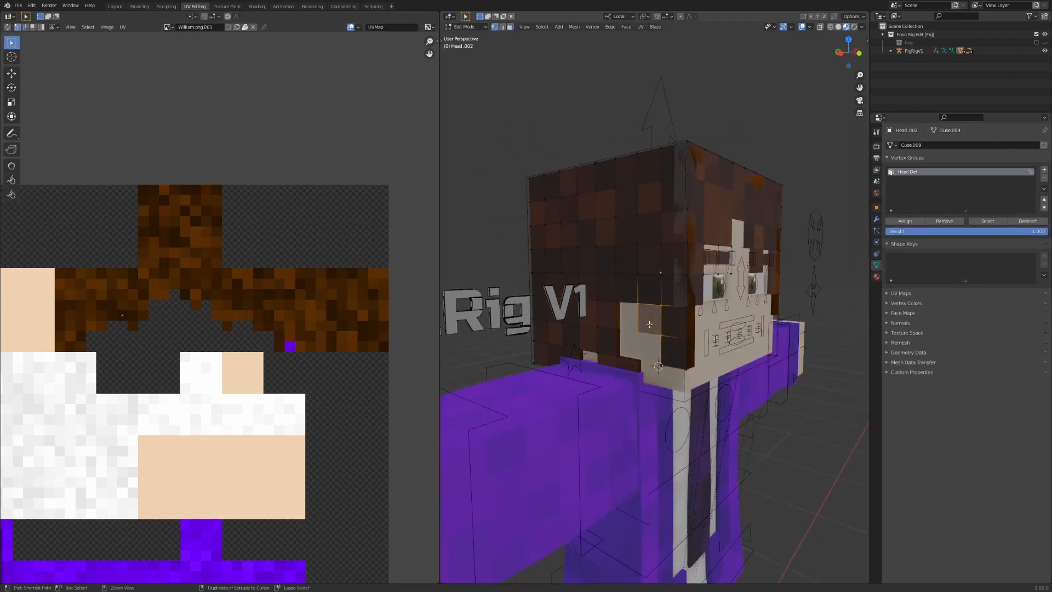
Step: Undo the UV changes, face duplication and merging on the head's side
key(ctrl+z)
key(ctrl+z)
key(ctrl+z)
key(ctrl+z)
key(ctrl+z)
key(ctrl+z)
key(ctrl+z)
key(ctrl+z)
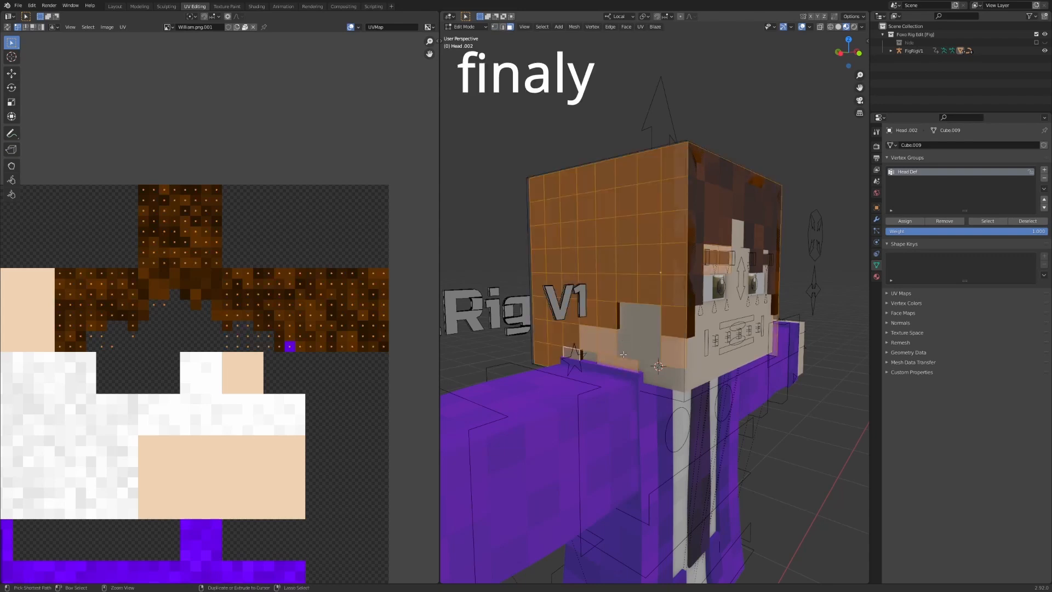
middle_drag(620, 328, 657, 332)
key(ctrl+z)
scroll(631, 369, up, 2)
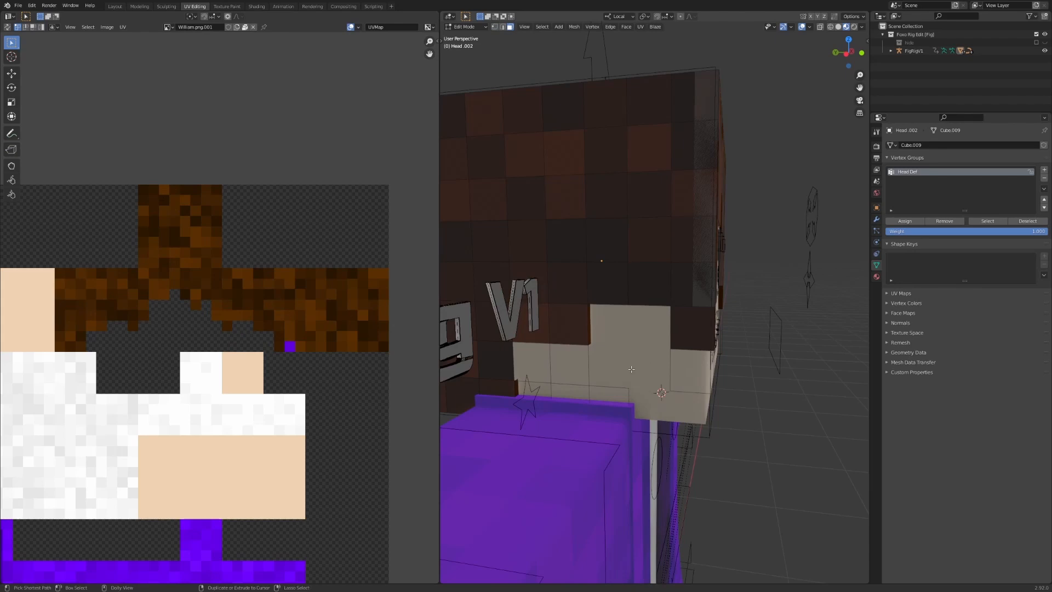
Step: Delete the four skin-coloured faces along the head's lower side behind the front corner
click(540, 371)
shift+click(569, 372)
shift+click(610, 404)
middle_drag(575, 351, 661, 325)
click(687, 358)
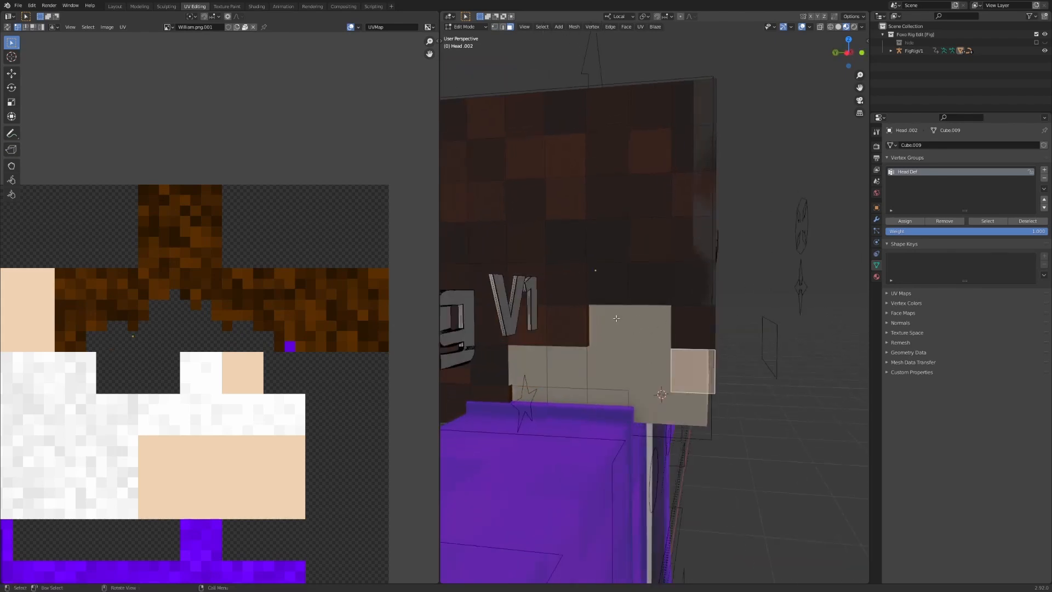
click(608, 402)
shift+click(568, 373)
shift+click(527, 374)
alt+drag(695, 368, 671, 368)
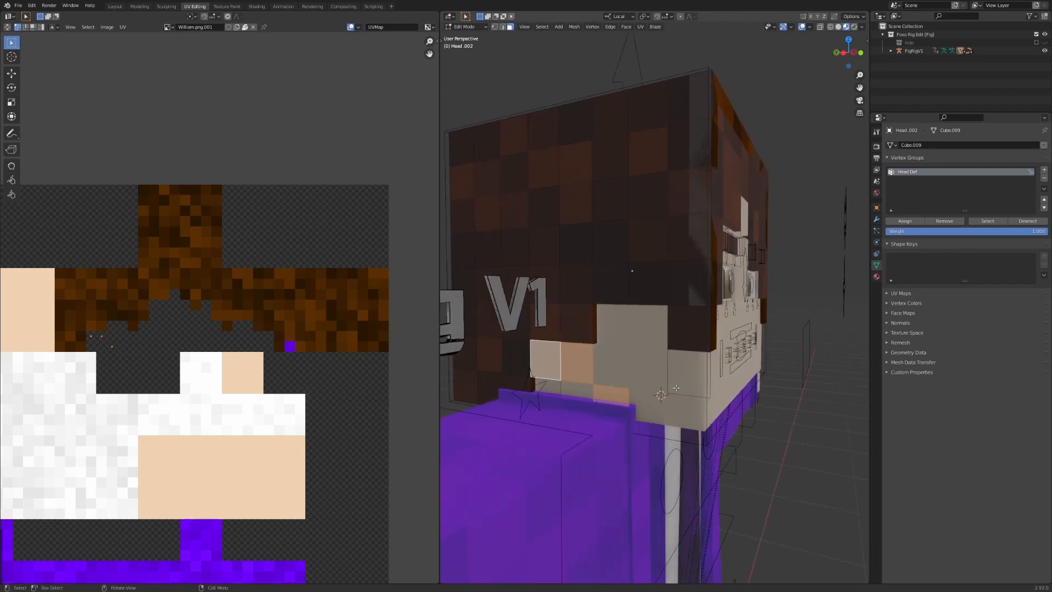
key(x)
click(675, 388)
key(x)
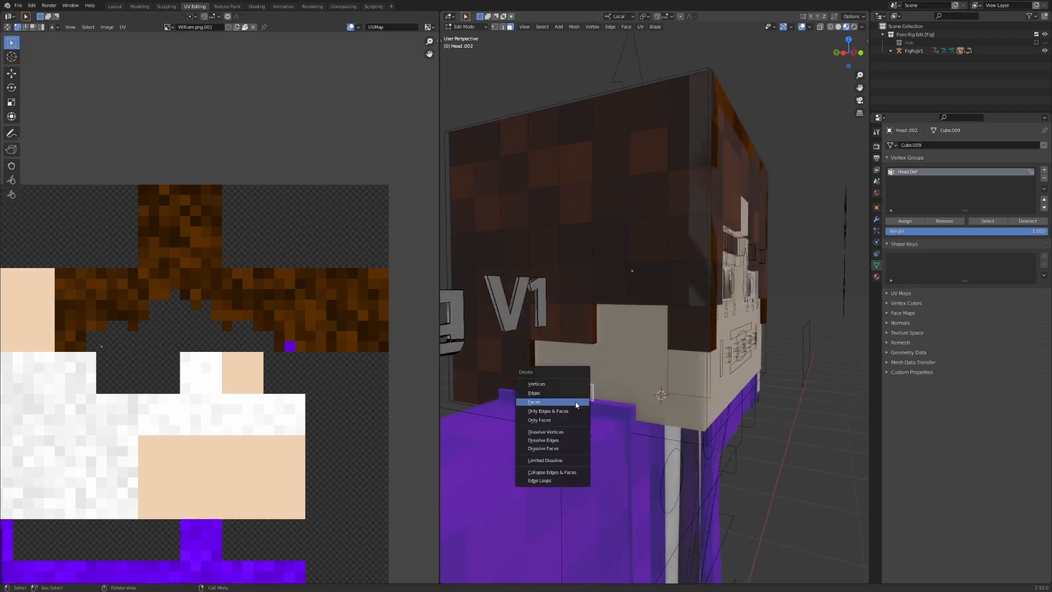
click(576, 402)
Step: Duplicate the four hair faces bordering the gap on the head's side and lower the copies by 0.11 m along Z
shift+click(608, 283)
shift+click(650, 282)
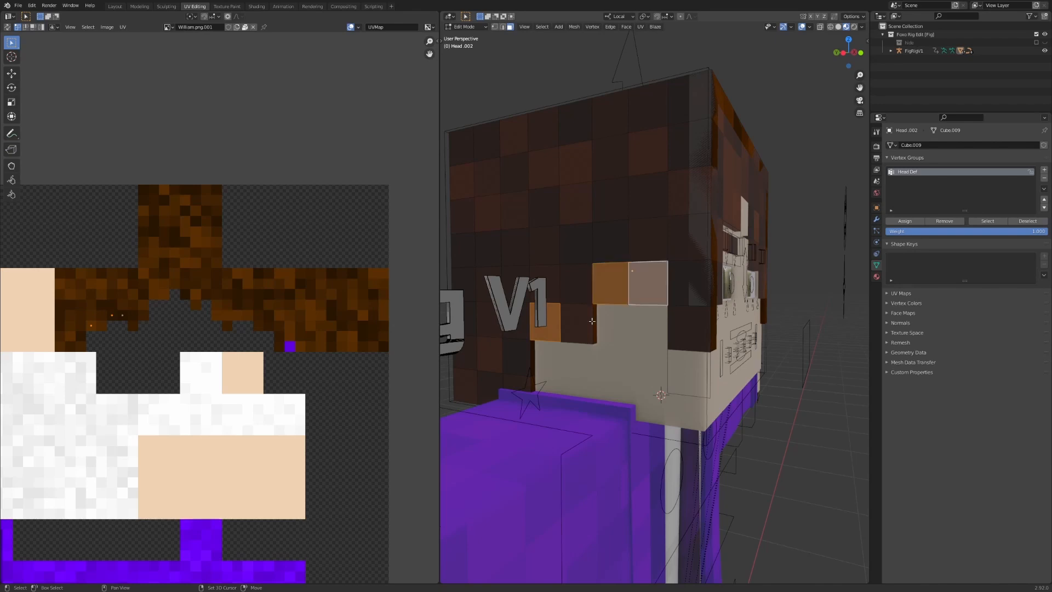
shift+click(576, 323)
click(843, 52)
key(g)
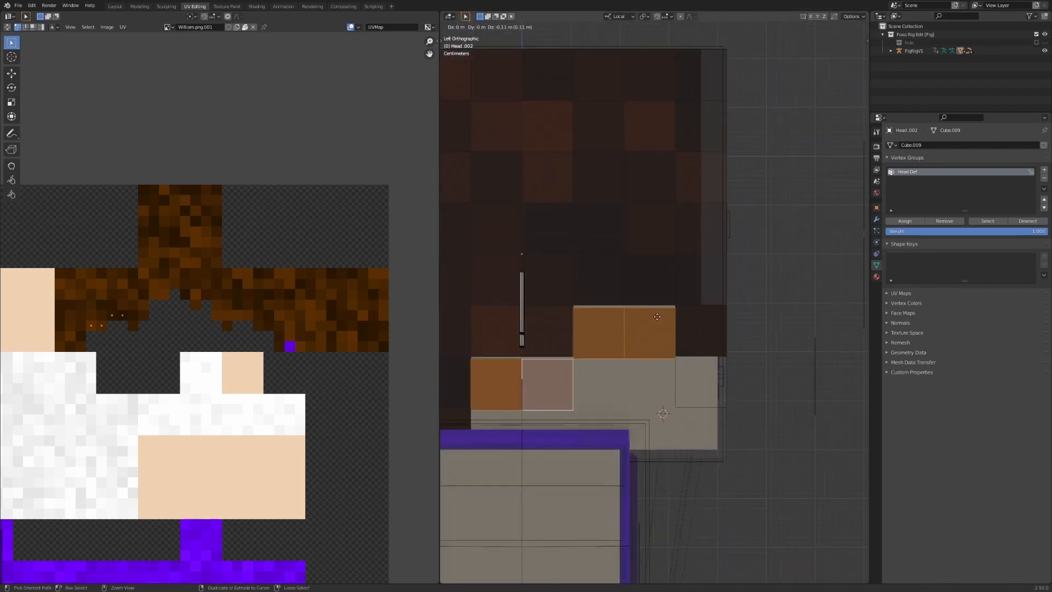
click(645, 312)
Step: Nudge the four duplicated faces up about 0.005 m along Z so they meet the hair faces above
scroll(649, 306, up, 10)
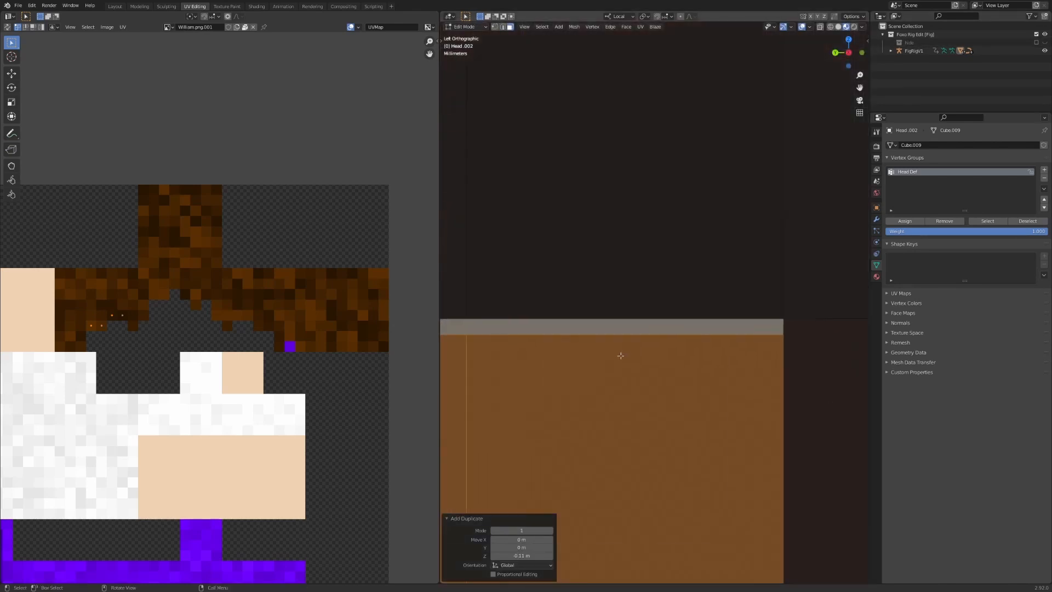
key(g)
key(z)
click(697, 374)
scroll(723, 351, down, 4)
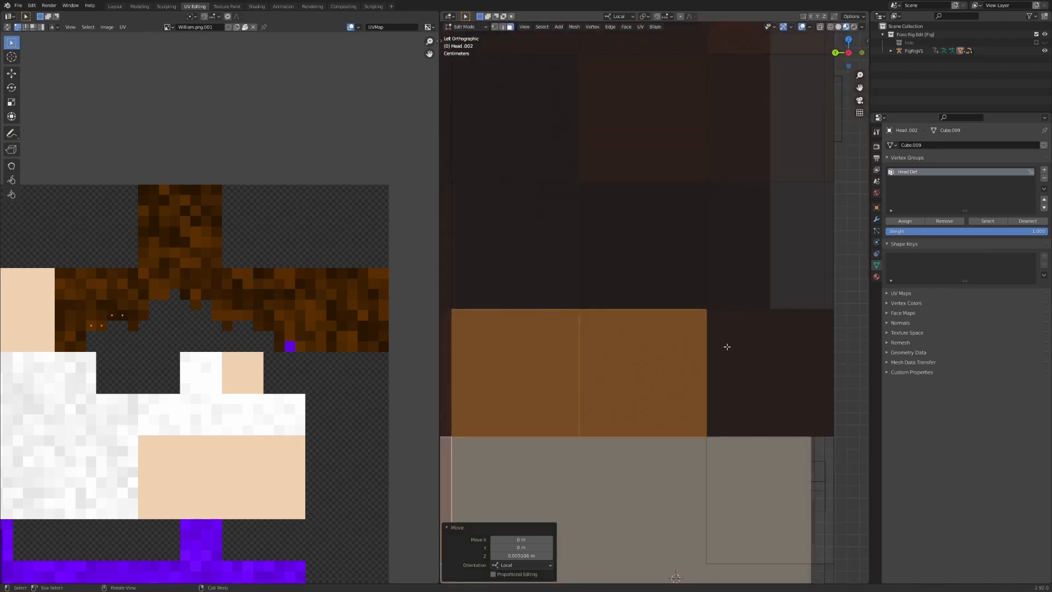
Step: Merge all vertices of the outer head layer by distance, using a merge distance of 0.0101 m
middle_drag(726, 347, 668, 366)
key(m)
click(658, 362)
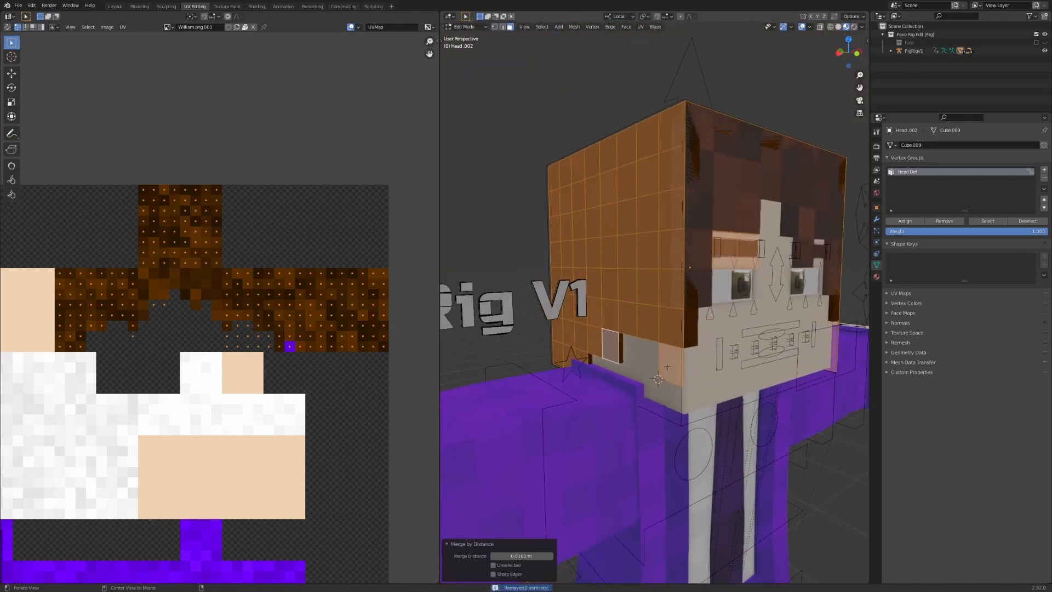
Step: Move the UV of the skin-coloured face at the lower front corner of the head's side onto the brown hair texture
click(631, 356)
key(g)
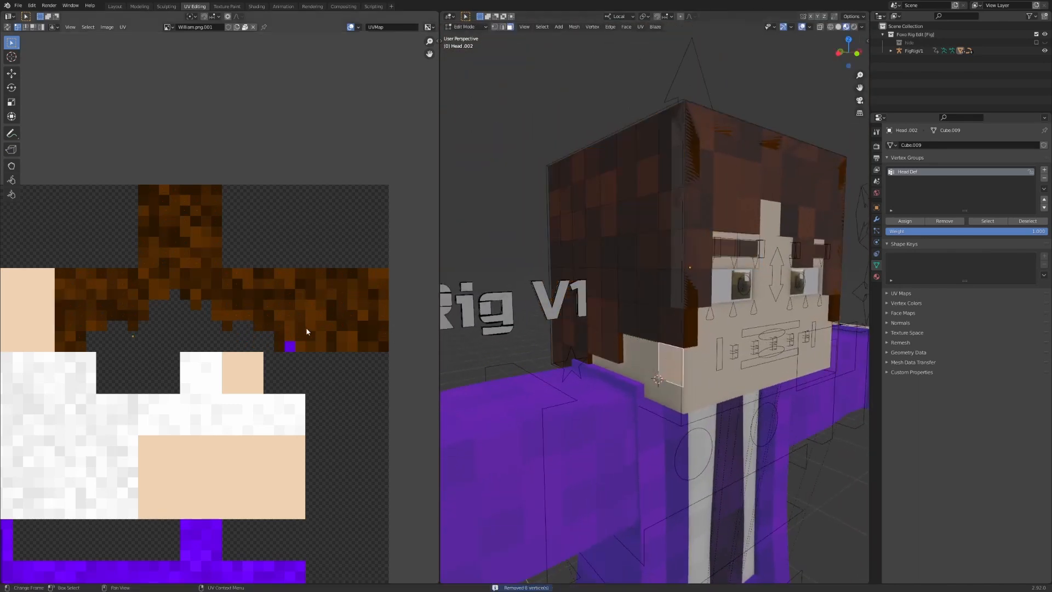
click(224, 335)
scroll(706, 360, down, 4)
middle_drag(705, 362, 682, 363)
scroll(681, 363, up, 4)
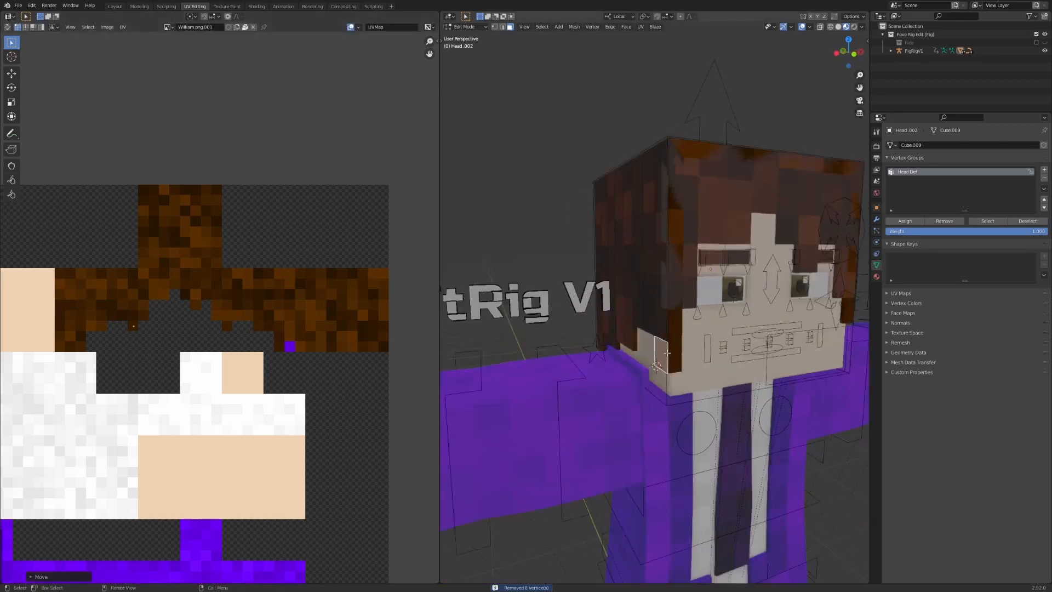
Step: Finish editing the main outer head layer and start editing the separate front hair object
key(Tab)
scroll(682, 363, down, 7)
middle_drag(707, 293, 687, 290)
click(677, 260)
key(g)
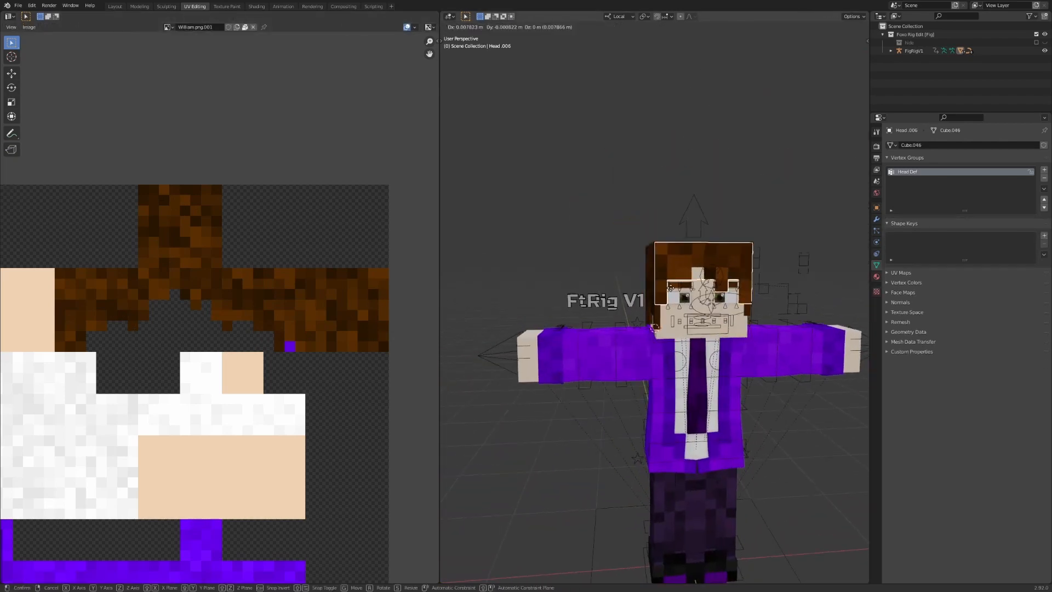
right_click(710, 269)
scroll(685, 326, up, 4)
key(Tab)
Step: Duplicate in place the front hair's upper two rows of faces together with the outermost faces of the third row
click(633, 307)
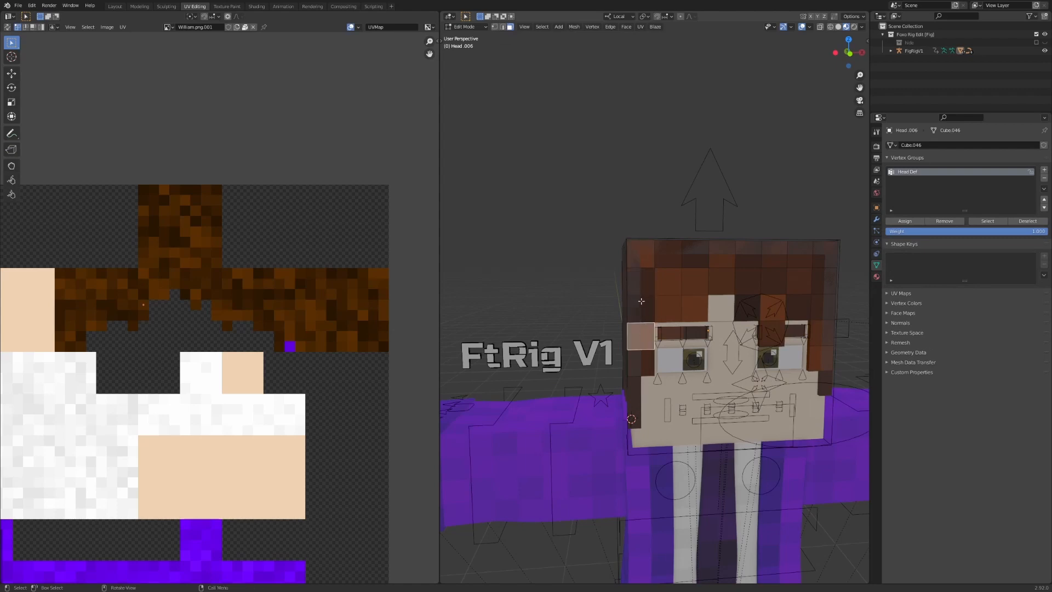
ctrl+click(640, 254)
ctrl+click(820, 257)
ctrl+click(823, 302)
shift+click(801, 284)
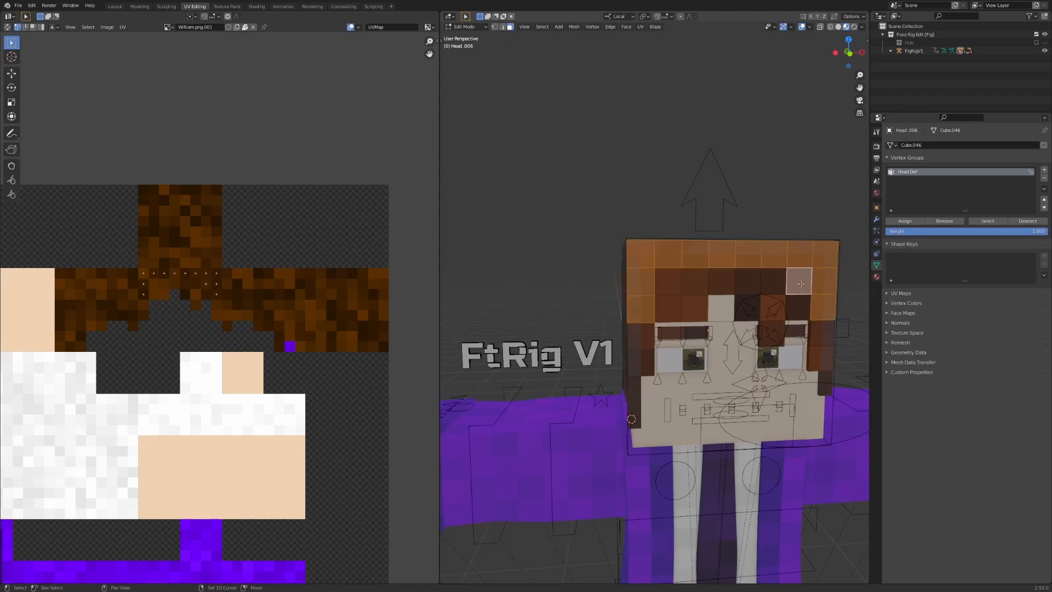
ctrl+click(671, 284)
middle_drag(671, 284, 681, 311)
key(shift+d)
right_click(707, 307)
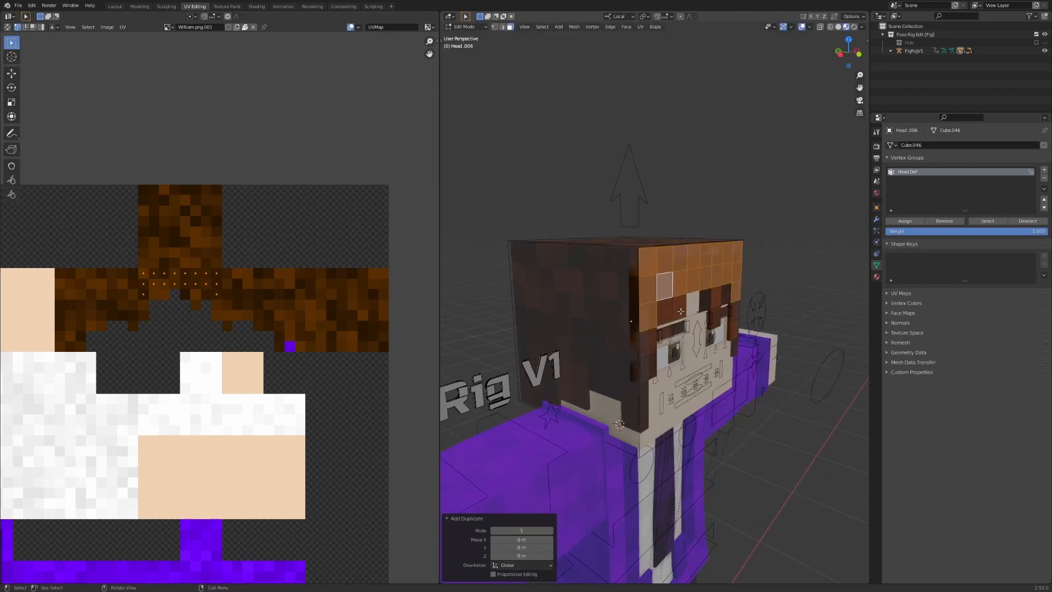
Step: Separate the duplicated front hair faces by selection into their own object
key(p)
click(682, 315)
key(Tab)
click(682, 279)
key(g)
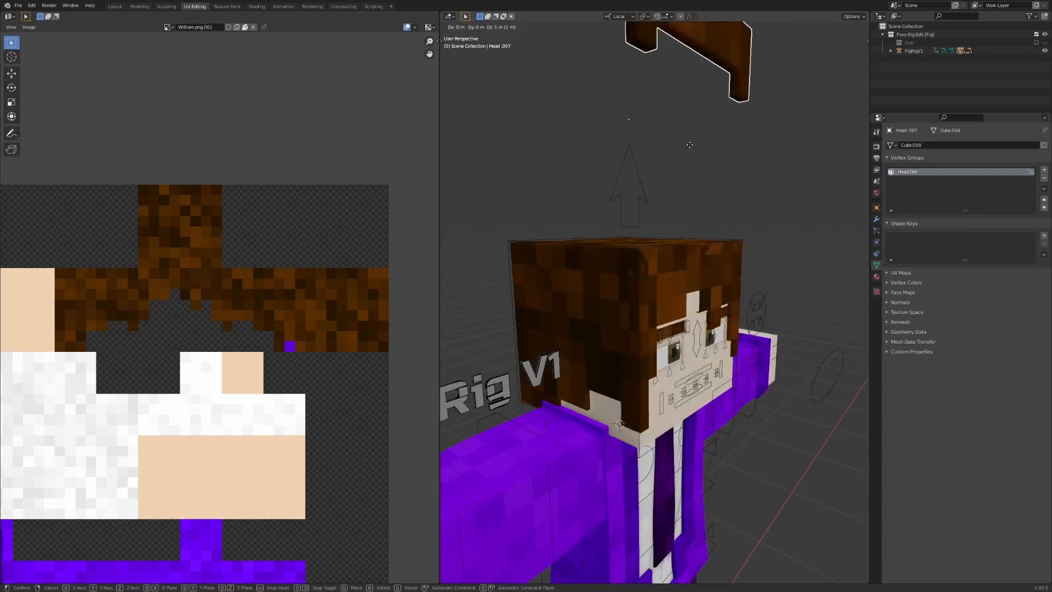
right_click(679, 230)
Step: Move the entire mesh of the original front hair object along the Y axis to offset it from the separated copy
middle_drag(678, 237, 707, 242)
scroll(660, 384, up, 3)
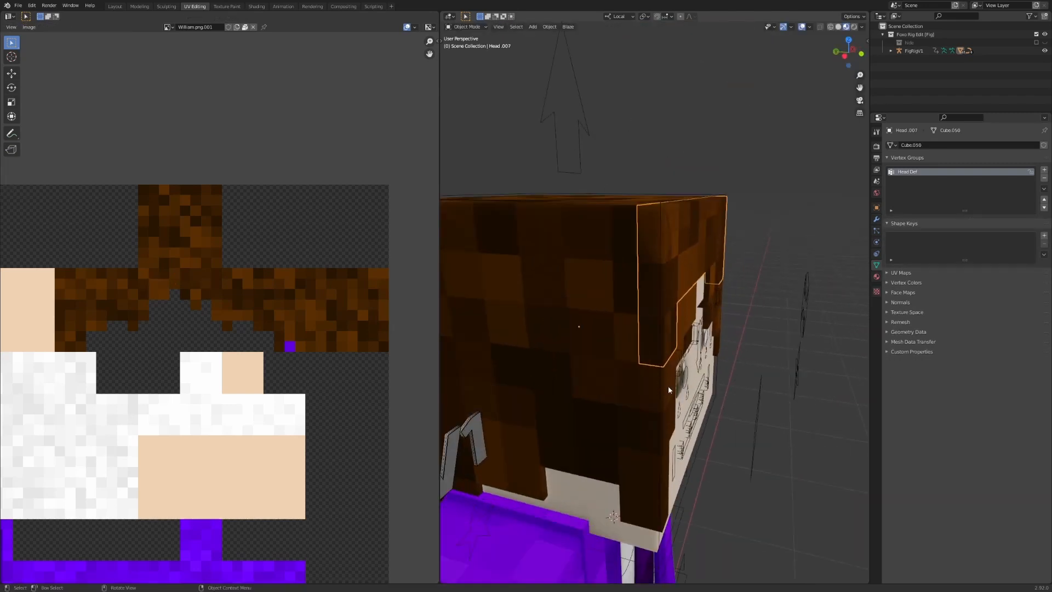
click(668, 389)
middle_drag(668, 390, 642, 314)
key(Tab)
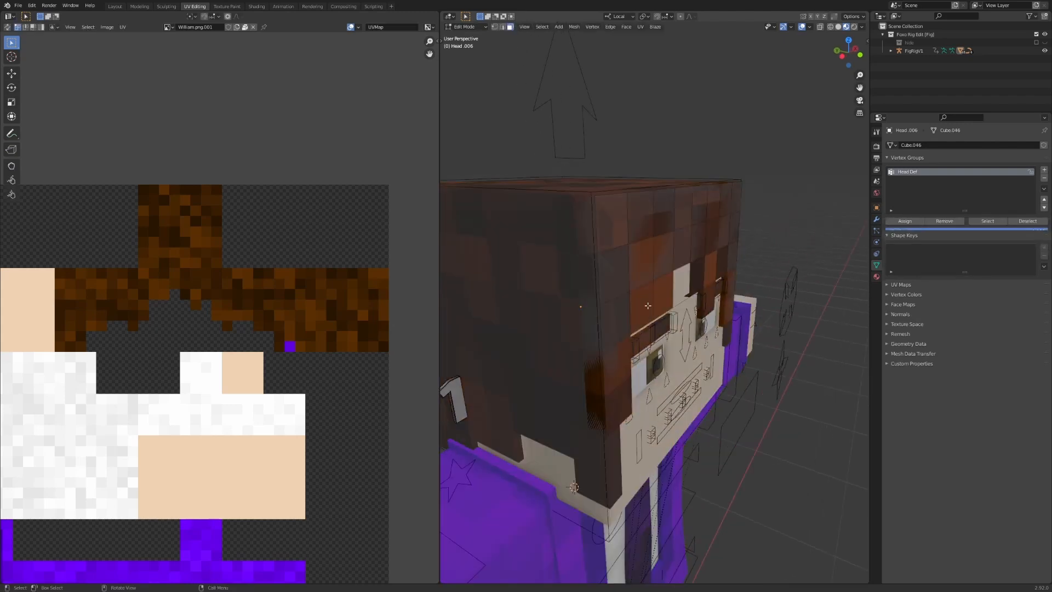
key(a)
key(g)
key(y)
click(666, 320)
Step: Delete the three faces at each upper corner of the original front hair object
middle_drag(665, 319, 603, 291)
click(595, 272)
shift+click(606, 228)
shift+click(640, 223)
middle_drag(710, 240, 764, 250)
shift+click(769, 250)
shift+click(793, 250)
shift+click(794, 275)
key(x)
click(794, 281)
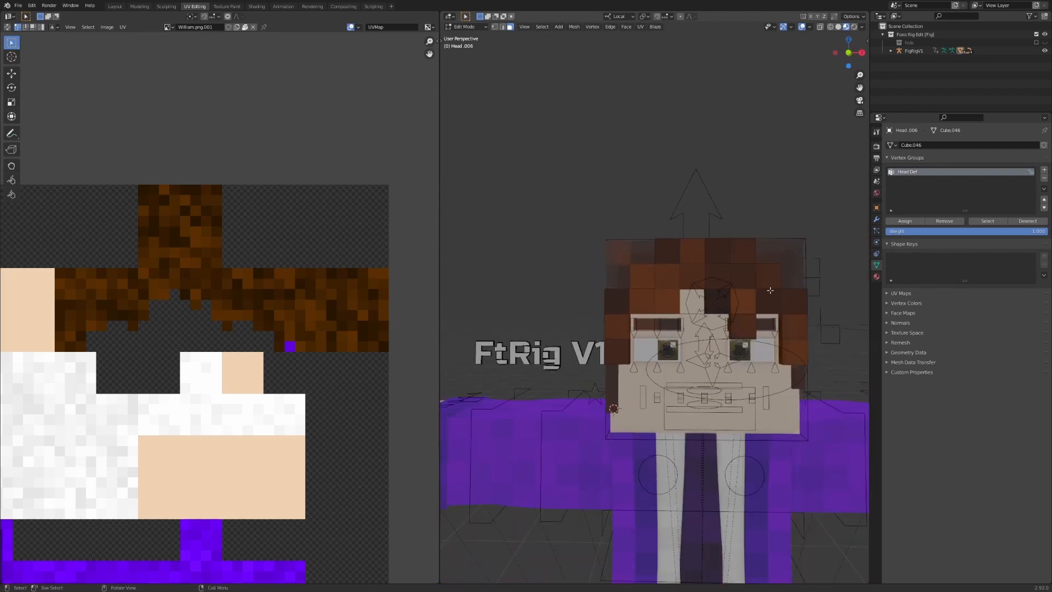
Step: Split the outermost three-face column at the character's right side from the rest of the front hair mesh
mouse_move(794, 282)
middle_down()
mouse_move(829, 285)
mouse_move(810, 285)
middle_up()
scroll(828, 285, up, 2)
middle_drag(612, 399, 643, 394)
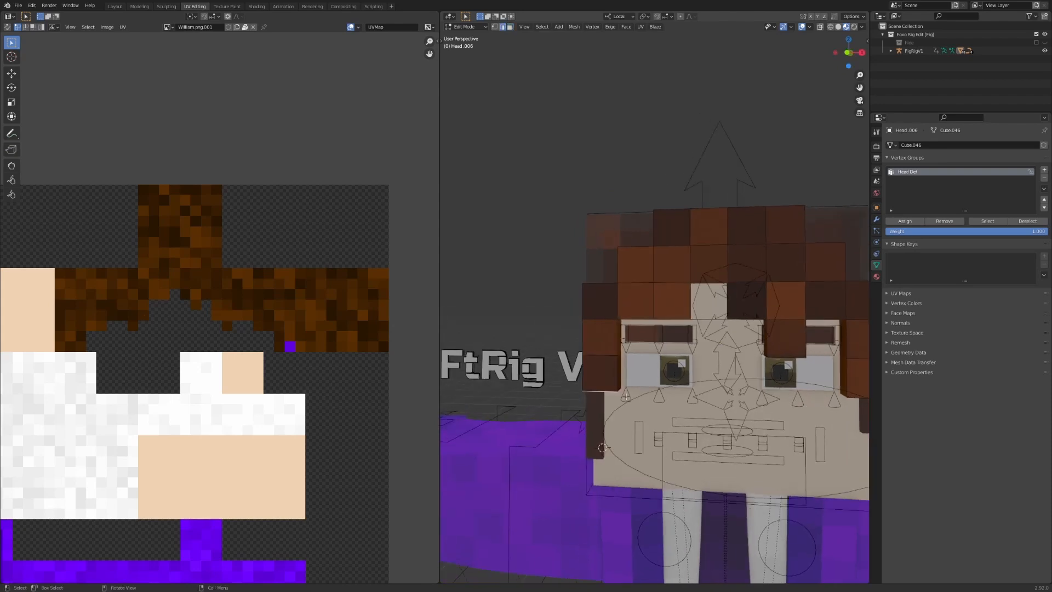
click(596, 370)
shift+click(598, 301)
shift+click(596, 336)
shift+click(635, 303)
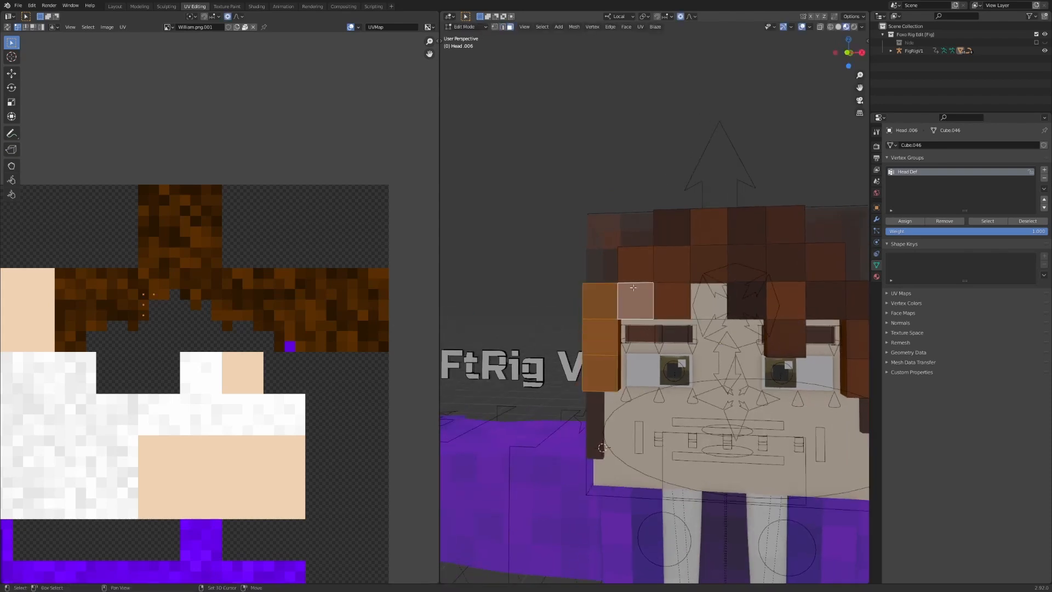
shift+click(634, 269)
middle_drag(628, 281, 634, 286)
key(y)
key(g)
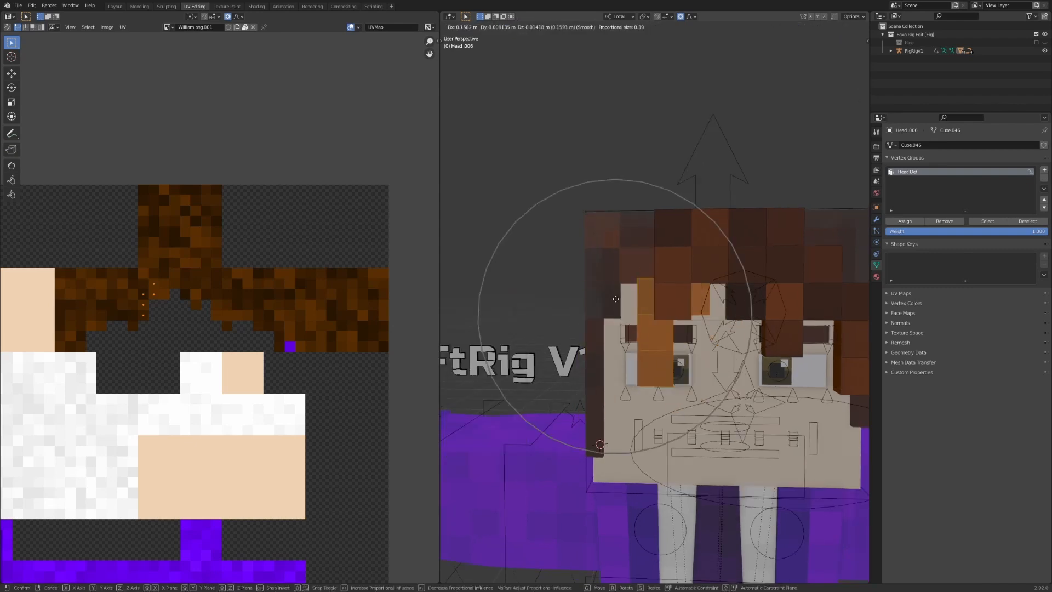
right_click(638, 345)
click(605, 387)
key(alt+a)
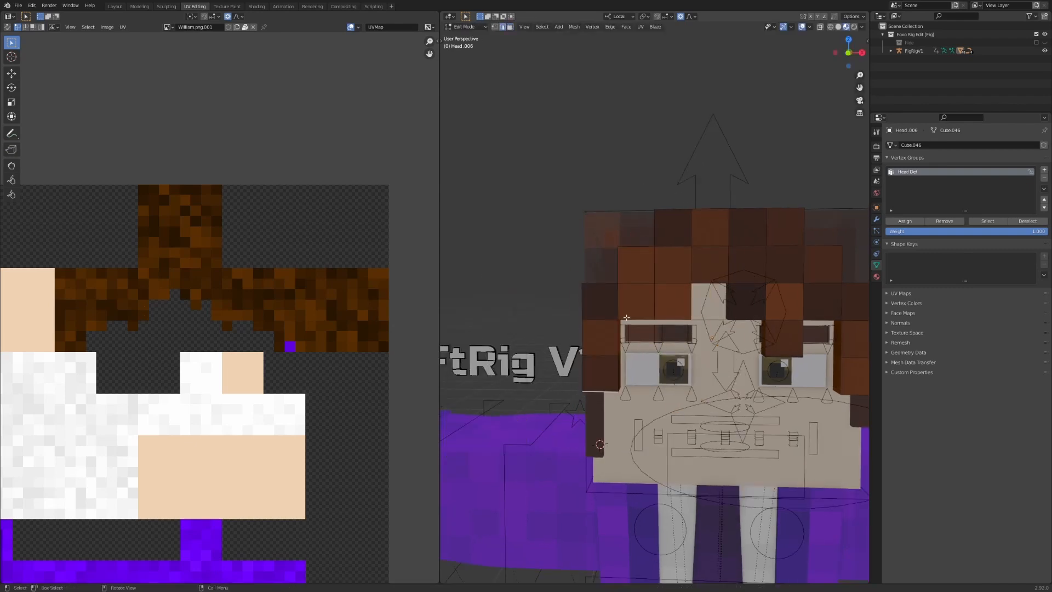
key(g)
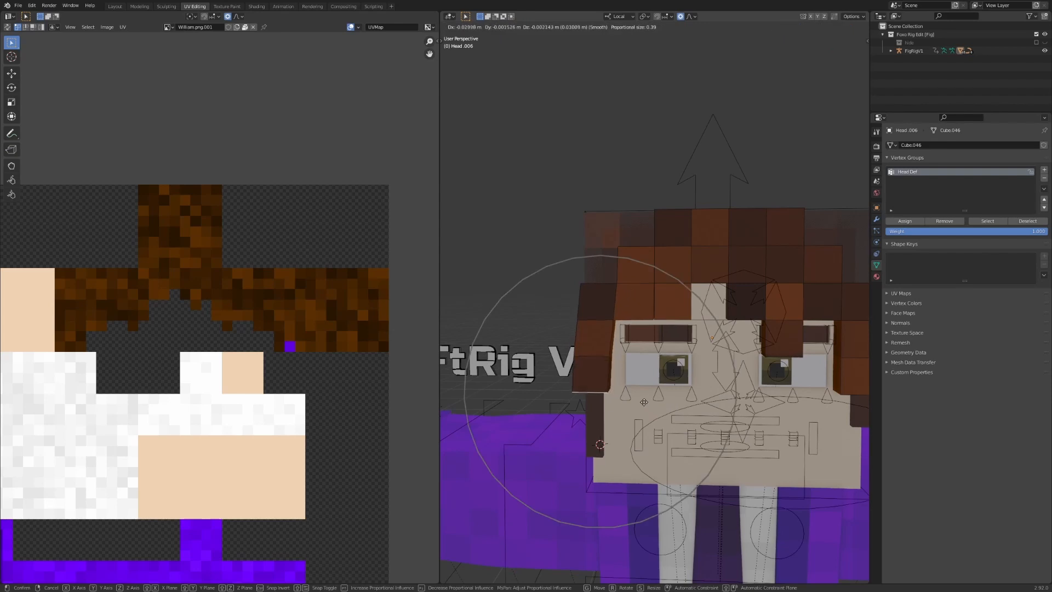
right_click(626, 346)
Step: Detach the two faces of the neighbouring second column and pull its bottom edge slightly down with proportional editing
shift+click(635, 269)
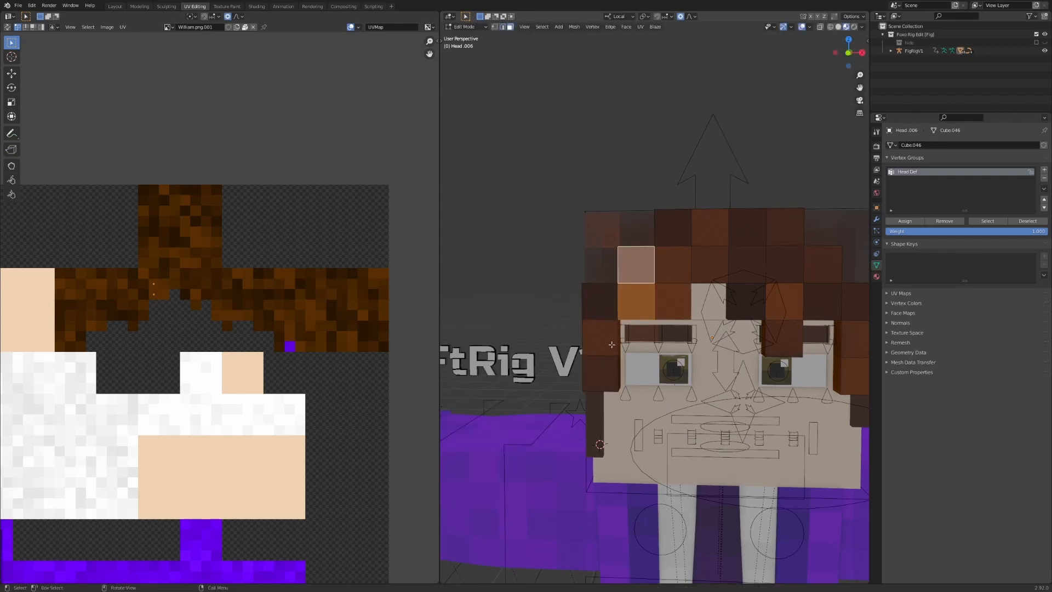
key(g)
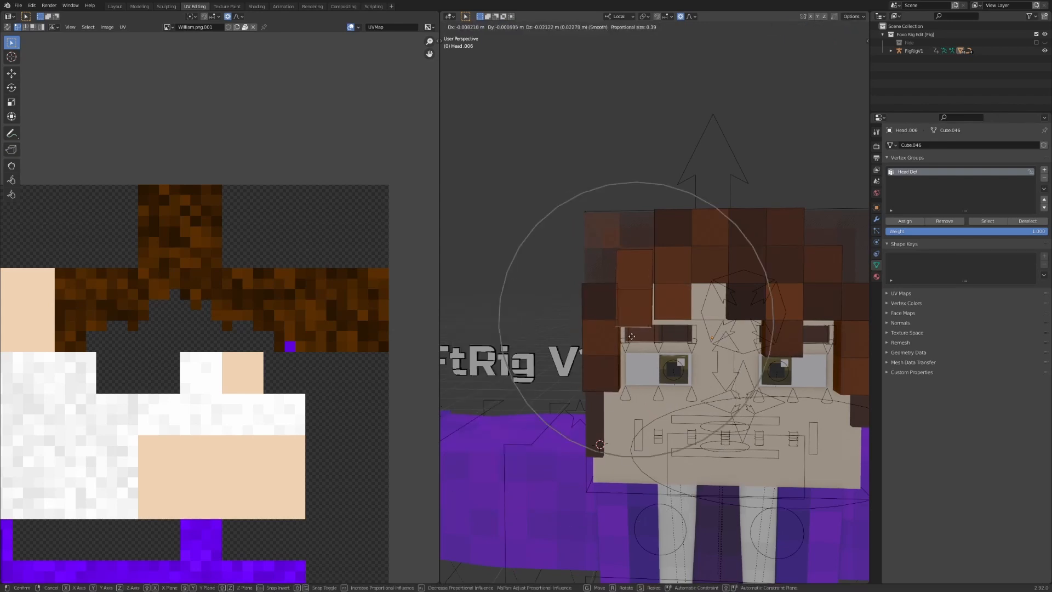
click(632, 336)
Step: Tilt the two detached strands at the character's right by moving and rotating their bottom edges with connected proportional editing
middle_drag(632, 336, 740, 314)
key(r)
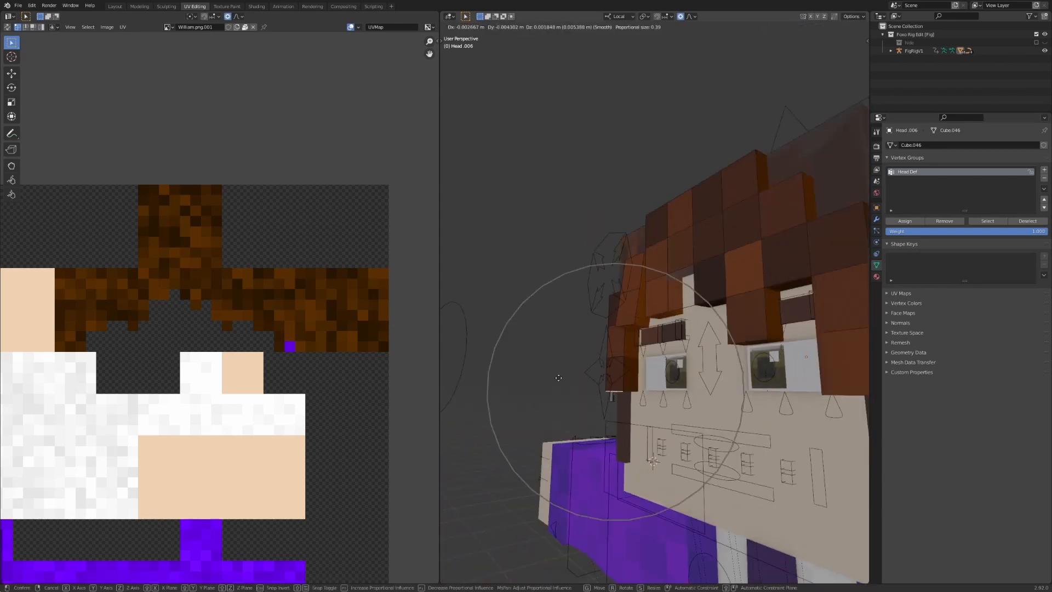
click(558, 377)
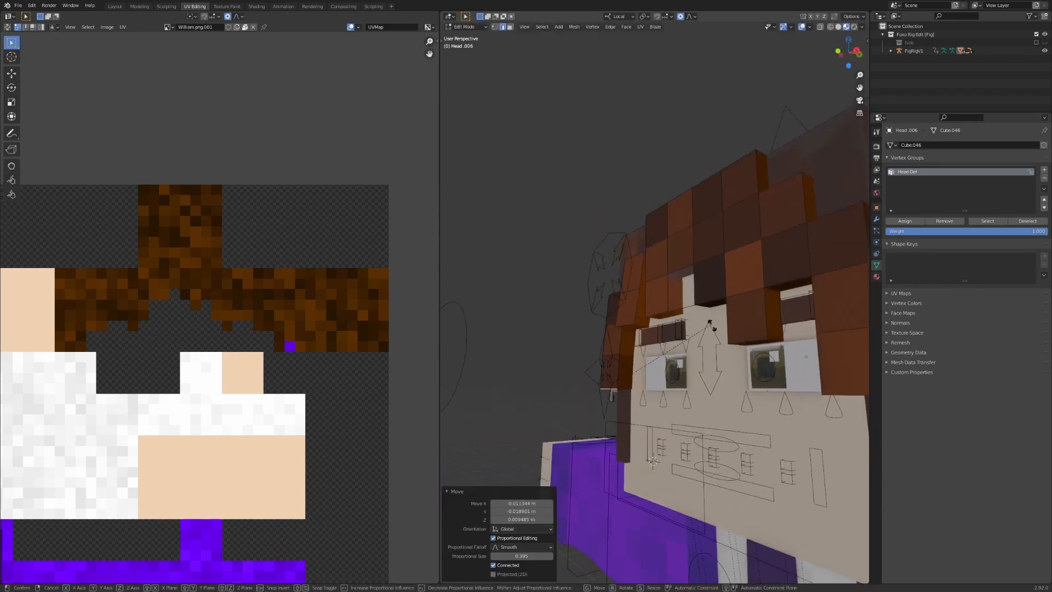
key(g)
key(r)
click(643, 340)
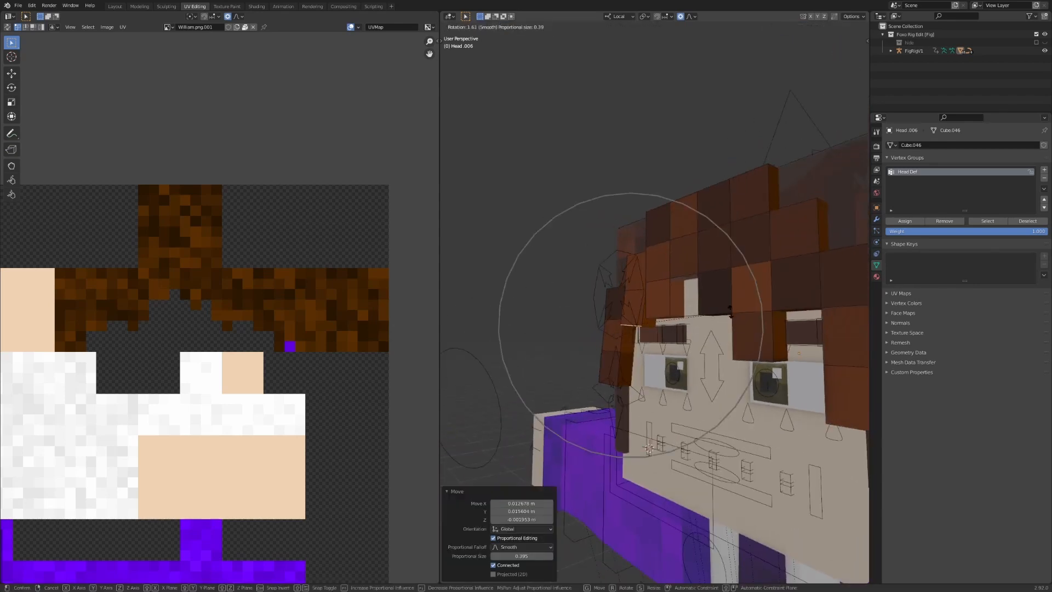
mouse_move(643, 339)
middle_down()
mouse_move(661, 325)
mouse_move(653, 315)
mouse_move(641, 343)
mouse_move(657, 348)
middle_up()
key(g)
click(659, 320)
key(g)
click(669, 325)
scroll(657, 348, down, 2)
key(ctrl+KP_Add)
key(ctrl+KP_Add)
key(g)
key(z)
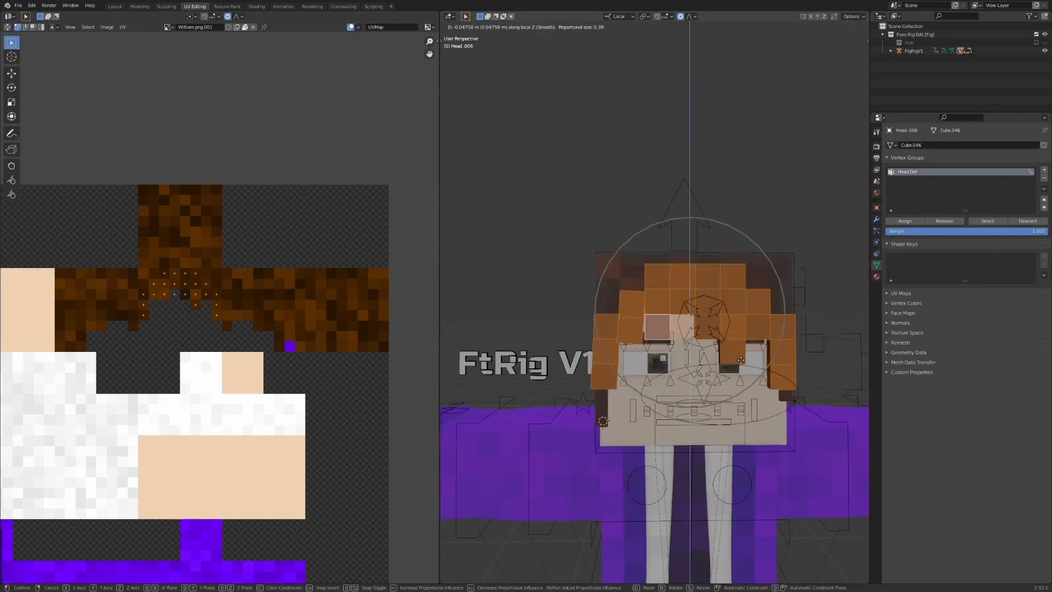
key(Escape)
click(670, 263)
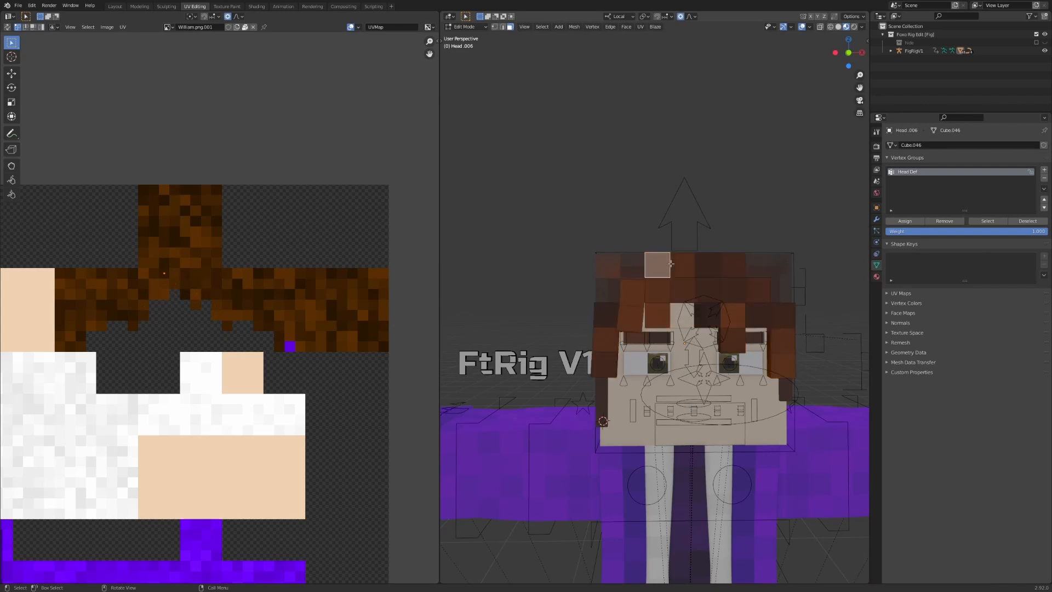
ctrl+click(734, 270)
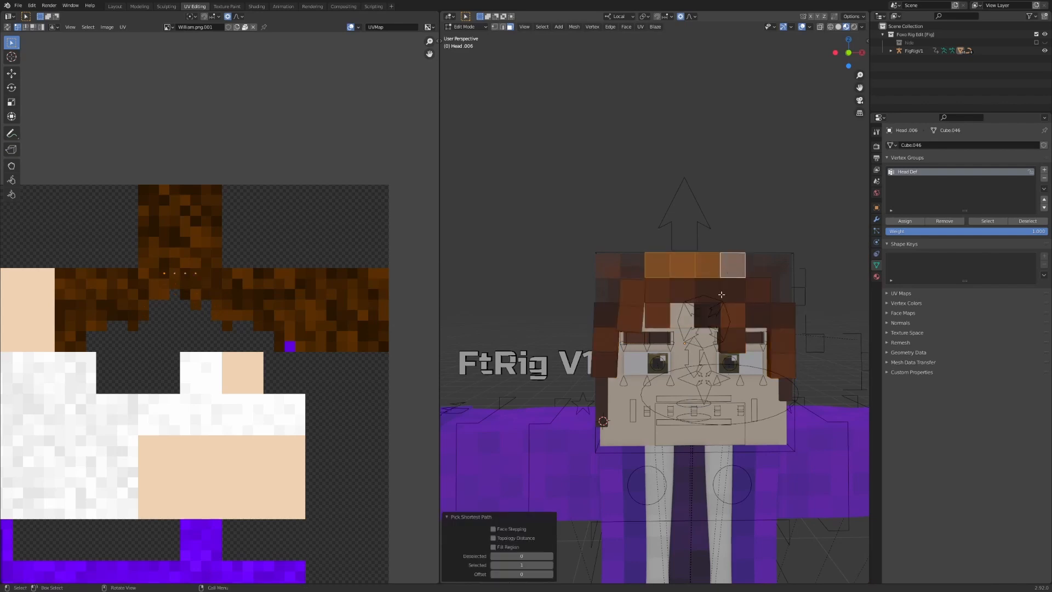
key(g)
key(z)
key(Escape)
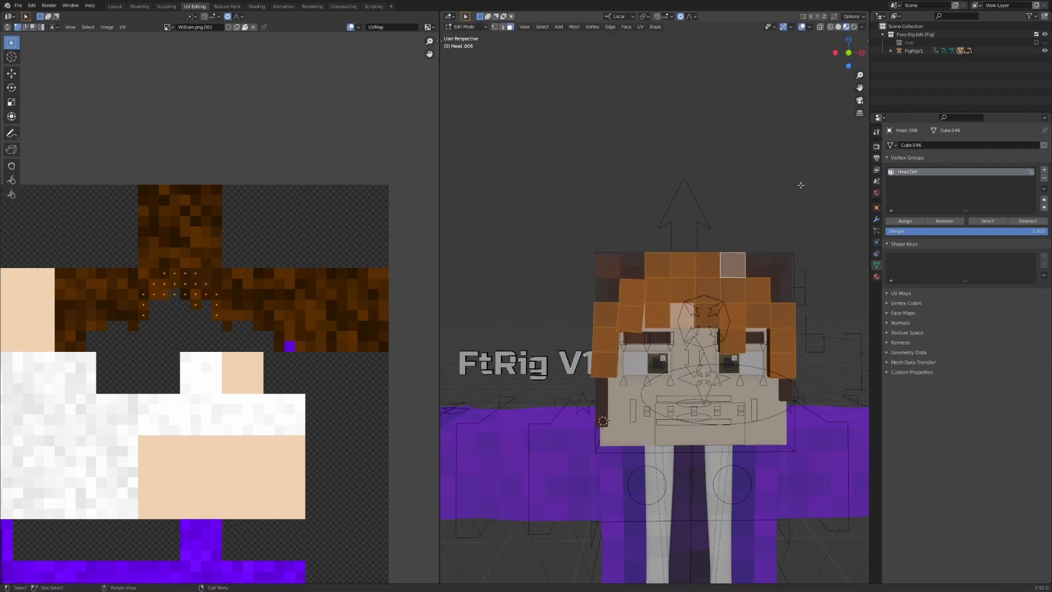
Step: Lower the entire front hair mesh by 0.1 m along its local Z axis in front view
key(KP_1)
key(g)
key(z)
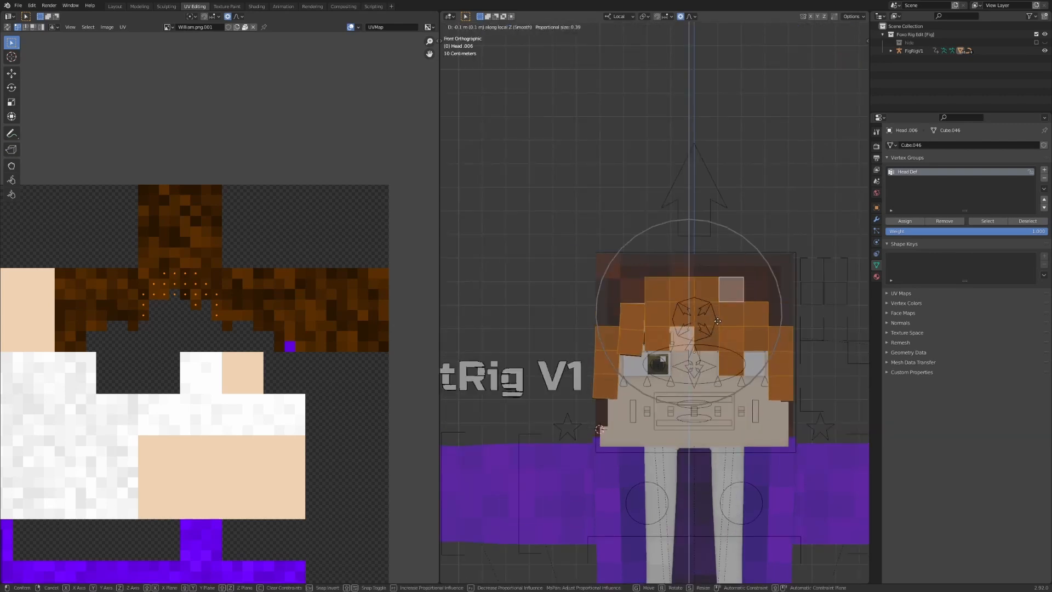
click(718, 327)
Step: Map the skin-coloured central face's UVs onto the brown hair texture and delete the lock hanging over the character's left eye
click(685, 340)
middle_drag(685, 340, 606, 360)
right_click(606, 360)
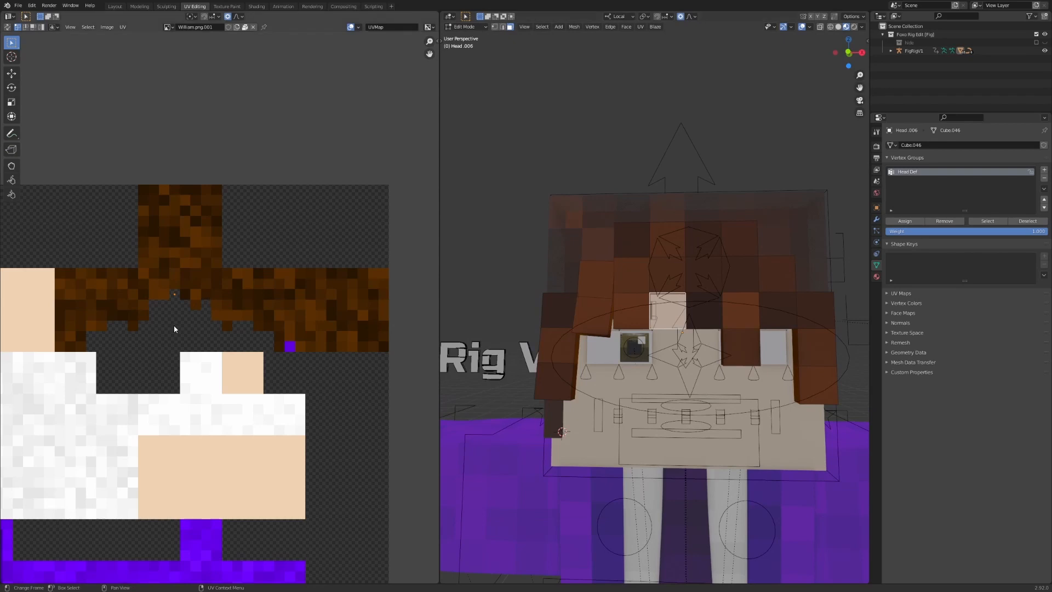
click(173, 218)
click(732, 296)
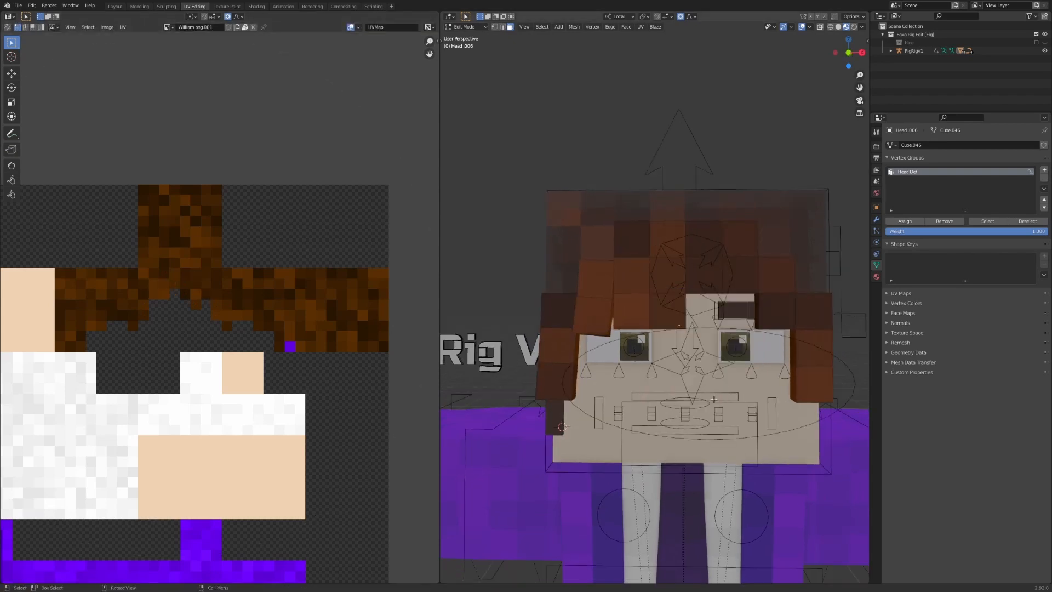
Step: Move and rotate the bottom edge of the third-column strand to tilt it out of line with its neighbours
key(2)
drag(630, 310, 631, 311)
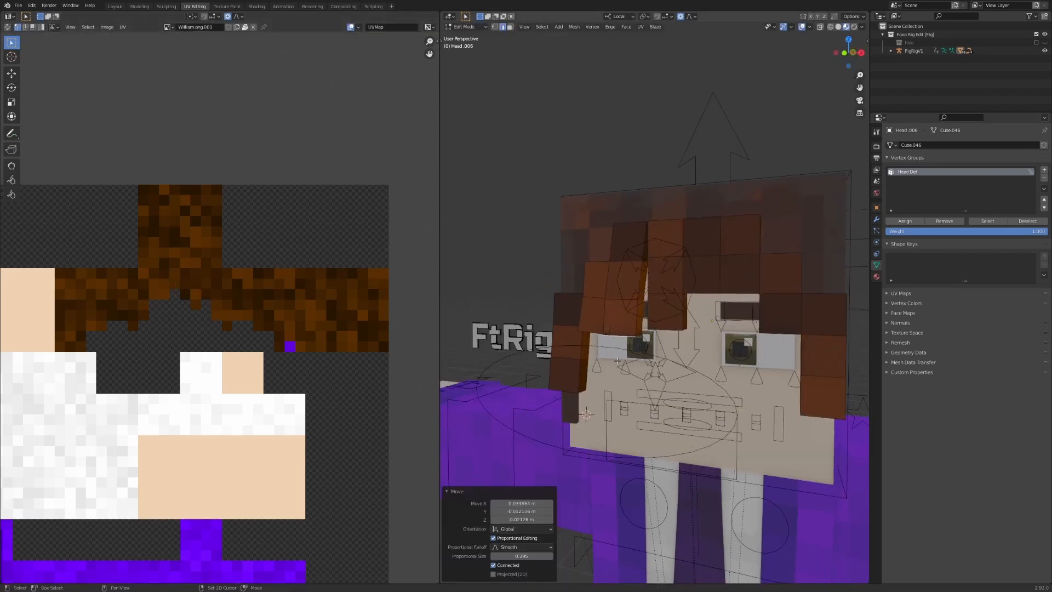
middle_drag(631, 311, 718, 324)
key(r)
click(713, 324)
key(3)
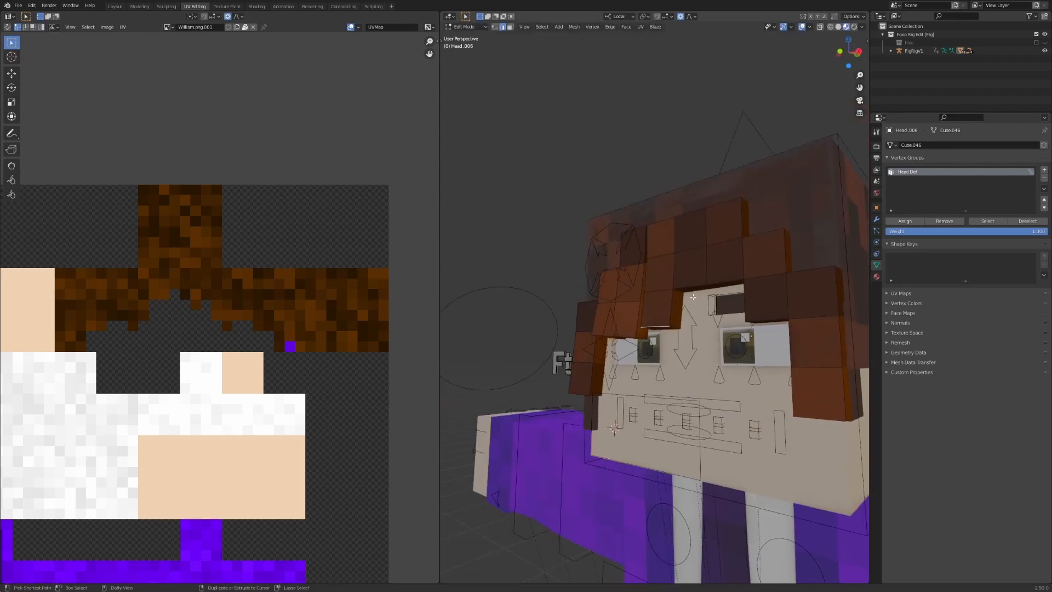
Step: Select the two faces of the column beside the centre lock and rotate its lower end to form another slanted strand
middle_drag(680, 290, 704, 284)
click(702, 276)
shift+click(700, 240)
key(r)
mouse_move(670, 326)
middle_down()
mouse_move(728, 328)
mouse_move(679, 323)
middle_up()
click(732, 329)
Step: Duplicate the second row's end face at the character's left 0.11 m upward and align the copy with the top row
key(3)
click(769, 307)
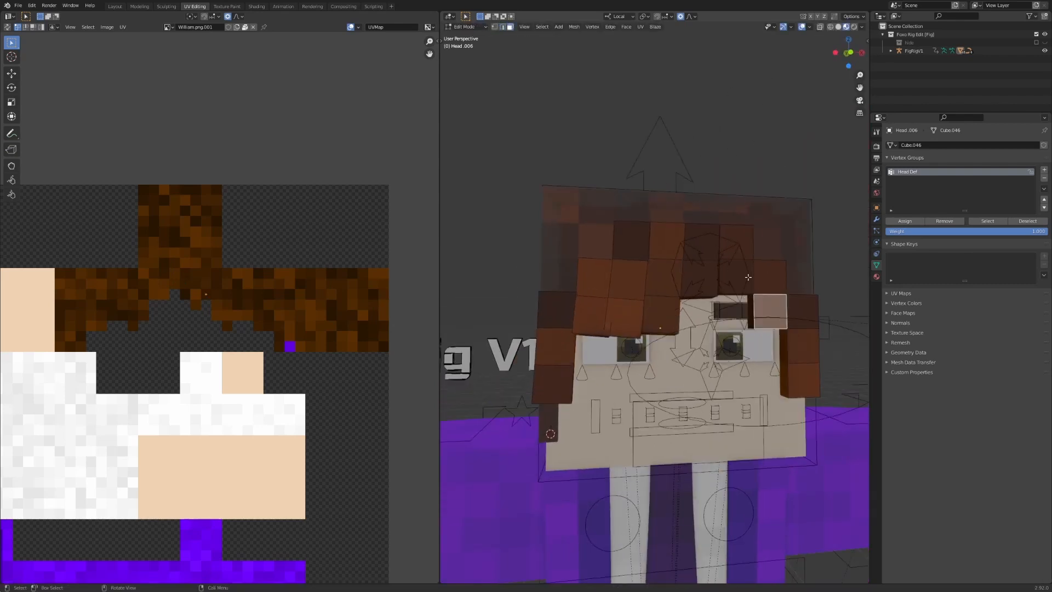
mouse_move(769, 307)
middle_down()
mouse_move(753, 302)
mouse_move(752, 312)
middle_up()
scroll(724, 312, up, 4)
key(shift+d)
click(756, 299)
scroll(755, 295, up, 5)
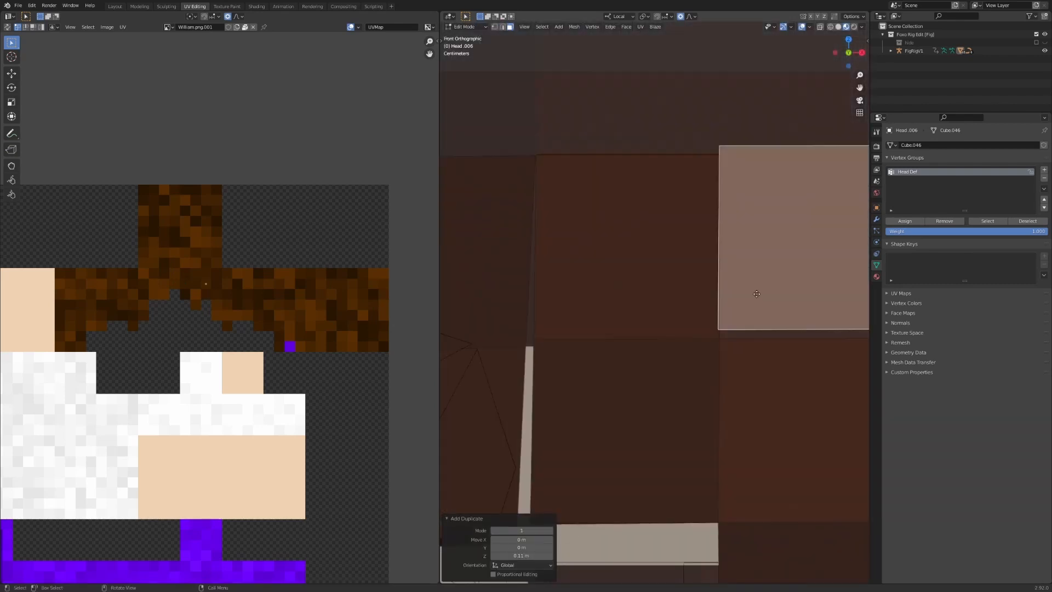
key(g)
click(756, 296)
Step: Merge the duplicated face with the adjoining hair faces by distance, using a 0.0101 m merge distance
scroll(669, 318, down, 4)
key(a)
click(636, 285)
shift+click(672, 290)
shift+click(685, 345)
key(n)
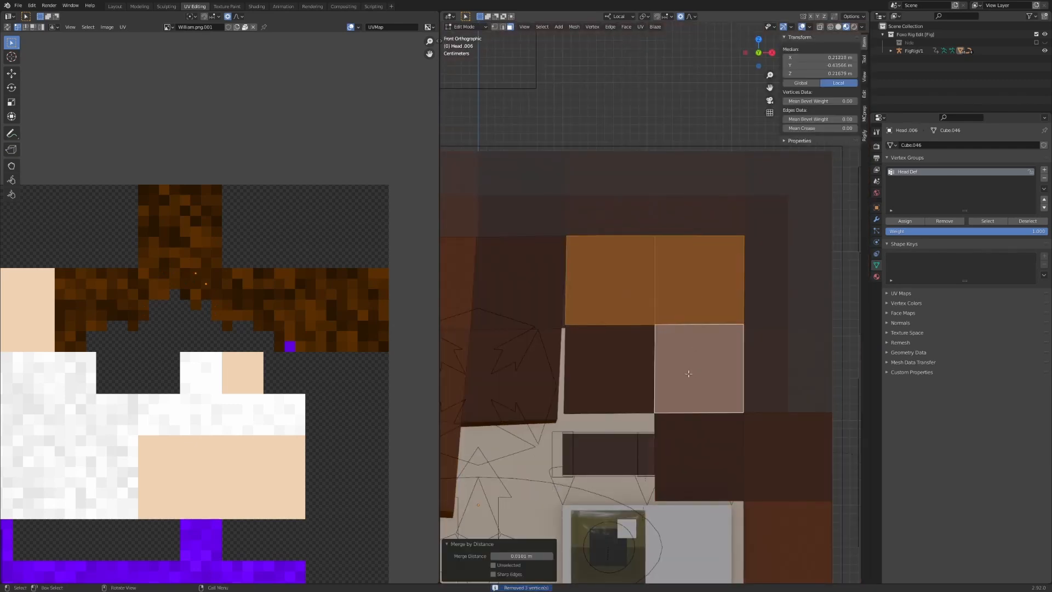
Step: Duplicate the top face of the outermost column at the character's left one row up and align it with the grid
scroll(680, 329, down, 5)
scroll(707, 372, up, 4)
click(712, 402)
key(shift+d)
click(713, 331)
scroll(726, 348, up, 5)
key(g)
click(729, 343)
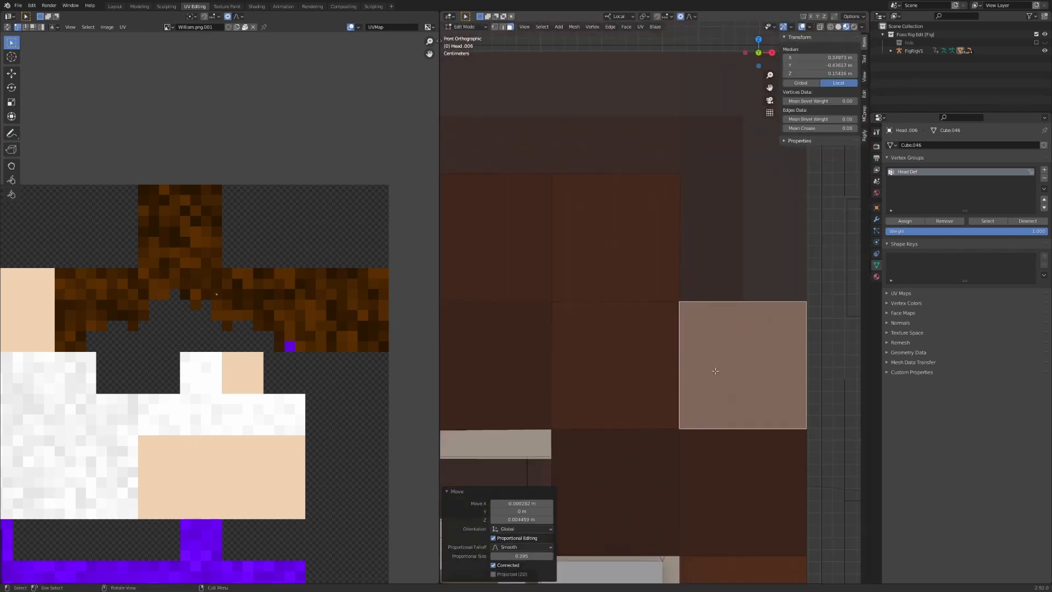
Step: Merge the copied outer-column face with the faces below and beside it by distance
shift+click(718, 466)
shift+click(627, 405)
key(m)
click(626, 406)
click(741, 383)
key(g)
click(778, 362)
Step: Try duplicating the two upper end faces at the character's right one row up, and delete the copies
scroll(712, 350, down, 7)
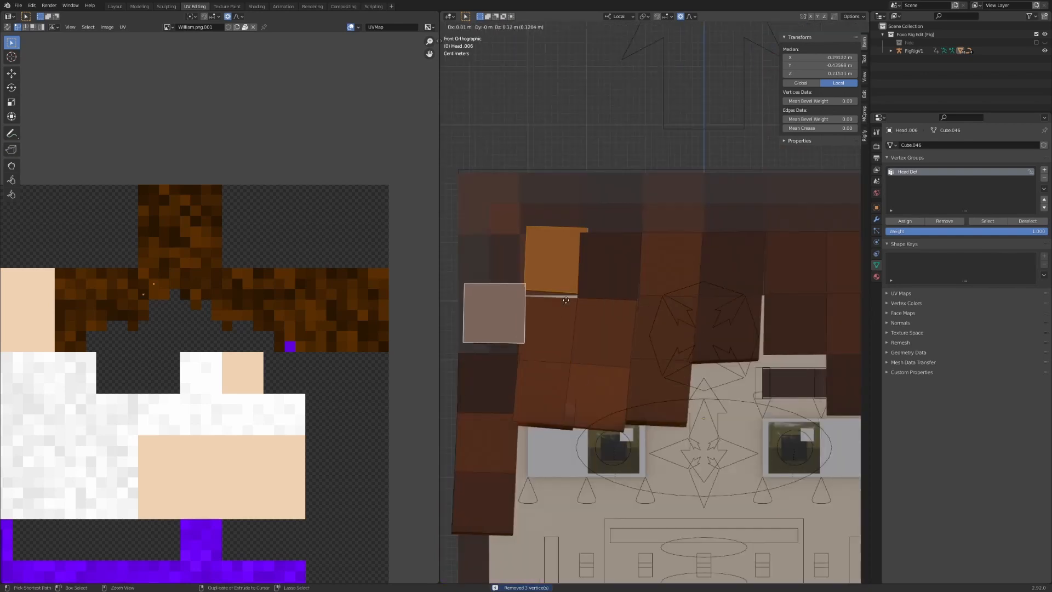
click(565, 302)
scroll(529, 305, up, 5)
key(g)
click(539, 340)
key(x)
key(f)
Step: Extrude the top edges of the two outer columns at the character's right about 0.1 m upward along local Z
key(2)
click(543, 364)
shift+click(612, 287)
key(e)
key(z)
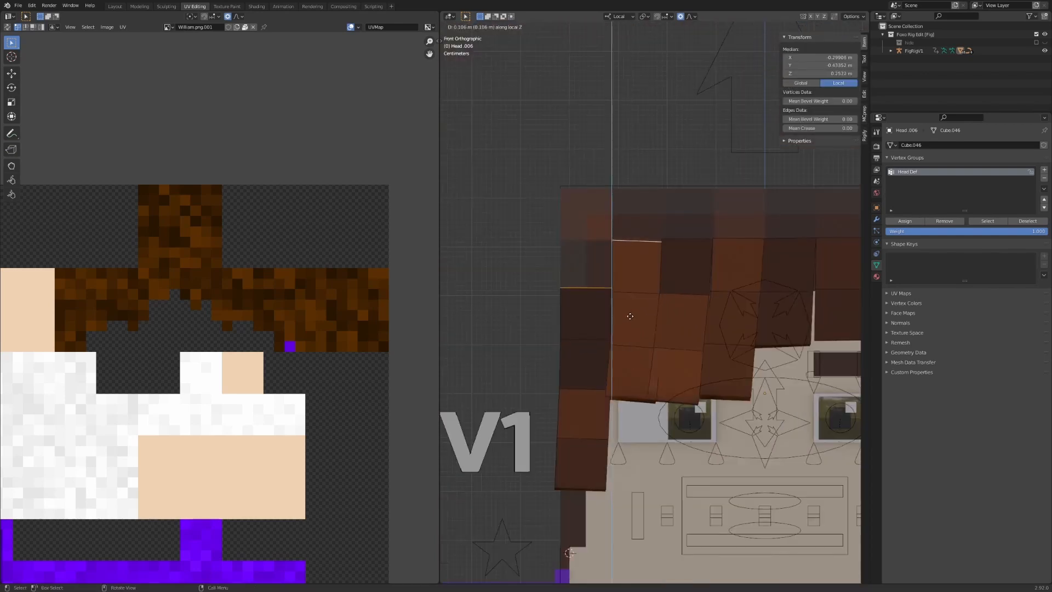
click(630, 315)
Step: Inspect the reshaped front hair from the side, with overlays hidden and in Object Mode
scroll(656, 307, down, 5)
scroll(712, 285, up, 4)
middle_drag(666, 364, 699, 346)
key(3)
click(627, 387)
key(shift+alt+z)
scroll(680, 367, down, 2)
key(shift+alt+z)
key(Tab)
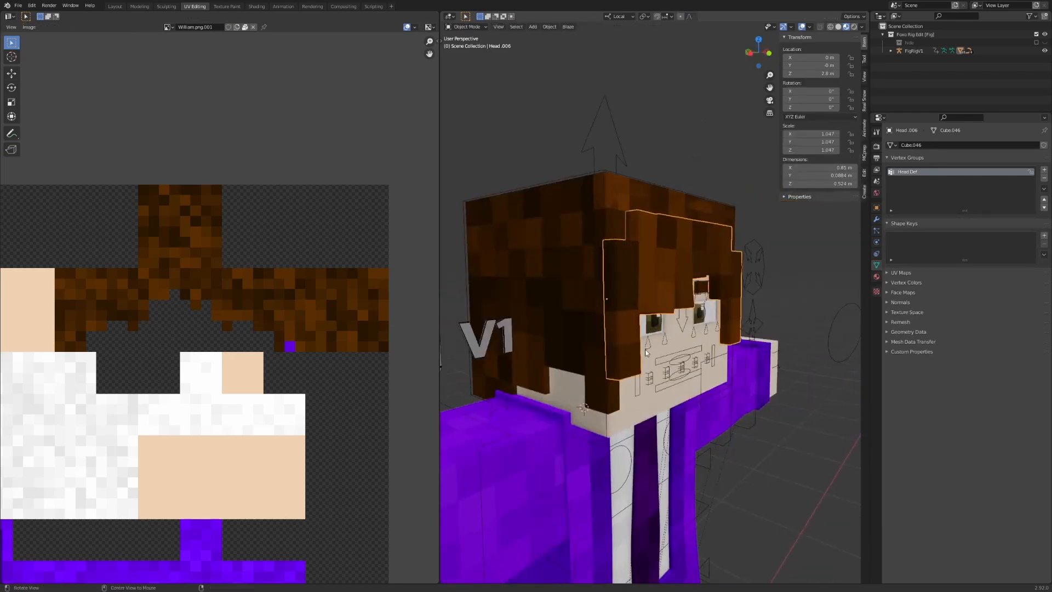
Step: Move the whole front hair mesh about 0.02 m along its local Y axis, towards the head
key(Tab)
click(630, 301)
key(2)
key(g)
mouse_move(696, 307)
middle_down()
mouse_move(625, 307)
mouse_move(696, 312)
middle_up()
key(a)
key(g)
key(y)
click(641, 307)
scroll(658, 309, down, 4)
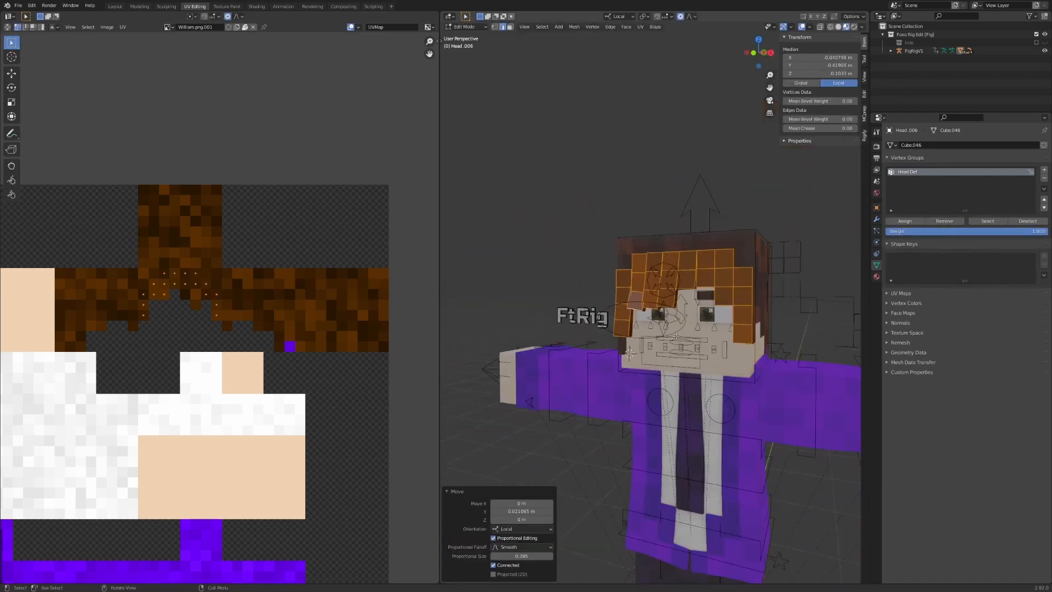
Step: Examine how the main outer head hair fits with the front hair, in Edit Mode and Object Mode
key(Tab)
middle_drag(629, 312, 707, 315)
click(630, 367)
key(Tab)
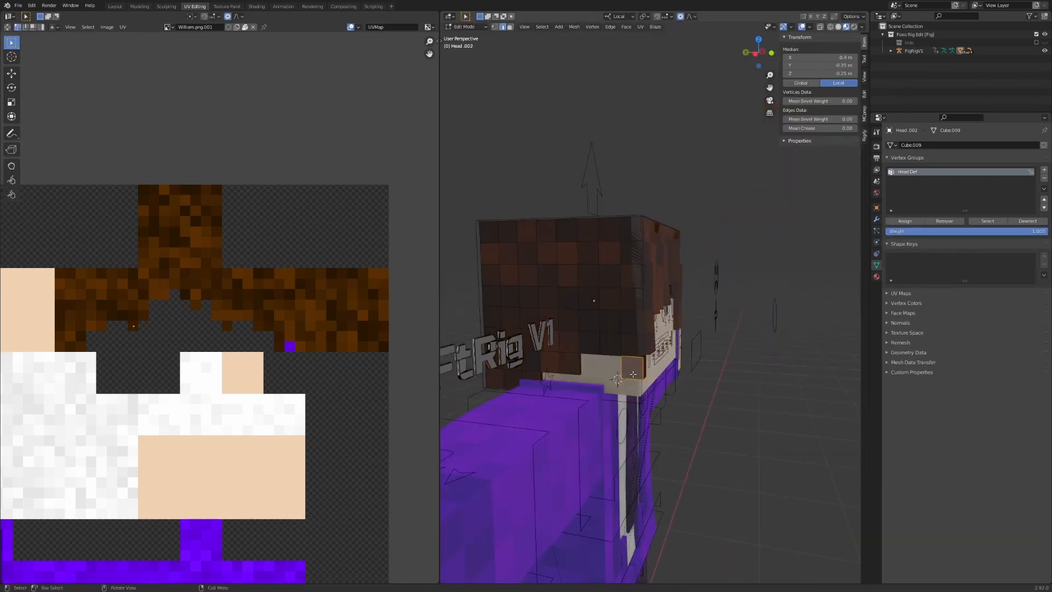
middle_drag(619, 363, 663, 308)
key(Tab)
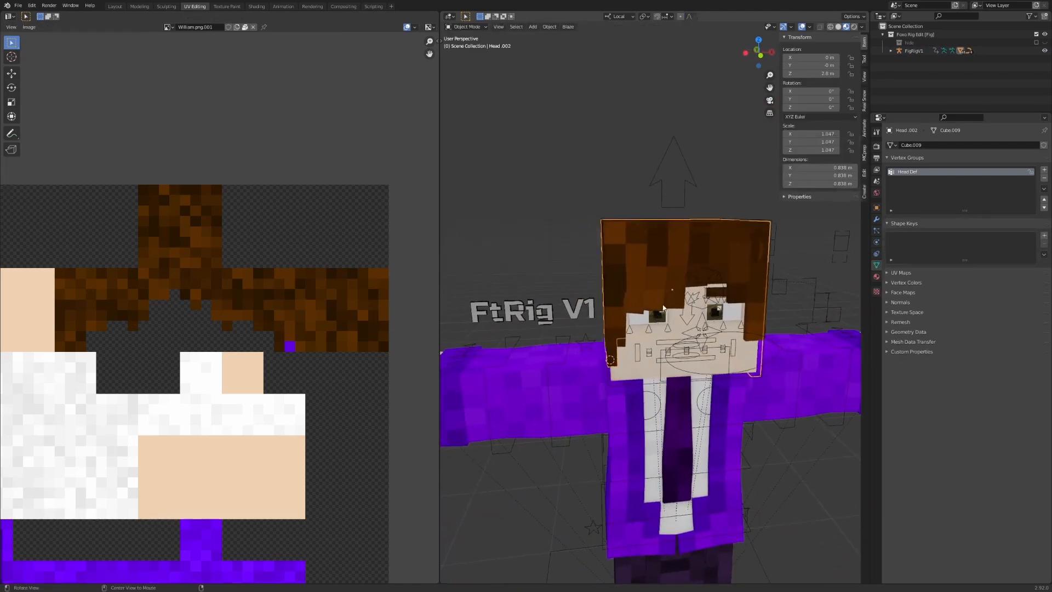
key(g)
middle_drag(604, 233, 722, 287)
right_click(636, 239)
Step: Nudge the upper front hair layer along its local Y axis and scale it down slightly to 1.045
click(634, 240)
scroll(724, 289, up, 4)
key(g)
key(y)
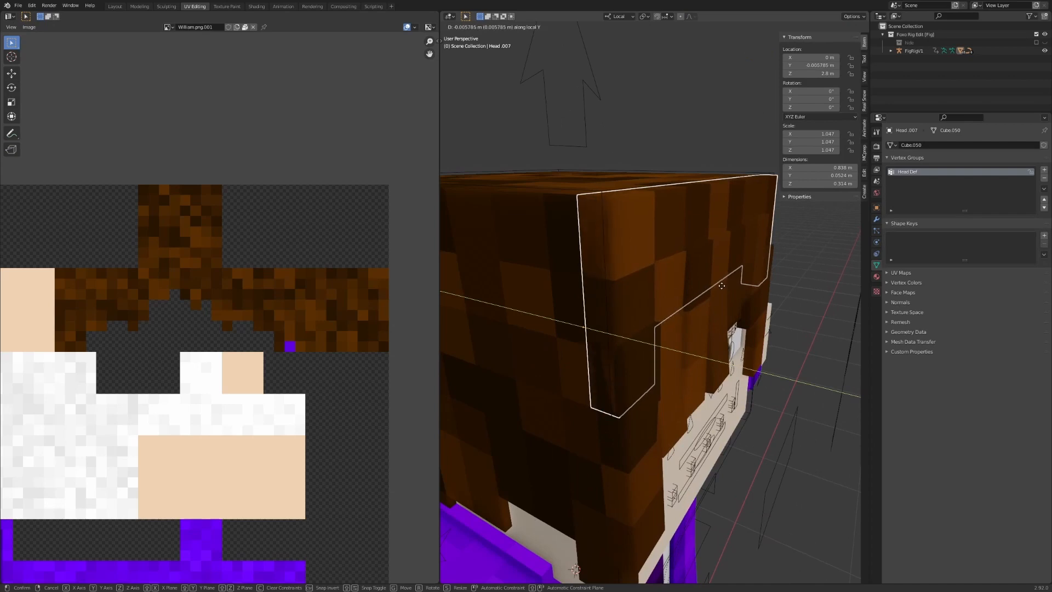
click(722, 286)
key(s)
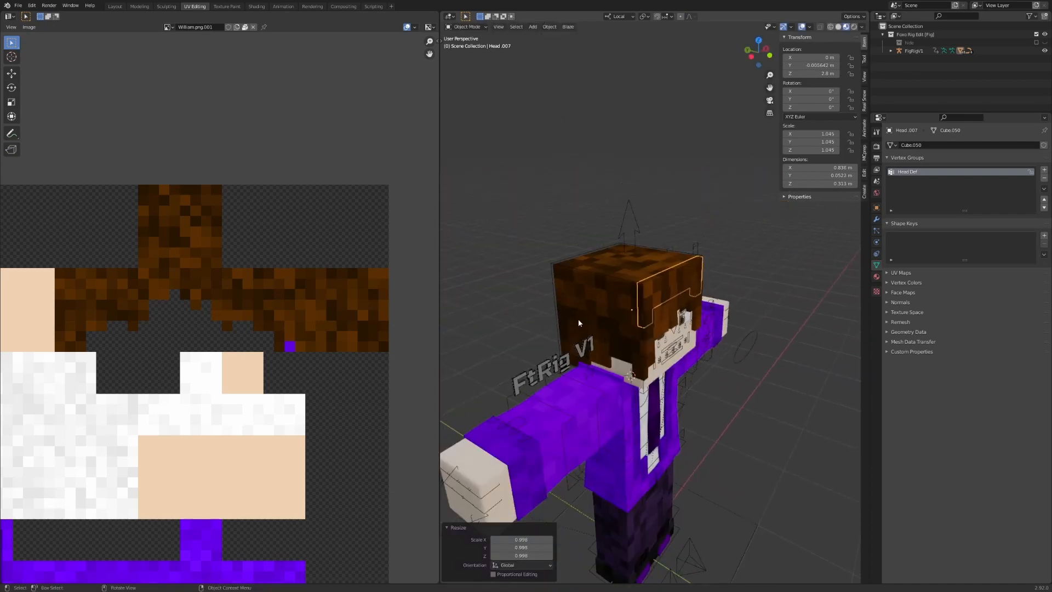
Step: Delete the character's left half of the main outer head hair mesh, using front view with X-ray for the selection
middle_drag(580, 316, 684, 311)
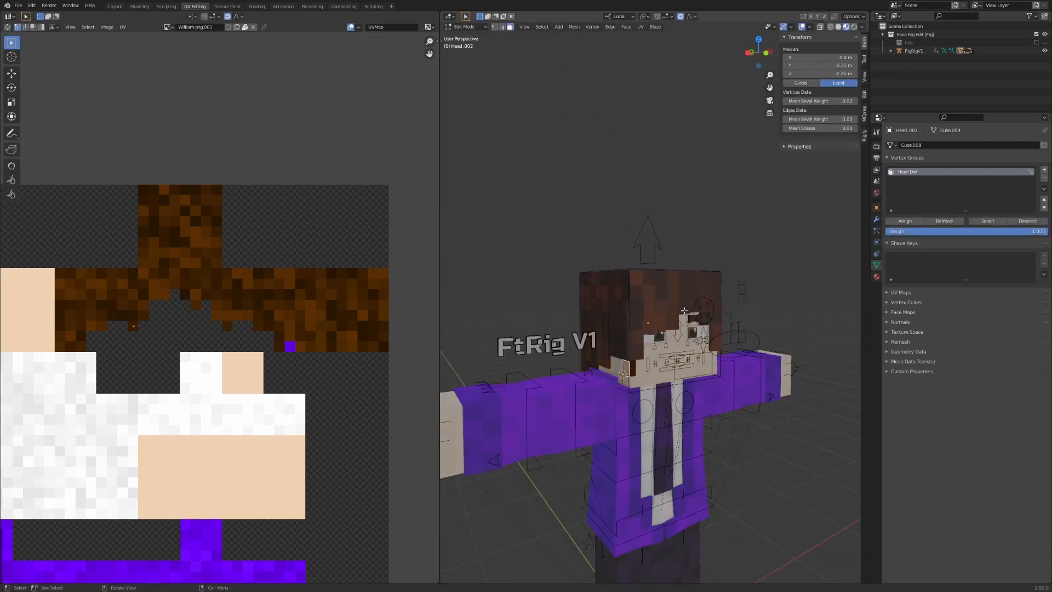
click(768, 53)
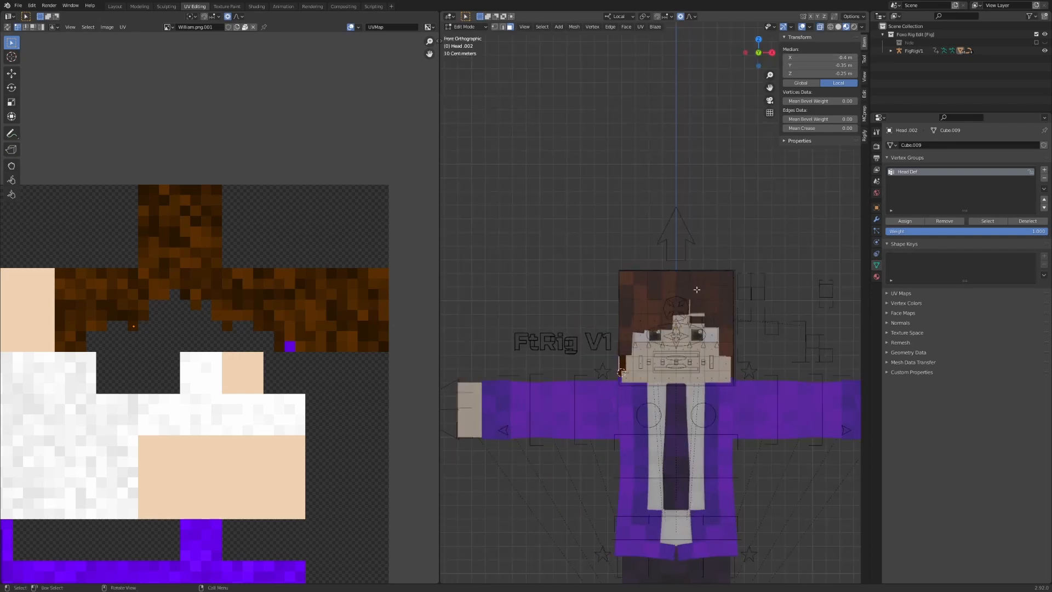
drag(759, 399, 760, 400)
key(x)
click(761, 407)
key(Tab)
key(alt+z)
middle_drag(740, 286, 778, 298)
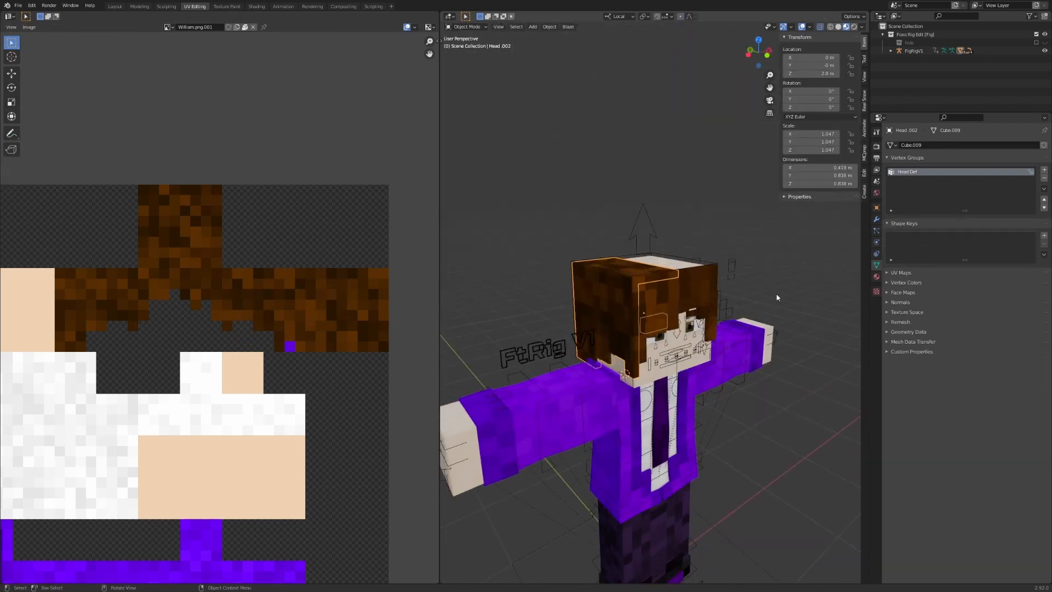
scroll(777, 298, up, 2)
middle_drag(622, 337, 585, 307)
key(g)
right_click(521, 296)
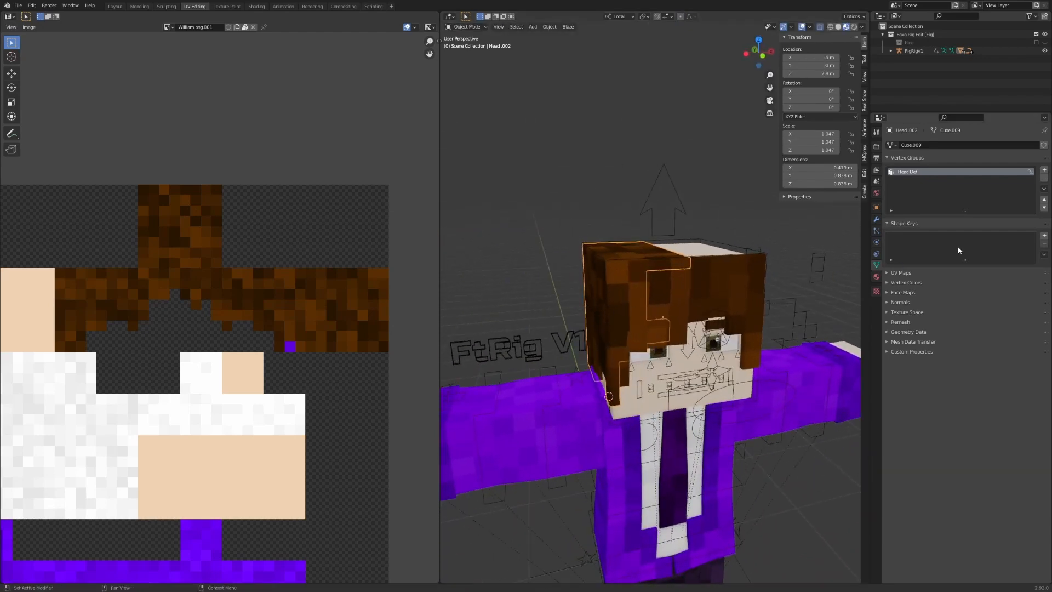
Step: Add an X-axis Mirror modifier with clipping to the main hair and place it above the Armature and Solidify modifiers
click(876, 220)
click(889, 251)
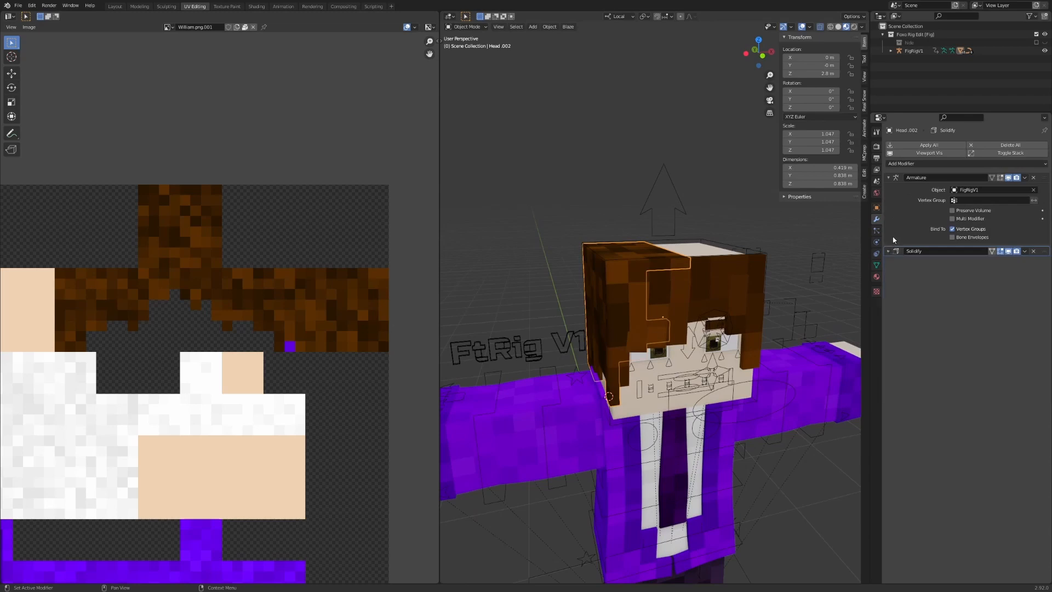
click(890, 177)
click(898, 163)
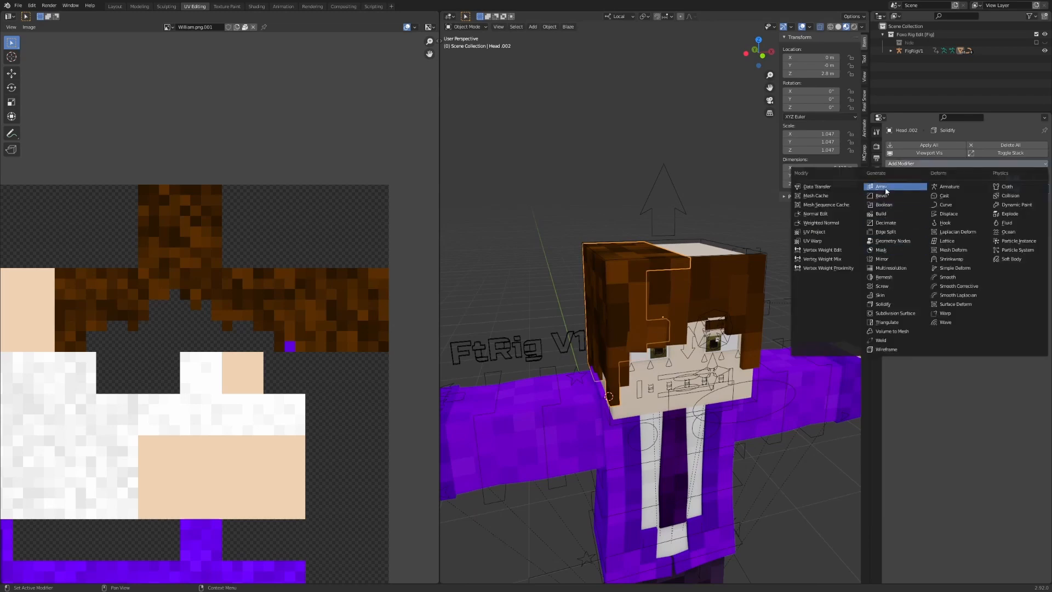
click(881, 259)
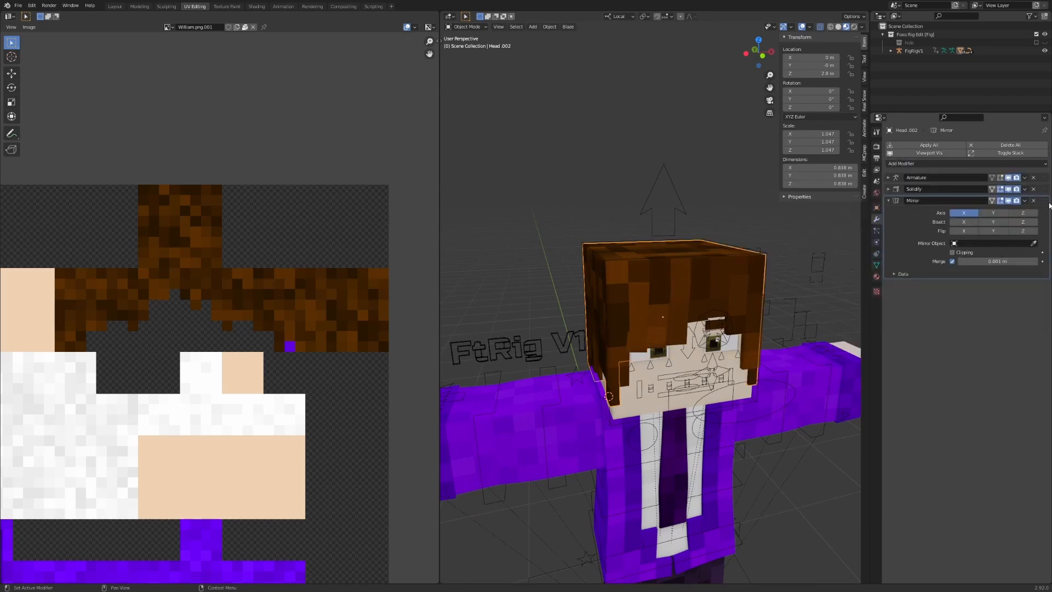
drag(1045, 201, 1044, 174)
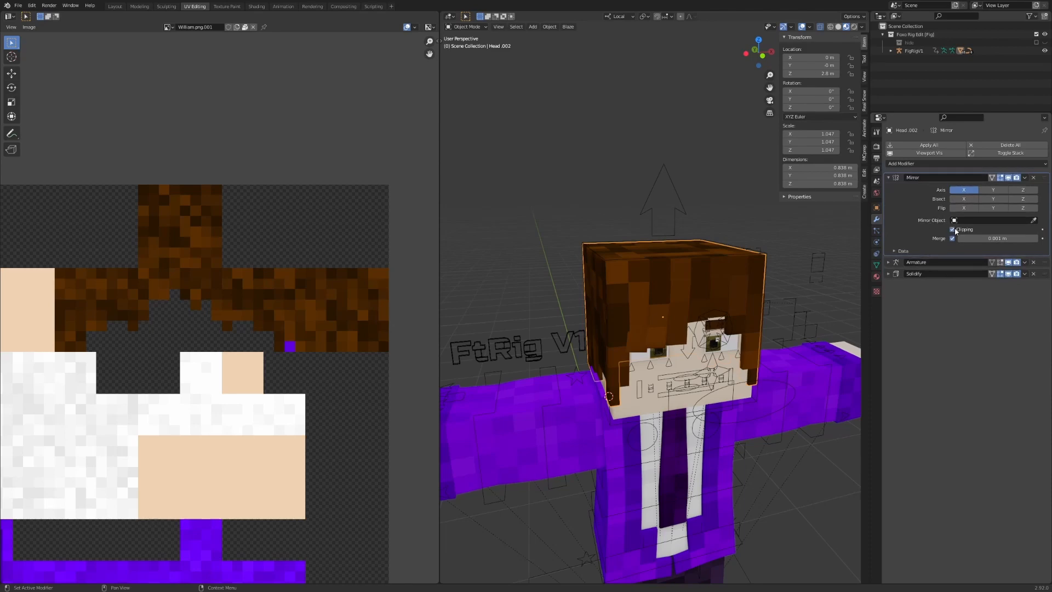
Step: Delete the main hair's leftover front faces and move the hair 1 m down along local Z back onto the head
key(Tab)
scroll(662, 222, up, 2)
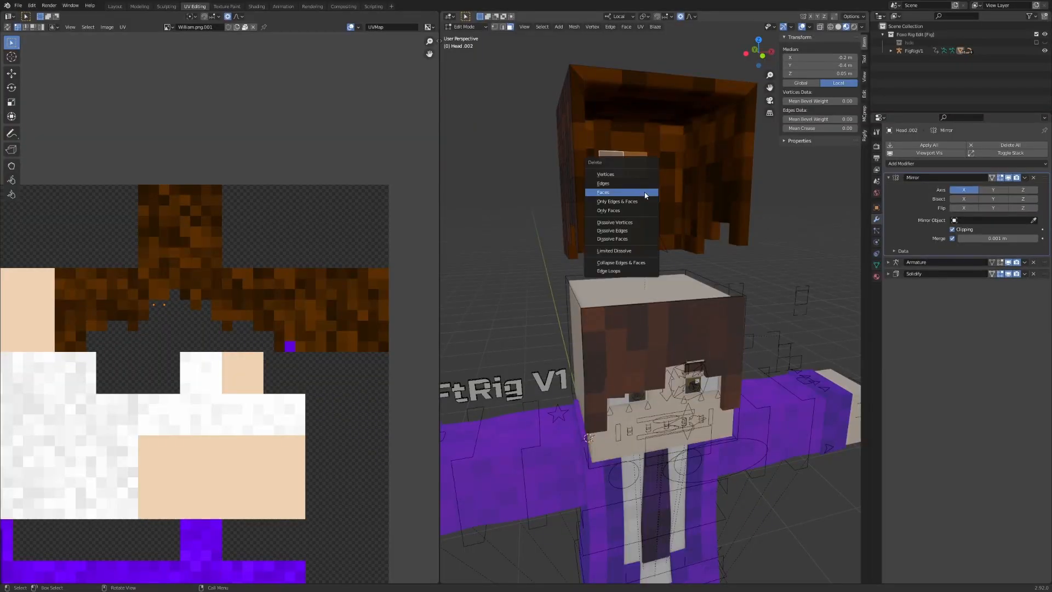
click(630, 193)
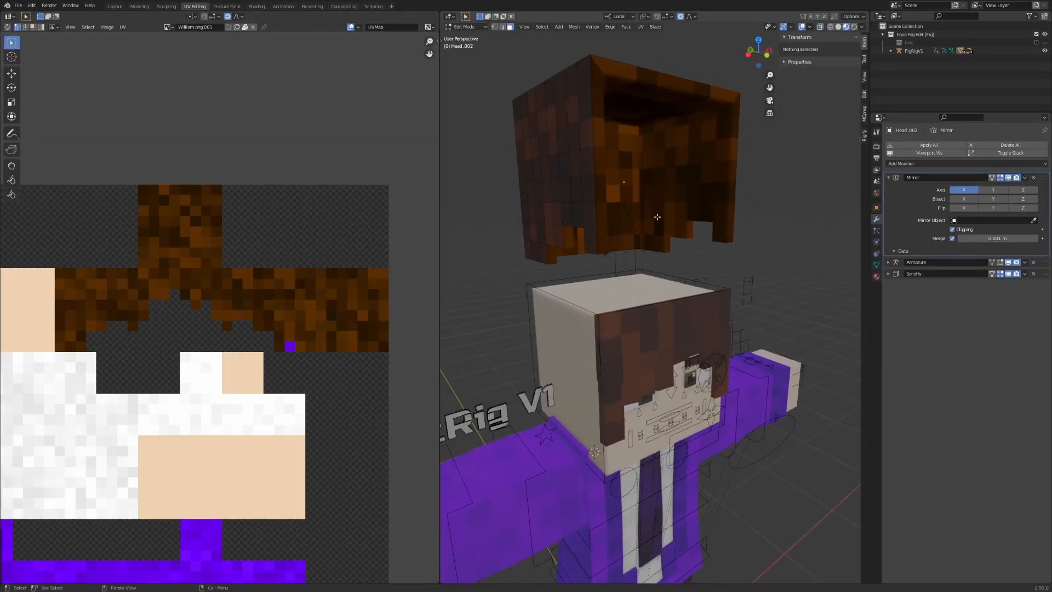
key(Tab)
text(gz-1)
key(Return)
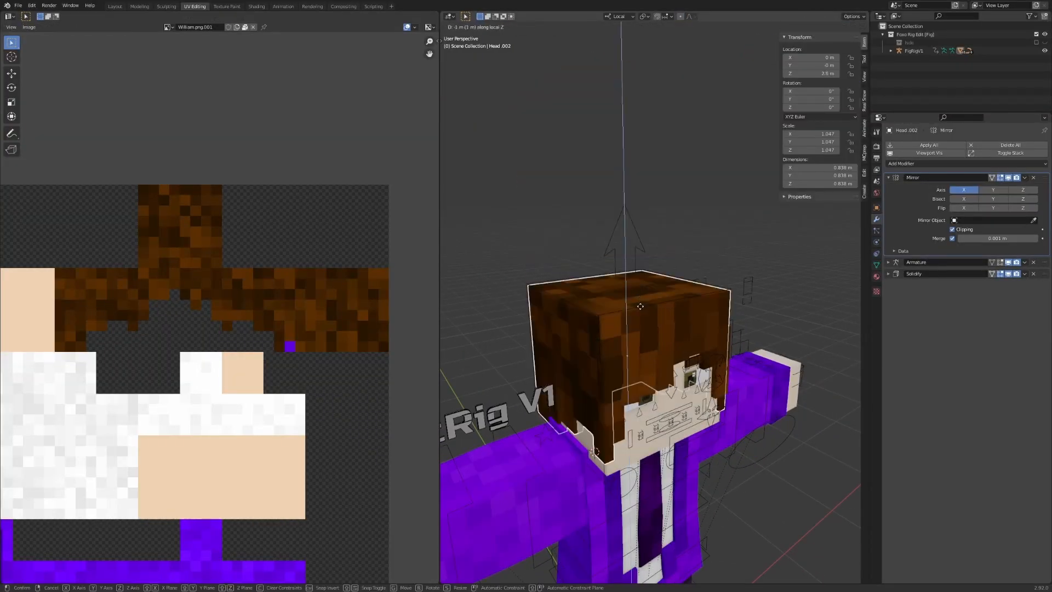
Step: Split the two frontmost columns of faces on the hair's side into a separate strand
middle_drag(630, 346, 698, 288)
key(Tab)
scroll(700, 350, up, 4)
middle_drag(704, 394, 728, 392)
click(702, 419)
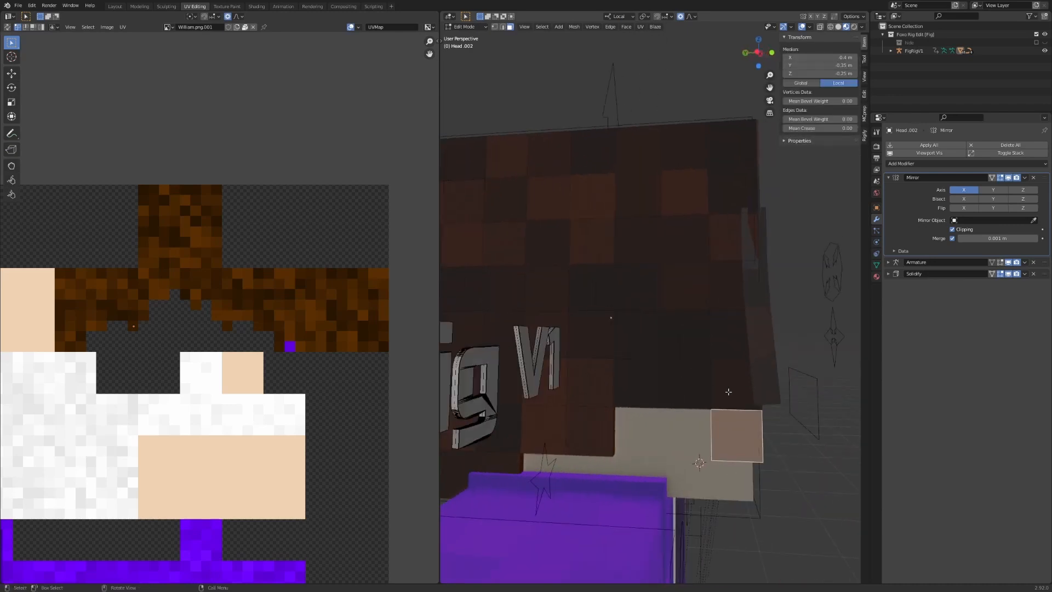
ctrl+click(747, 142)
shift+click(684, 377)
ctrl+click(688, 151)
alt+drag(657, 219, 662, 226)
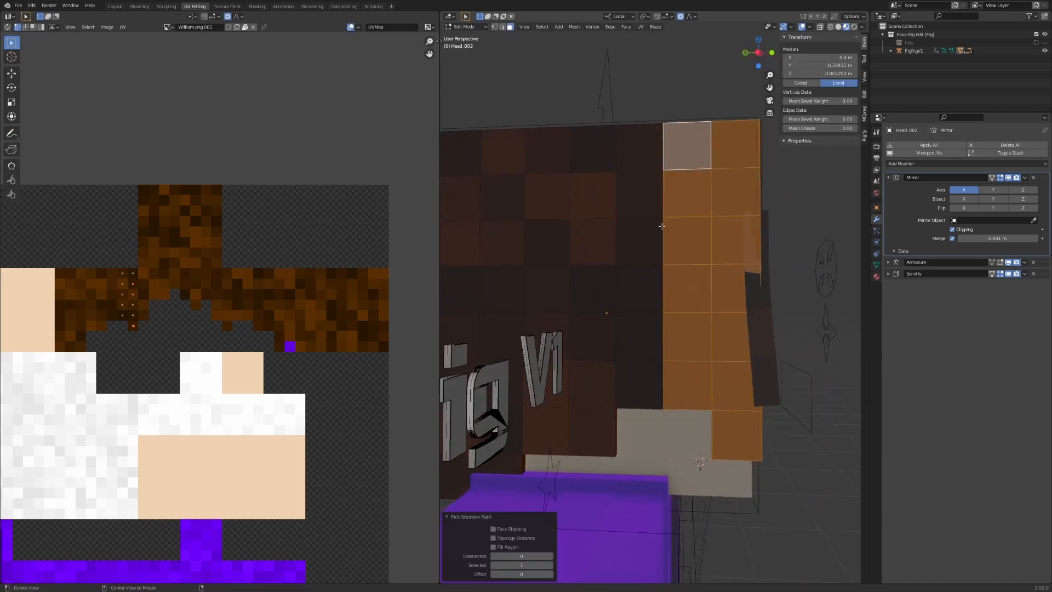
Step: Move and rotate the front side strand's bottom edges slightly outward with smooth, connected proportional editing
key(2)
click(731, 457)
middle_drag(731, 457, 694, 461)
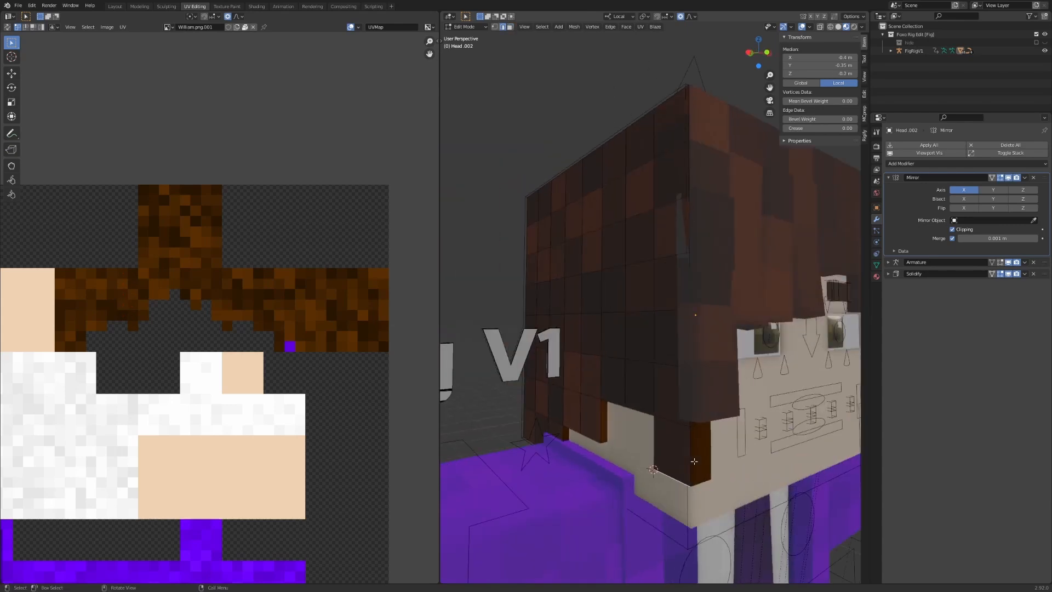
shift+click(645, 415)
middle_drag(652, 415, 594, 416)
scroll(734, 414, down, 2)
key(g)
click(748, 413)
key(r)
click(738, 415)
key(g)
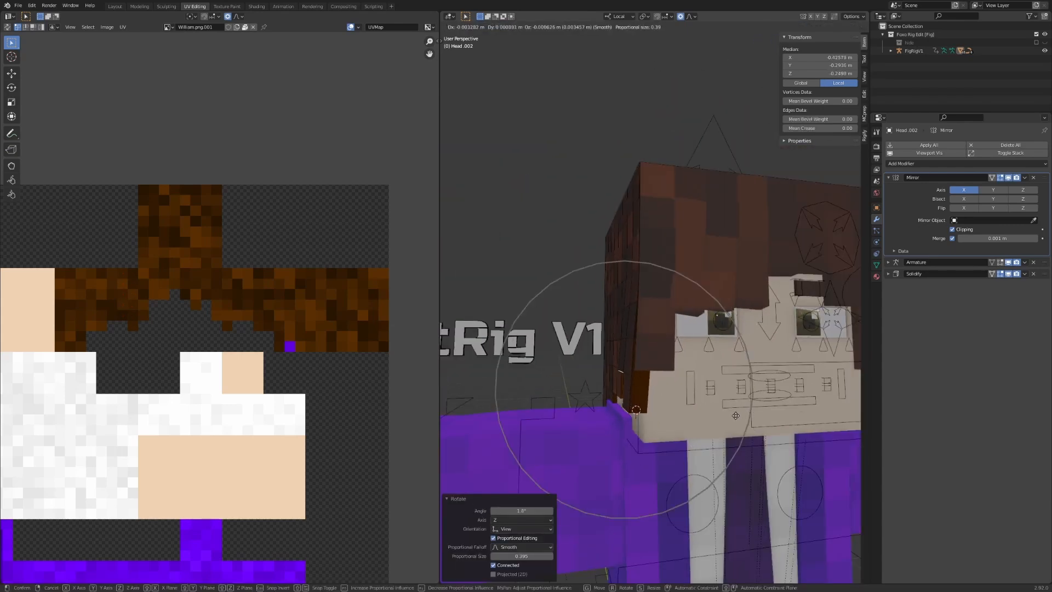
click(737, 415)
key(r)
click(773, 399)
middle_drag(668, 356, 705, 375)
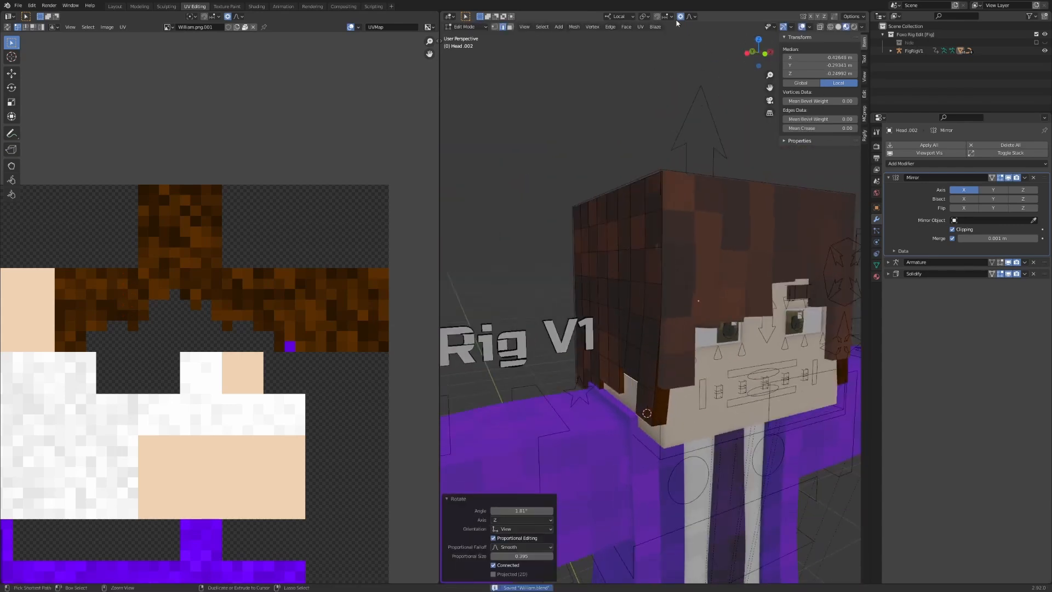
Step: Try the Root and Sharp proportional falloffs on the strand's bottom edges and restore the Smooth falloff
click(693, 16)
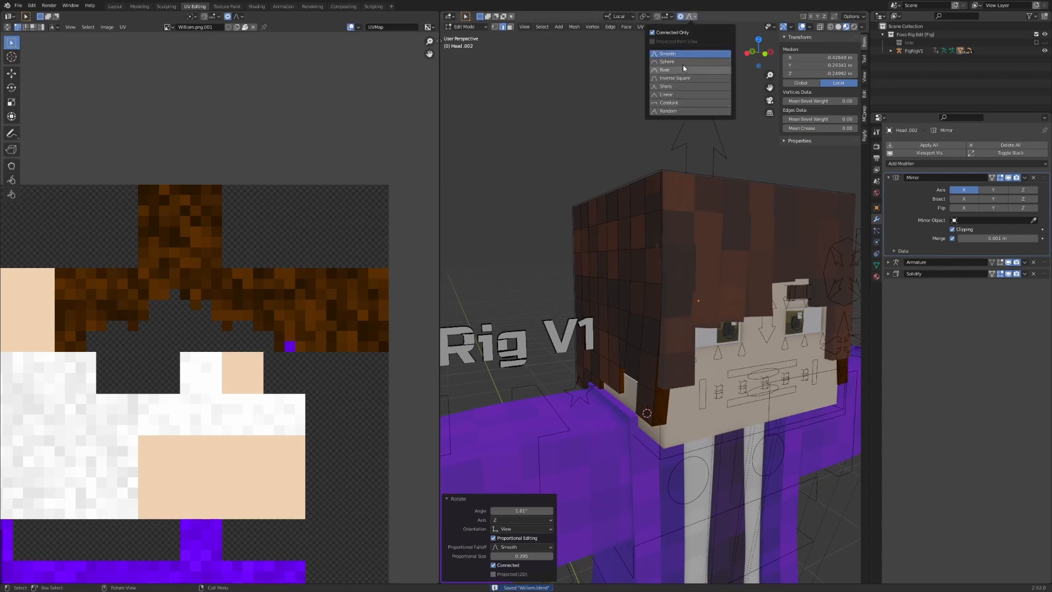
key(g)
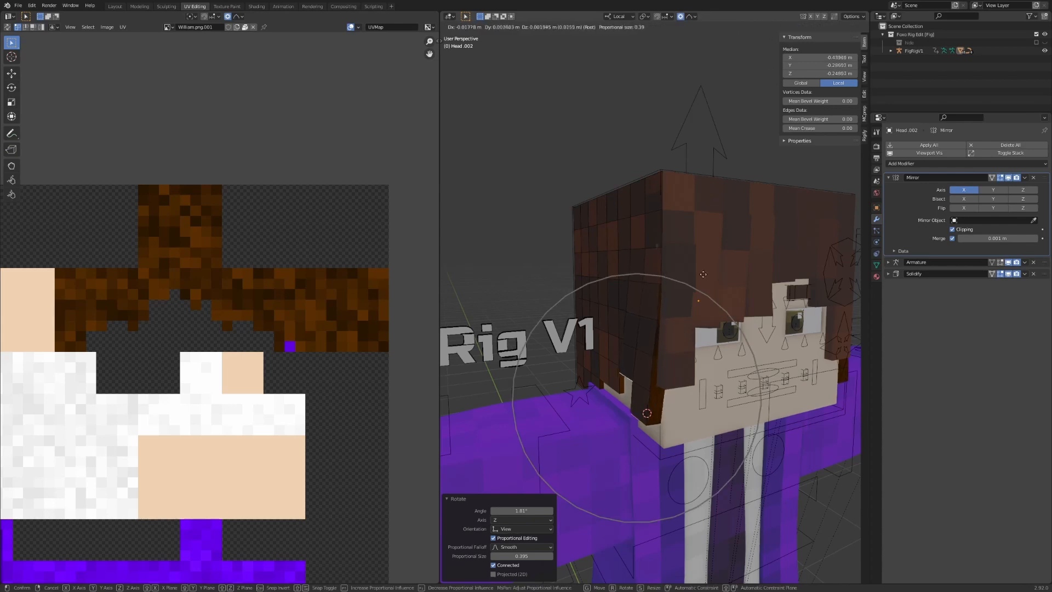
right_click(665, 238)
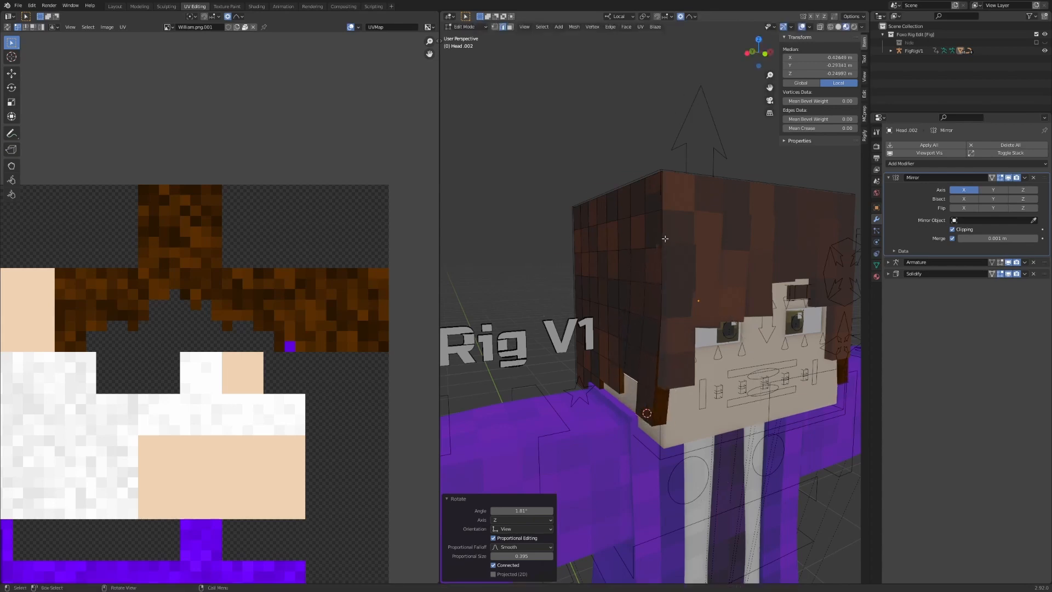
click(695, 17)
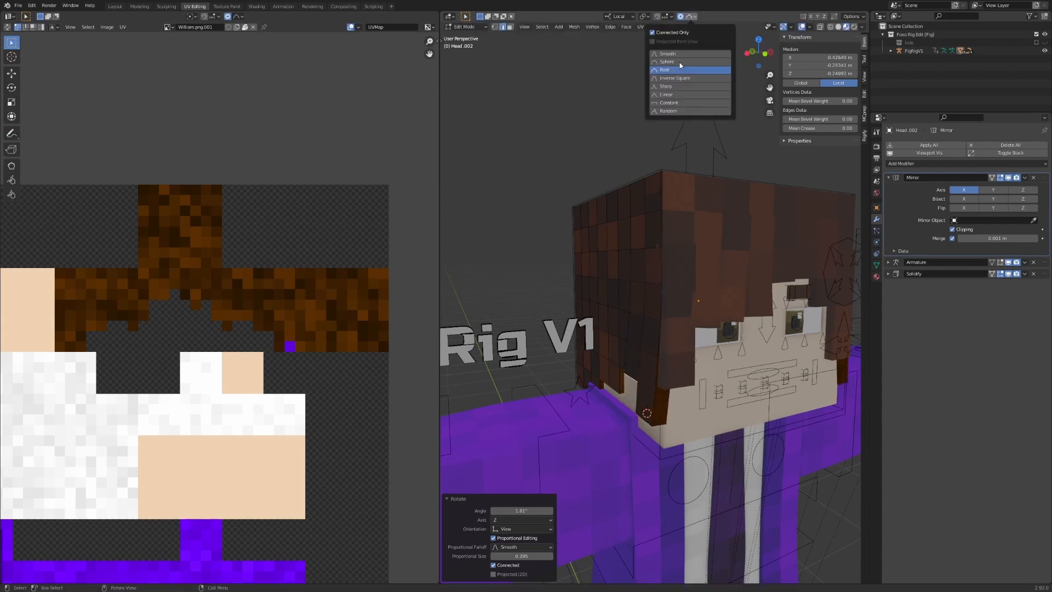
click(664, 88)
key(g)
right_click(689, 276)
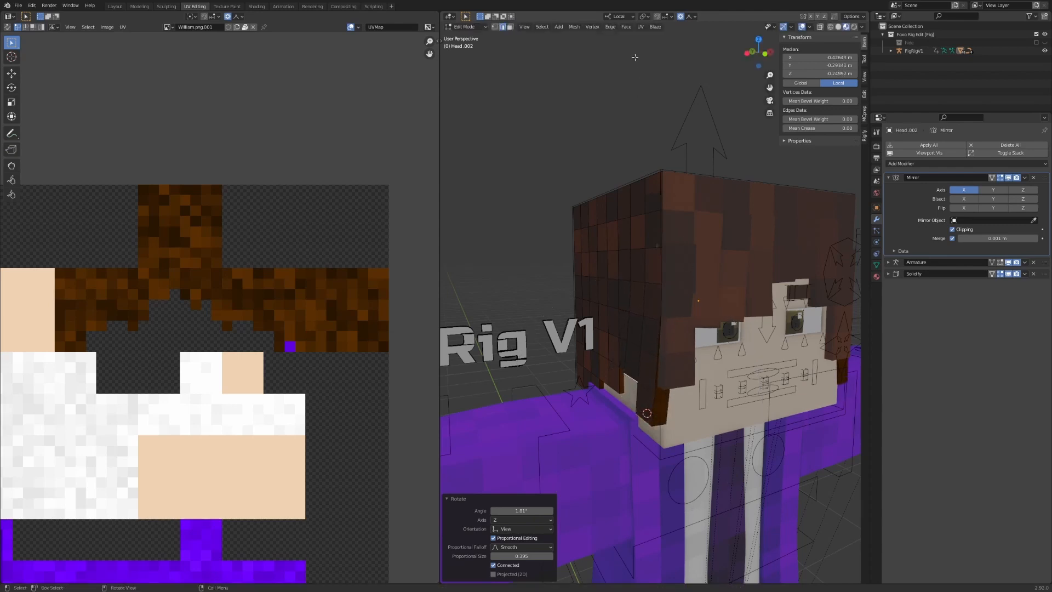
key(alt+a)
click(691, 17)
click(665, 53)
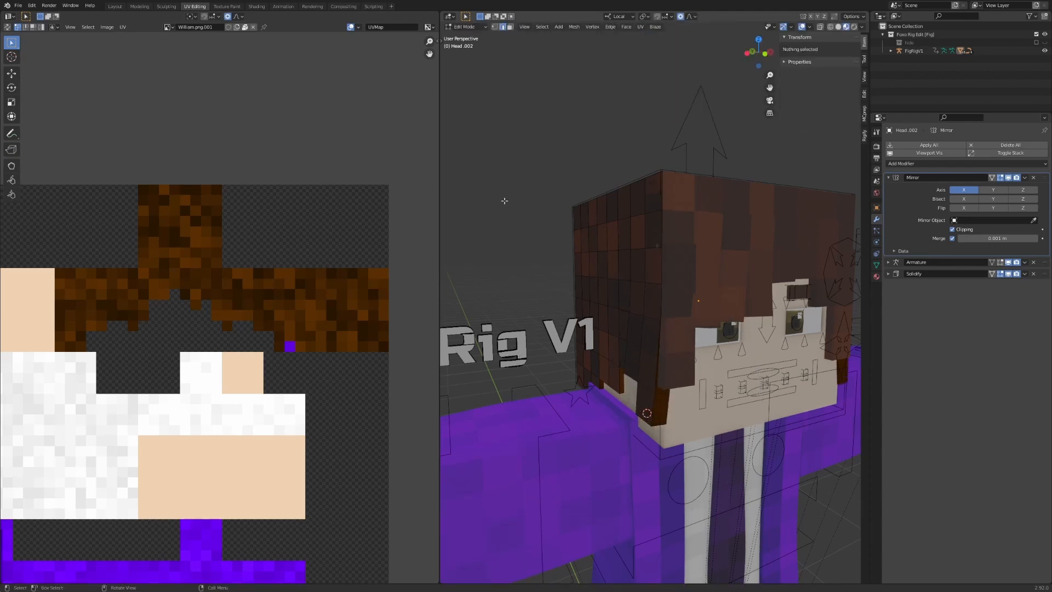
Step: Split the next two columns of side faces behind the front strand into a second strand
middle_drag(646, 339, 680, 344)
scroll(666, 351, up, 2)
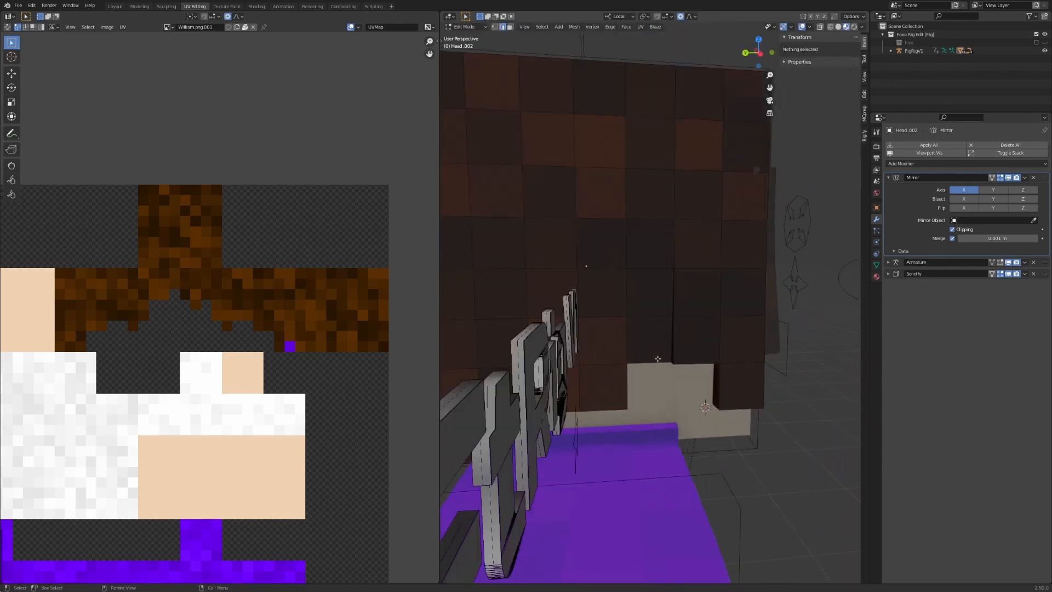
key(3)
click(651, 337)
middle_drag(653, 298, 669, 291)
scroll(663, 274, down, 2)
ctrl+click(660, 186)
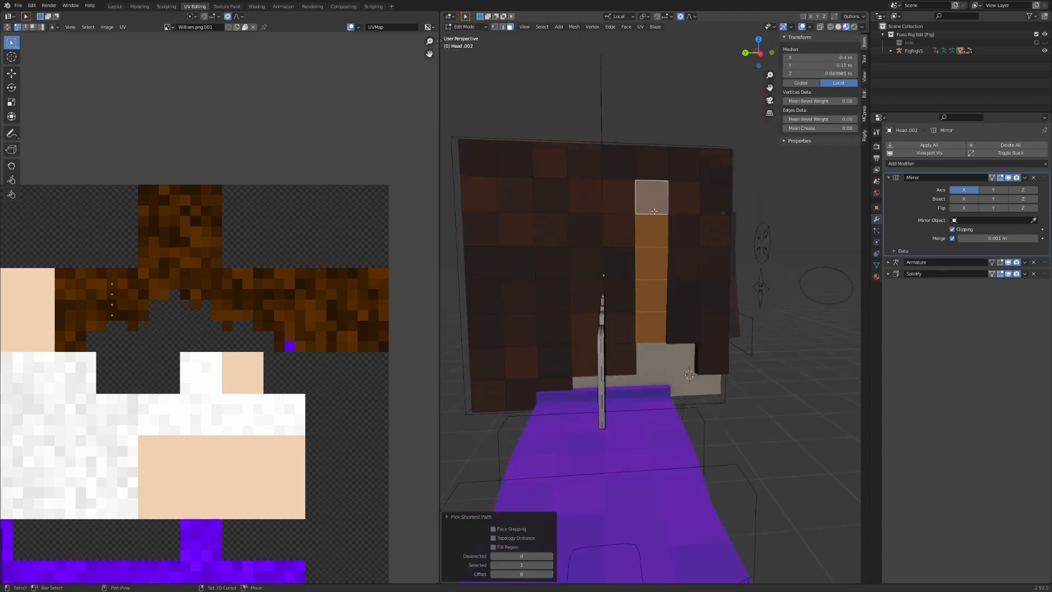
shift+click(657, 173)
ctrl+click(604, 339)
middle_drag(604, 339, 589, 378)
Step: Flare the second side strand by moving and rotating its bottom edges with proportional editing
key(2)
click(612, 371)
shift+click(641, 342)
key(g)
middle_drag(641, 341, 778, 326)
click(578, 346)
key(r)
click(714, 333)
Step: Select two more full-height columns of side faces further towards the back and split them off as a strand
key(3)
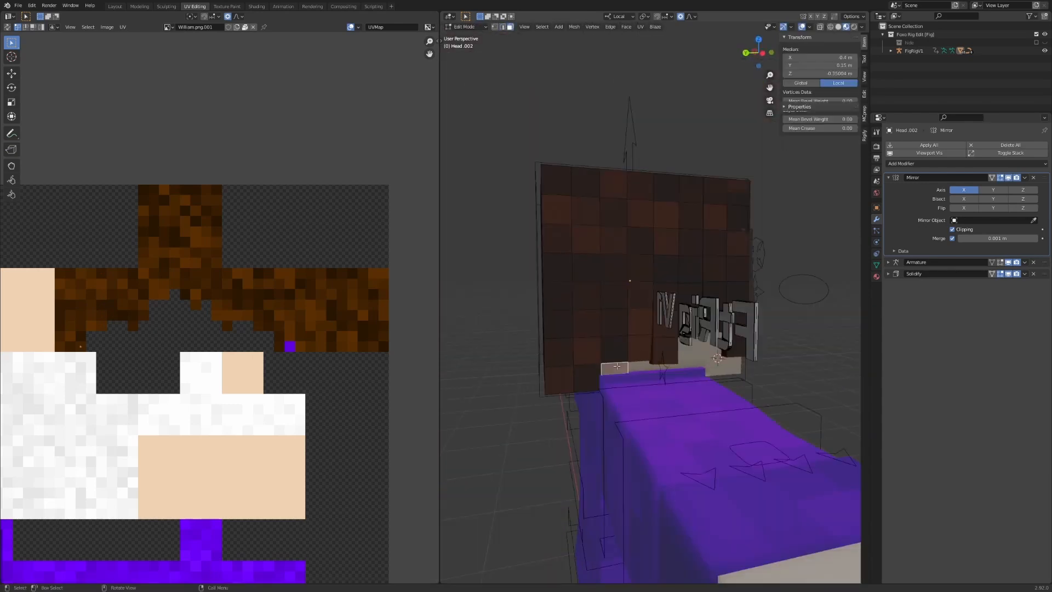
click(613, 185)
ctrl+click(615, 367)
shift+click(640, 186)
ctrl+click(637, 350)
Step: Rotate and move the bottom edges of this rearward side strand so it stands slightly off the head
key(2)
click(616, 381)
middle_drag(617, 381, 707, 390)
shift+click(664, 364)
key(r)
click(735, 388)
middle_drag(800, 387, 719, 388)
key(g)
click(789, 383)
Step: Separate the following pair of side face columns, near the rear corner, as another strand
key(3)
click(649, 375)
ctrl+click(646, 165)
shift+click(623, 166)
ctrl+click(623, 376)
Step: Rotate the bottom edge of the strand near the rear corner slightly with proportional editing
key(2)
click(625, 390)
middle_drag(639, 392, 767, 404)
key(r)
click(516, 389)
Step: Try to shape the rearmost side column as its own strand by moving and rotating its bottom edge
key(3)
click(597, 374)
ctrl+click(597, 164)
key(2)
click(599, 388)
key(g)
click(627, 390)
key(r)
click(769, 400)
click(718, 403)
Step: Try to split off the two outermost columns on the back of the hair and rotate them
key(3)
click(724, 401)
ctrl+click(732, 197)
shift+click(705, 401)
ctrl+shift+click(708, 203)
middle_drag(704, 274, 608, 307)
key(y)
key(alt+a)
alt+click(629, 429)
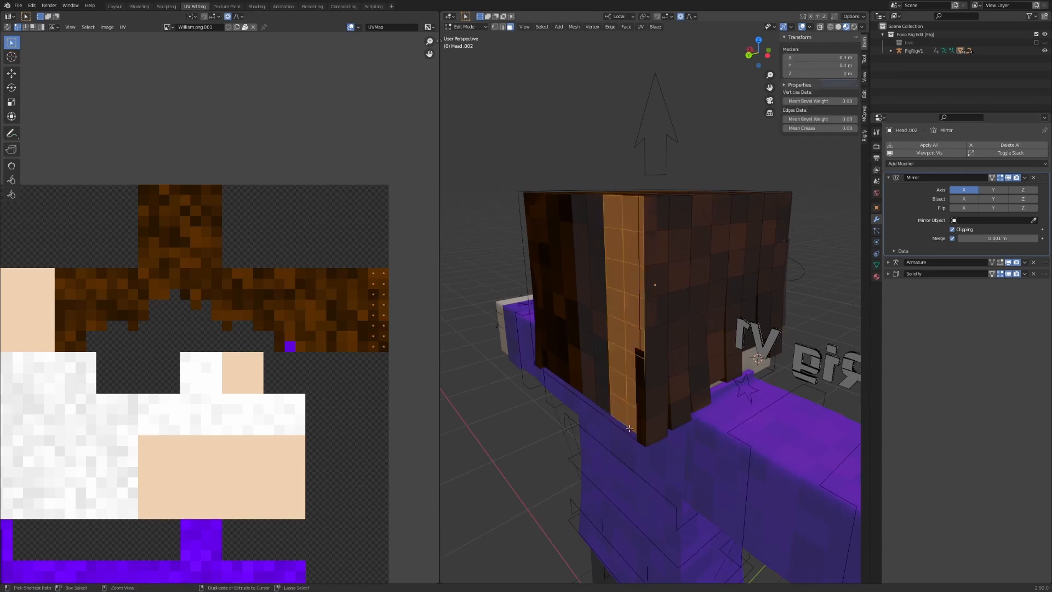
key(3)
middle_drag(677, 434, 645, 362)
ctrl+click(622, 200)
key(y)
click(618, 412)
key(r)
click(631, 398)
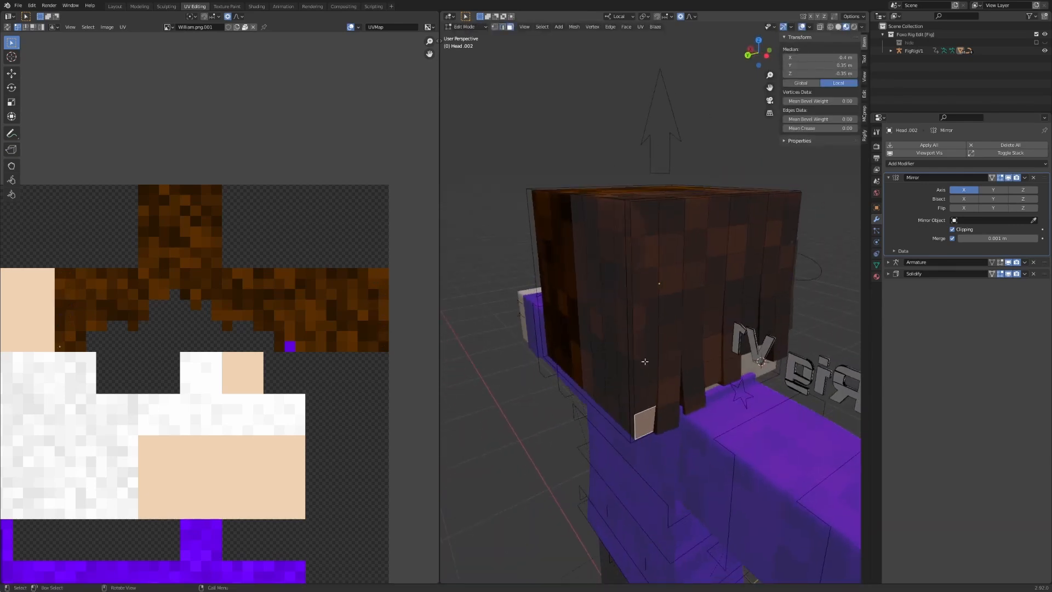
Step: Split off the rearmost side column together with the adjoining back column as one corner strand
ctrl+click(646, 203)
middle_drag(647, 203, 650, 353)
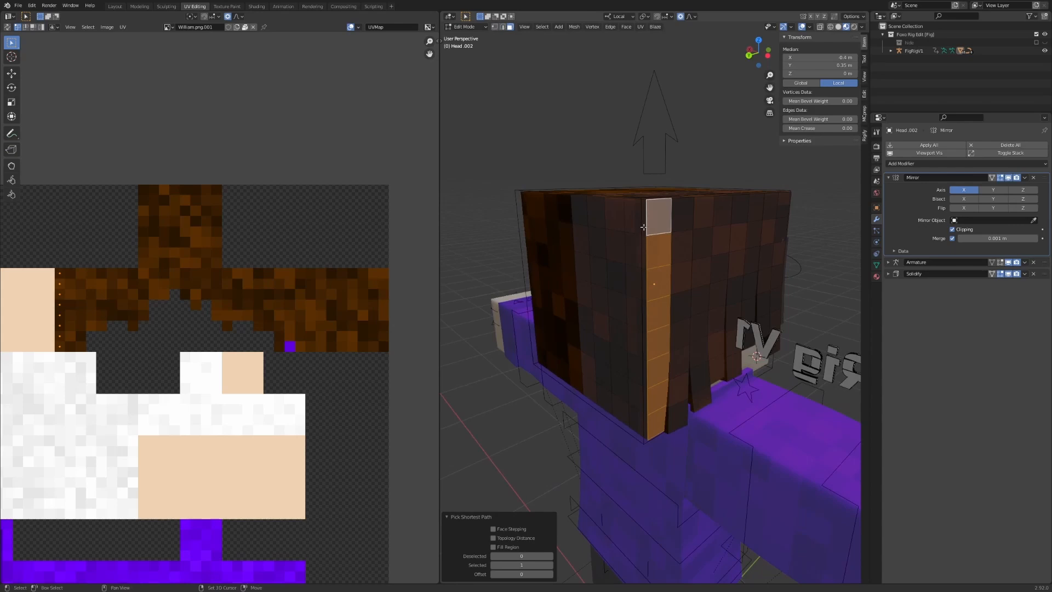
ctrl+click(639, 422)
middle_drag(639, 421, 610, 415)
shift+click(635, 422)
Step: Flare the rear corner strand outward by repeatedly moving and rotating its bottom edges with proportional editing
key(2)
click(635, 424)
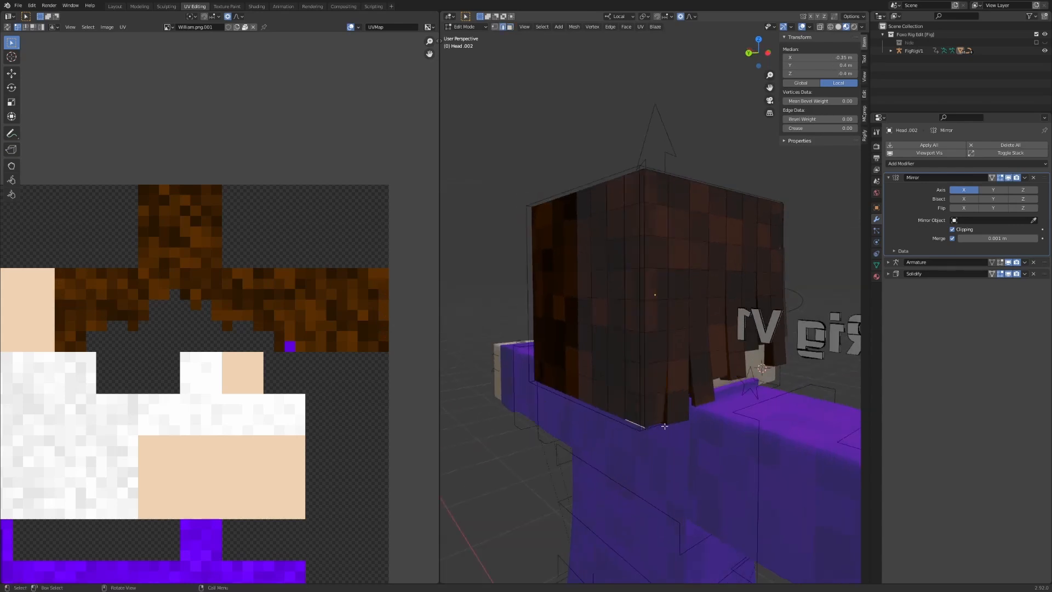
middle_drag(679, 431, 576, 430)
key(g)
click(573, 430)
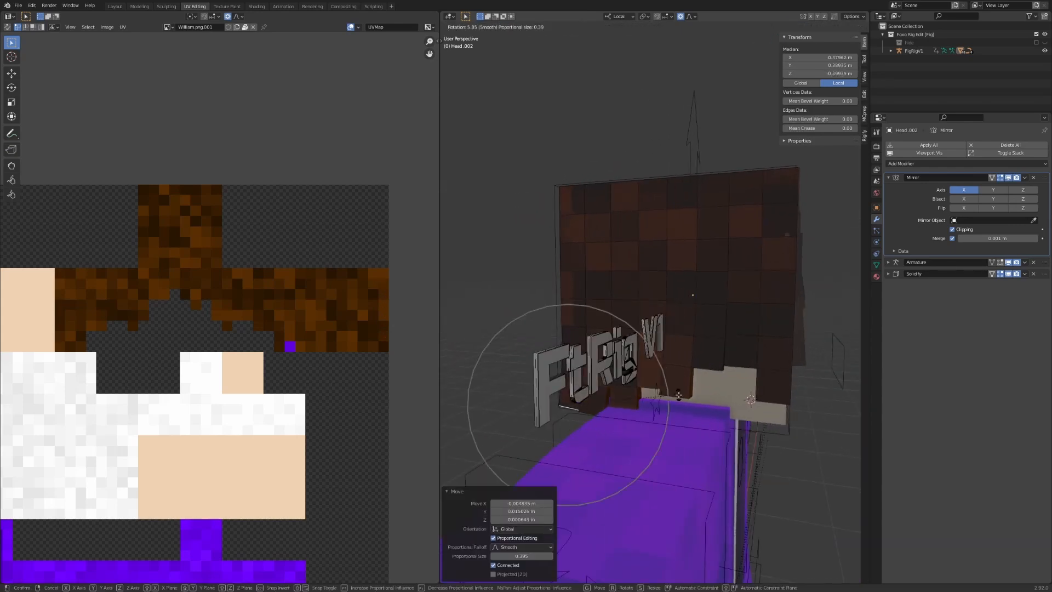
click(678, 395)
middle_drag(678, 397, 683, 418)
key(g)
click(682, 420)
key(r)
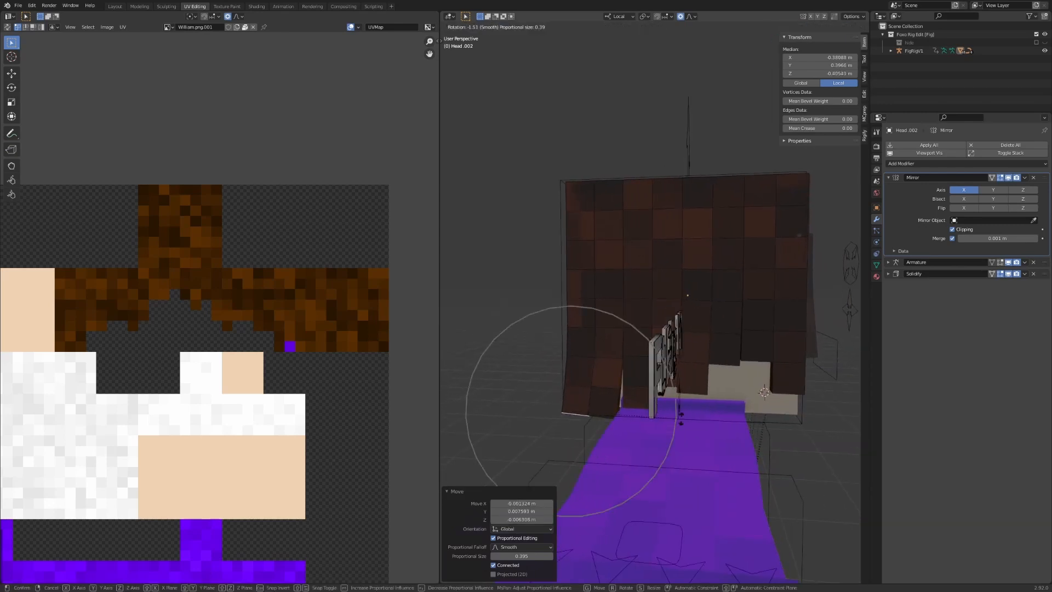
click(680, 419)
click(607, 419)
middle_drag(608, 419, 698, 406)
key(g)
click(643, 413)
Step: Adjust the position of the corner strand's horizontal edges above its bottom row
click(646, 364)
shift+click(667, 367)
key(g)
click(621, 366)
key(g)
click(766, 397)
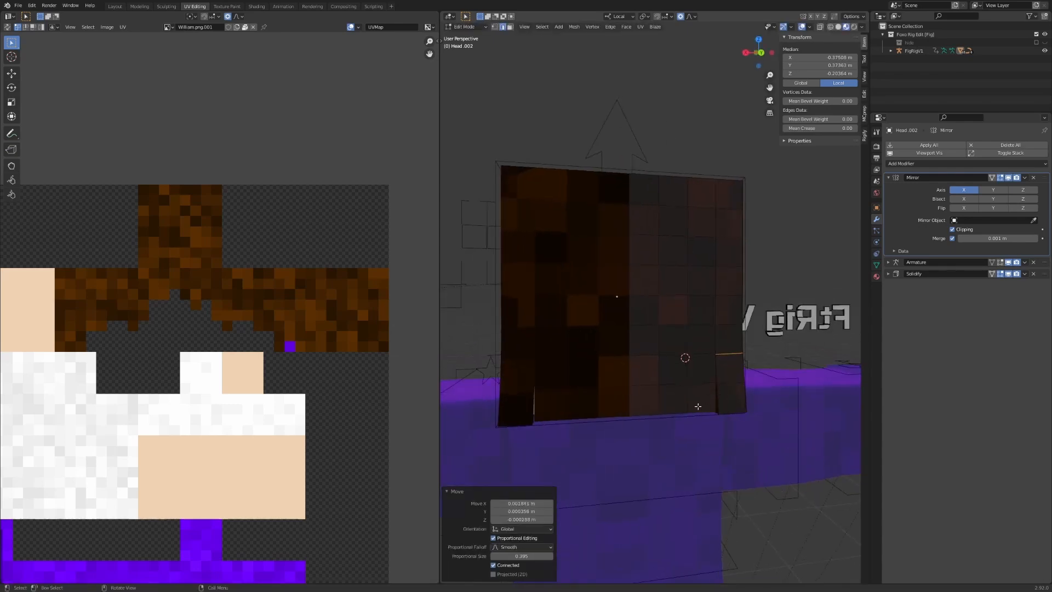
Step: Split the two back columns beside the corner strand into a separate strand
key(3)
click(699, 403)
ctrl+click(696, 190)
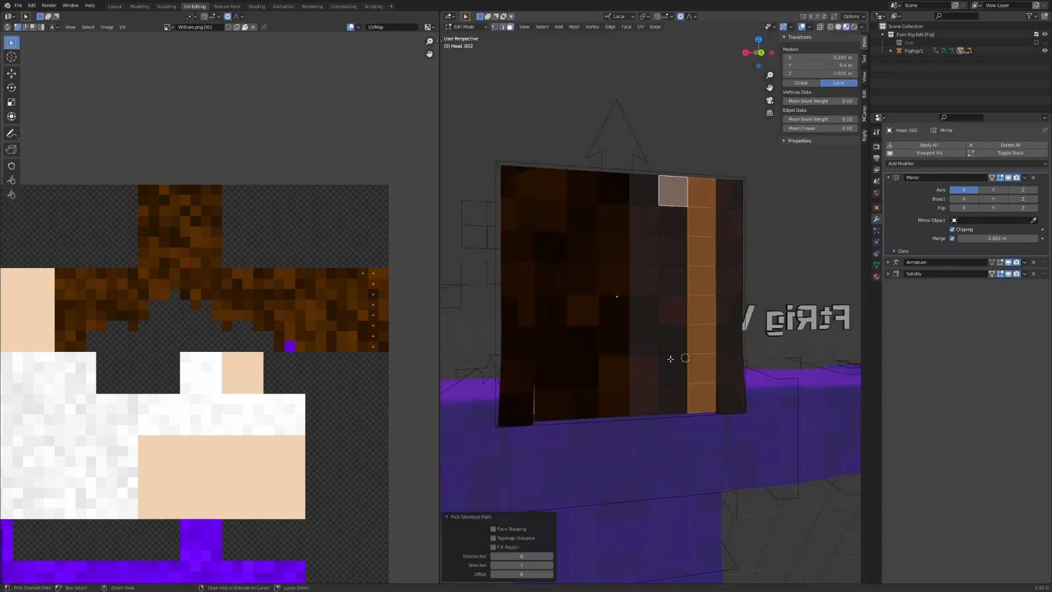
ctrl+click(674, 403)
Step: Move and rotate the bottom edges of the two-column back strand downward and slightly away from the head
key(2)
click(692, 413)
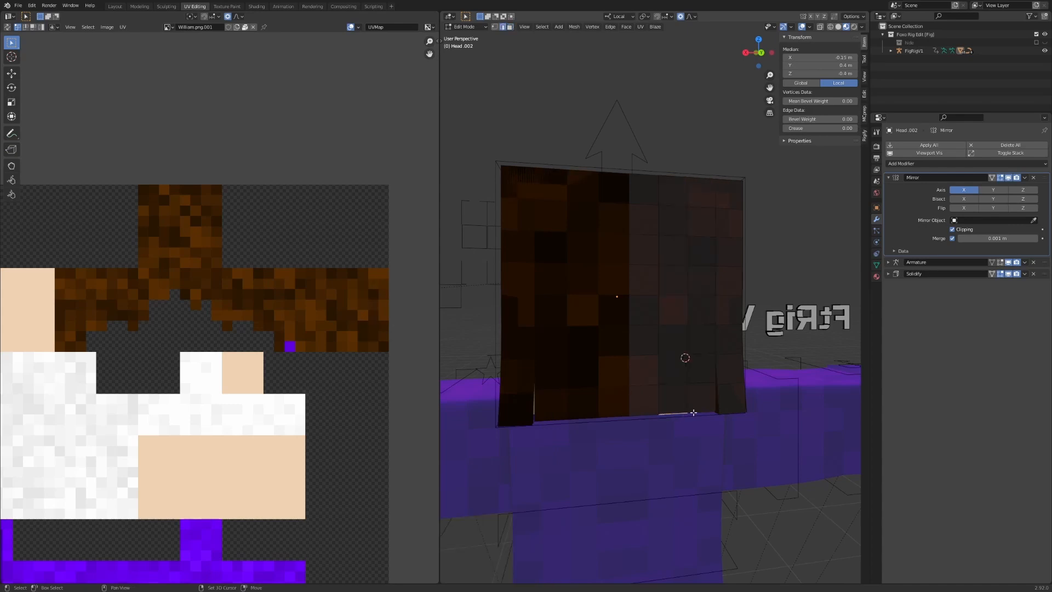
middle_drag(693, 413, 704, 422)
key(g)
click(710, 438)
key(r)
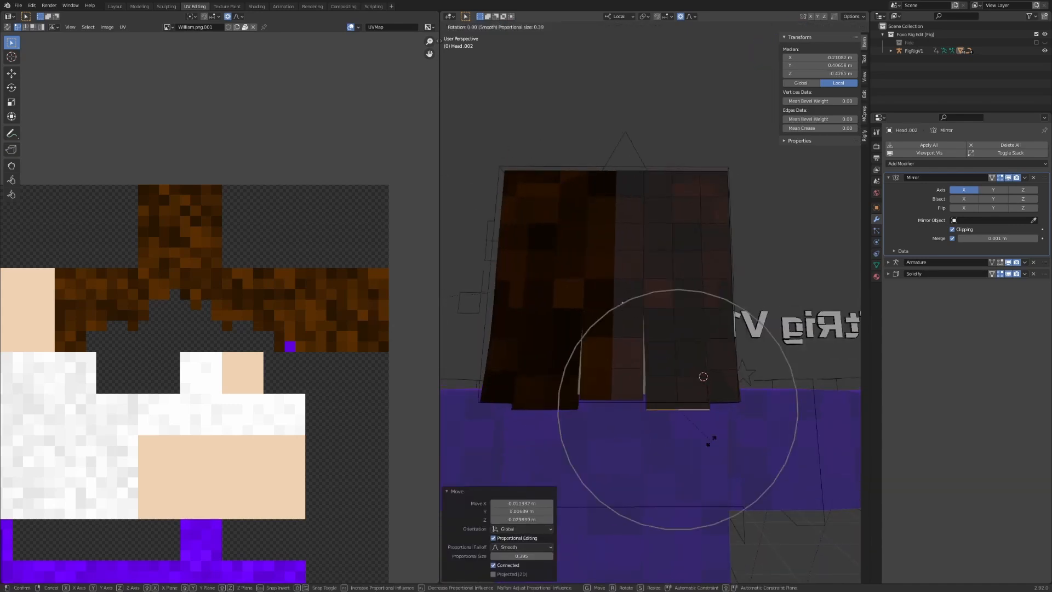
click(711, 376)
middle_drag(712, 384, 645, 409)
key(g)
click(591, 378)
Step: Lower the bottom edge of the centre back strand by about 0.05 m with proportional editing
click(645, 409)
key(g)
click(668, 562)
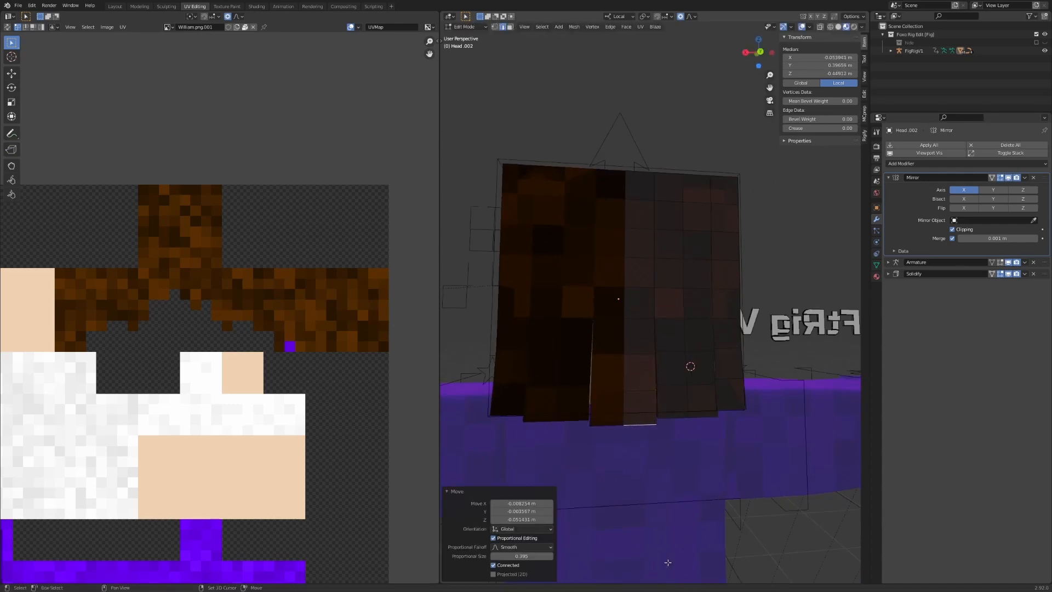
Step: Rotate and reposition the bottom edge of the centre back strand with proportional editing, finishing with a rotation of about 2.9°
key(r)
click(688, 369)
middle_drag(688, 369, 455, 366)
key(g)
click(594, 375)
key(r)
click(598, 373)
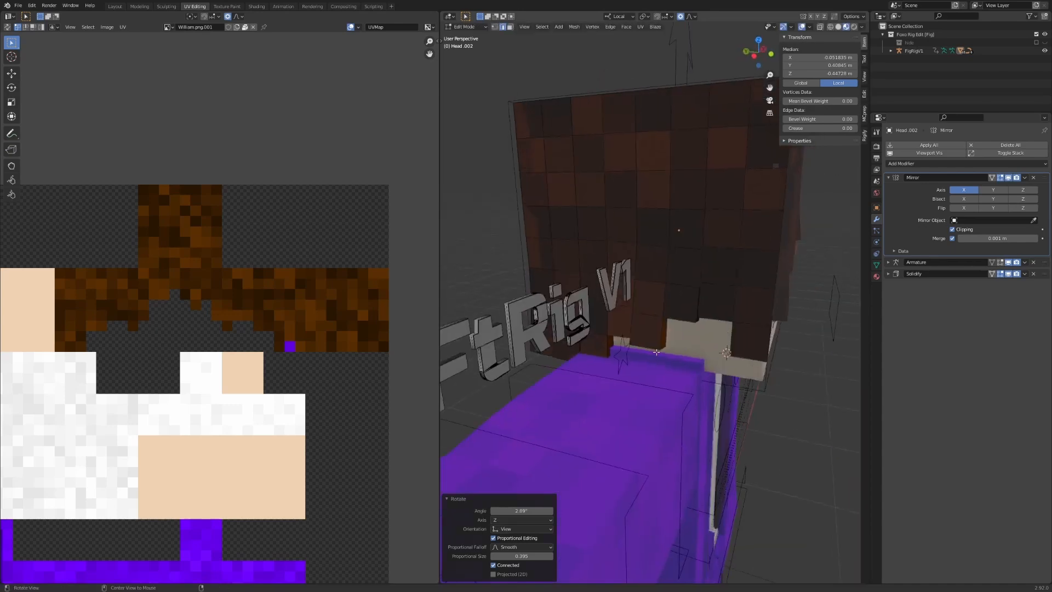
Step: Leave mesh editing and examine the front and main hair pieces around the head
scroll(548, 350, down, 4)
middle_drag(660, 321, 651, 382)
key(Tab)
click(707, 316)
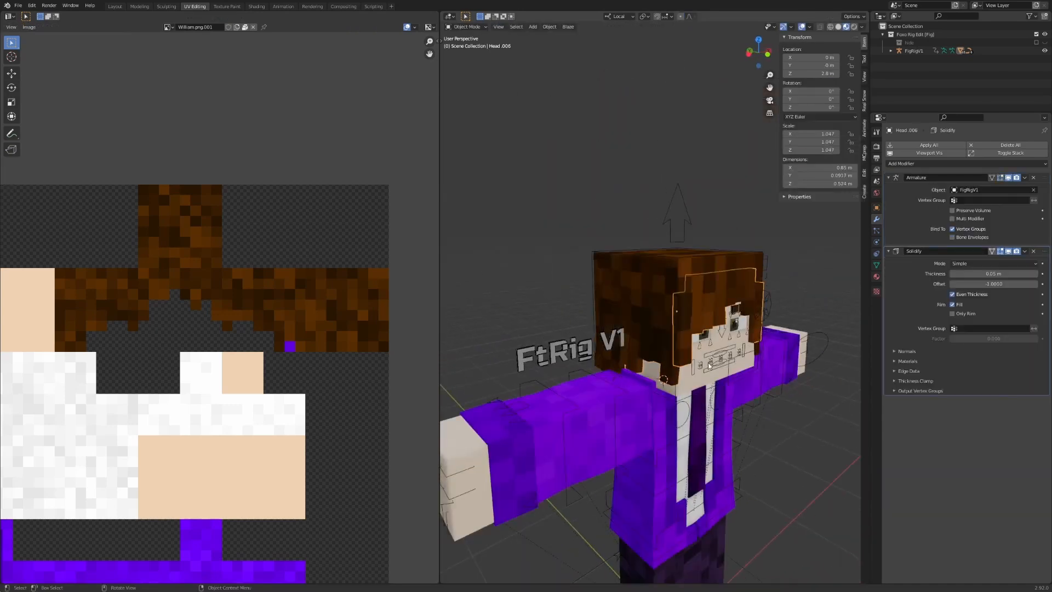
key(g)
right_click(711, 317)
middle_drag(712, 313, 652, 332)
click(711, 343)
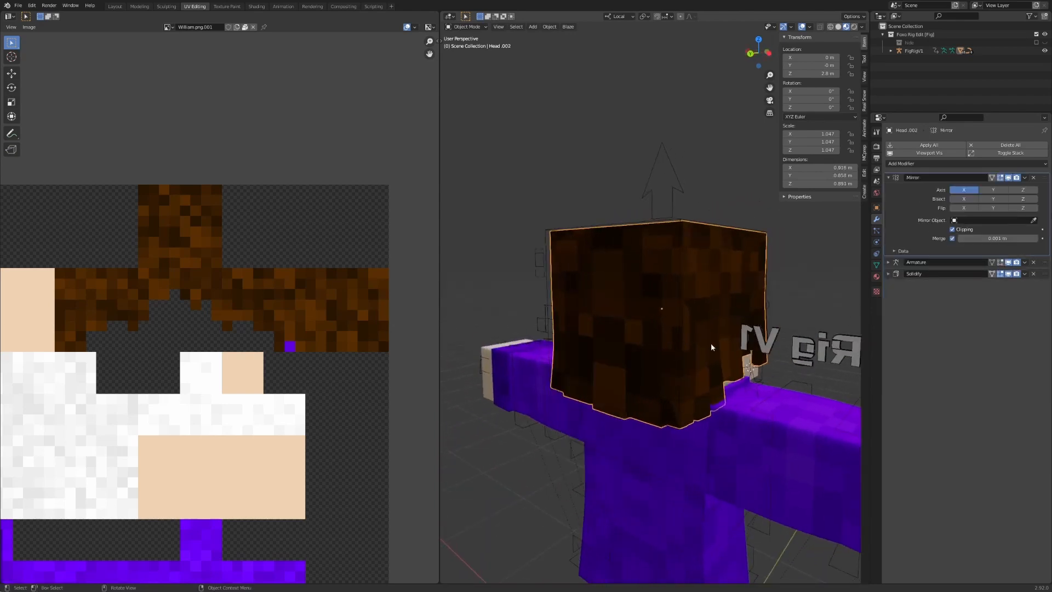
Step: Try moving the vertices and vertical edges at the main hair's back corner to test whether they are joined
key(Tab)
scroll(715, 346, up, 3)
click(708, 343)
key(g)
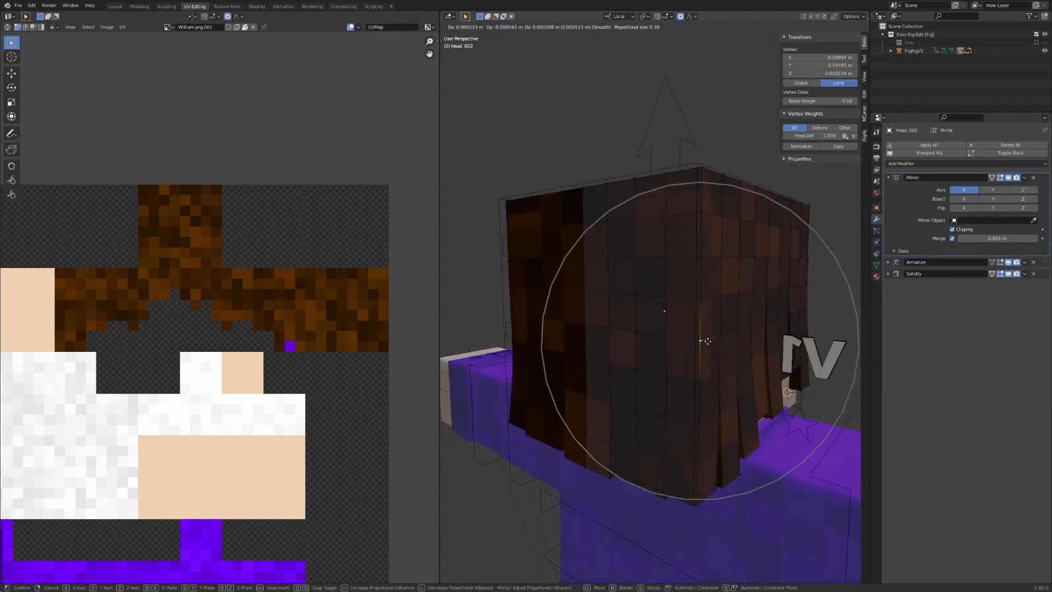
right_click(727, 349)
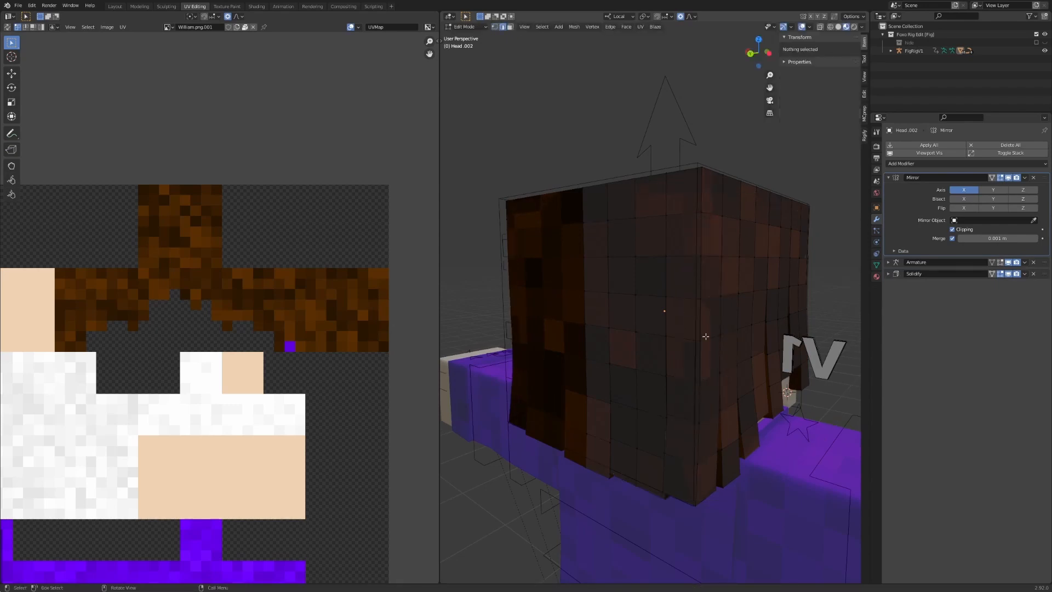
key(g)
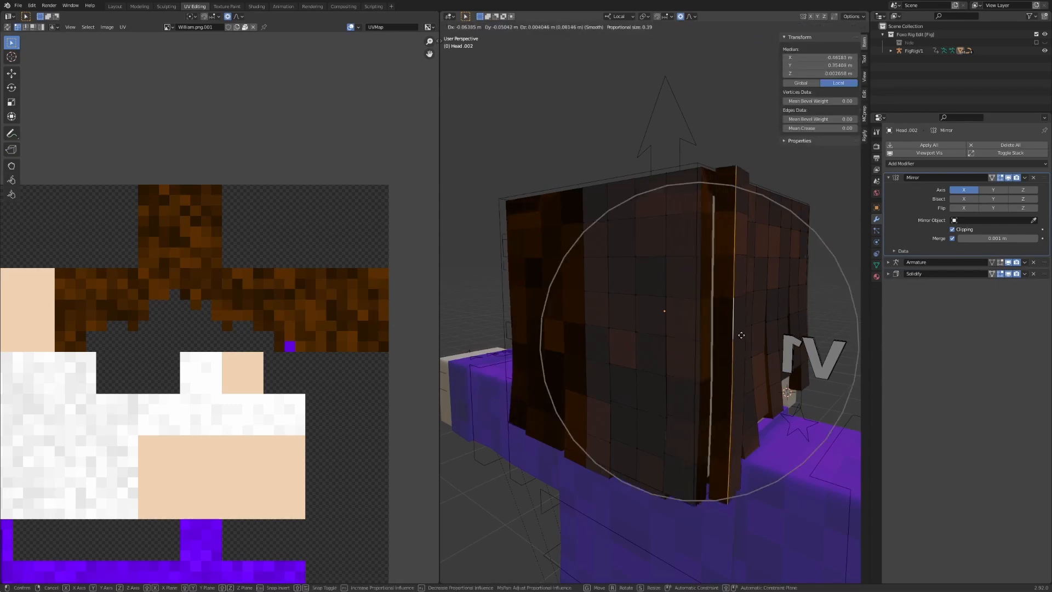
click(714, 336)
key(g)
middle_drag(716, 336, 655, 342)
right_click(685, 336)
key(i)
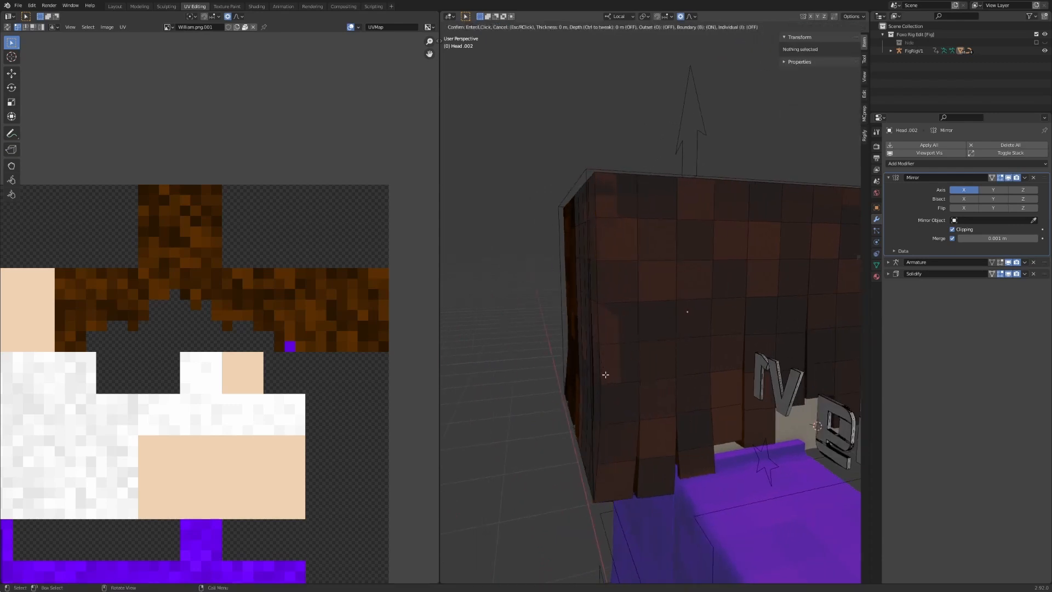
right_click(605, 375)
Step: Select the vertices along the hair's back corner from the top view and merge them by distance at about 0.01 m
click(759, 41)
key(alt+z)
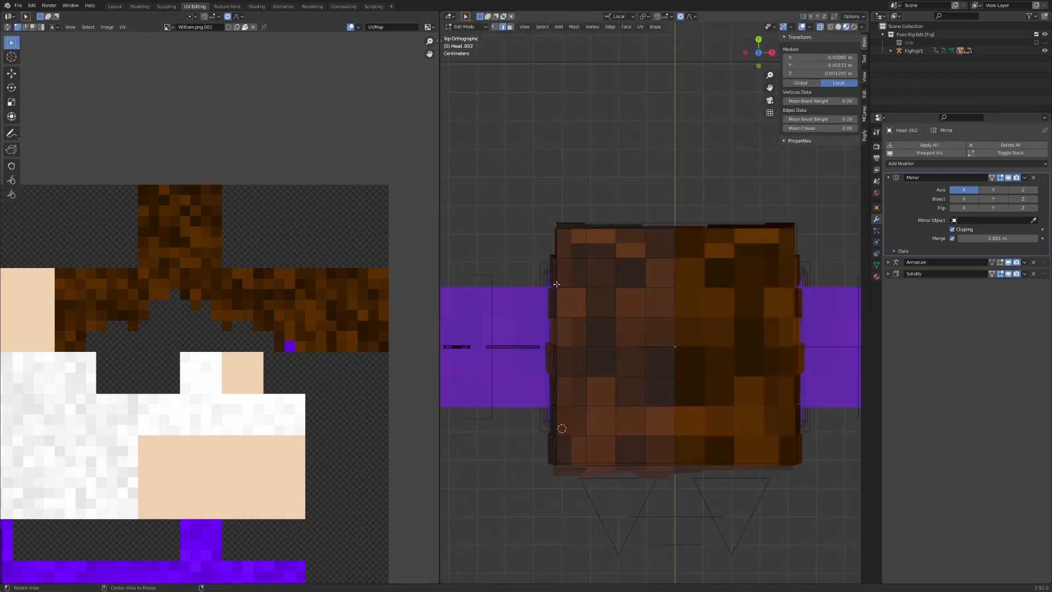
drag(557, 227, 560, 229)
middle_drag(560, 229, 675, 346)
click(675, 347)
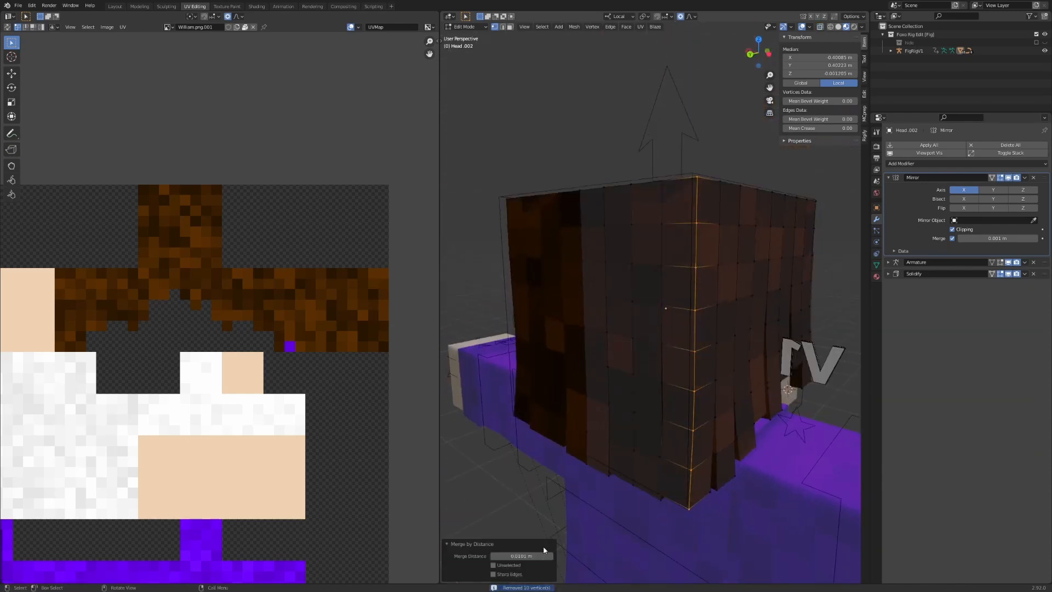
middle_drag(628, 417, 649, 356)
key(g)
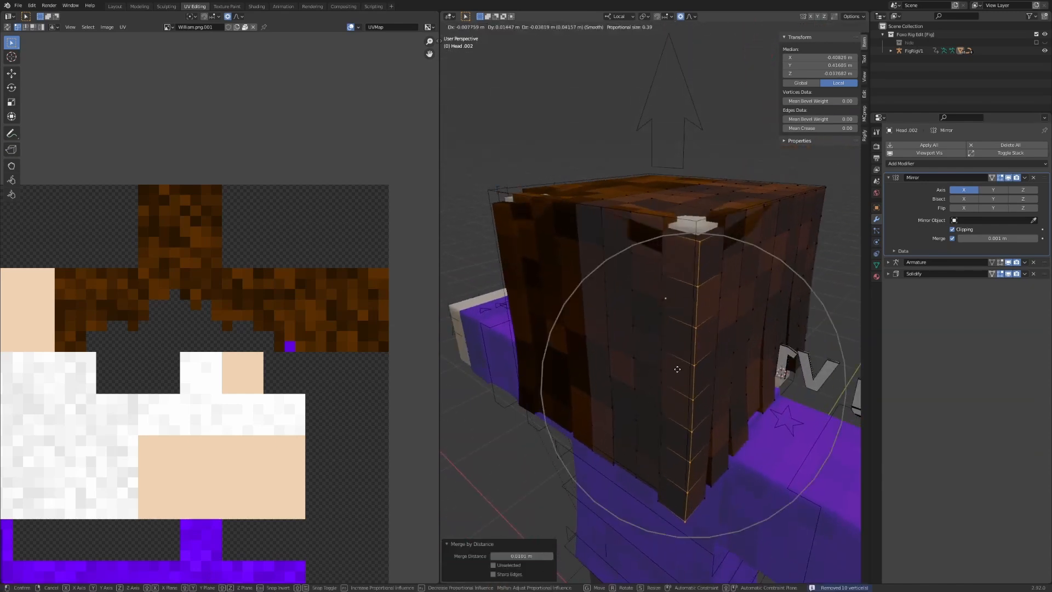
click(677, 339)
Step: Select the top faces of the hair's editable half and try moving them
middle_drag(687, 304, 667, 316)
key(3)
click(672, 287)
middle_drag(767, 246, 719, 280)
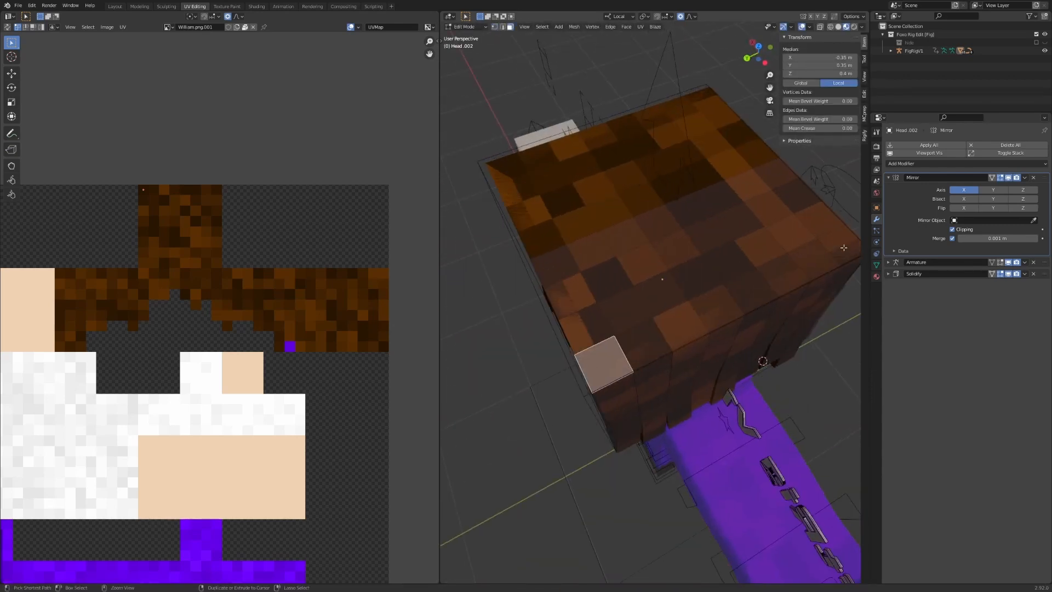
ctrl+click(846, 246)
shift+middle_drag(844, 246, 809, 263)
ctrl+click(556, 356)
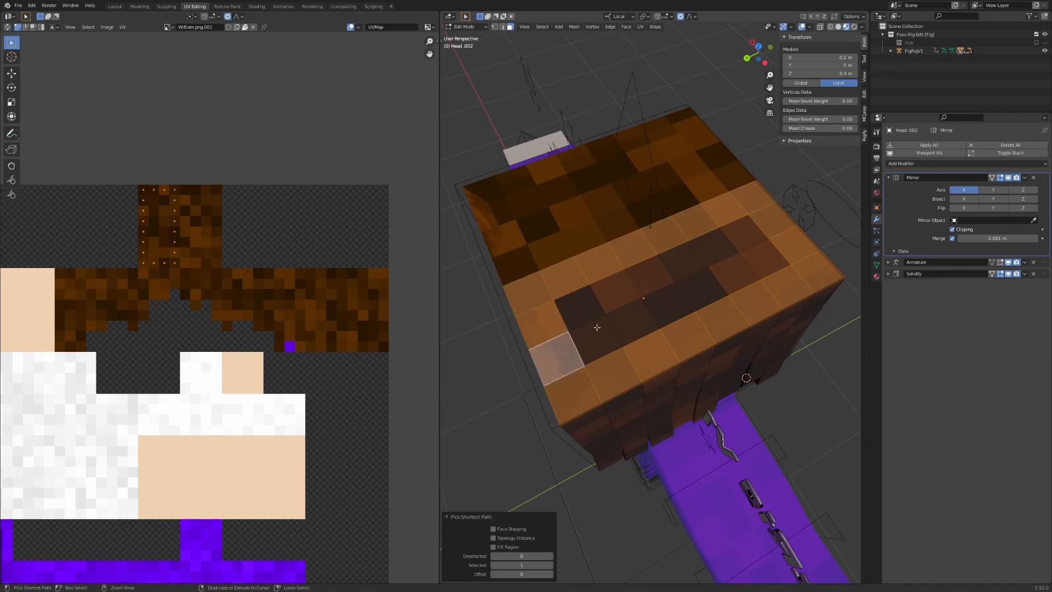
click(764, 254)
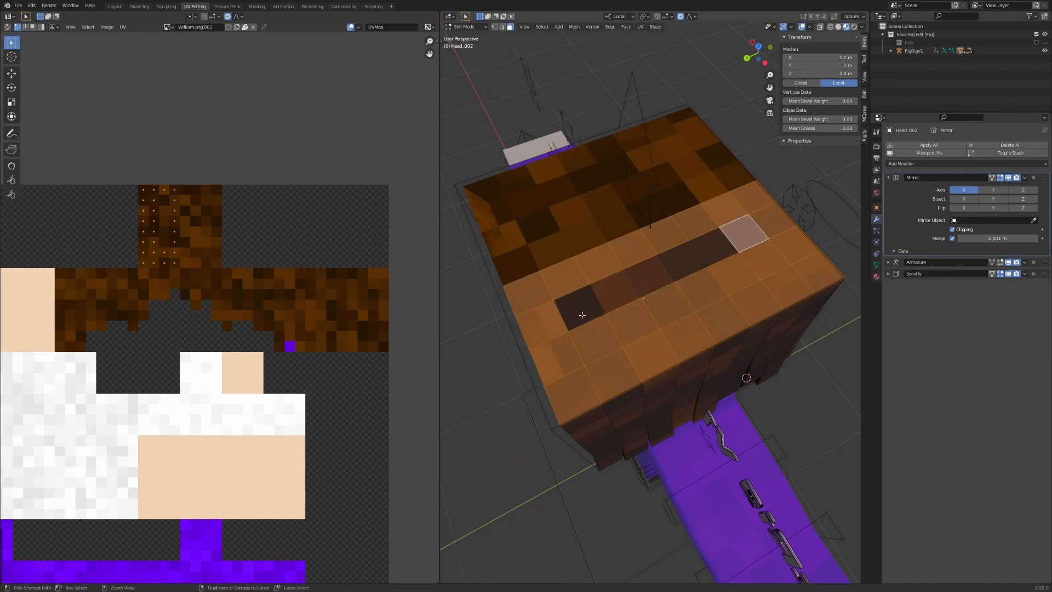
ctrl+click(582, 315)
middle_drag(582, 315, 681, 212)
key(g)
right_click(681, 270)
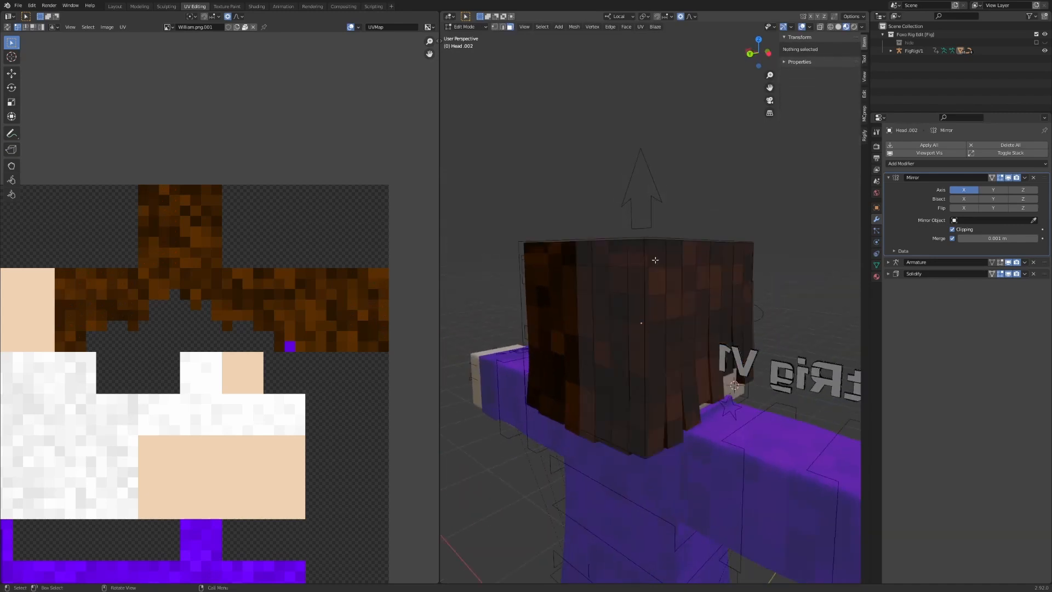
click(655, 260)
key(g)
right_click(655, 260)
key(Tab)
click(653, 245)
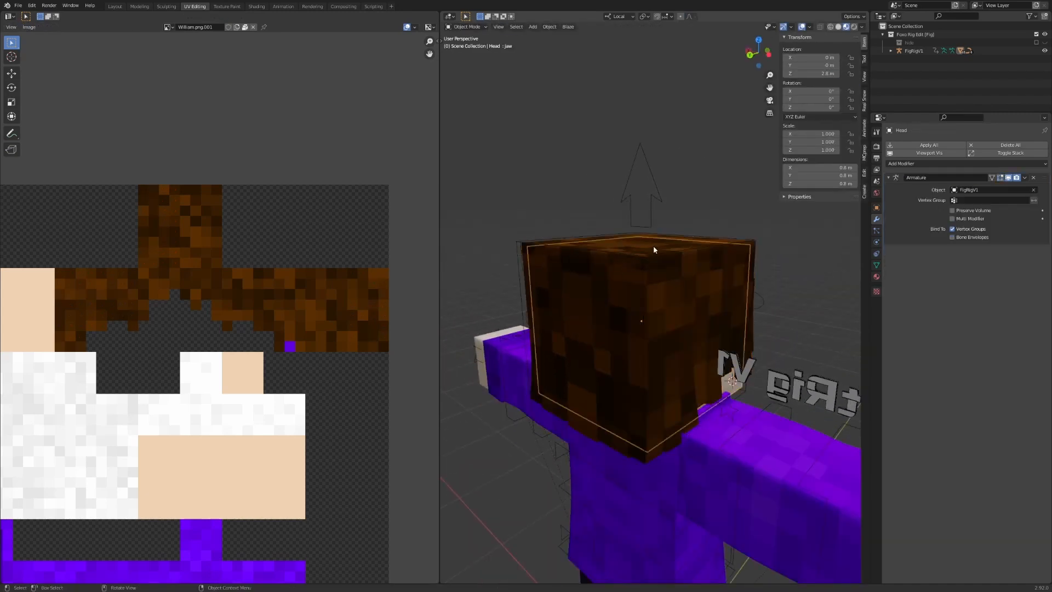
Step: Edit the main hair again and select all its top faces as one linked region delimited by seams
click(653, 250)
middle_drag(653, 250, 646, 259)
key(Tab)
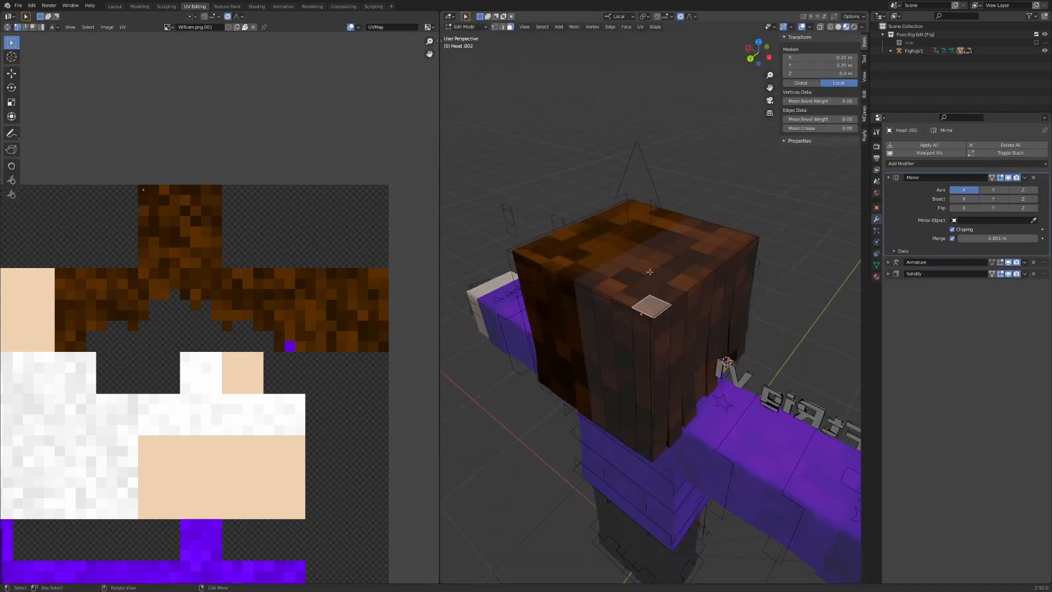
key(ctrl+l)
scroll(666, 307, up, 2)
key(s)
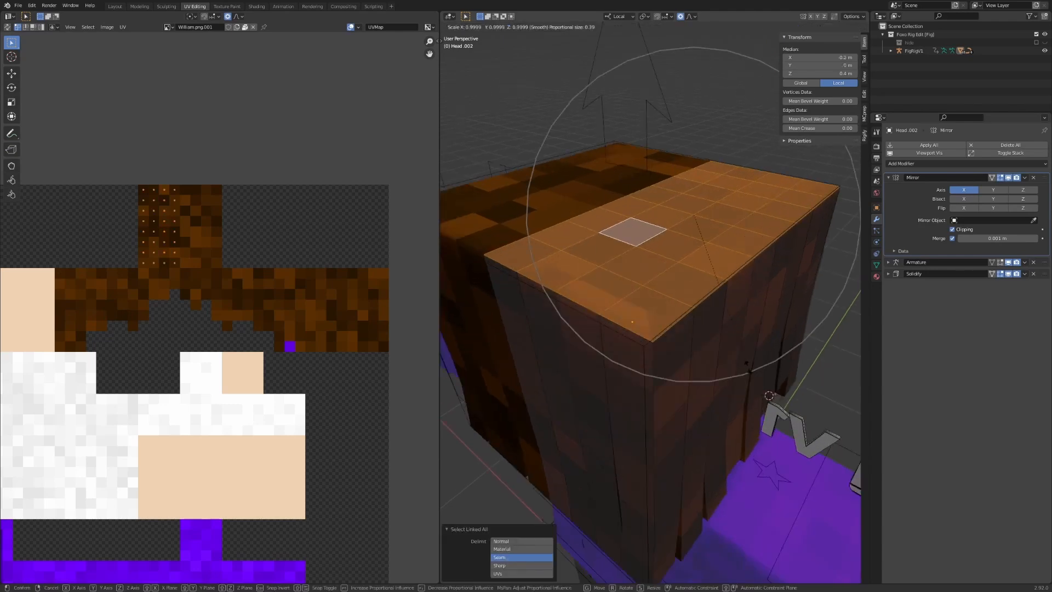
key(Escape)
Step: Raise the selected top faces slightly along Z and save the file
middle_drag(744, 357, 466, 339)
key(g)
key(z)
click(687, 356)
key(s)
key(Tab)
key(ctrl+s)
Step: Try to move the front hair piece 1 m along X away from the head
click(683, 317)
scroll(682, 317, down, 2)
middle_drag(683, 317, 661, 323)
key(g)
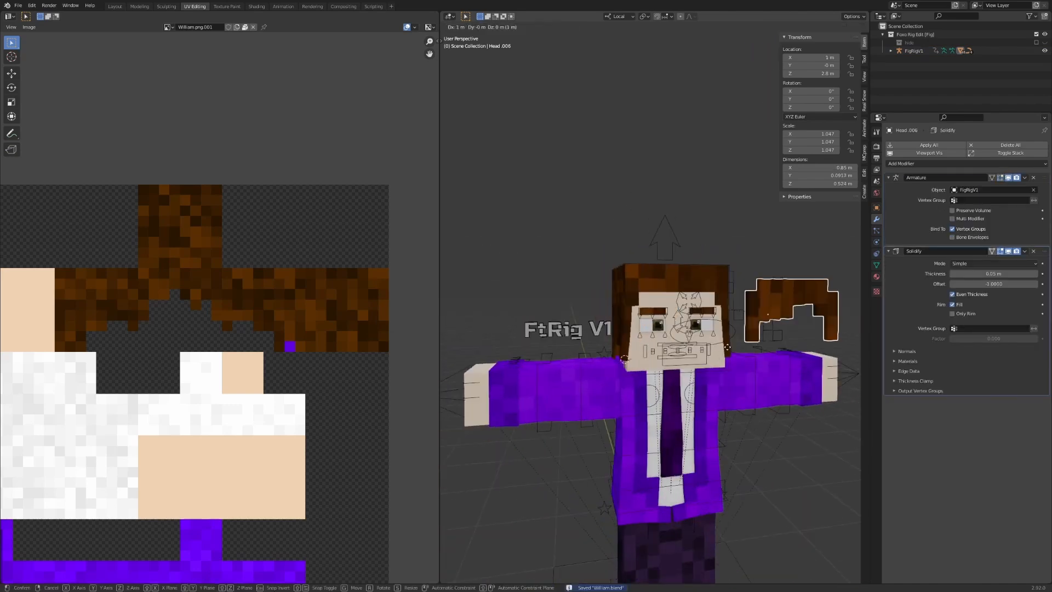
click(727, 348)
middle_drag(727, 348, 696, 351)
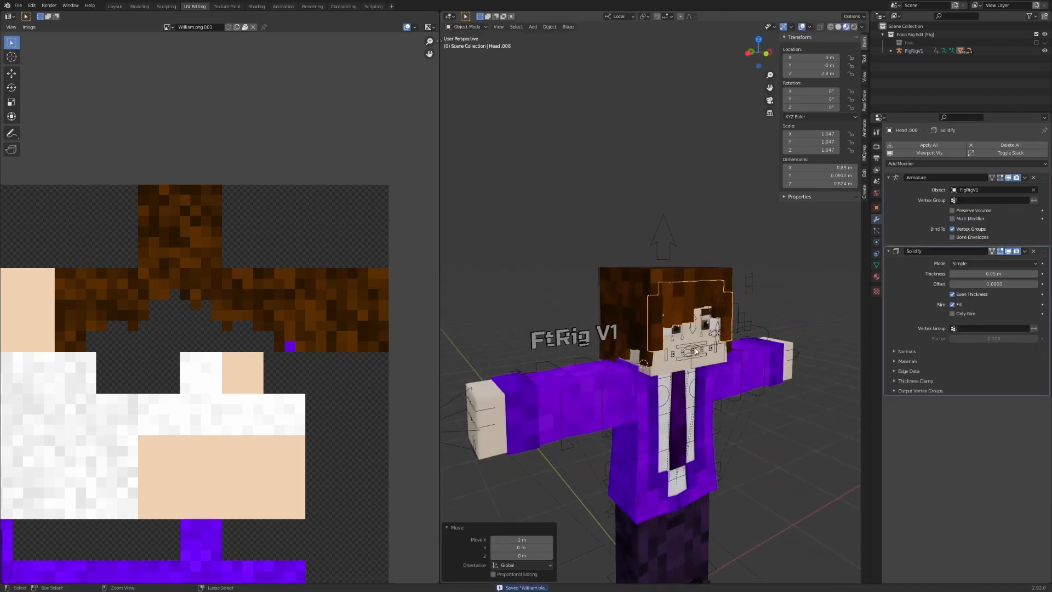
Step: Edit the main hair and select the upper faces of the four side columns nearest the face
alt+drag(545, 347, 634, 367)
click(617, 335)
key(Tab)
scroll(639, 345, up, 5)
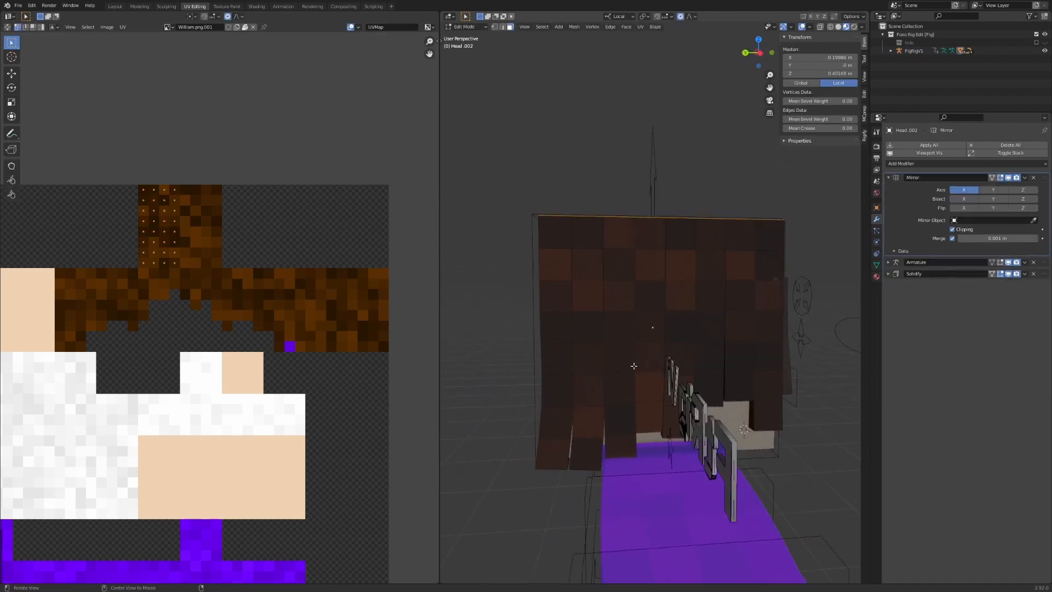
middle_drag(749, 404, 725, 385)
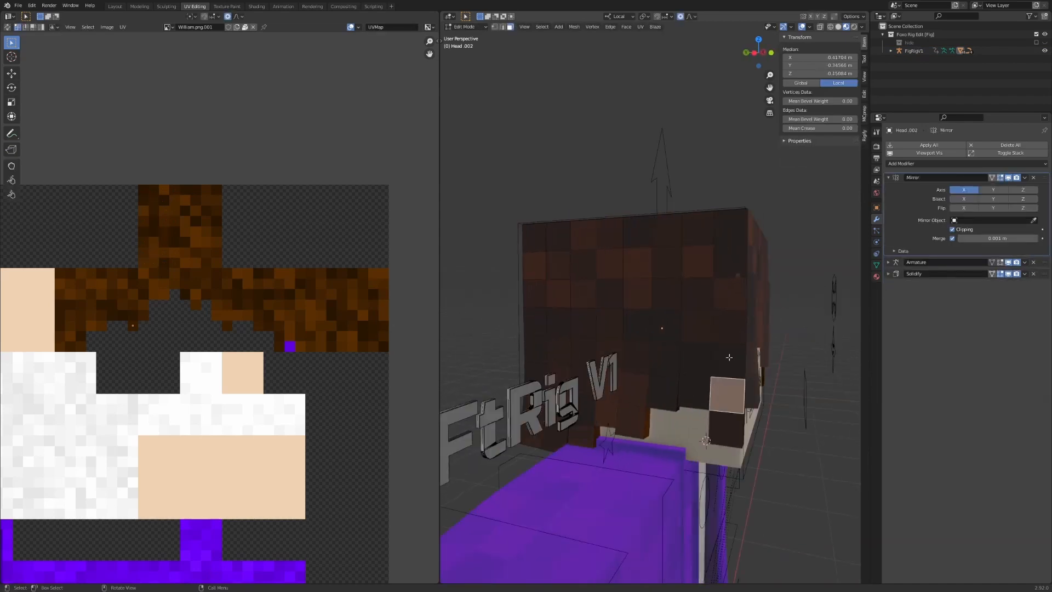
ctrl+click(729, 226)
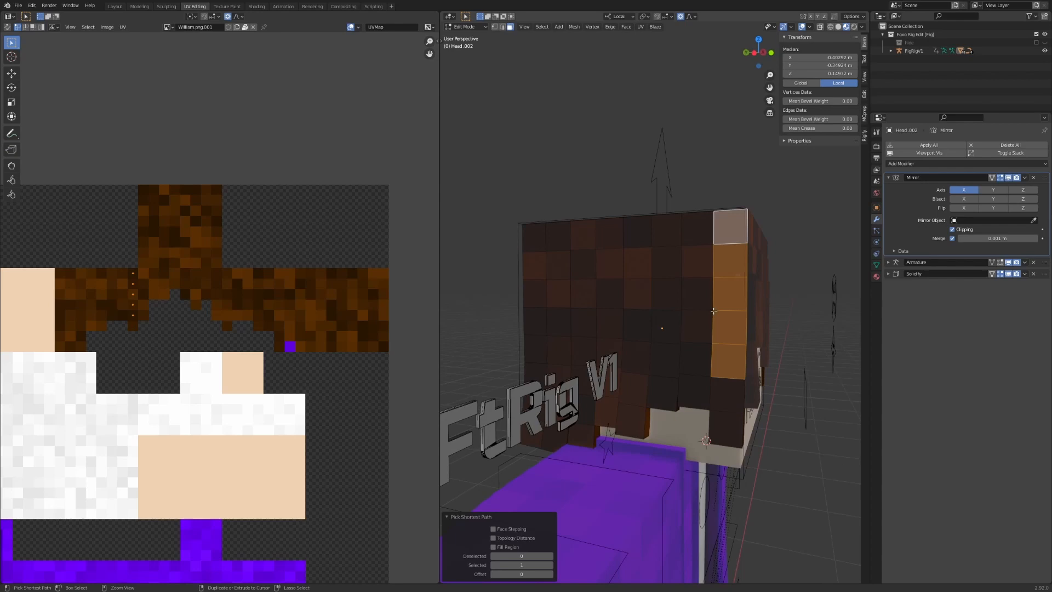
shift+click(694, 360)
ctrl+click(697, 228)
shift+click(664, 361)
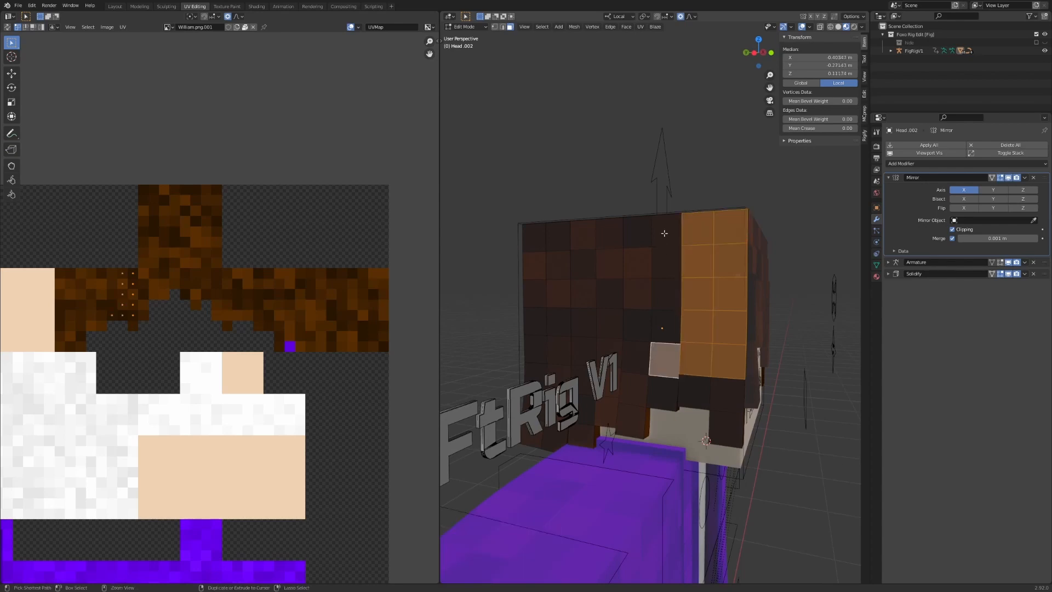
ctrl+click(667, 230)
shift+click(634, 359)
ctrl+click(638, 234)
Step: Add the four rear side columns to the face selection, leaving out their lowest faces
middle_drag(611, 280, 652, 286)
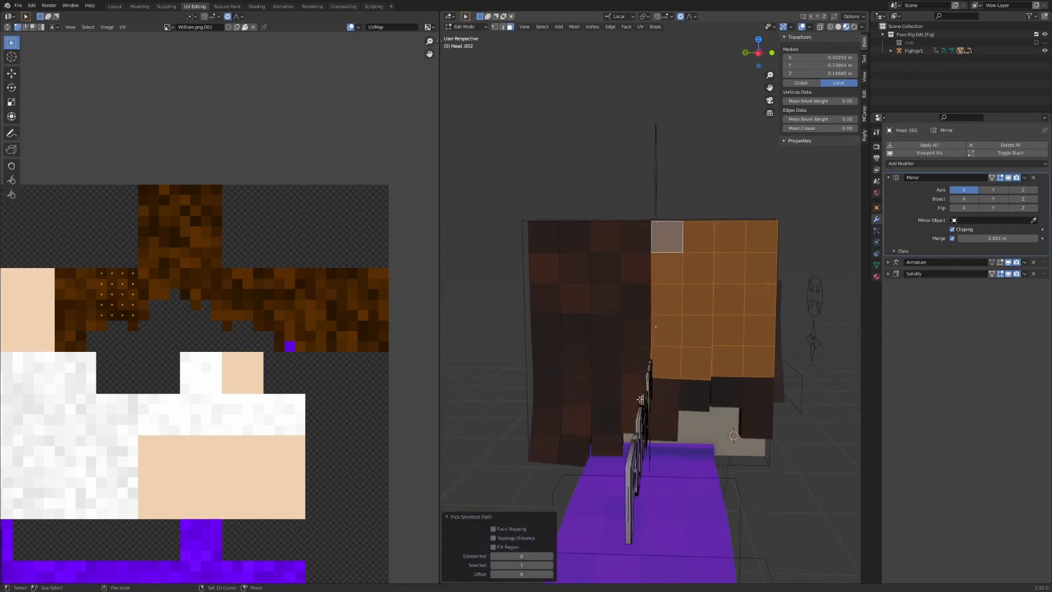
shift+click(634, 386)
ctrl+click(634, 237)
middle_drag(635, 237, 616, 382)
shift+click(614, 389)
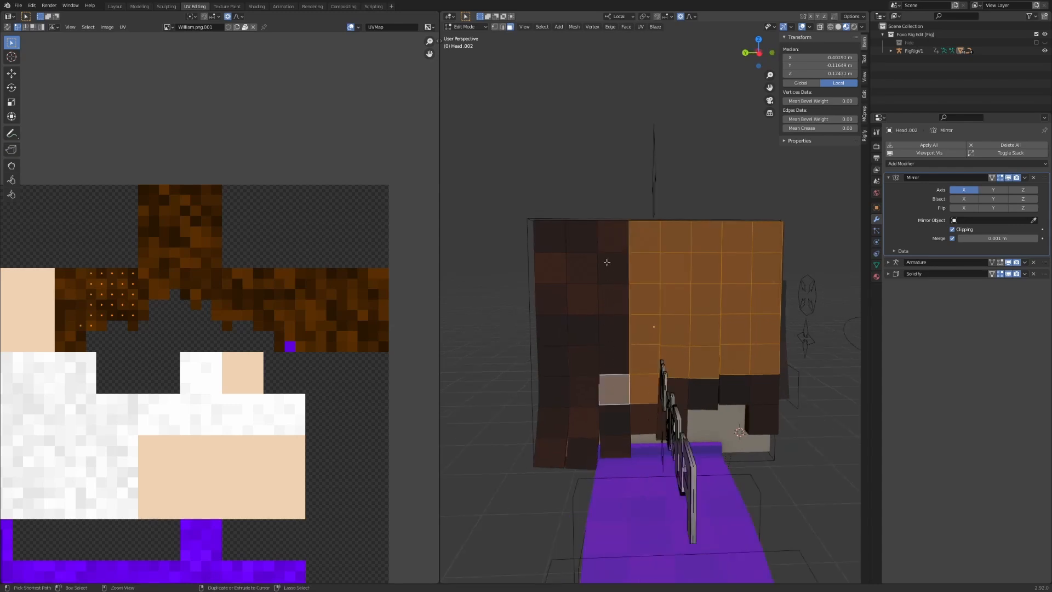
ctrl+click(613, 236)
shift+click(586, 419)
ctrl+click(582, 237)
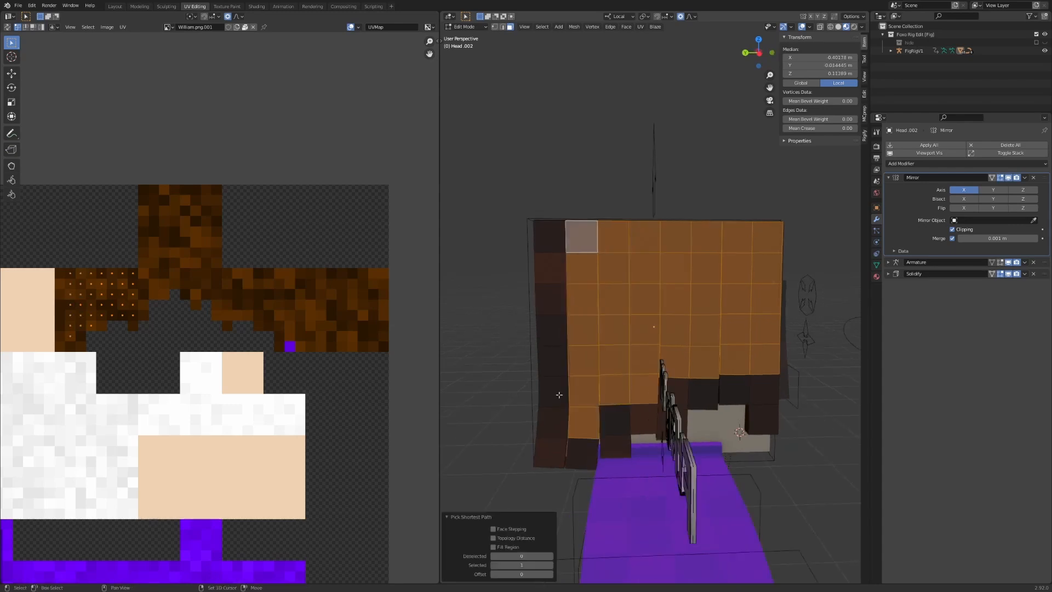
shift+click(551, 391)
ctrl+click(559, 251)
Step: Add the four back columns from the corner to the mirror centre to the face selection, leaving out their lowest faces
middle_drag(559, 251, 622, 444)
shift+click(599, 427)
ctrl+click(626, 227)
middle_drag(627, 227, 634, 260)
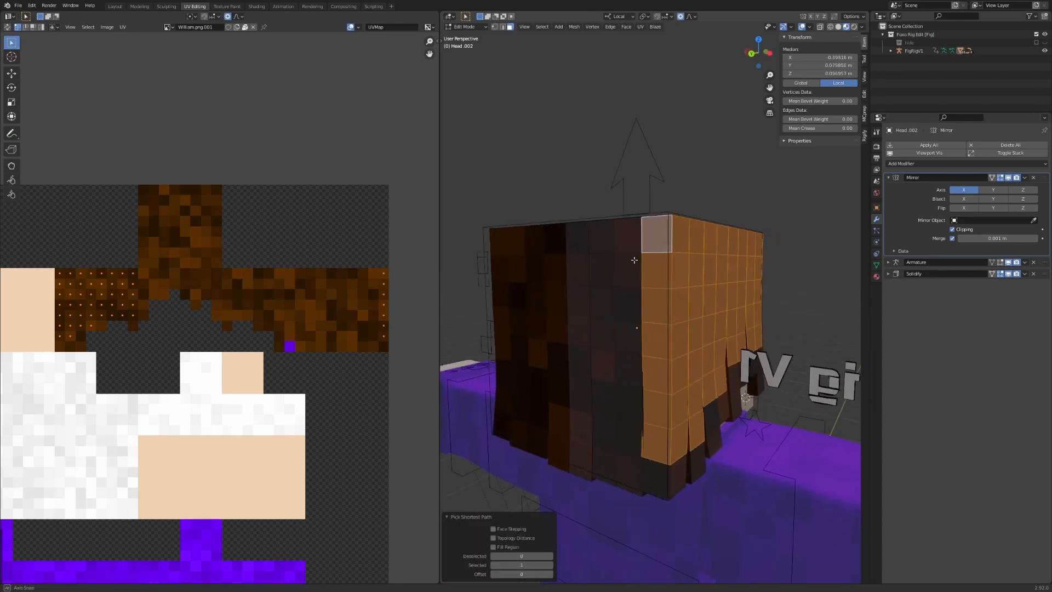
shift+click(631, 441)
ctrl+click(629, 234)
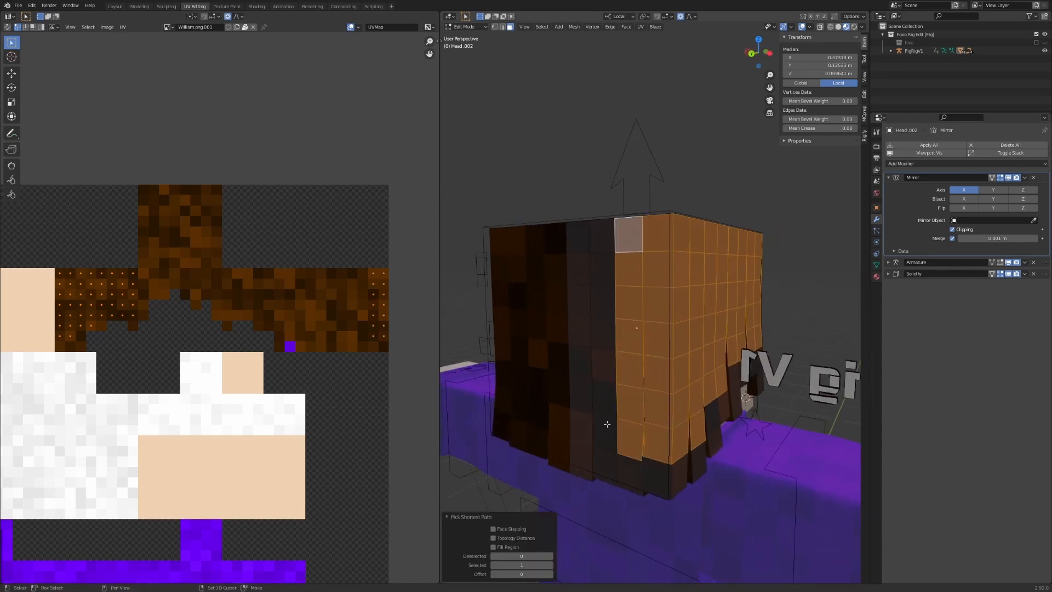
shift+click(605, 425)
ctrl+click(602, 235)
shift+click(576, 426)
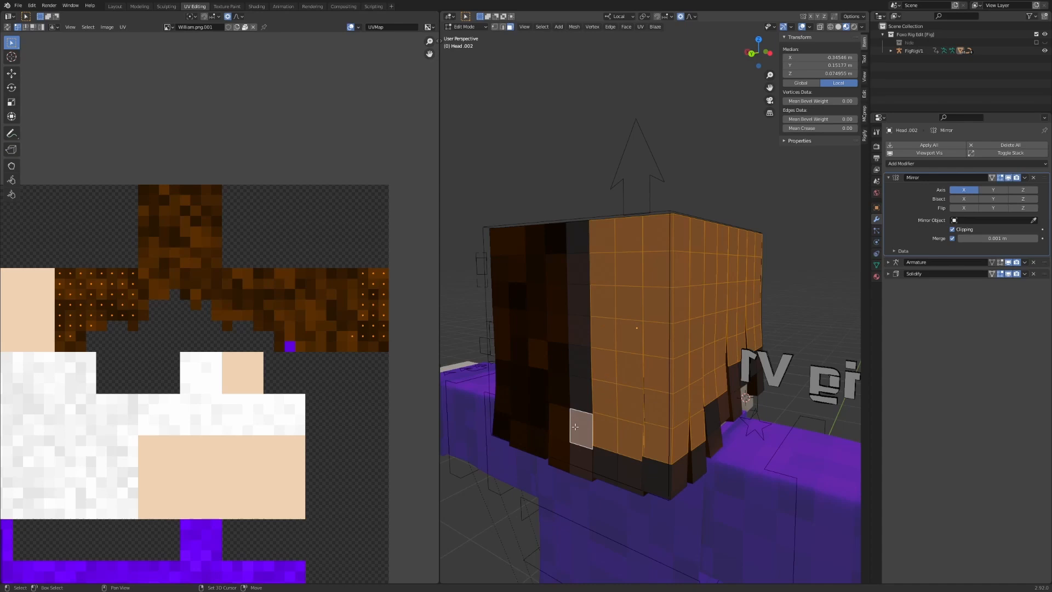
ctrl+click(578, 248)
Step: Toggle individual lower faces in the selection to give it a more uneven bottom edge
shift+click(626, 443)
middle_drag(649, 442, 608, 415)
shift+click(635, 443)
shift+click(610, 425)
middle_drag(661, 388, 638, 356)
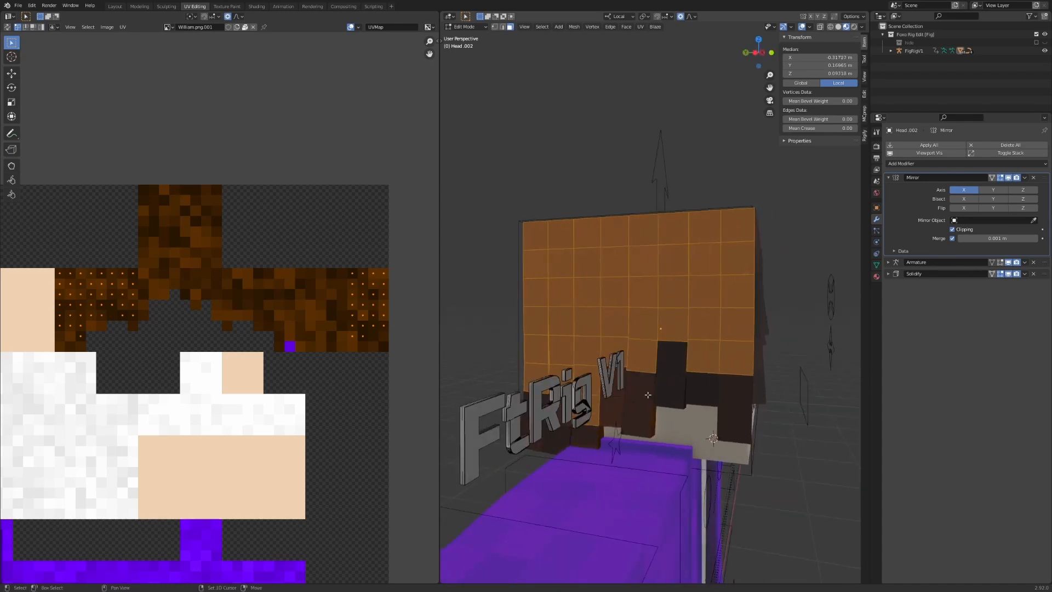
Step: Duplicate the selected side and back faces in place and separate them into their own object
middle_drag(580, 388, 629, 377)
key(shift+d)
right_click(685, 377)
key(p)
click(629, 376)
key(Tab)
click(670, 382)
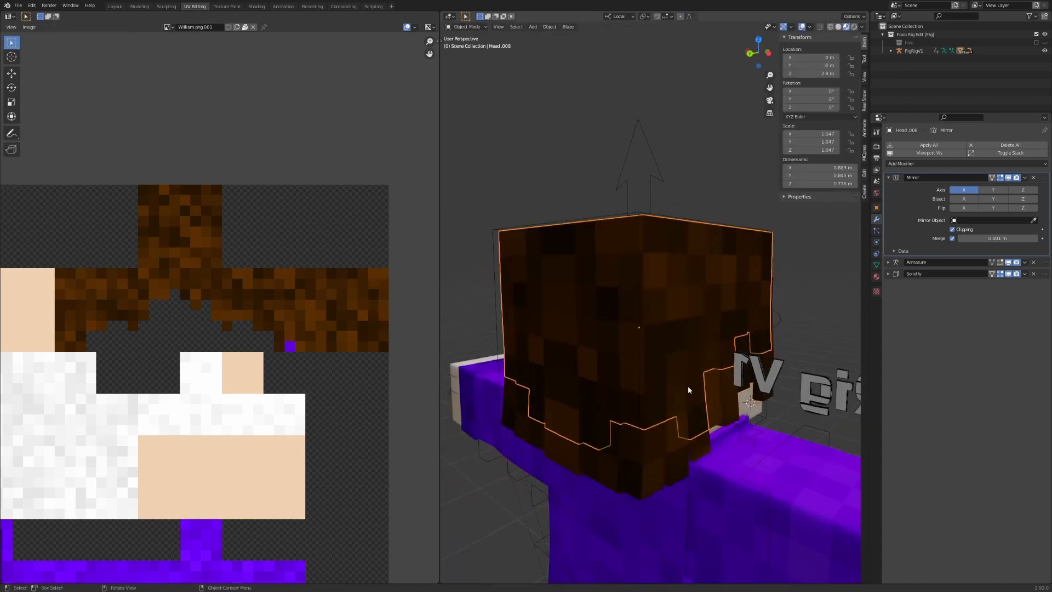
Step: Scale the separated hair layer by 1.1 in X and Y, keeping Z at 1
middle_drag(801, 410, 663, 430)
key(s)
key(Return)
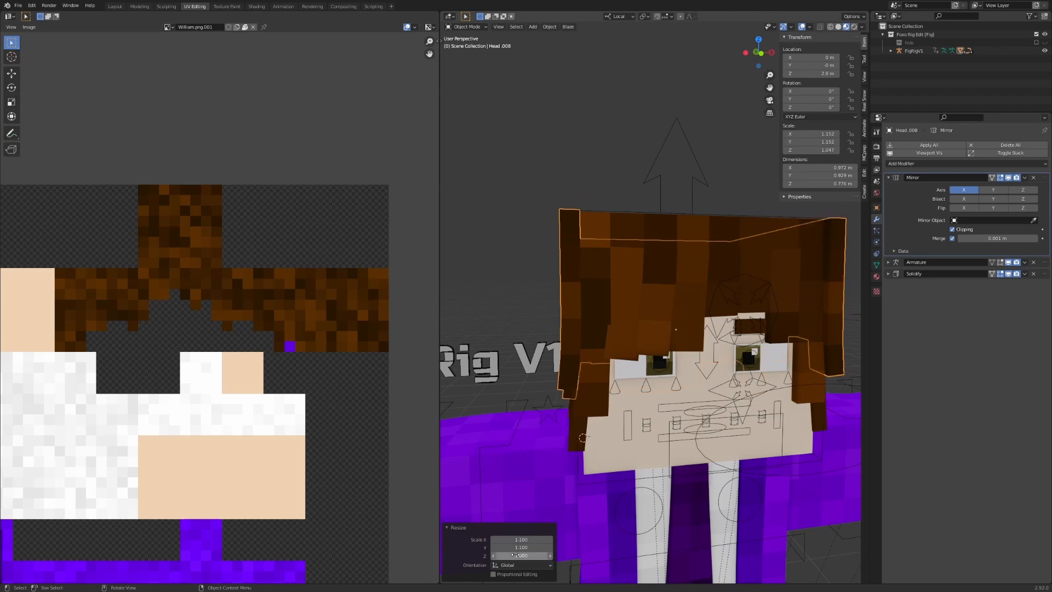
Step: Hide the viewport overlays and try a smaller X and Y scaling of 1.03 on the separated hair layer
mouse_move(715, 380)
middle_down()
mouse_move(781, 404)
mouse_move(724, 395)
middle_up()
key(alt+shift+z)
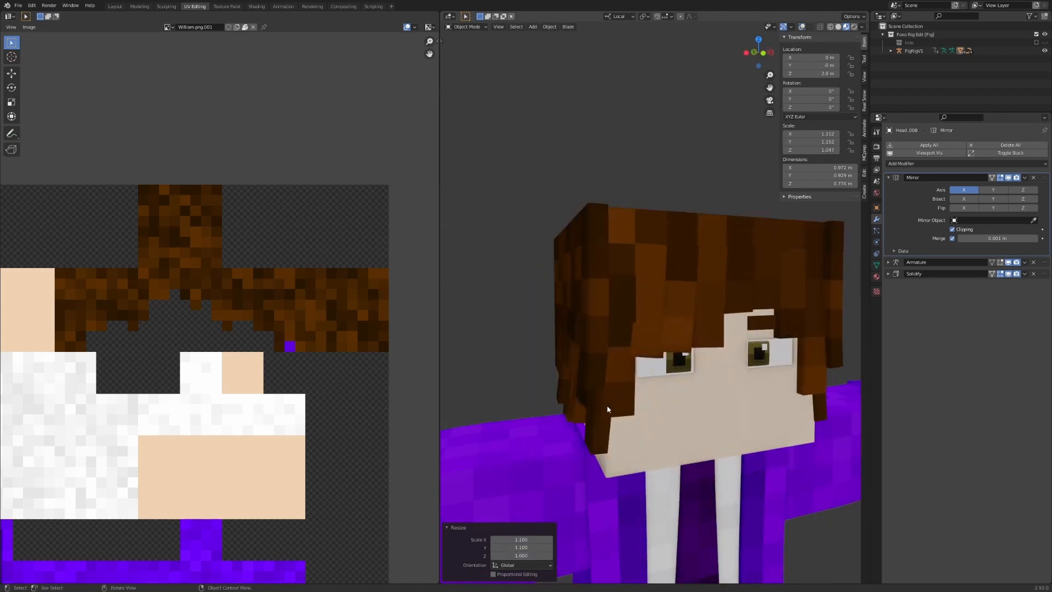
middle_drag(609, 409, 557, 537)
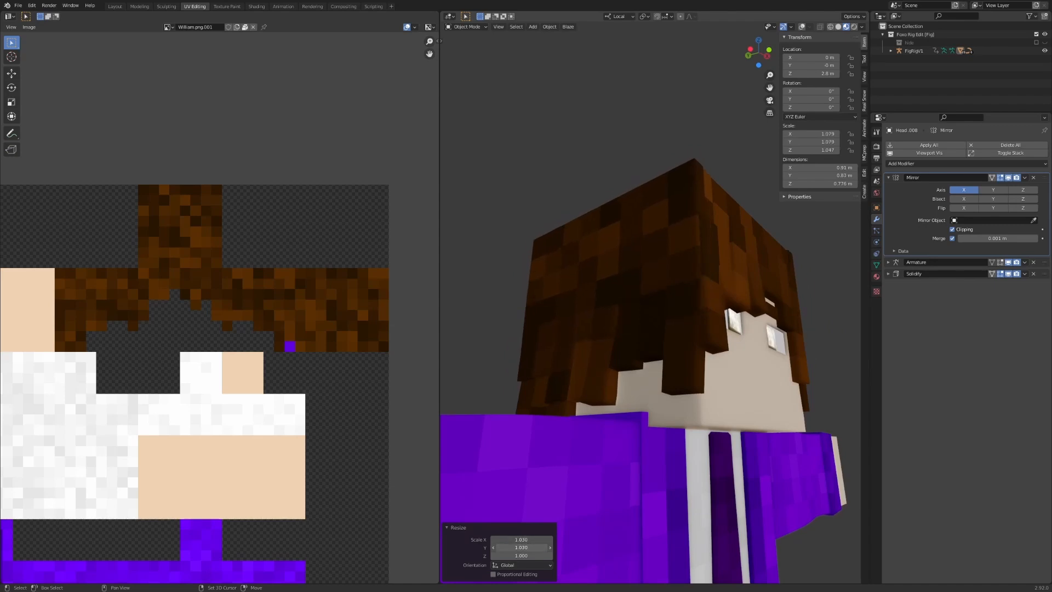
key(alt+shift+z)
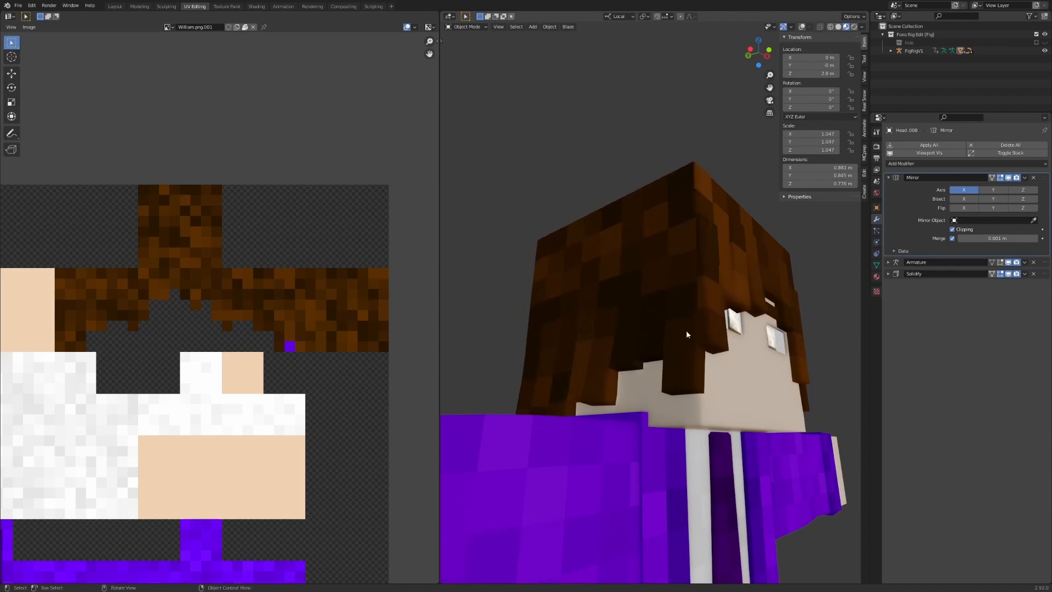
Step: Edit the outer hair layer's mesh and split the front-corner column of side faces off as a separate strand
middle_drag(686, 330, 731, 396)
key(Tab)
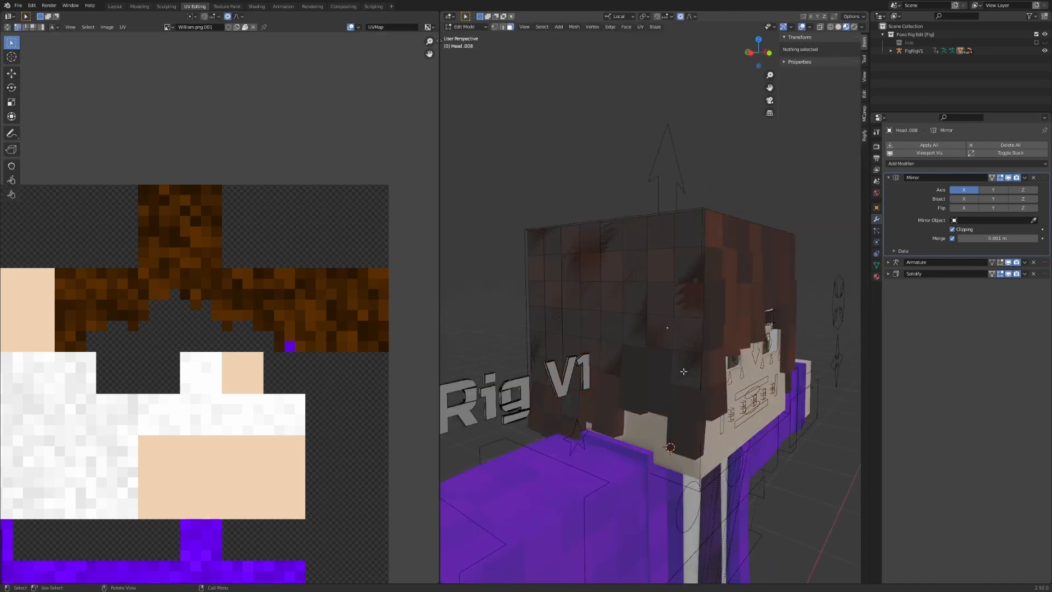
ctrl+click(695, 231)
middle_drag(694, 231, 594, 348)
key(y)
Step: Flare the front-corner strand outward by moving and rotating its bottom edge with proportional editing
key(2)
click(650, 353)
key(g)
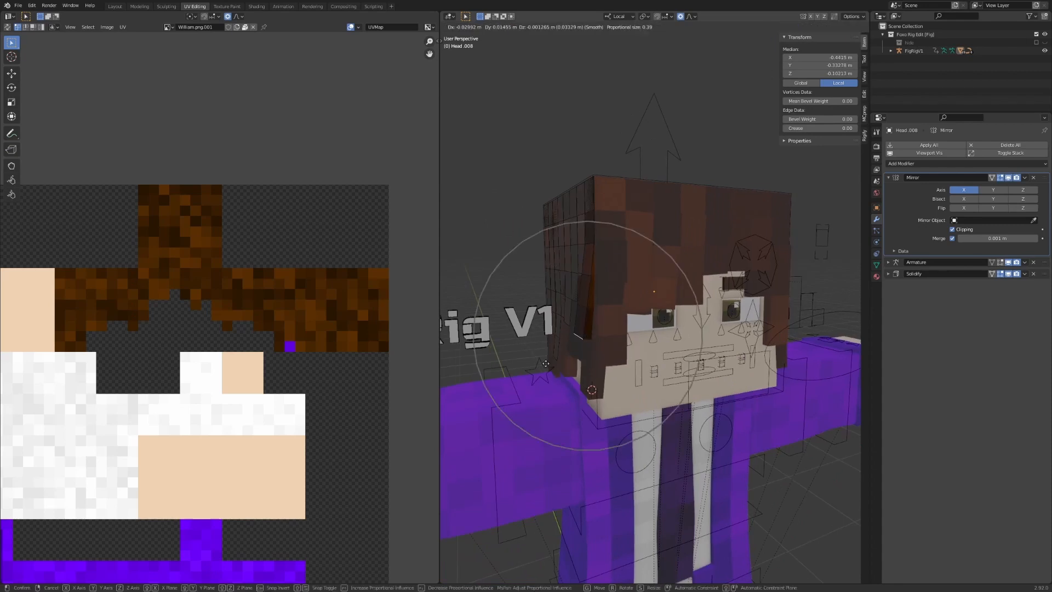
click(722, 300)
key(r)
click(723, 299)
middle_drag(724, 299, 687, 319)
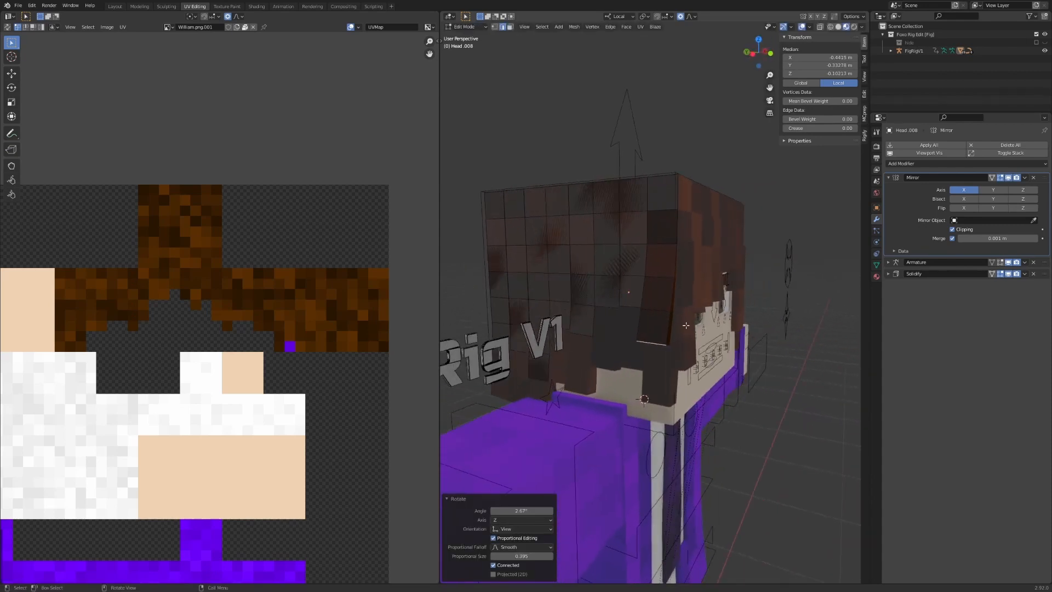
key(g)
click(675, 270)
Step: Adjust the front-corner strand's curve by moving an upper horizontal edge and an edge at its top
middle_drag(701, 276, 665, 259)
click(667, 248)
key(g)
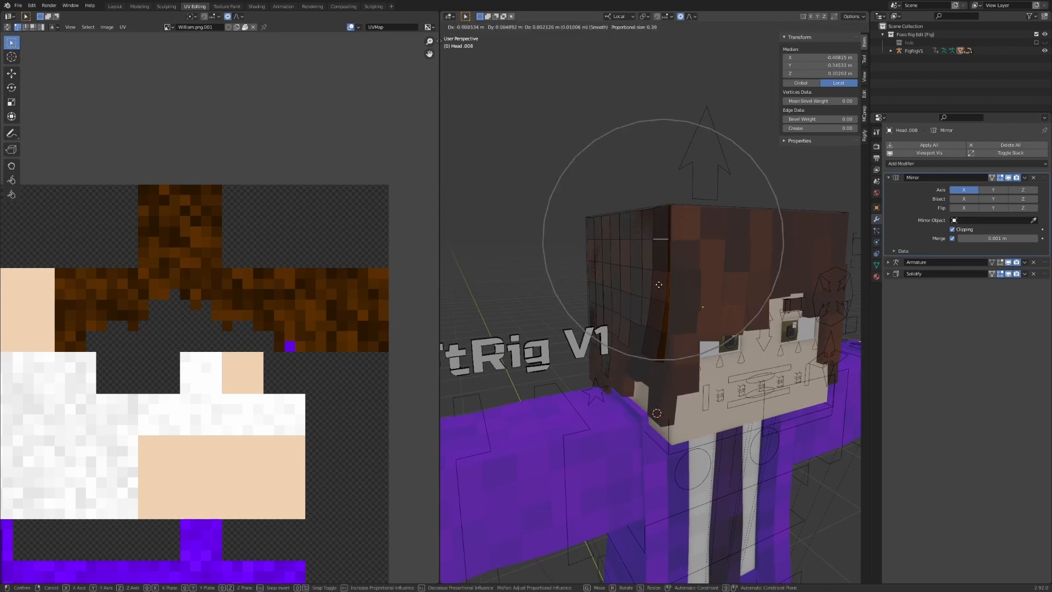
click(656, 288)
click(668, 208)
key(g)
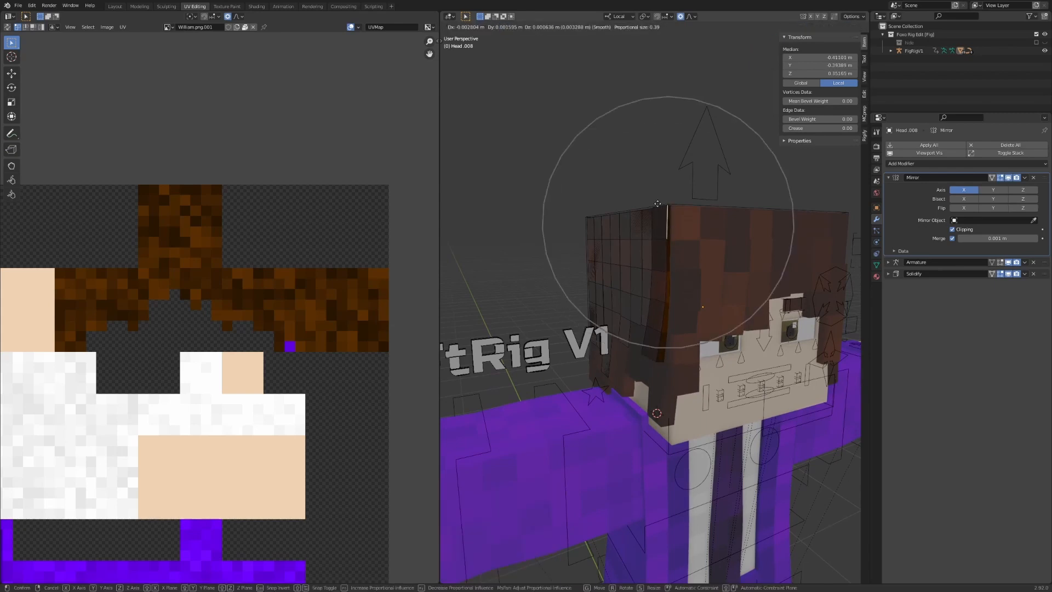
click(658, 203)
Step: Rotate a horizontal edge in the lower part of the front-corner strand to refine its bend
middle_drag(657, 203, 559, 345)
scroll(699, 332, up, 3)
right_click(555, 346)
key(alt+shift+z)
click(641, 368)
middle_drag(671, 366, 645, 352)
key(r)
click(711, 338)
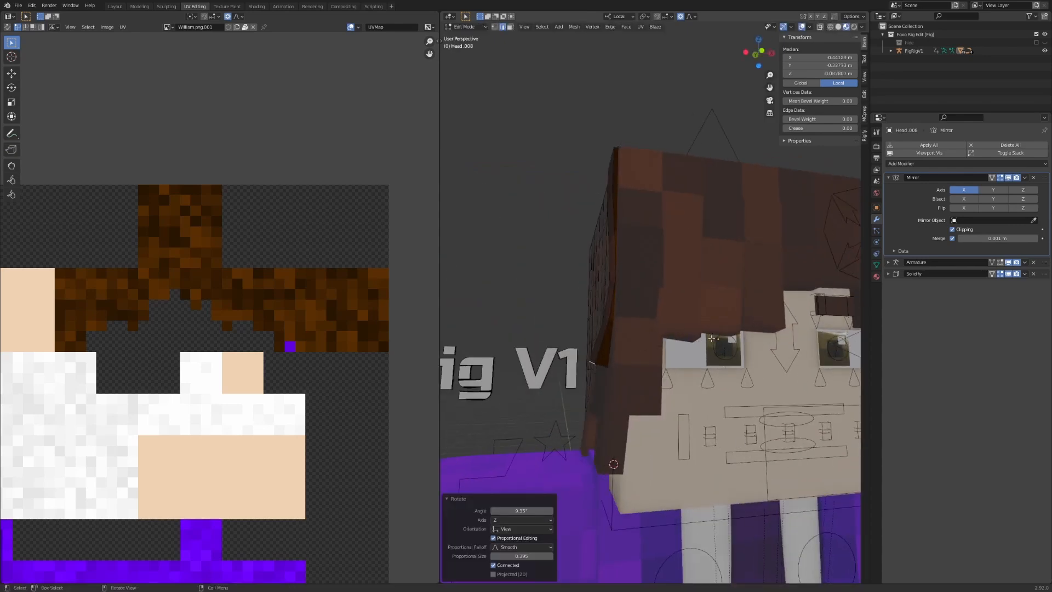
Step: Flare the second side strand from the front by moving and rotating its bottom edge
middle_drag(711, 338, 661, 343)
click(662, 342)
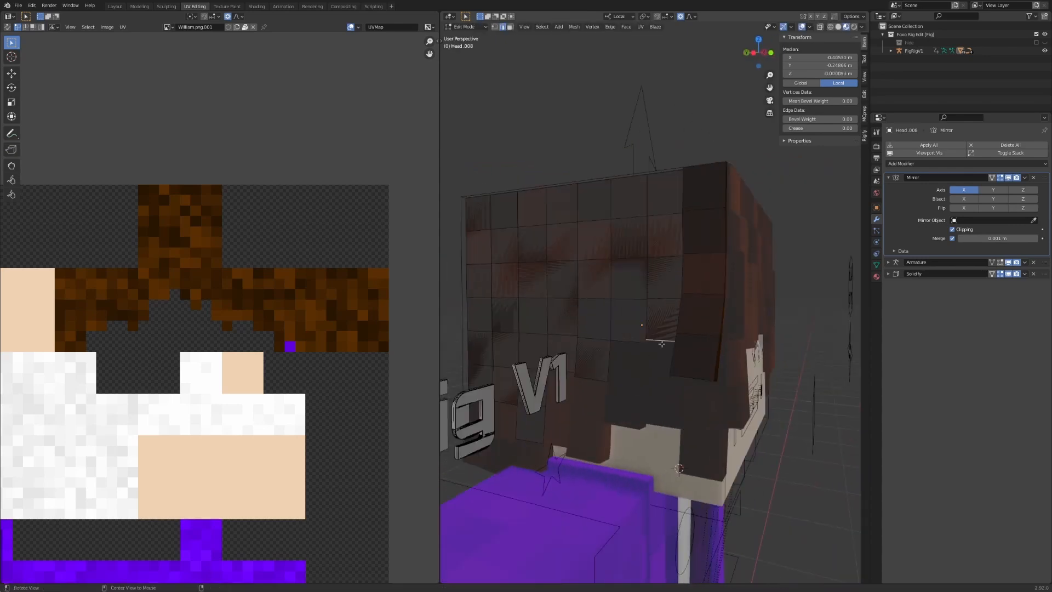
alt+drag(661, 344, 602, 343)
key(g)
click(582, 337)
click(747, 338)
key(g)
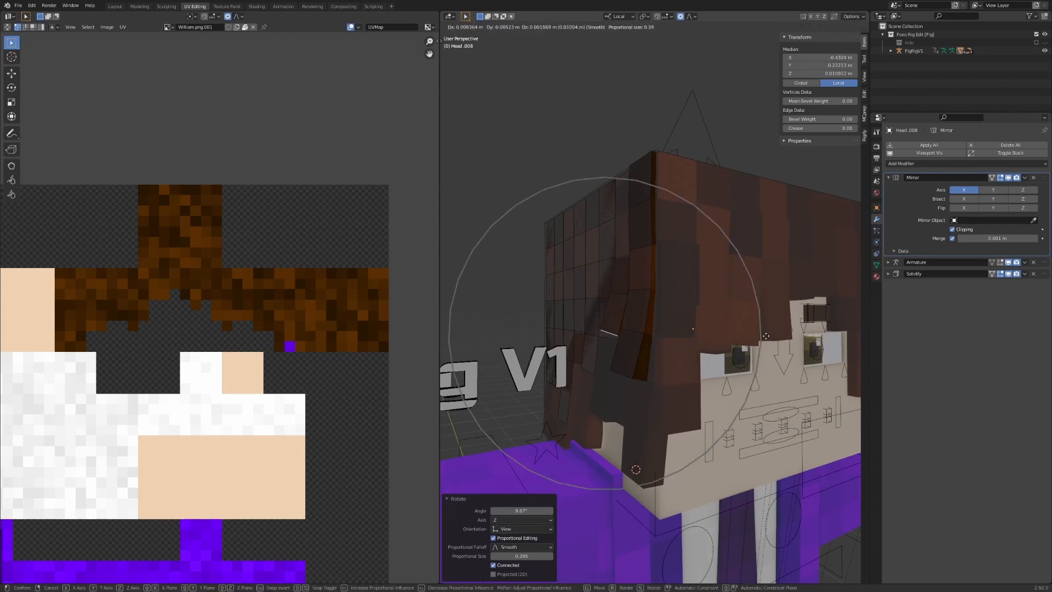
click(752, 336)
key(r)
click(747, 329)
key(g)
click(741, 326)
middle_drag(741, 326, 635, 326)
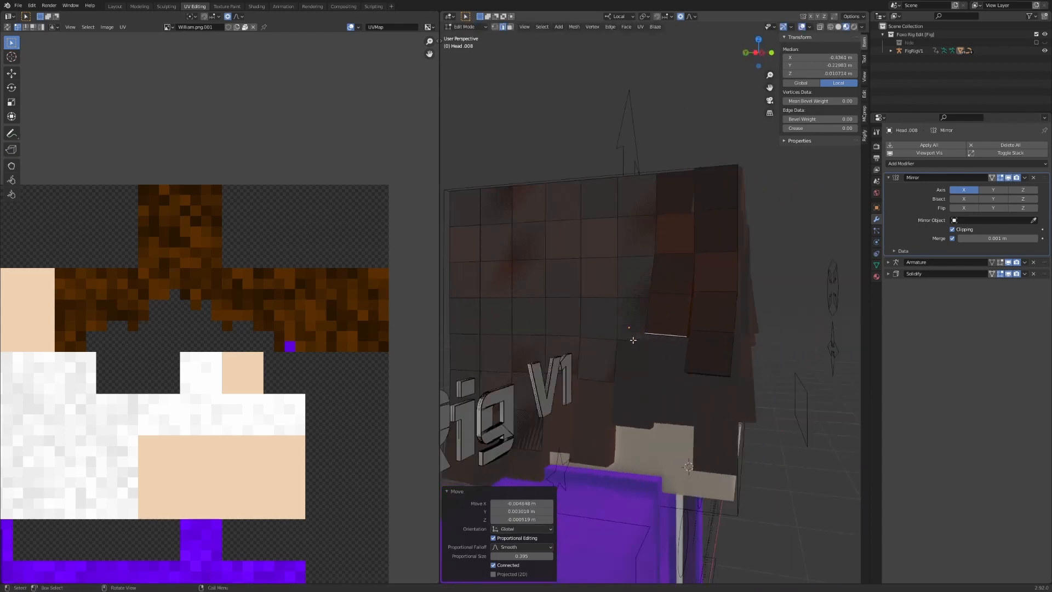
Step: Split off the third column of side faces and move and rotate its bottom edge outward
click(635, 327)
ctrl+click(644, 197)
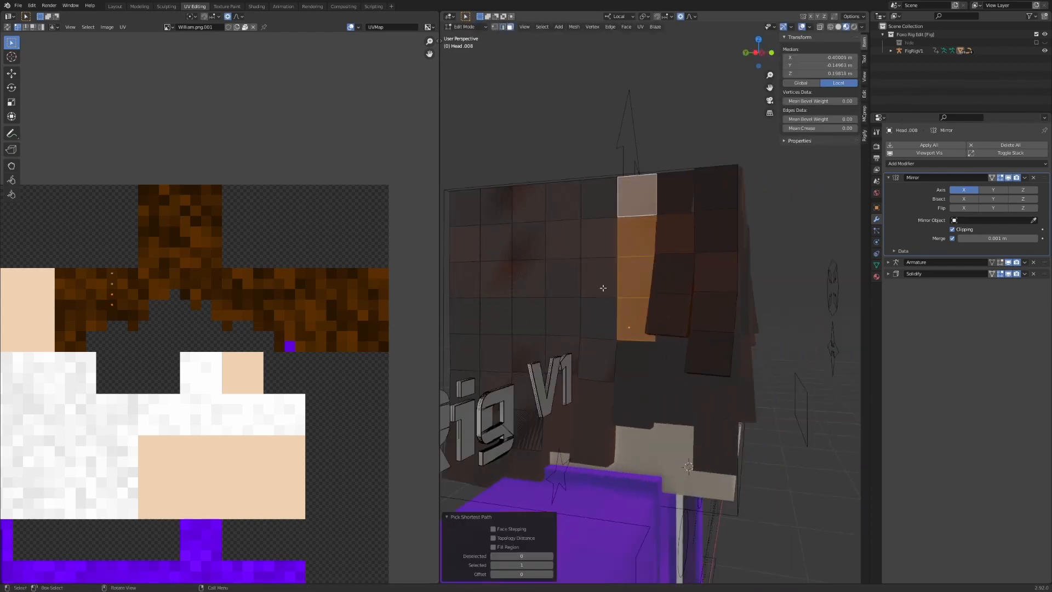
key(y)
key(2)
middle_drag(629, 340, 706, 378)
click(605, 335)
key(g)
click(586, 334)
key(r)
key(g)
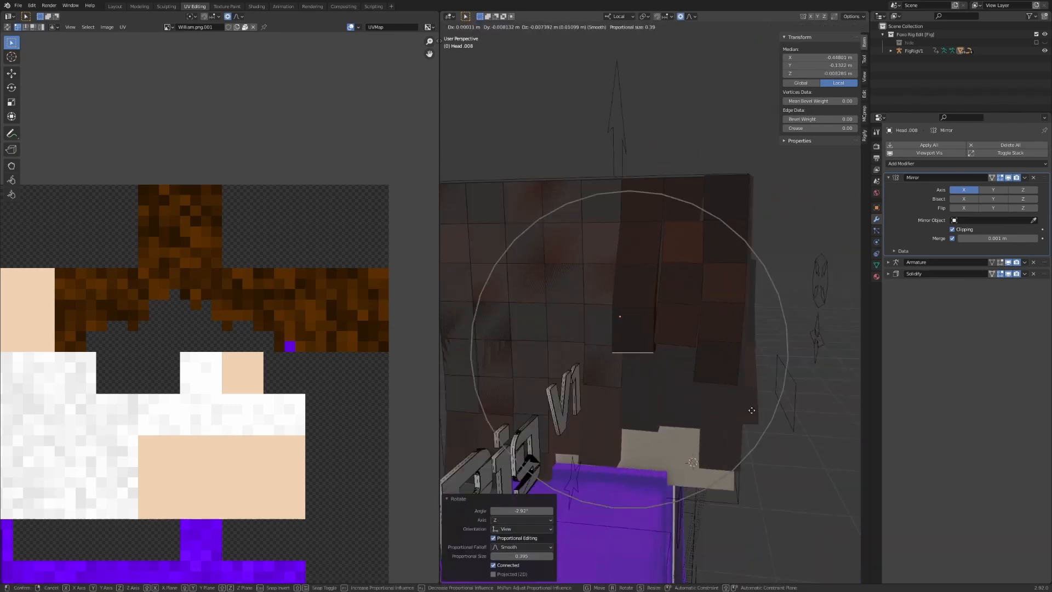
click(768, 427)
Step: Rotate the bottom edge of the fourth side strand to tilt it outward
mouse_move(606, 388)
middle_down()
mouse_move(637, 374)
mouse_move(665, 383)
mouse_move(671, 360)
mouse_move(667, 379)
mouse_move(560, 361)
mouse_move(630, 344)
mouse_move(685, 346)
middle_up()
click(645, 378)
key(r)
click(666, 381)
Step: Return to Object Mode and show the whole character in rendered viewport shading
key(shift+alt+z)
scroll(685, 393, down, 6)
key(shift+alt+z)
scroll(625, 356, down, 2)
key(Tab)
key(z)
click(654, 312)
Step: Add a point light and move it above and beside the character's head
key(shift+a)
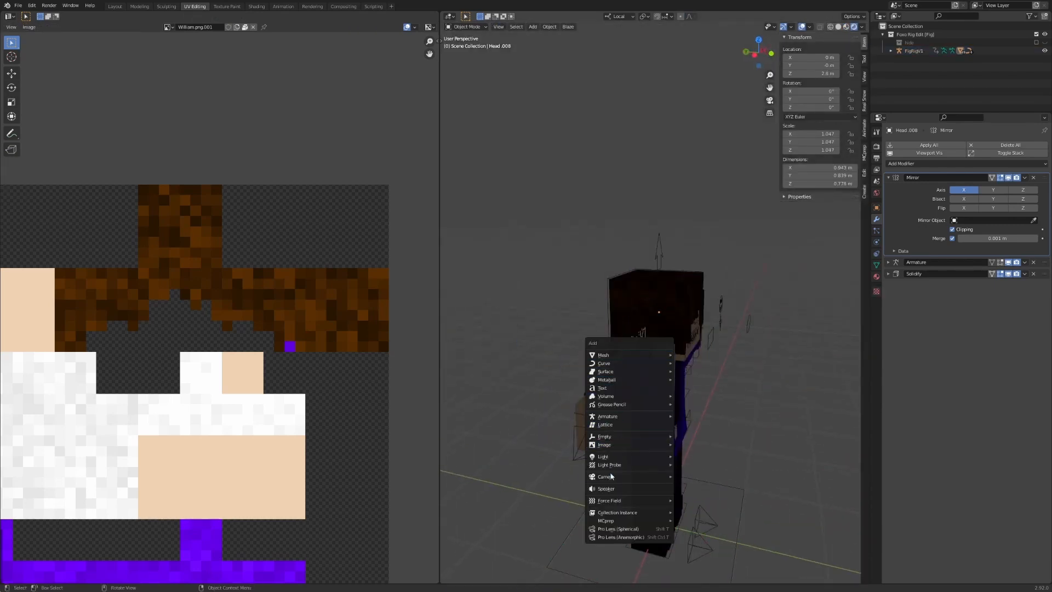
click(689, 461)
middle_drag(630, 438, 687, 420)
key(g)
click(732, 317)
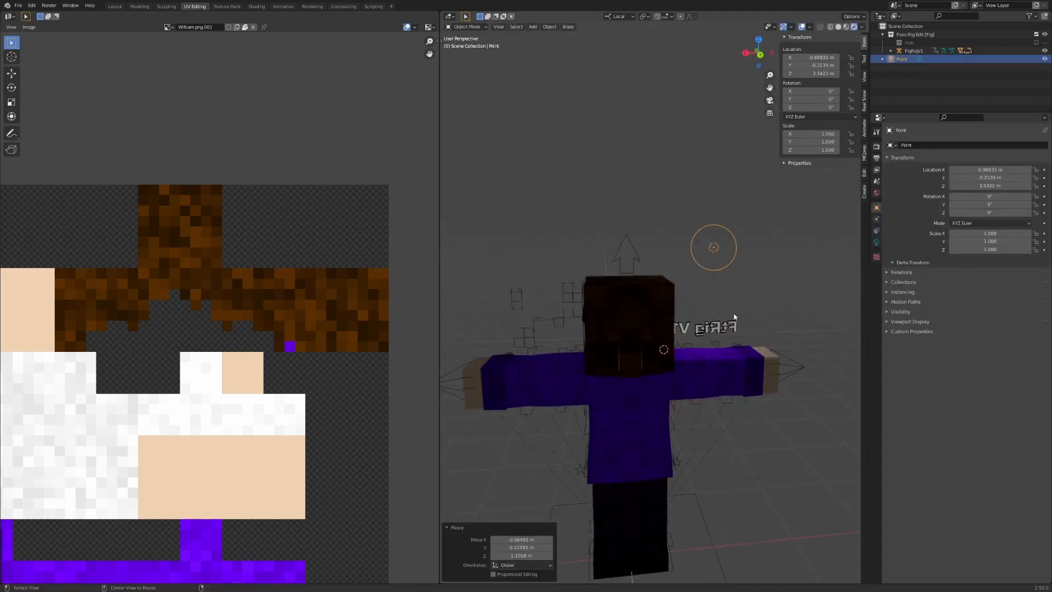
key(g)
click(735, 321)
mouse_move(733, 317)
middle_down()
mouse_move(702, 320)
mouse_move(713, 322)
middle_up()
Step: Raise the point light's power to about 130 W and move it to the hair's edited side
click(876, 242)
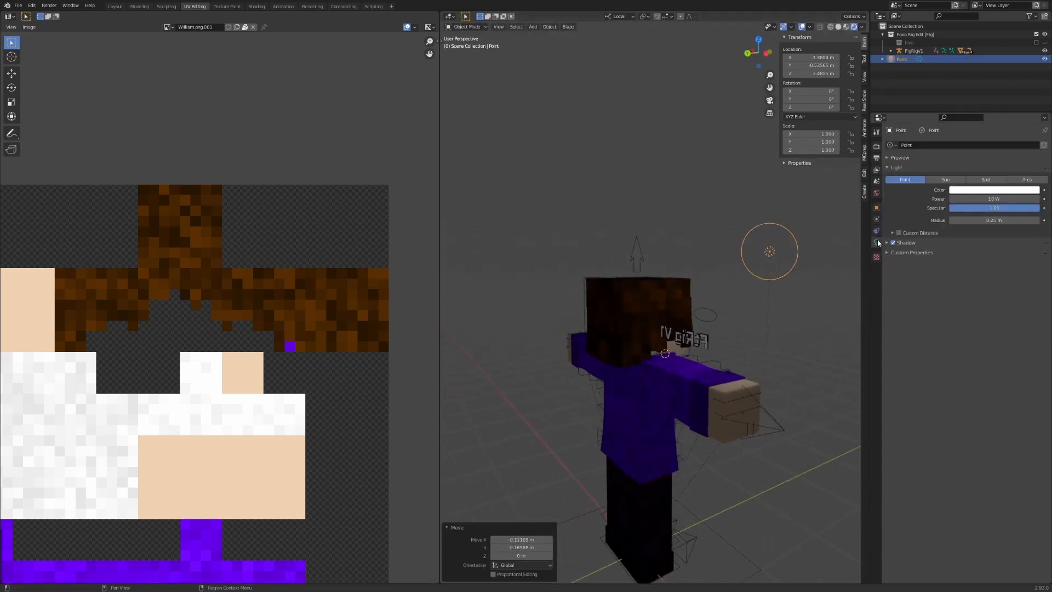
drag(991, 199, 1025, 199)
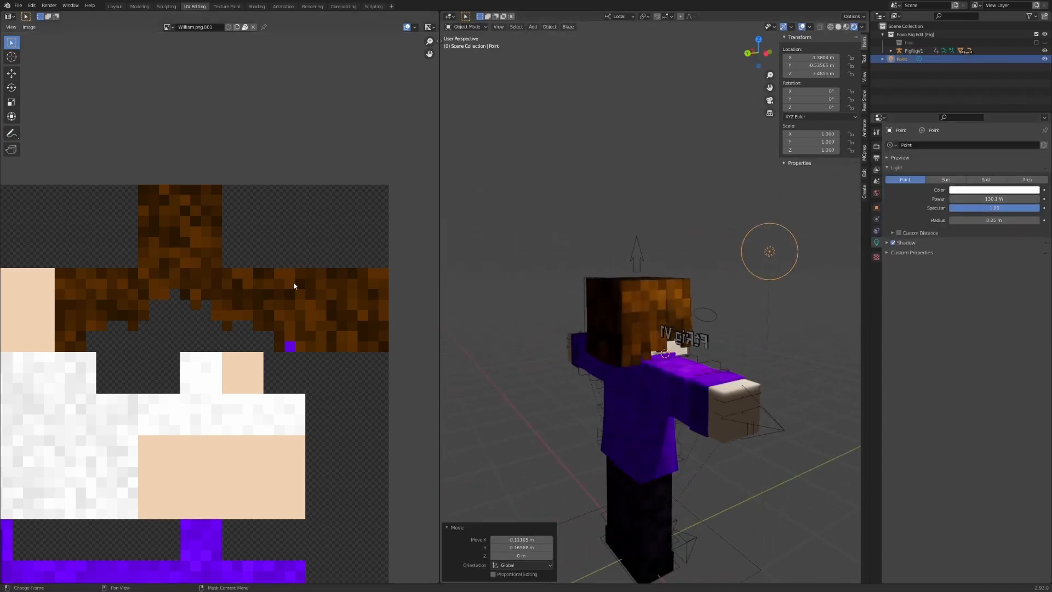
key(g)
click(725, 319)
middle_drag(724, 319, 590, 319)
scroll(589, 318, up, 6)
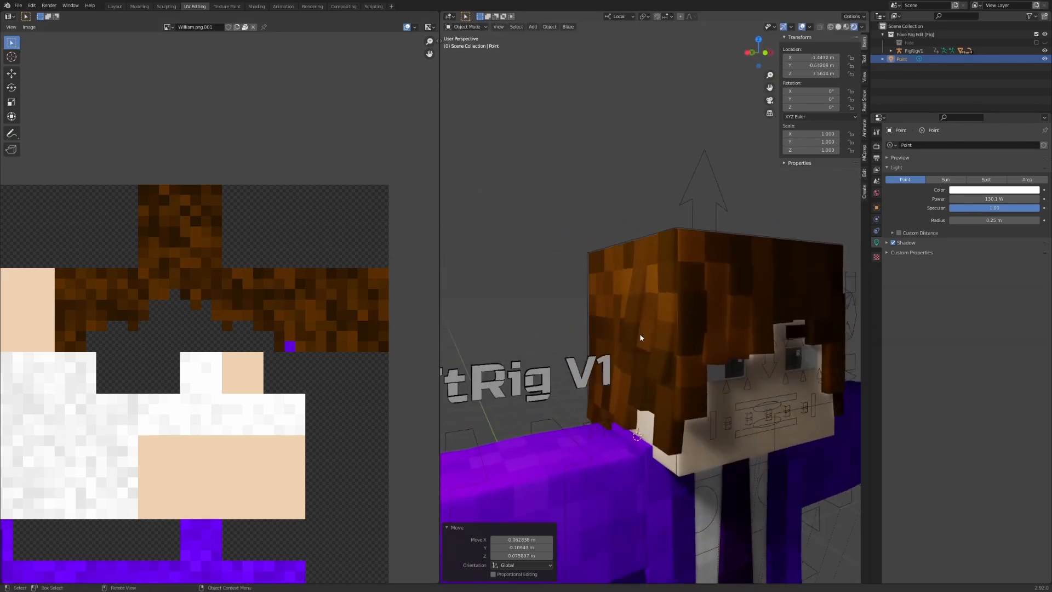
Step: Reposition the point light higher and farther out to light the side of the hair
scroll(664, 324, down, 5)
key(g)
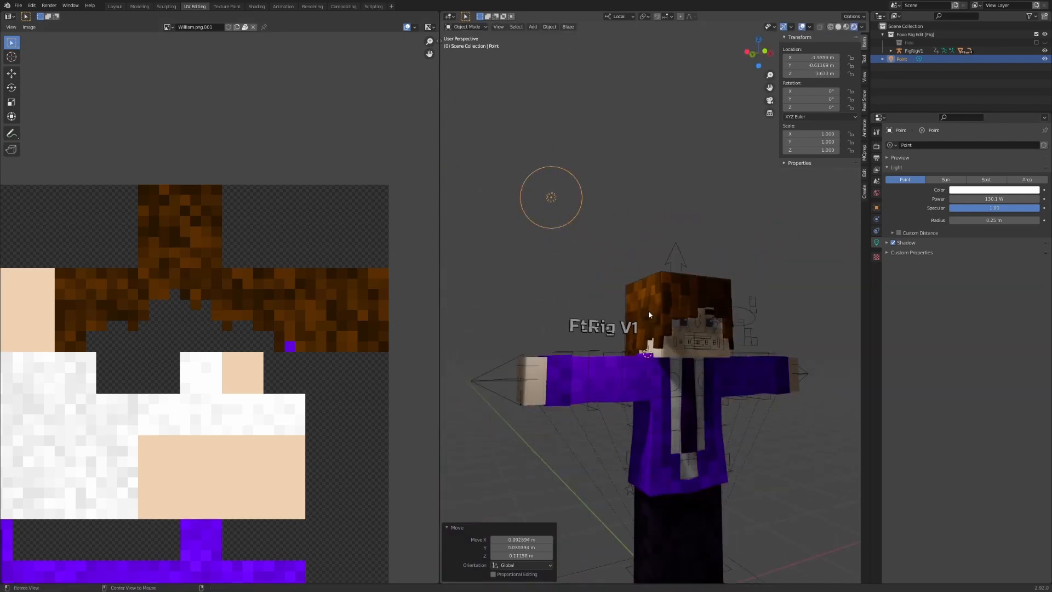
alt+drag(649, 312, 688, 322)
key(g)
click(727, 322)
Step: Enable Ambient Occlusion, Bloom and Screen Space Reflections for the Eevee render
click(877, 147)
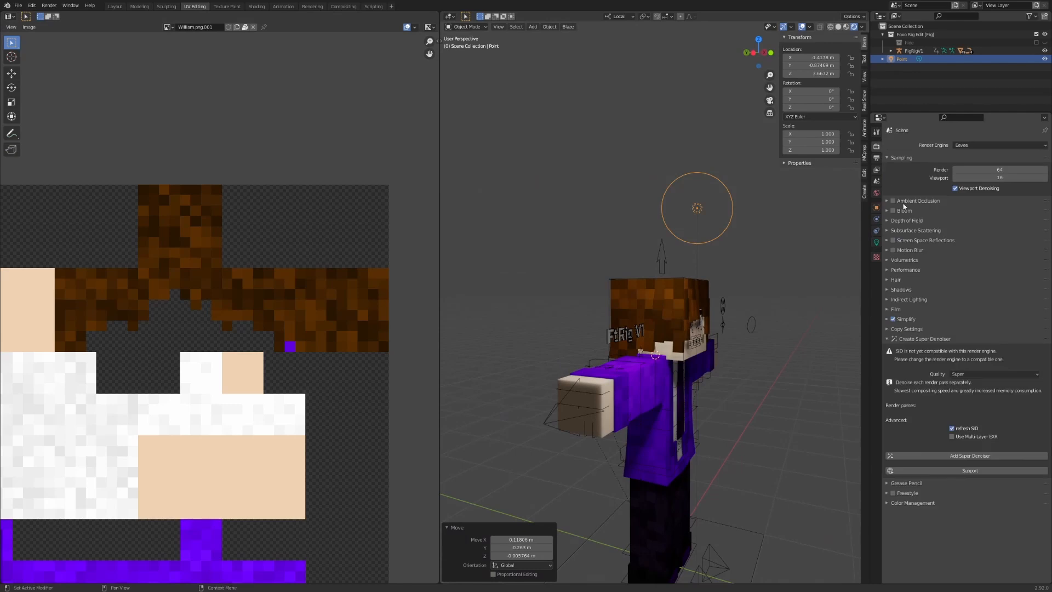
click(913, 250)
click(935, 250)
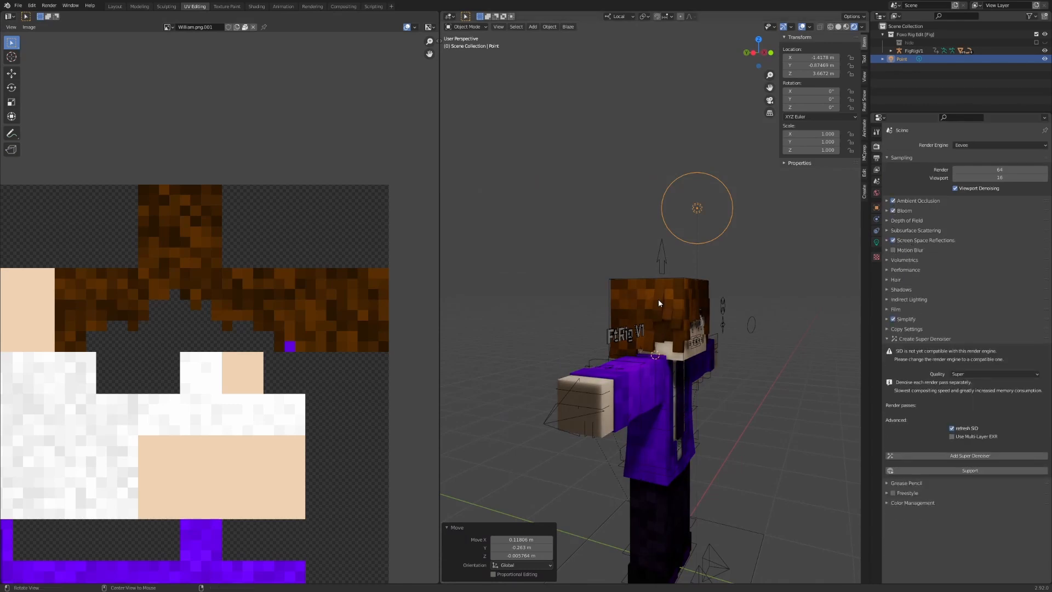
Step: Inspect the hair geometry in solid shading, then return the viewport to a textured preview
scroll(659, 299, up, 6)
key(z)
click(684, 381)
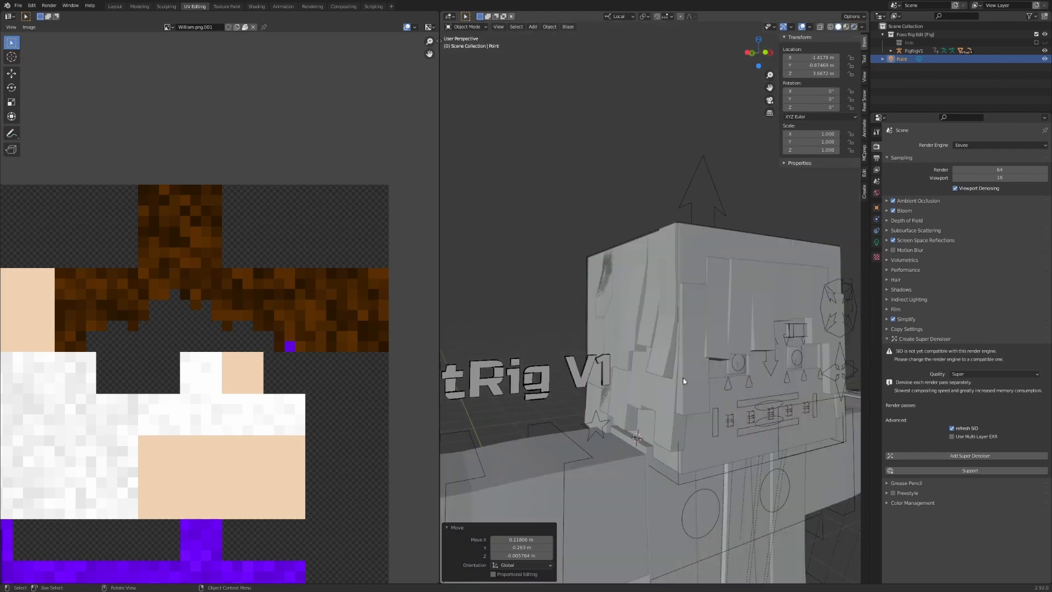
mouse_move(619, 373)
middle_down()
mouse_move(634, 369)
mouse_move(634, 399)
middle_up()
click(624, 400)
key(z)
click(634, 442)
Step: Select the outer hair layer from the side and enter Edit Mode on it
mouse_move(634, 439)
middle_down()
mouse_move(662, 426)
mouse_move(681, 296)
middle_up()
click(679, 341)
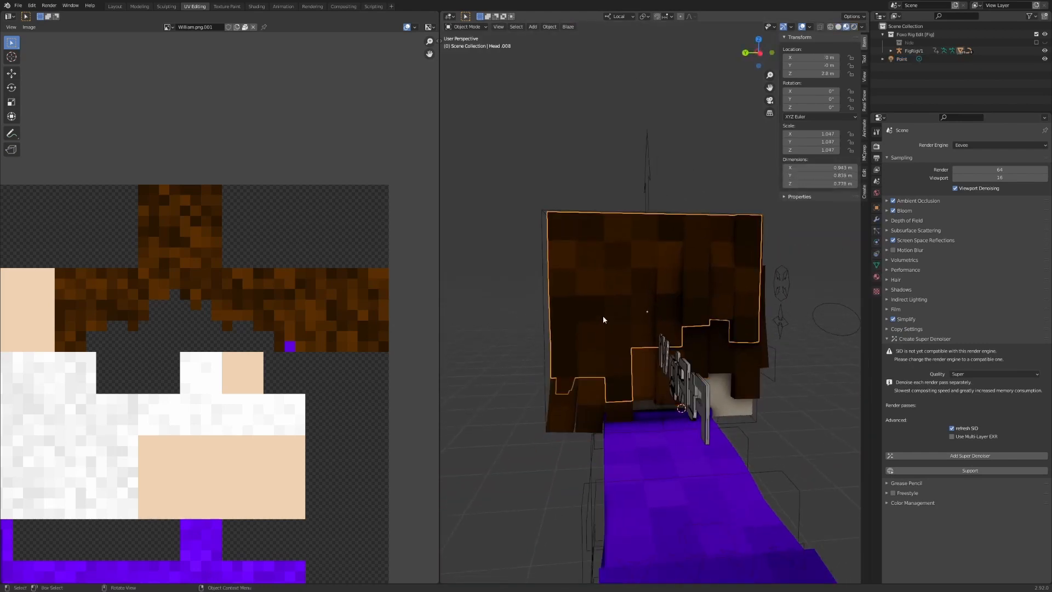
middle_drag(618, 312, 653, 305)
click(662, 319)
key(Tab)
scroll(672, 358, up, 2)
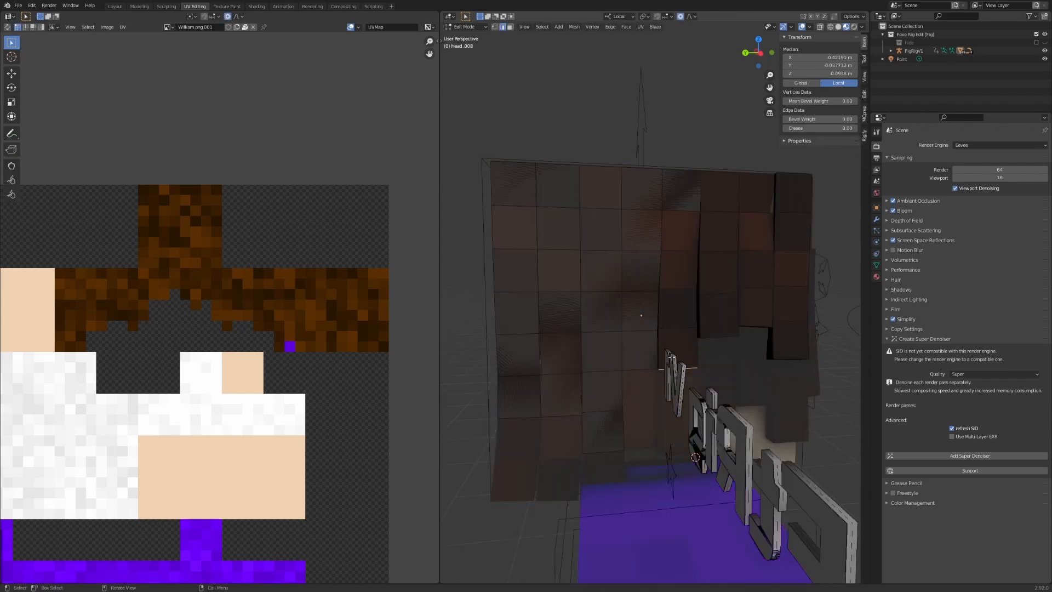
click(646, 194)
click(681, 192)
key(g)
click(699, 196)
middle_drag(728, 201, 665, 216)
scroll(672, 291, up, 4)
scroll(660, 329, down, 5)
key(ctrl+z)
key(ctrl+z)
key(ctrl+z)
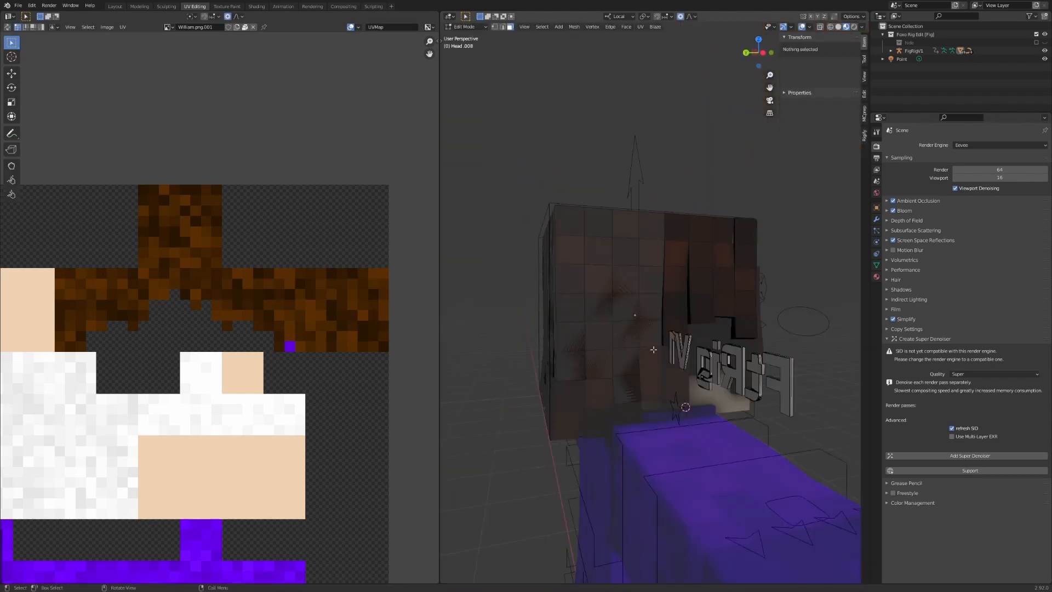
Step: Separate the fifth column of side faces as a strand and move and rotate its bottom edge outward
click(654, 350)
middle_drag(653, 350, 661, 343)
scroll(661, 343, up, 3)
click(658, 355)
ctrl+click(656, 145)
click(666, 382)
middle_drag(674, 383, 734, 373)
key(r)
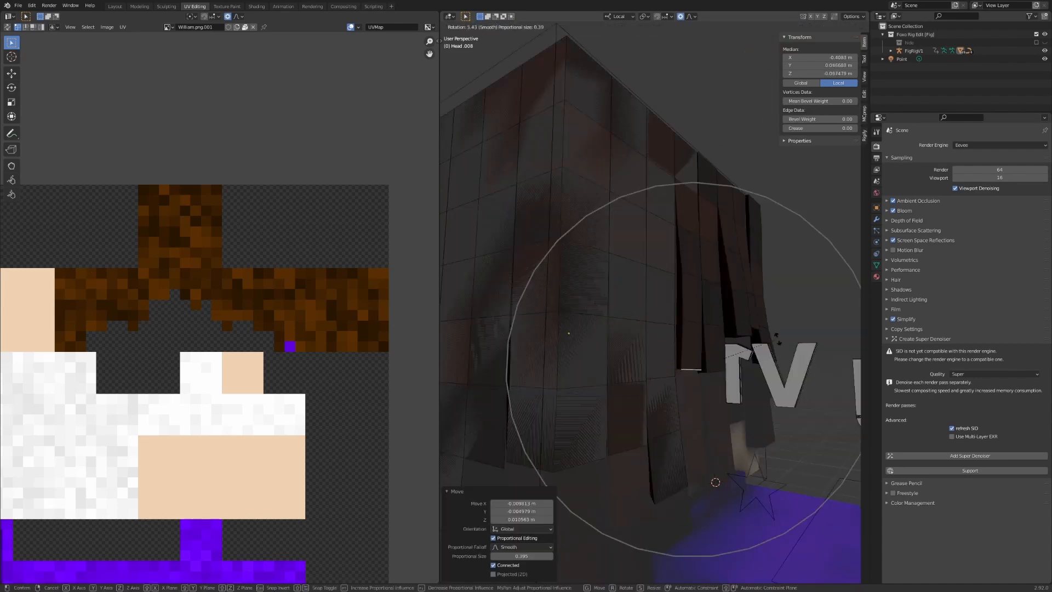
click(778, 340)
middle_drag(767, 341, 698, 335)
Step: Flare the sixth side strand outward by moving and rotating its bottom edge
click(570, 466)
key(g)
middle_drag(581, 438, 609, 384)
key(r)
key(g)
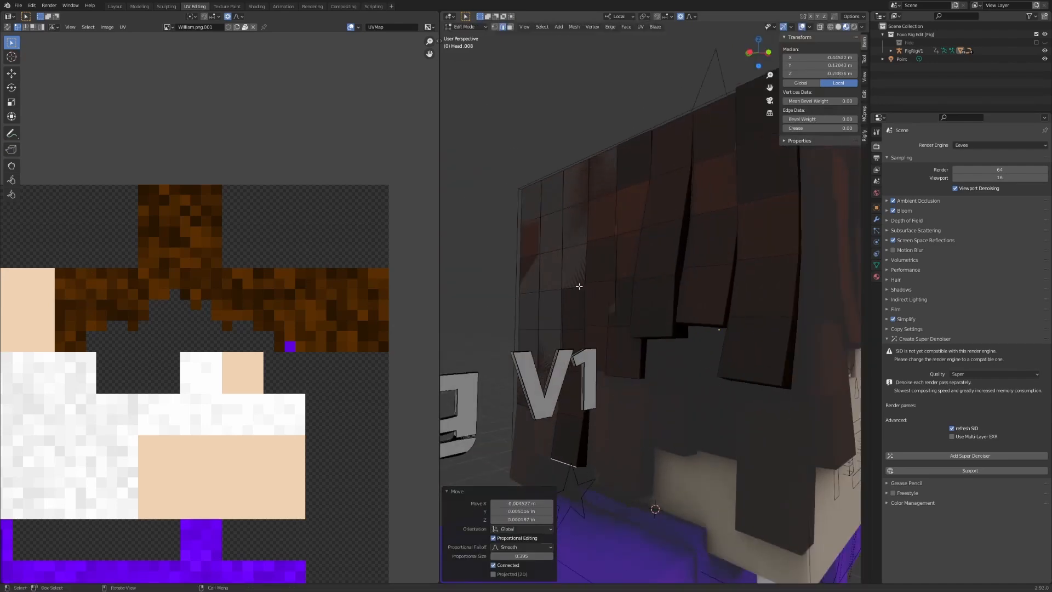
click(579, 286)
key(g)
click(573, 290)
middle_drag(573, 290, 627, 315)
Step: Rotate and move the bottom edge of the seventh side strand, next to the rear corner column
click(580, 393)
middle_drag(582, 395, 642, 383)
key(r)
click(689, 458)
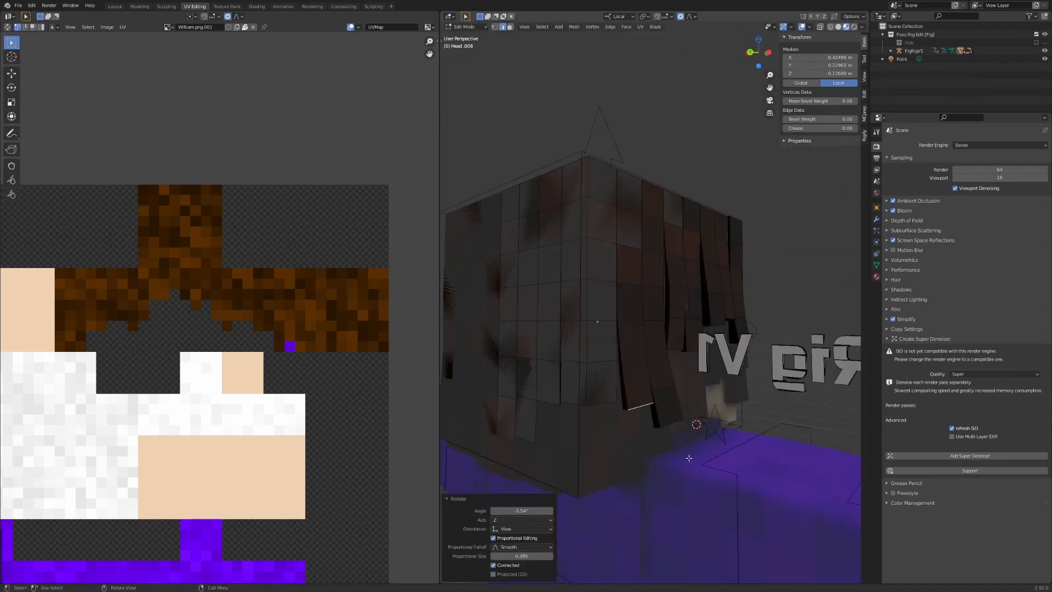
key(g)
click(664, 408)
Step: Refine the seventh strand's outward tilt with further rotations and moves of its edges
middle_drag(689, 458, 625, 384)
key(r)
key(r)
click(673, 391)
key(g)
click(555, 298)
key(g)
middle_drag(631, 305, 624, 315)
key(g)
click(625, 316)
Step: Select the rear-corner column of side faces and move it along the X axis
click(534, 412)
middle_drag(548, 408, 671, 384)
ctrl+click(654, 167)
middle_drag(655, 167, 700, 311)
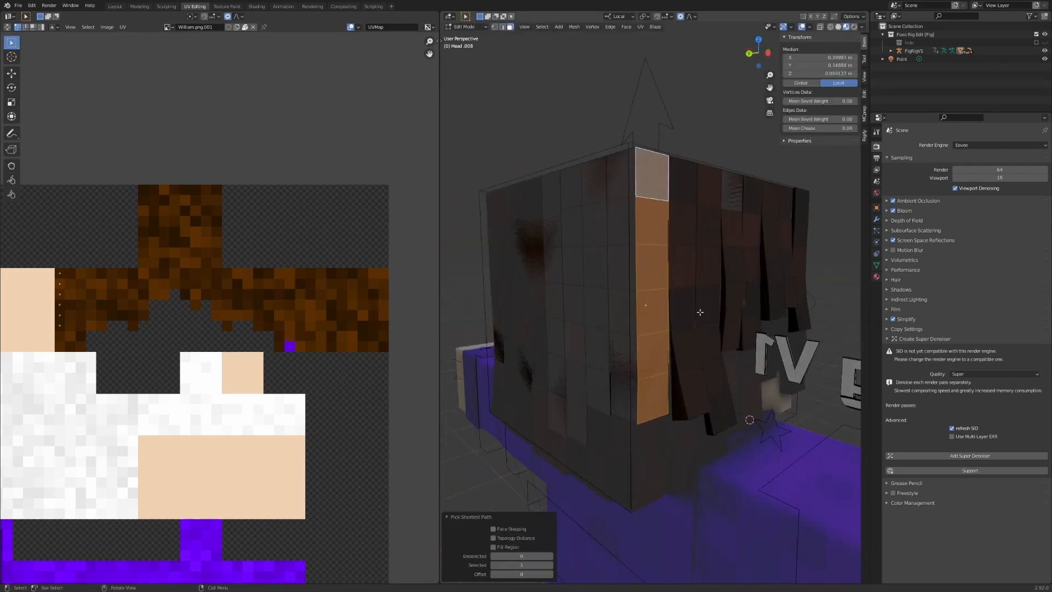
key(g)
key(x)
click(649, 413)
Step: Rotate the bottom edge of the rear-corner strand and select the small edge at its lower corner
mouse_move(649, 412)
middle_down()
mouse_move(707, 419)
mouse_move(703, 405)
mouse_move(657, 417)
mouse_move(696, 416)
mouse_move(634, 396)
mouse_move(629, 411)
middle_up()
key(2)
click(659, 417)
key(r)
click(692, 412)
click(634, 396)
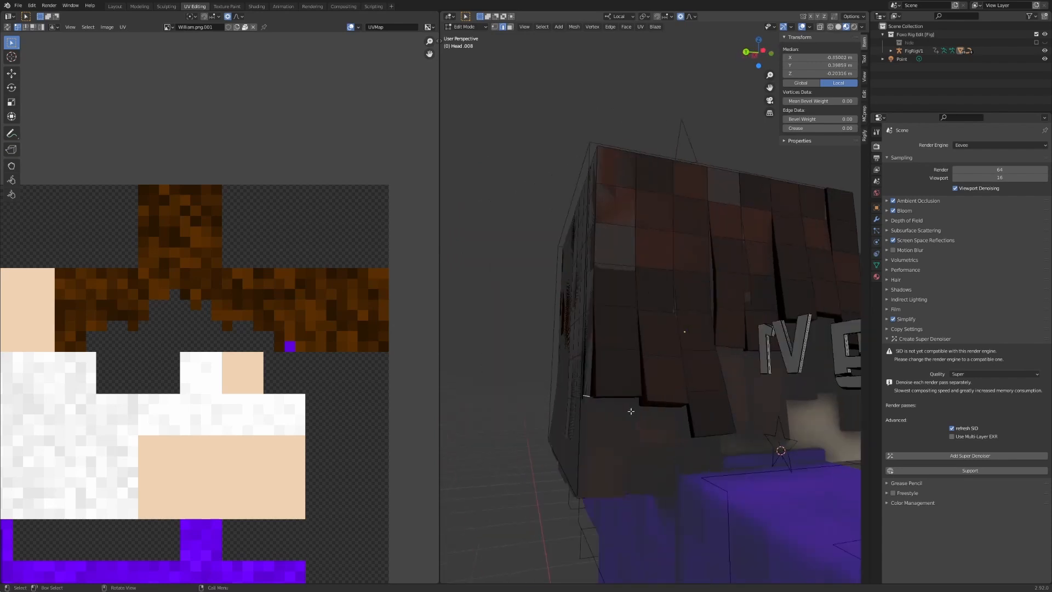
Step: Move the small edge at the rear-corner strand's lower corner and clear the selection
key(g)
shift+click(468, 427)
click(570, 397)
middle_drag(570, 397, 721, 408)
click(704, 382)
key(alt+a)
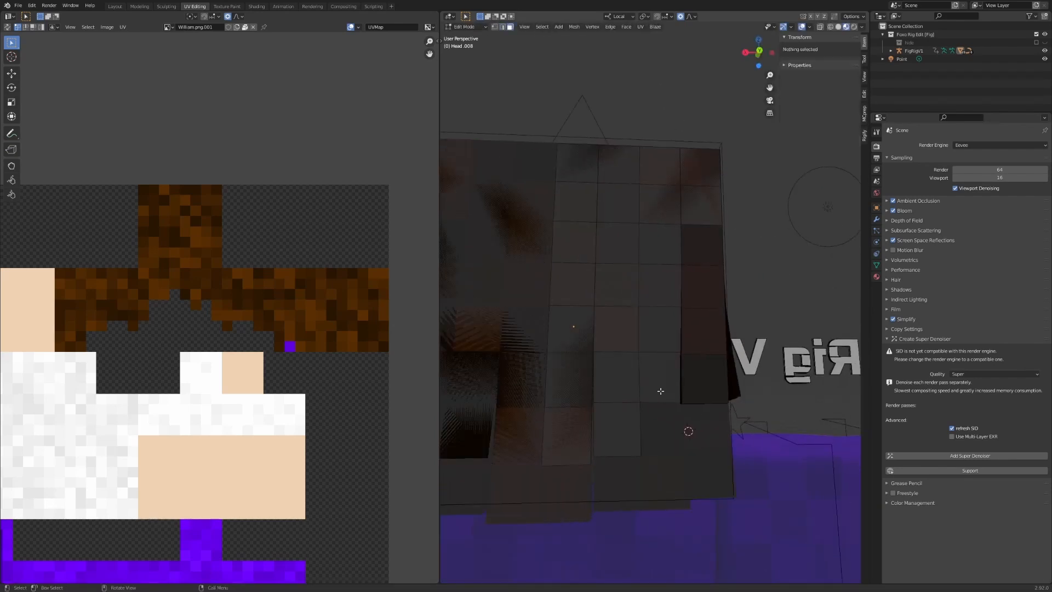
Step: Select the column of back faces next to the rear-corner column and split it into a separate strand
click(653, 168)
click(661, 392)
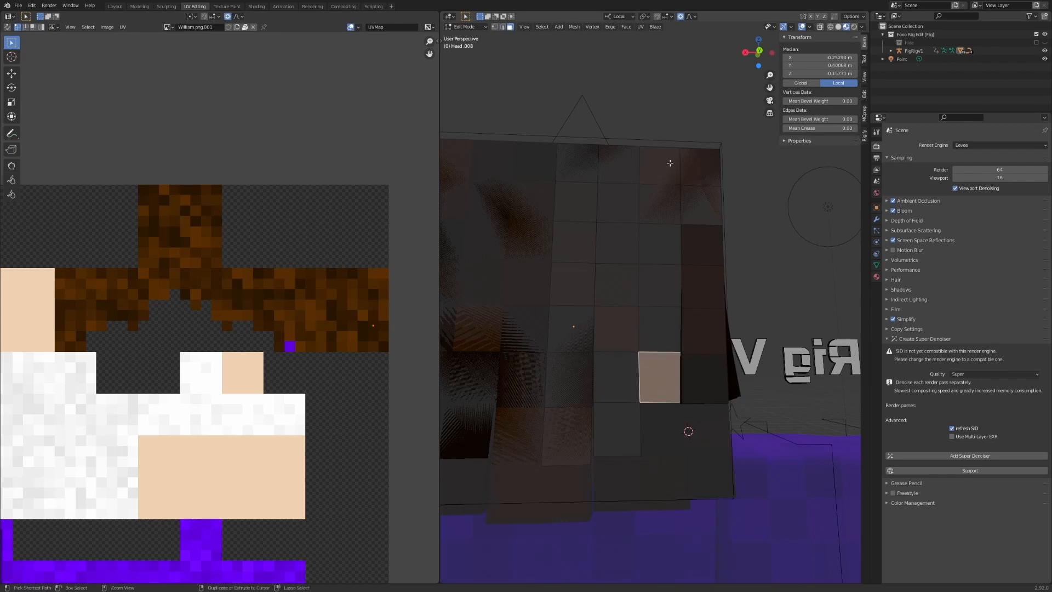
ctrl+click(670, 162)
key(y)
Step: Rotate the bottom edge of the back strand next to the corner with trackball rotation and move it outward
key(1)
click(660, 404)
middle_drag(658, 403, 778, 403)
key(2)
click(714, 395)
key(r)
key(r)
click(743, 393)
key(g)
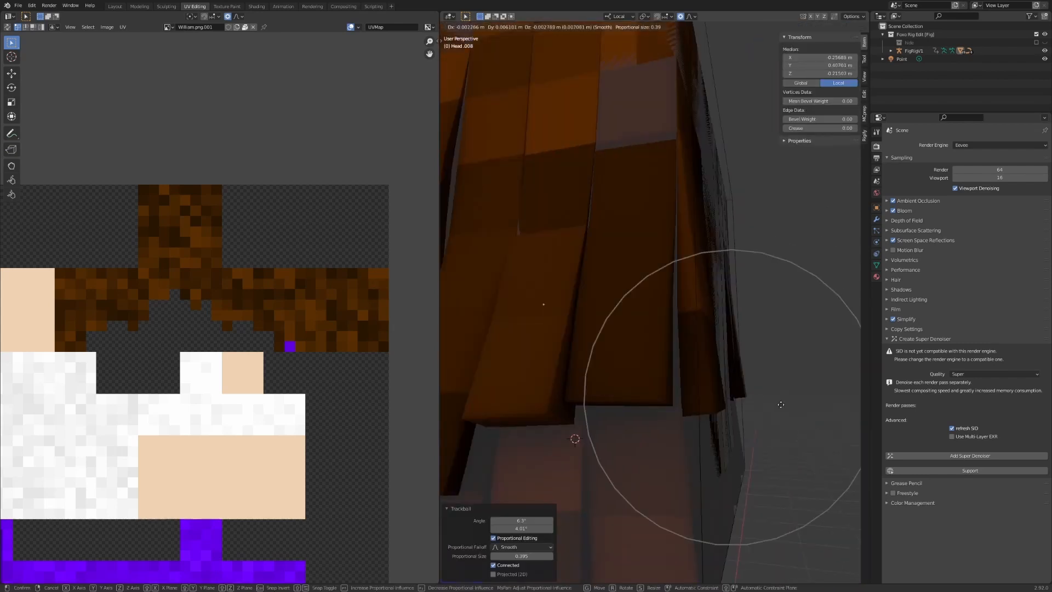
click(780, 404)
alt+drag(779, 405, 666, 426)
Step: Move and rotate the bottom edge of the third back strand so it flares away from the head
click(639, 457)
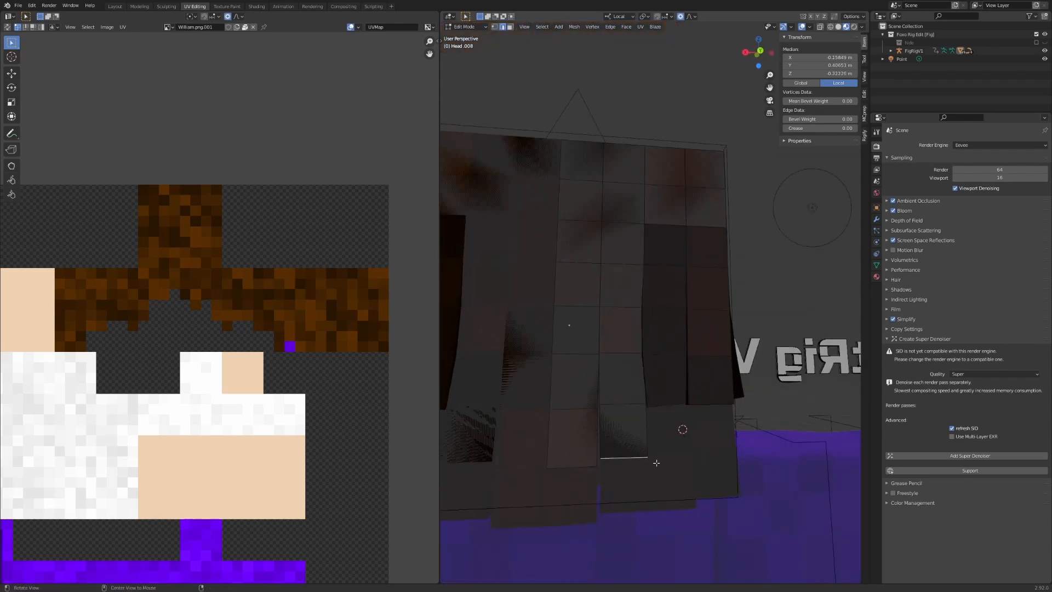
key(g)
alt+drag(657, 463, 679, 411)
click(696, 422)
key(r)
click(702, 406)
key(g)
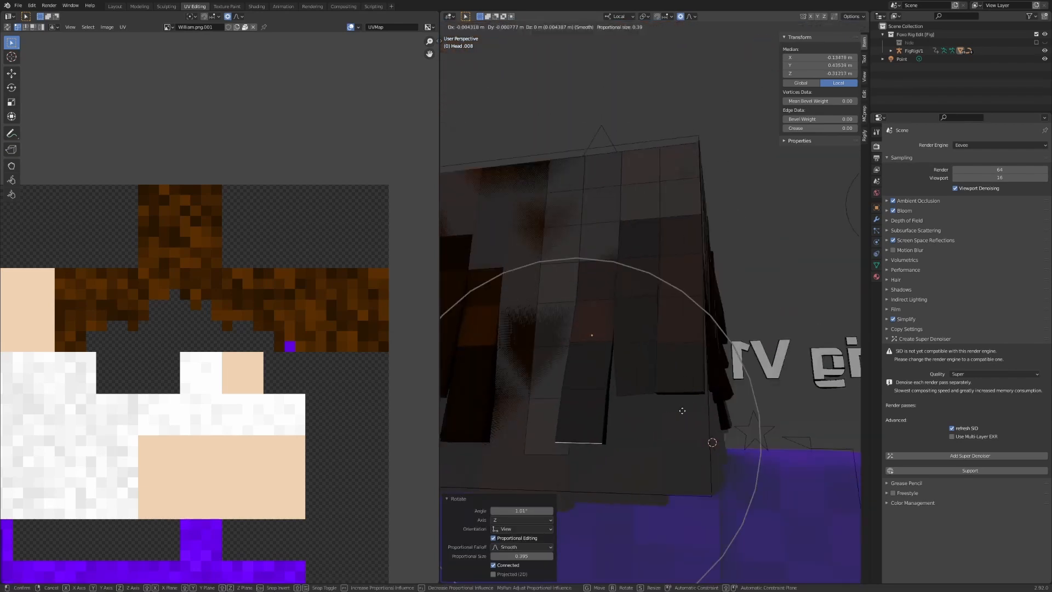
click(817, 415)
alt+drag(817, 416, 759, 429)
click(779, 420)
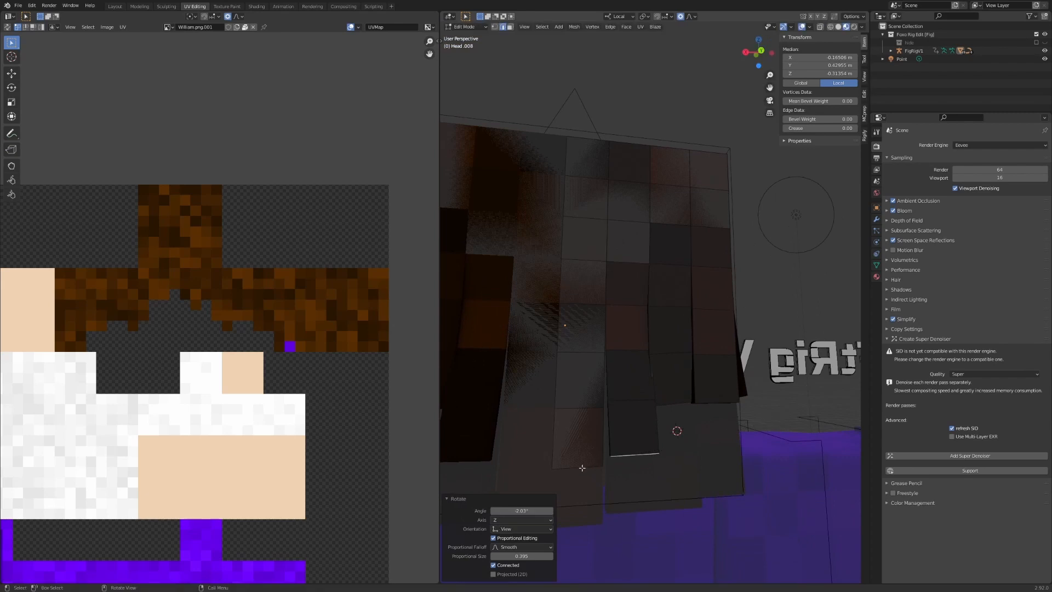
Step: Try to move the bottom edge of the back strand nearest the centre line outward
alt+drag(582, 467, 660, 457)
key(g)
click(453, 448)
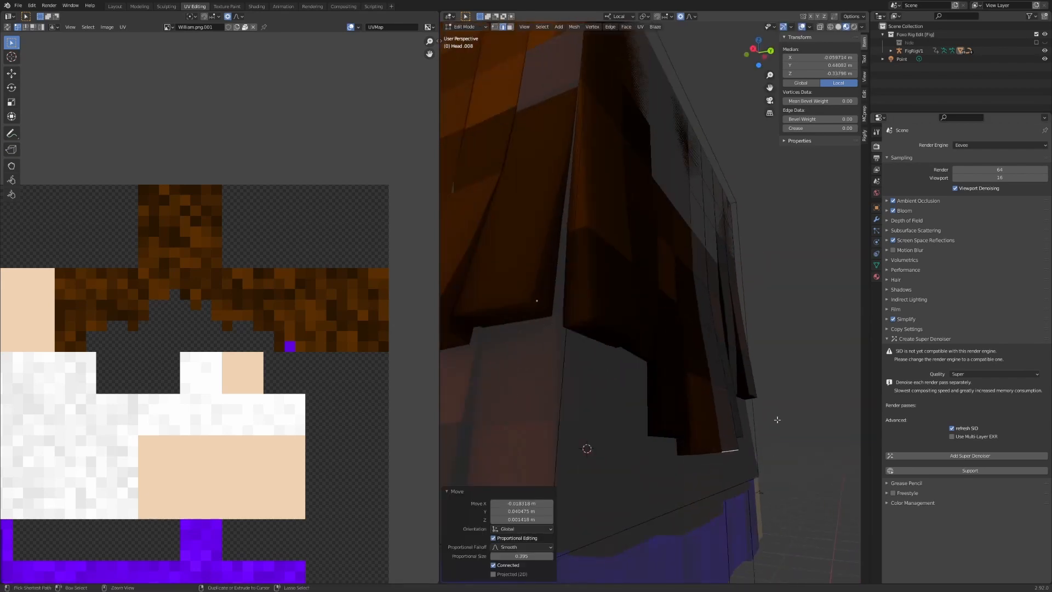
alt+drag(453, 448, 694, 427)
Step: Turn off clipping in the Mirror modifier and test whether the centre back strand's bottom edge moves freely
click(877, 220)
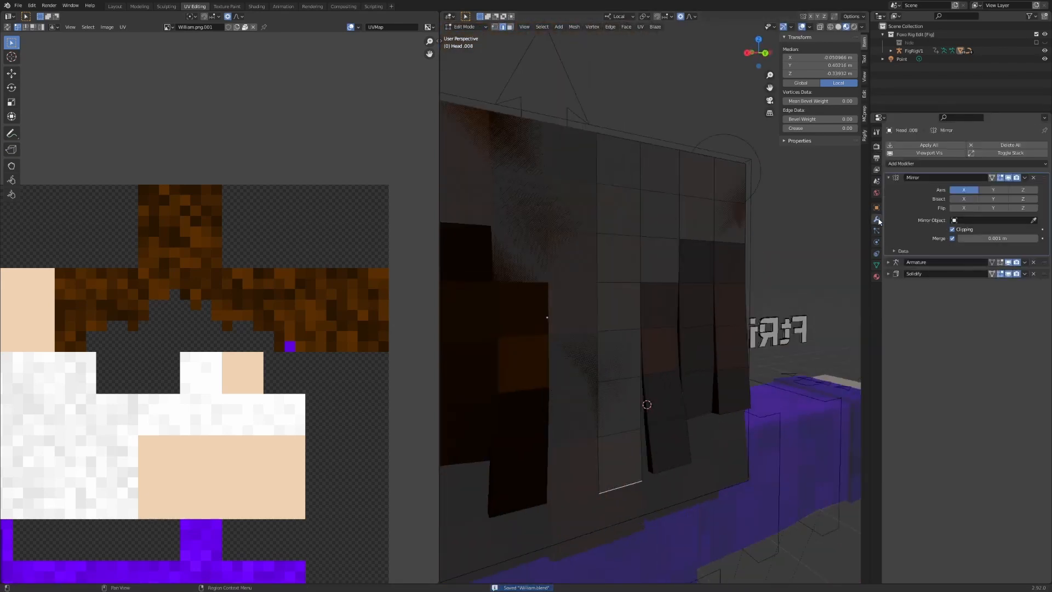
alt+drag(625, 362, 697, 363)
key(g)
right_click(740, 354)
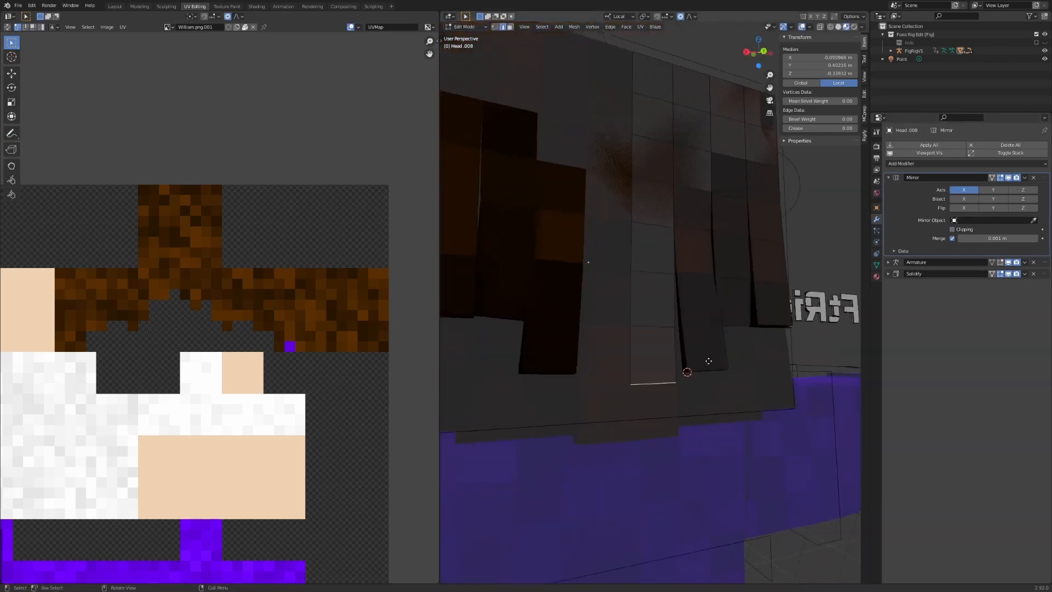
key(g)
right_click(700, 365)
Step: Move and rotate the bottom edge of the centre back strand to flare it outward
middle_drag(635, 355, 702, 390)
key(g)
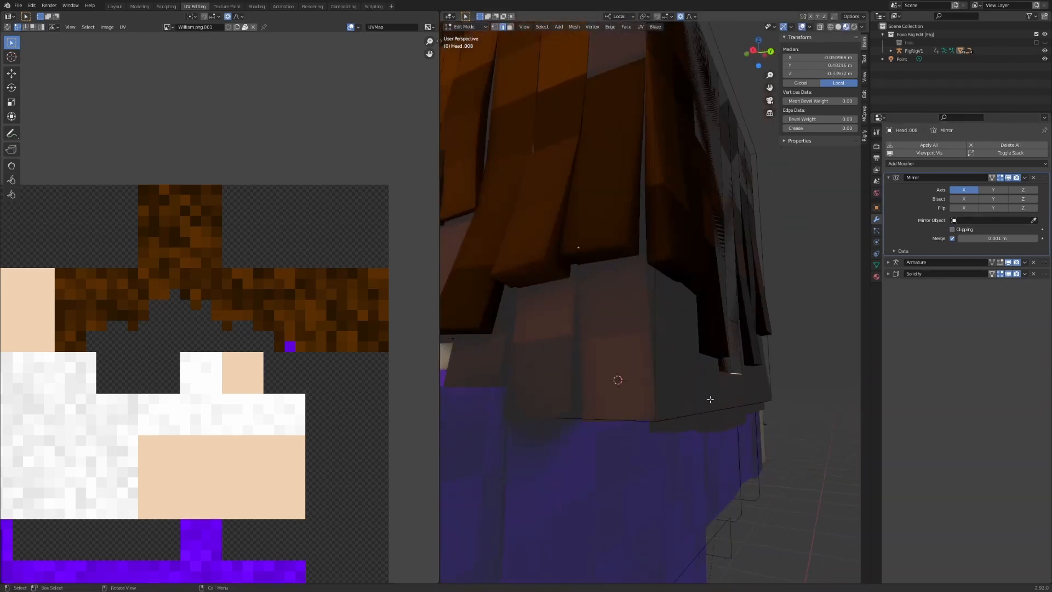
click(817, 409)
middle_drag(816, 409, 707, 405)
key(r)
key(r)
click(696, 417)
key(g)
click(649, 412)
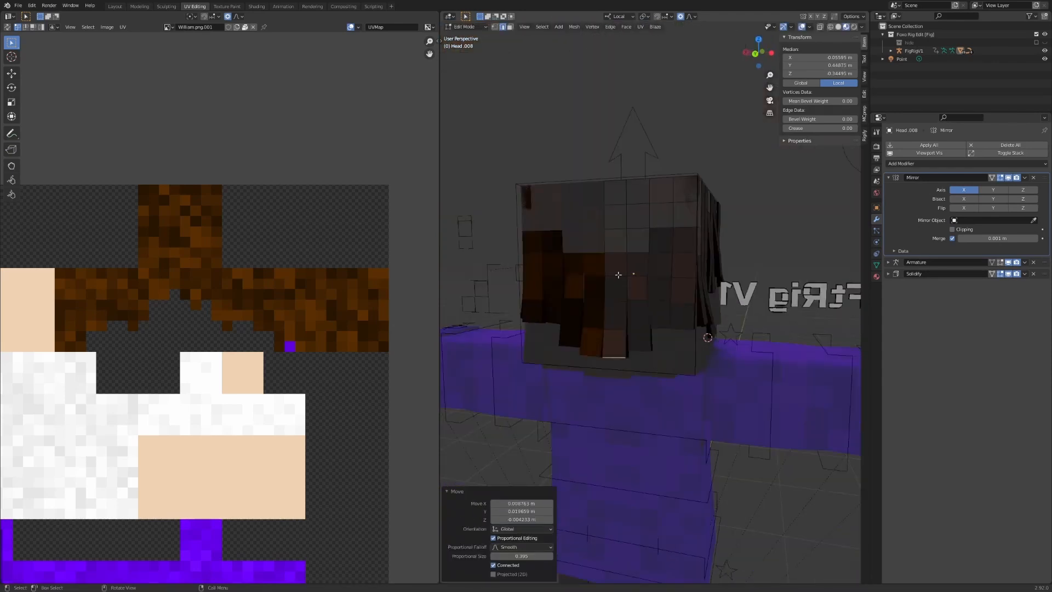
Step: Check the strands outside Edit Mode, then move a mid-height edge on one of the back strands
click(621, 269)
key(Tab)
middle_drag(624, 272, 607, 371)
key(Tab)
click(623, 322)
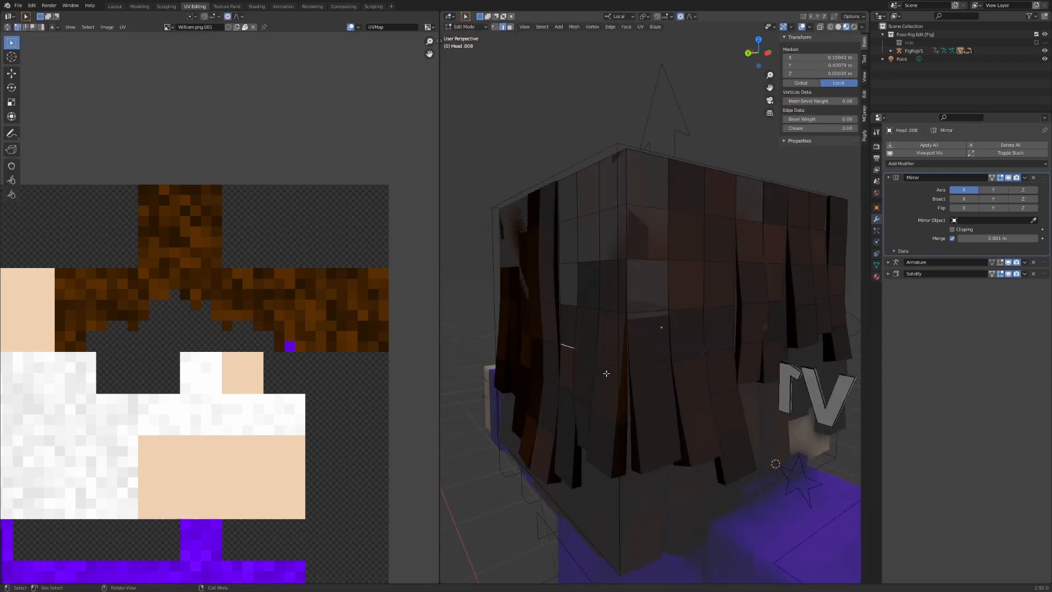
key(g)
click(601, 291)
Step: Inspect the flared hair in Object Mode and open the other hair layer in Edit Mode
middle_drag(601, 291, 704, 285)
key(Tab)
scroll(639, 321, down, 5)
scroll(646, 255, up, 4)
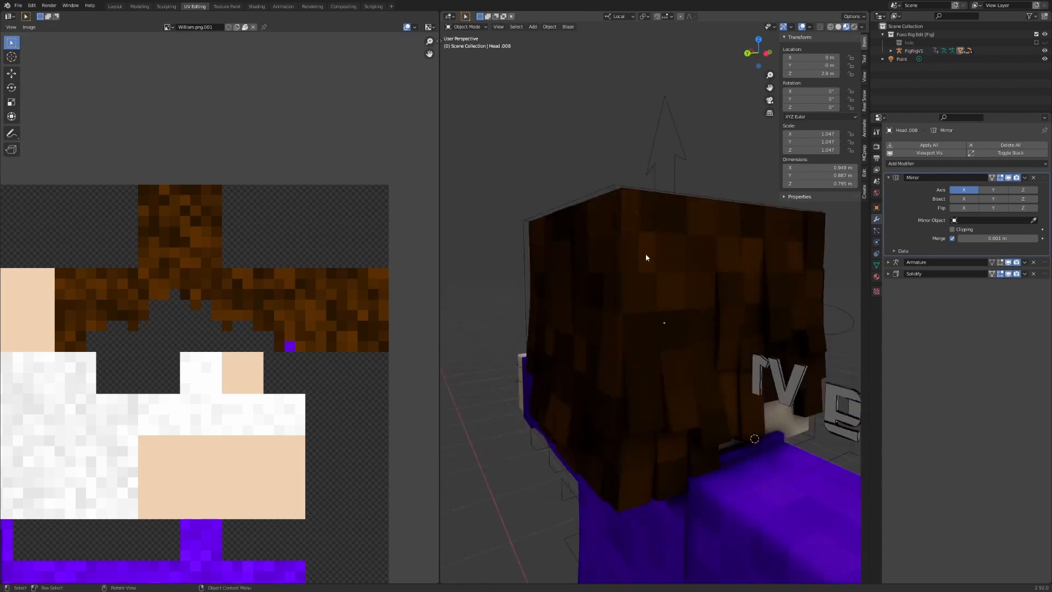
click(652, 287)
key(Tab)
middle_drag(646, 254, 607, 320)
click(725, 235)
key(Tab)
scroll(655, 281, down, 1)
right_click(607, 319)
key(Tab)
middle_drag(672, 306, 653, 266)
Step: Nudge single faces of this hair layer on the side and back near the rear corner
key(g)
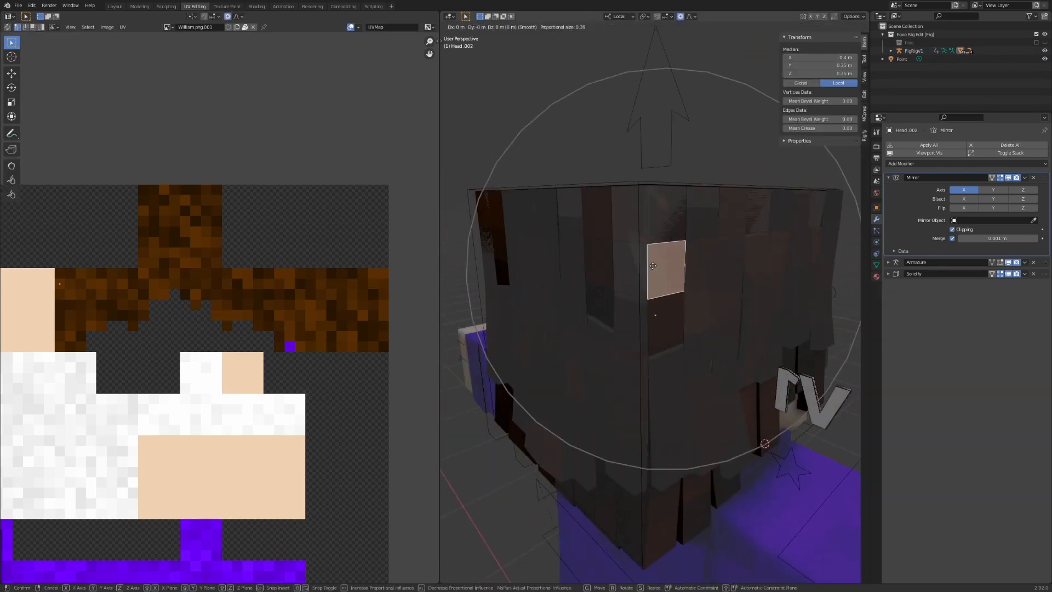
click(659, 266)
alt+drag(606, 264, 638, 274)
click(711, 280)
key(g)
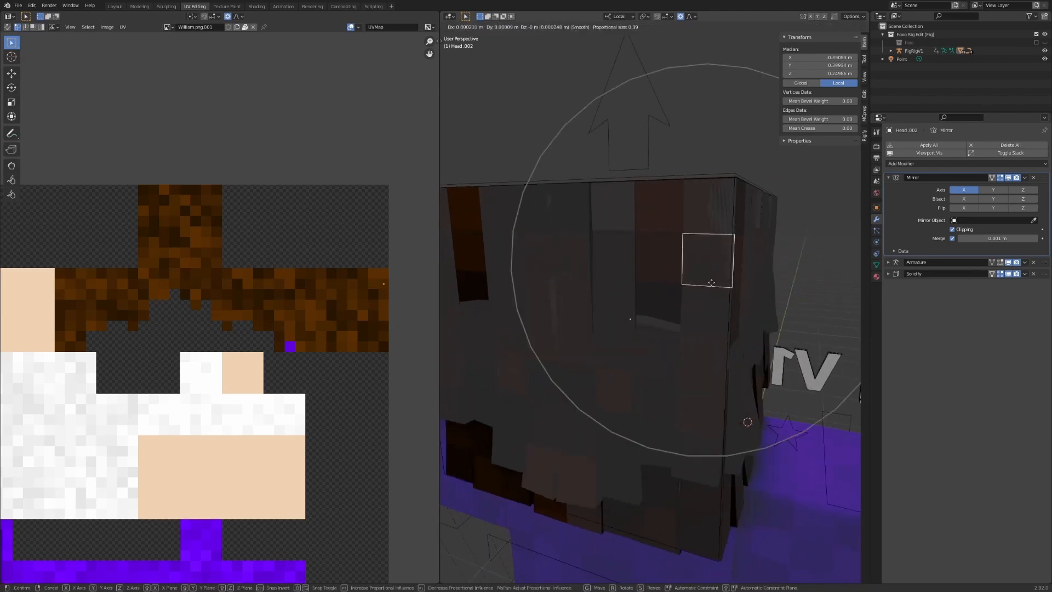
click(713, 282)
alt+drag(745, 284, 697, 293)
key(ctrl+z)
click(685, 293)
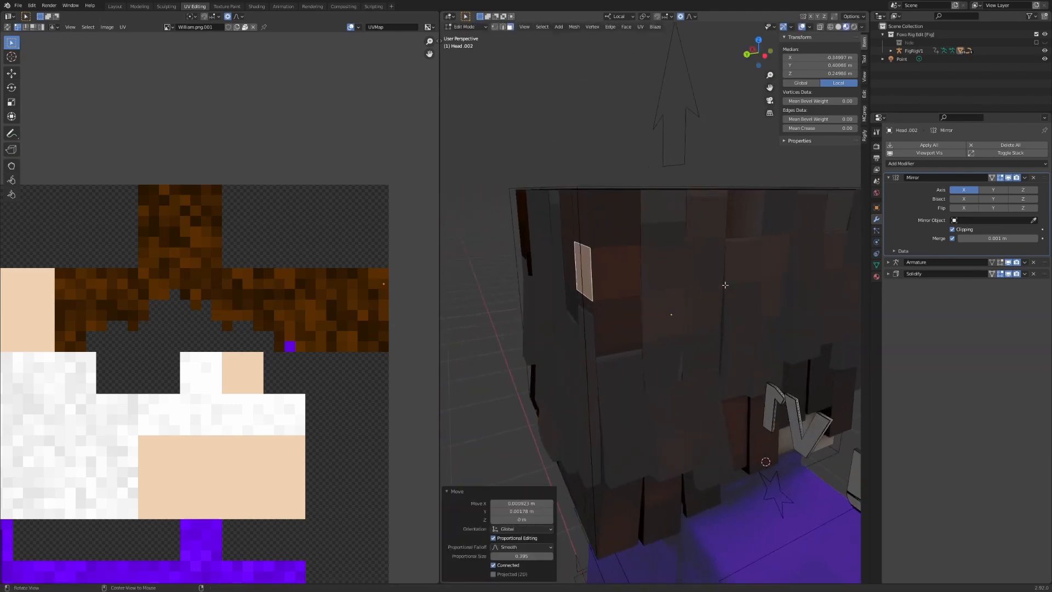
middle_drag(684, 294, 657, 258)
key(g)
click(653, 269)
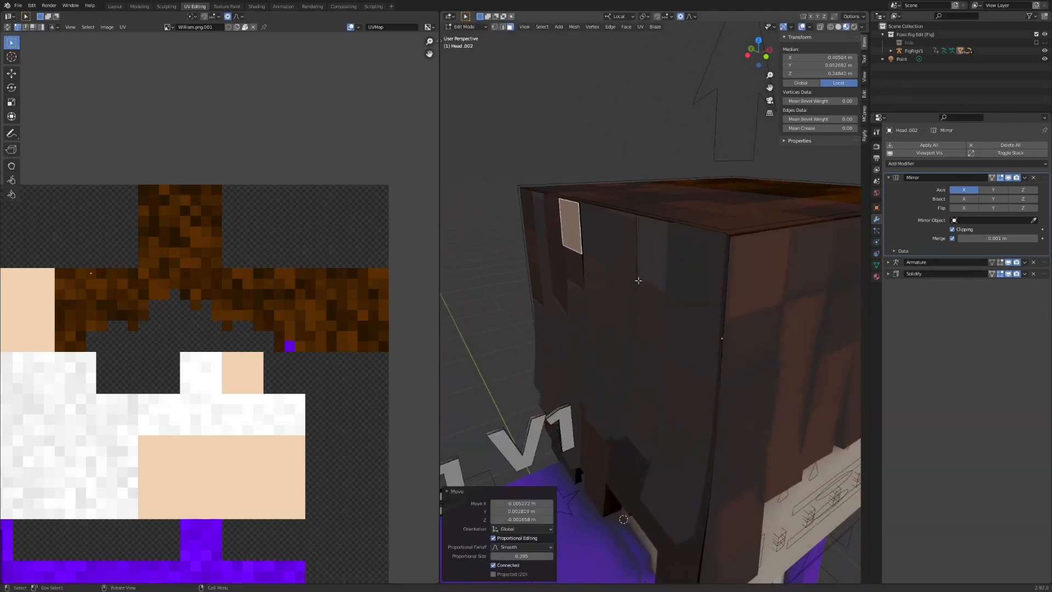
Step: Test the upper hair layer with a cancelled move along Z, then join both hair layers into one object
key(Tab)
middle_drag(550, 291, 669, 335)
scroll(755, 302, down, 3)
click(674, 306)
key(g)
right_click(658, 310)
key(g)
key(z)
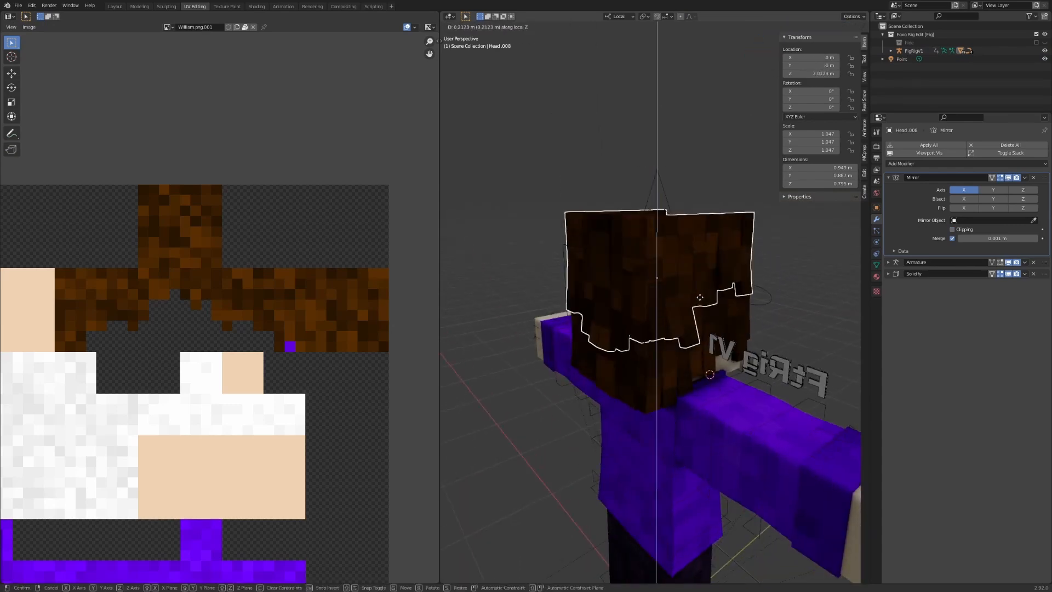
right_click(645, 386)
key(ctrl+j)
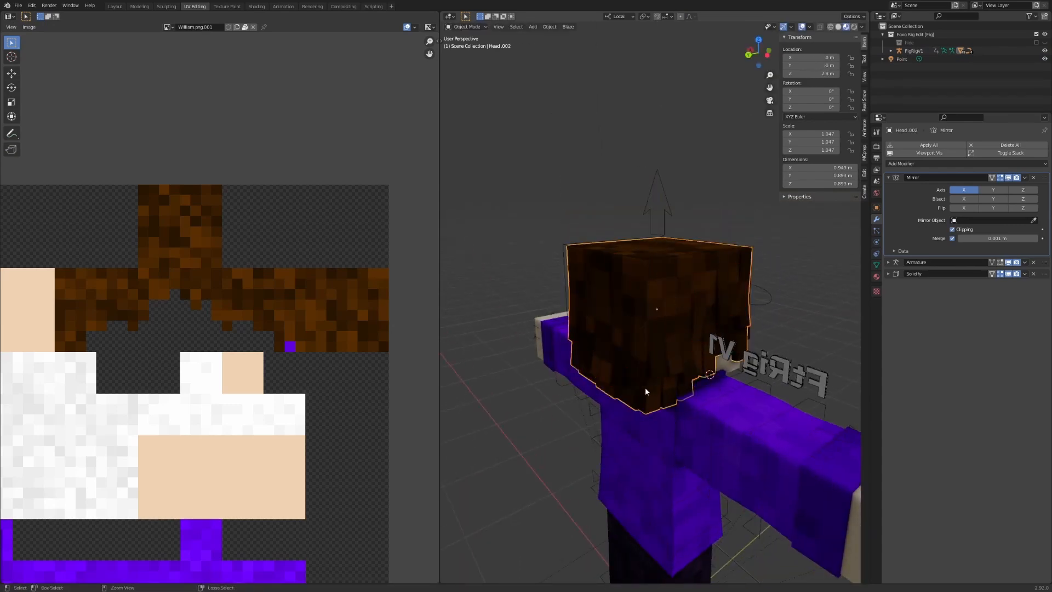
Step: Examine the joined hair from the back and front, using cancelled test moves to check what belongs to it
key(a)
key(a)
click(679, 308)
scroll(692, 352, up, 4)
middle_drag(692, 351, 592, 320)
scroll(592, 320, down, 4)
key(g)
right_click(685, 349)
middle_drag(685, 349, 657, 373)
scroll(657, 372, down, 3)
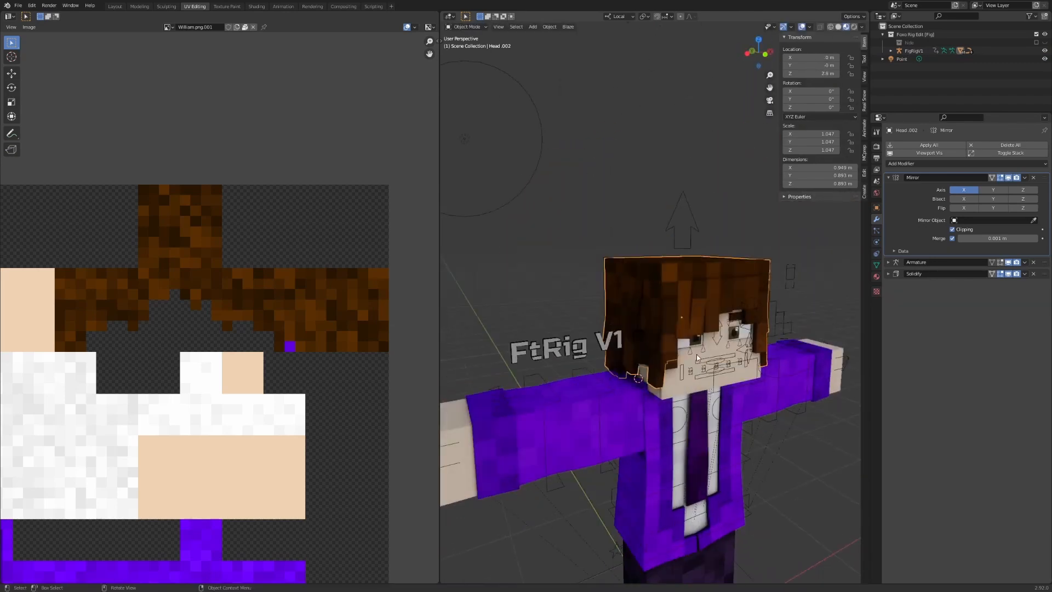
key(g)
key(z)
right_click(698, 296)
Step: Select the front fringe object, enter Edit Mode, and move and rotate an edge of a fringe strand
click(728, 321)
middle_drag(733, 330, 692, 324)
key(g)
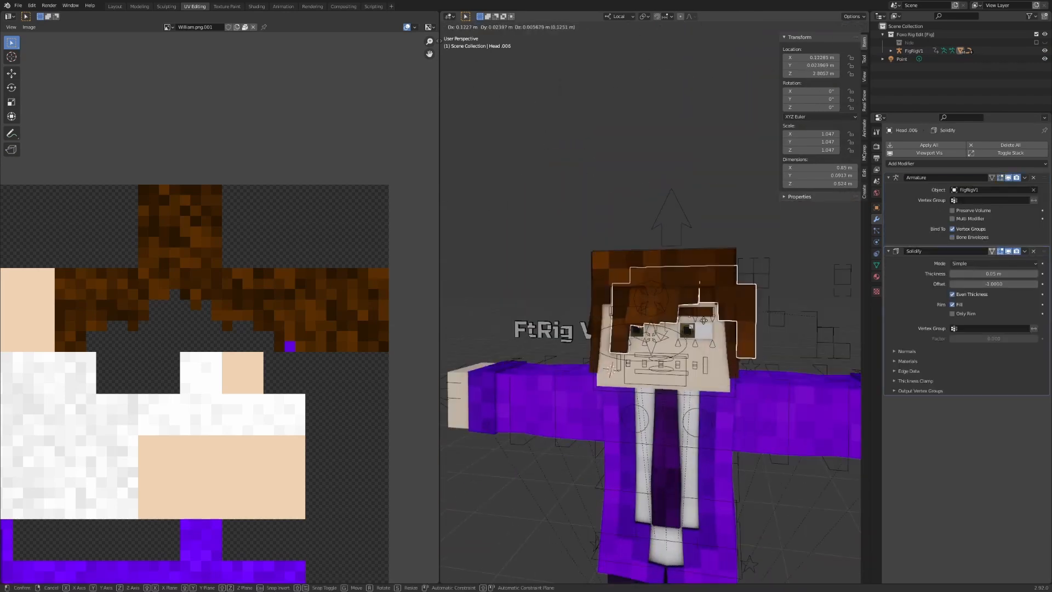
right_click(699, 321)
scroll(603, 331, up, 2)
middle_drag(603, 332, 658, 350)
key(Tab)
key(2)
click(646, 342)
key(g)
click(618, 346)
key(g)
key(r)
Step: Move faces of the front fringe with proportional editing to reshape its strands
key(3)
click(711, 301)
middle_drag(710, 301, 613, 309)
key(g)
click(682, 315)
scroll(684, 305, up, 8)
scroll(684, 304, down, 7)
key(g)
click(694, 253)
Step: Move a fringe edge and check the shape with the viewport overlays toggled off
key(2)
click(699, 290)
key(g)
key(shift+alt+z)
key(g)
click(597, 303)
middle_drag(548, 304, 592, 310)
key(shift+alt+z)
Step: Move and rotate the bottom edge of the fringe strand above the outer side of the character's left eye
key(3)
click(703, 277)
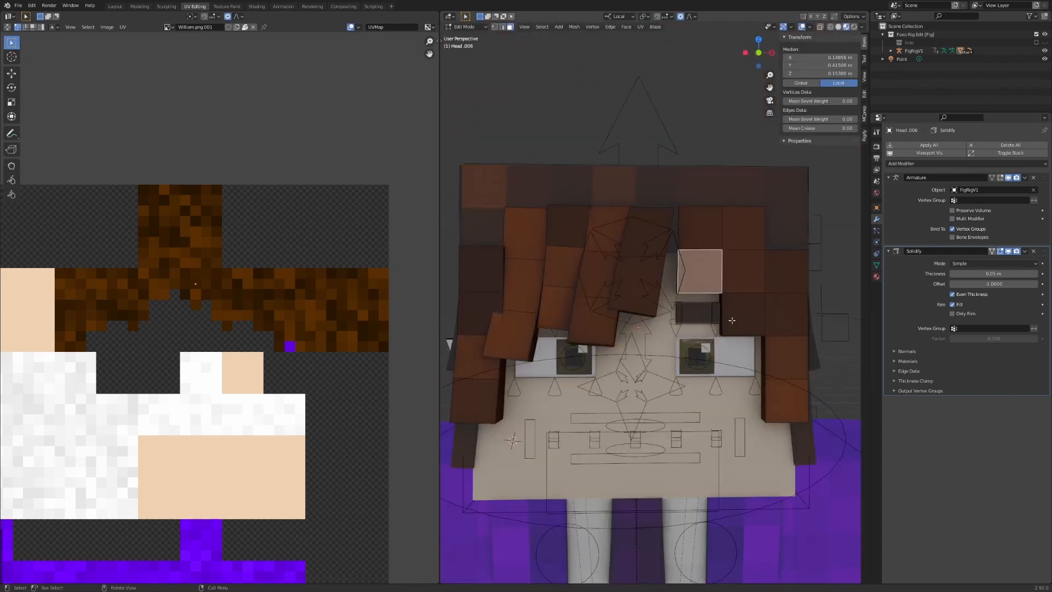
click(734, 320)
shift+click(705, 275)
key(2)
click(739, 335)
middle_drag(739, 334, 792, 323)
key(g)
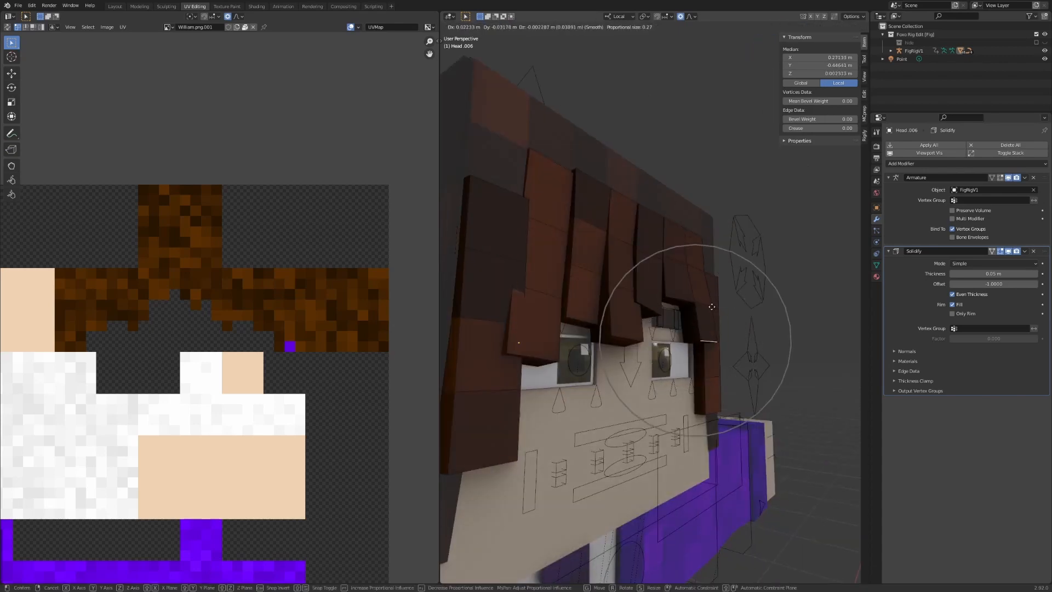
scroll(737, 353, down, 5)
click(739, 356)
key(r)
click(743, 359)
middle_drag(743, 360, 692, 362)
Step: Rotate and move the bottom edge of the outermost fringe strand beside the character's left eye
click(782, 359)
key(r)
click(754, 403)
middle_drag(754, 403, 652, 397)
key(g)
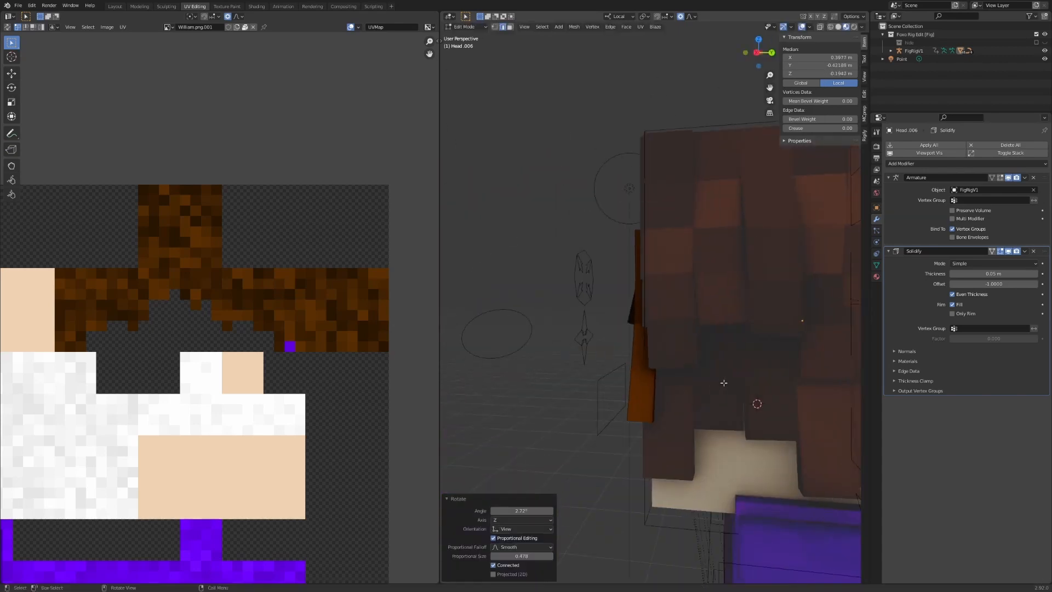
middle_drag(548, 306, 646, 292)
Step: Move and rotate the top edge of the fringe strand in the middle of the forehead with proportional editing
click(666, 260)
key(g)
click(740, 320)
key(r)
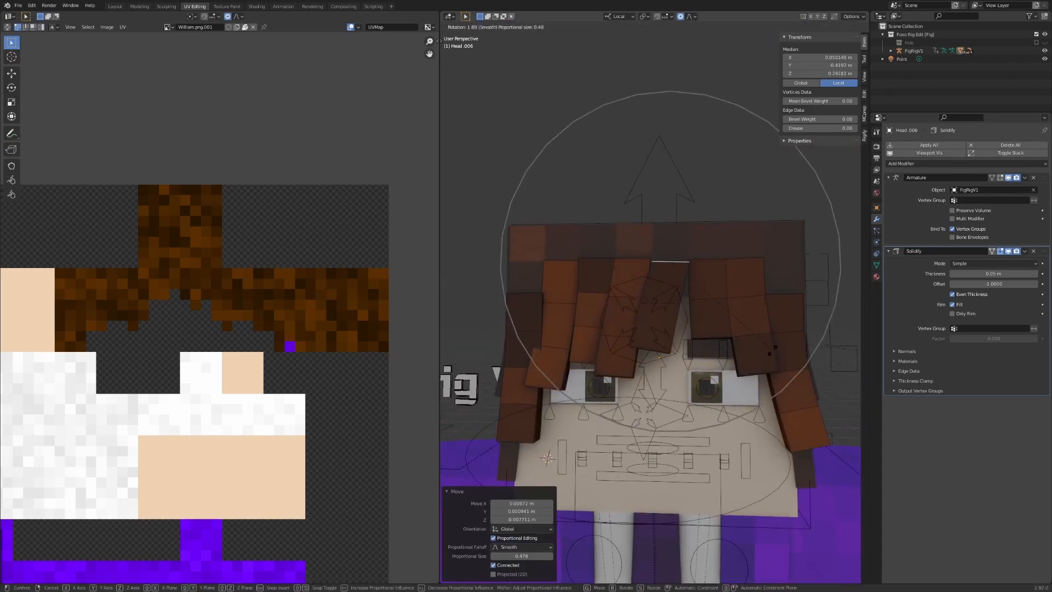
click(734, 329)
Step: Move the bottom edge of the middle fringe strand and save the file
click(655, 350)
key(g)
shift+click(713, 373)
click(694, 406)
key(Tab)
key(ctrl+s)
middle_drag(677, 366, 690, 341)
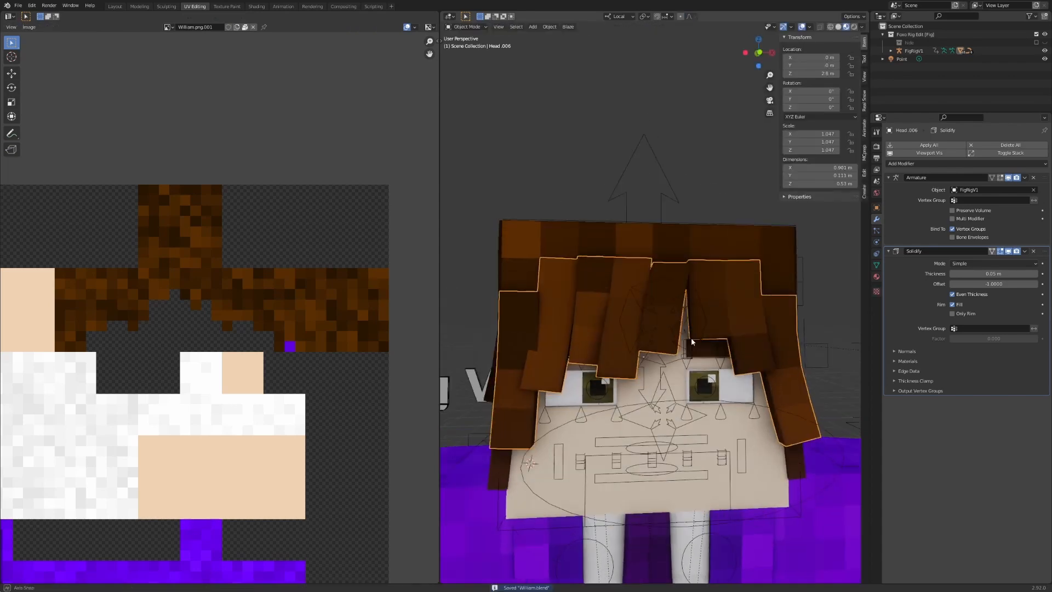
Step: Duplicate the linked three-face fringe strand above the outer side of the character's right eye and place the copy beside it
key(Tab)
key(3)
middle_drag(668, 287, 663, 295)
click(560, 286)
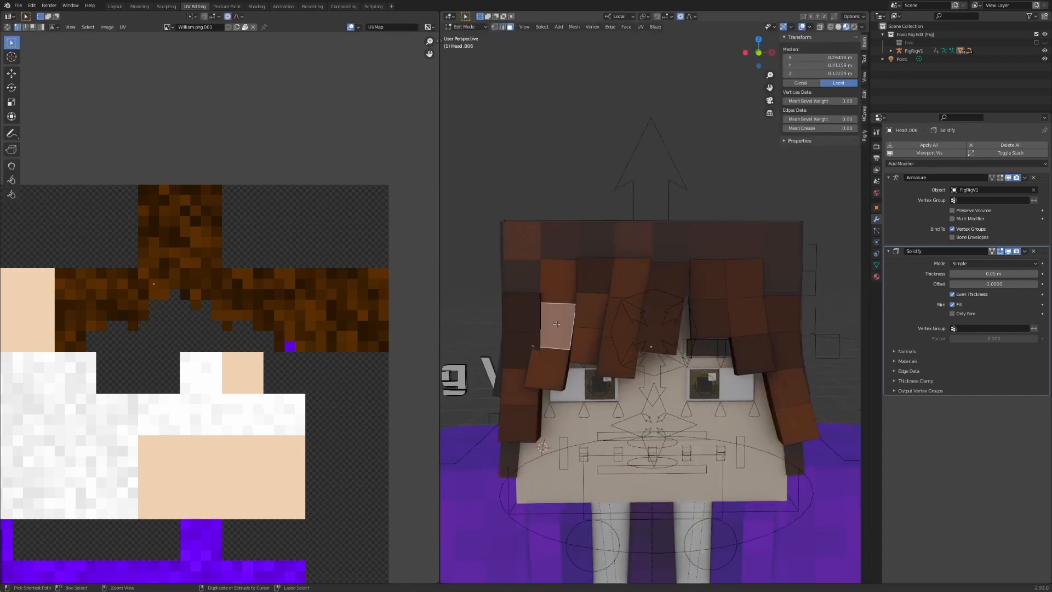
key(ctrl+l)
middle_drag(544, 295, 562, 299)
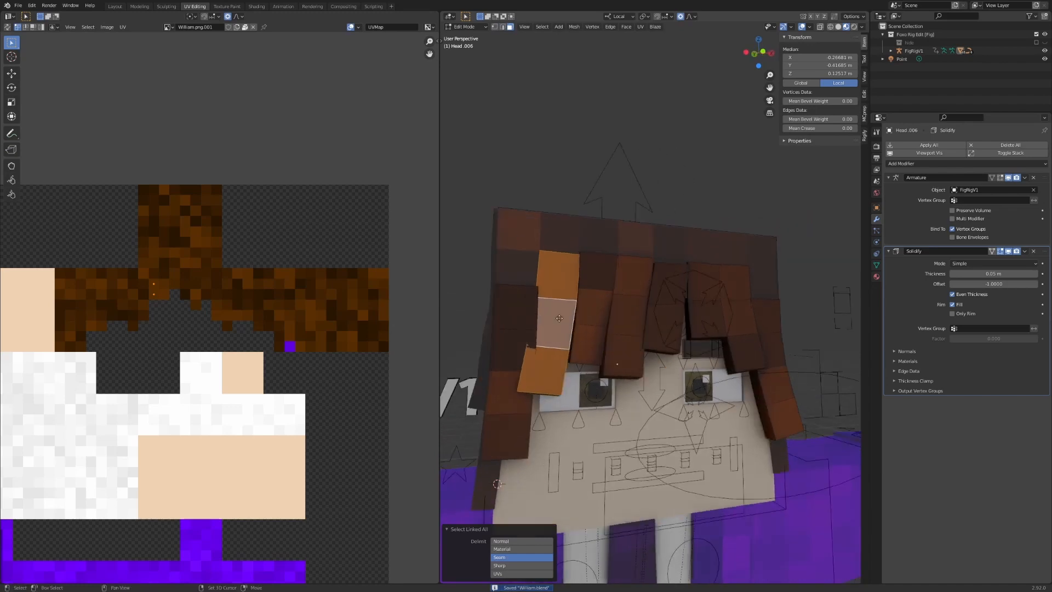
key(shift+d)
click(592, 297)
Step: Move and rotate the copied strand over the upper fringe and shift the edge above its lowest face
middle_drag(666, 296, 584, 312)
key(g)
click(621, 296)
key(r)
click(773, 278)
click(581, 322)
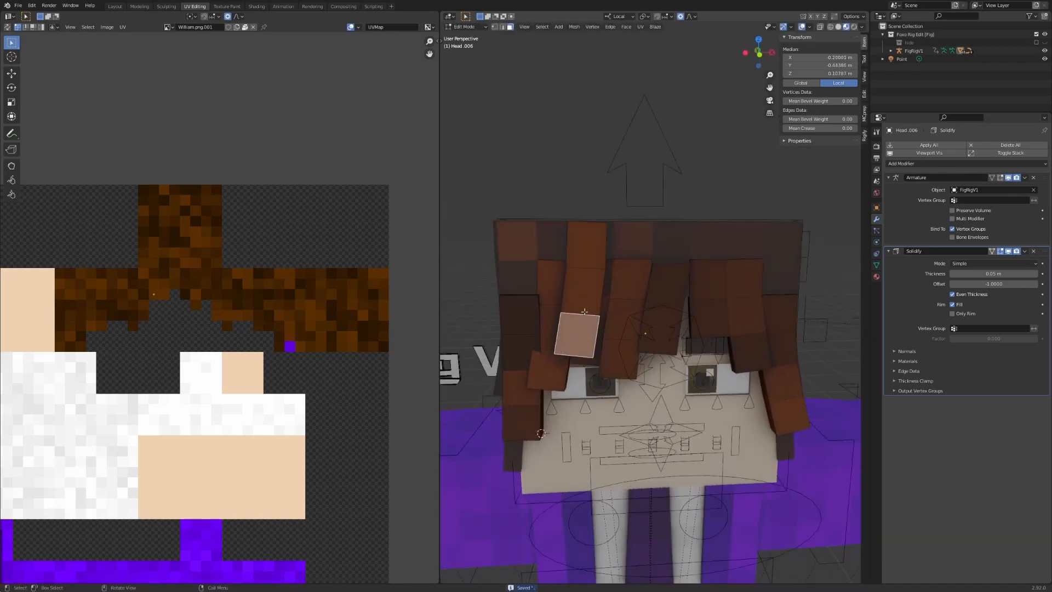
click(584, 315)
key(g)
click(624, 322)
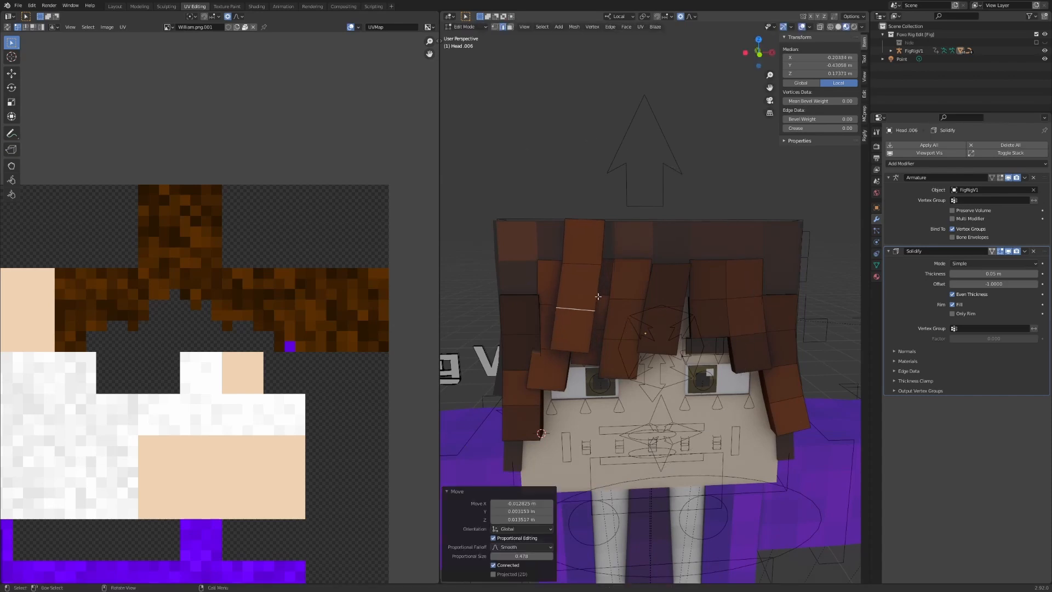
Step: Duplicate the new linked strand toward the middle of the fringe and delete the copy's top face
key(3)
click(625, 320)
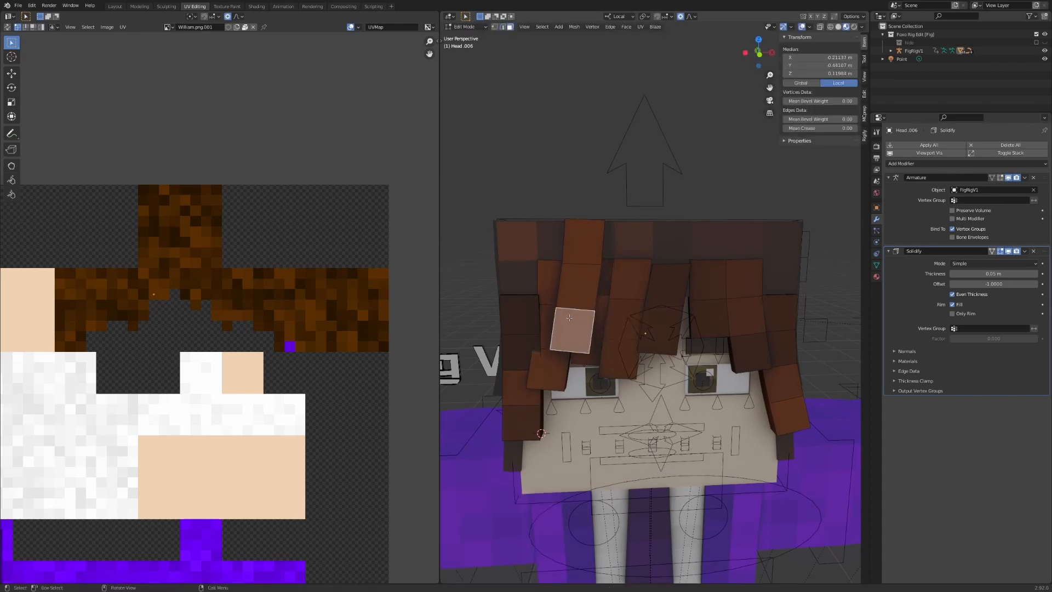
key(ctrl+l)
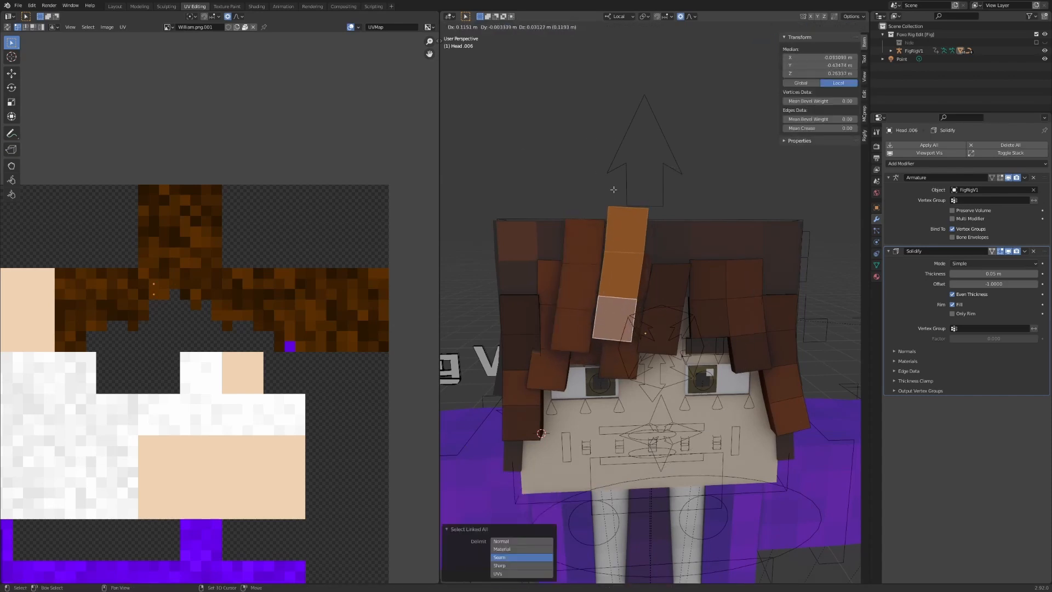
click(614, 190)
click(629, 233)
key(x)
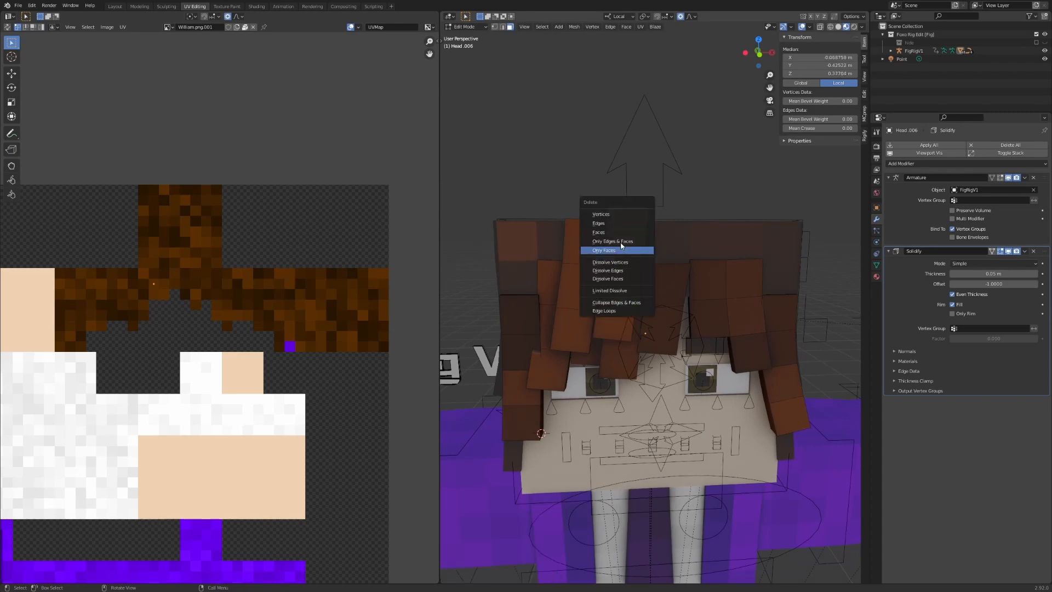
click(620, 232)
Step: Move the top edge and rotate the bottom edge of the shortened two-face strand
click(624, 254)
key(g)
click(625, 243)
click(620, 331)
key(r)
click(623, 323)
key(3)
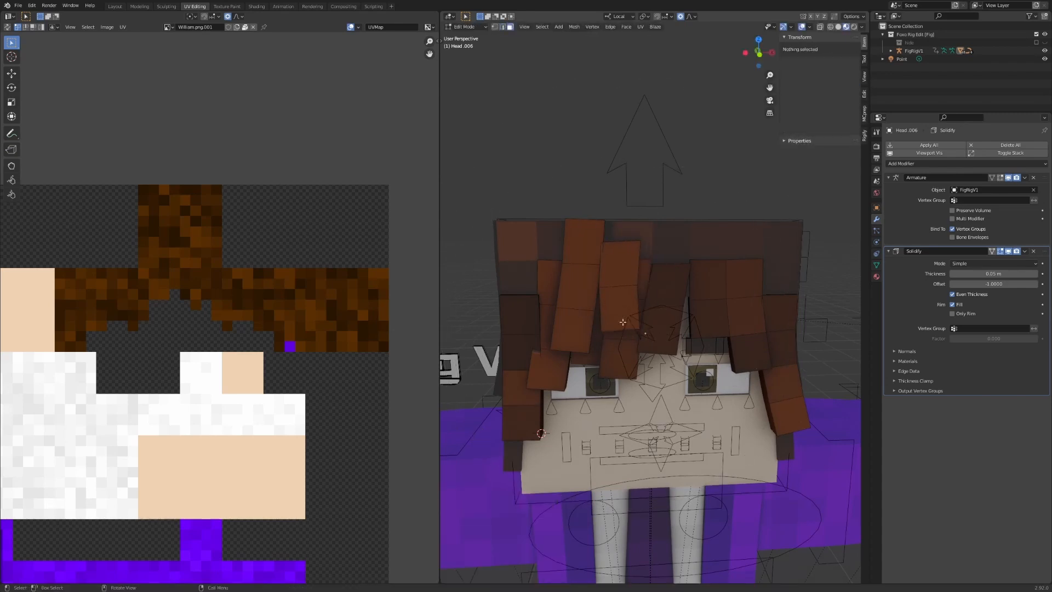
Step: Save the file and move the shortened strand's two UV faces onto neighbouring pixels of the hair texture
click(623, 318)
shift+click(620, 269)
middle_drag(620, 268, 630, 299)
key(ctrl+s)
scroll(138, 282, up, 6)
key(g)
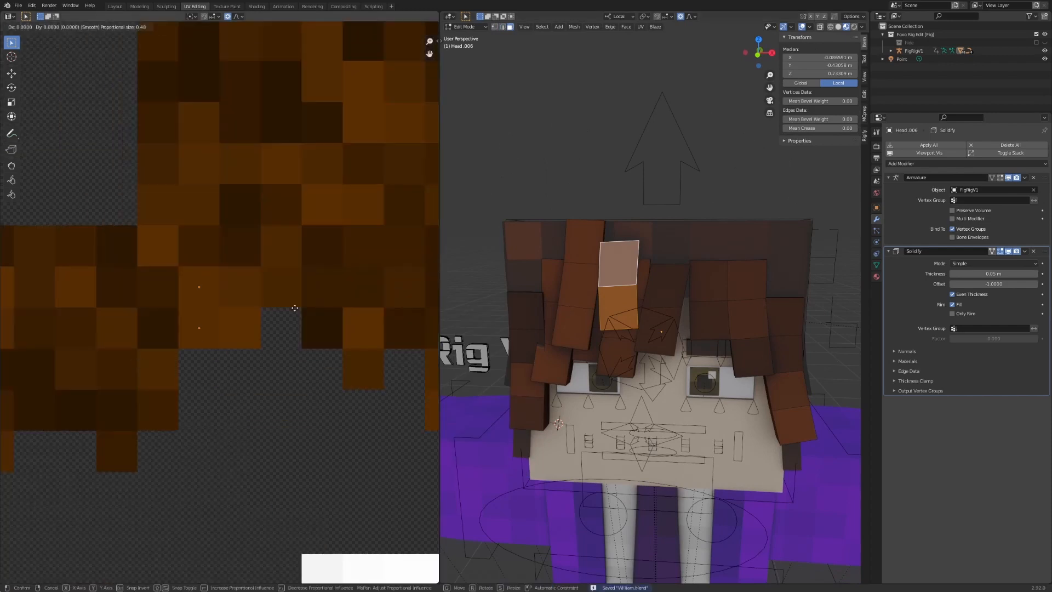
click(255, 308)
Step: Move the UVs of the tall copied strand higher on the hair texture, checking the colours with the overlays off
key(shift+alt+z)
click(583, 299)
key(ctrl+l)
key(g)
click(214, 284)
key(g)
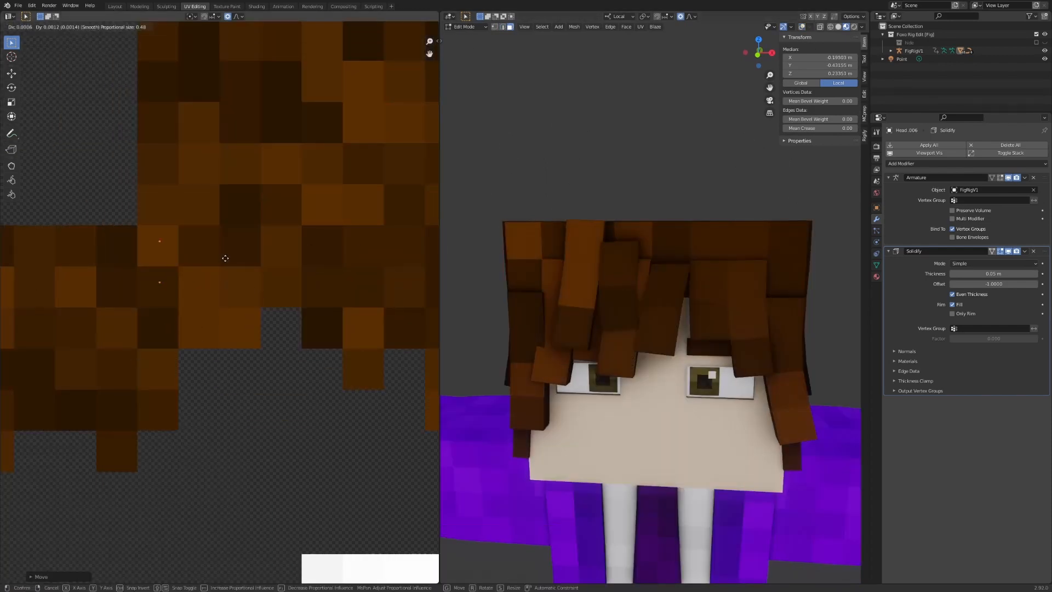
click(225, 253)
key(shift+alt+z)
click(581, 286)
key(shift+alt+z)
key(g)
click(254, 202)
key(shift+alt+z)
Step: Move an edge of the copied fringe strands from a side angle and check the result with the overlays off
middle_drag(707, 315, 570, 318)
key(2)
click(644, 316)
key(g)
click(692, 401)
middle_drag(609, 351, 693, 286)
key(3)
click(639, 287)
click(681, 325)
key(shift+alt+z)
key(shift+alt+z)
Step: Duplicate the tall linked strand and place the copy toward the outer side of the fringe above the character's right eye
click(620, 333)
key(ctrl+l)
key(shift+d)
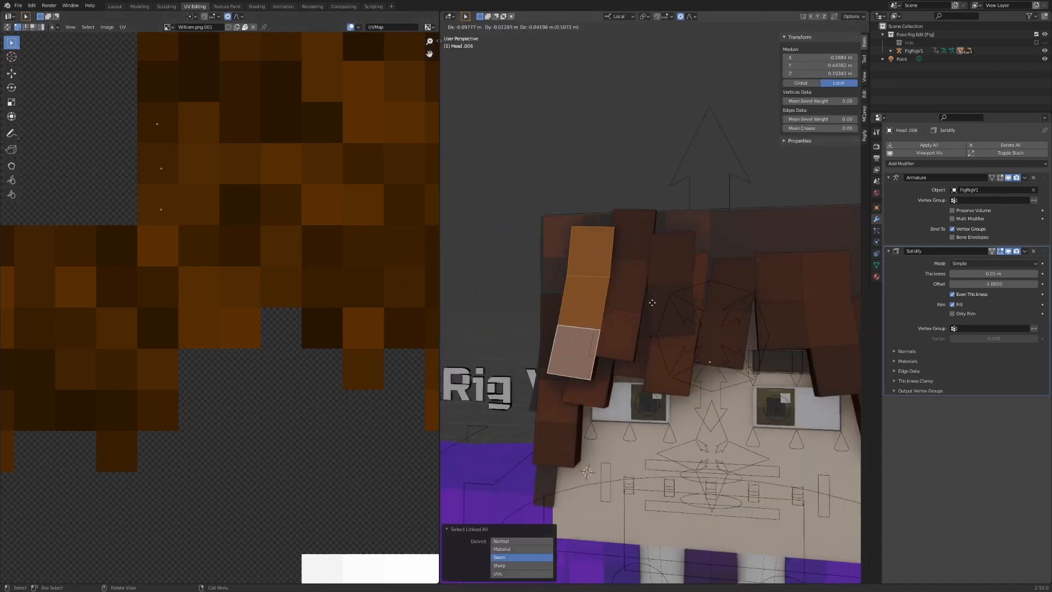
click(652, 302)
click(587, 301)
key(g)
middle_drag(582, 293, 607, 290)
Step: Move the upper edges of the outer strand copy to fit it against the fringe
key(2)
click(599, 230)
key(g)
middle_drag(710, 240, 606, 279)
click(672, 234)
key(g)
click(696, 249)
Step: Move and rotate the lower edges of the outer strand copy and check the fringe with the overlays off
click(660, 313)
key(g)
key(r)
key(g)
key(r)
click(640, 378)
key(g)
click(666, 361)
key(alt+shift+z)
scroll(660, 332, down, 2)
key(alt+shift+z)
scroll(639, 334, up, 2)
Step: Duplicate the short two-face strand, place the copy over the middle of the fringe and rotate it
click(639, 246)
click(589, 255)
key(3)
click(583, 282)
click(637, 269)
shift+click(648, 311)
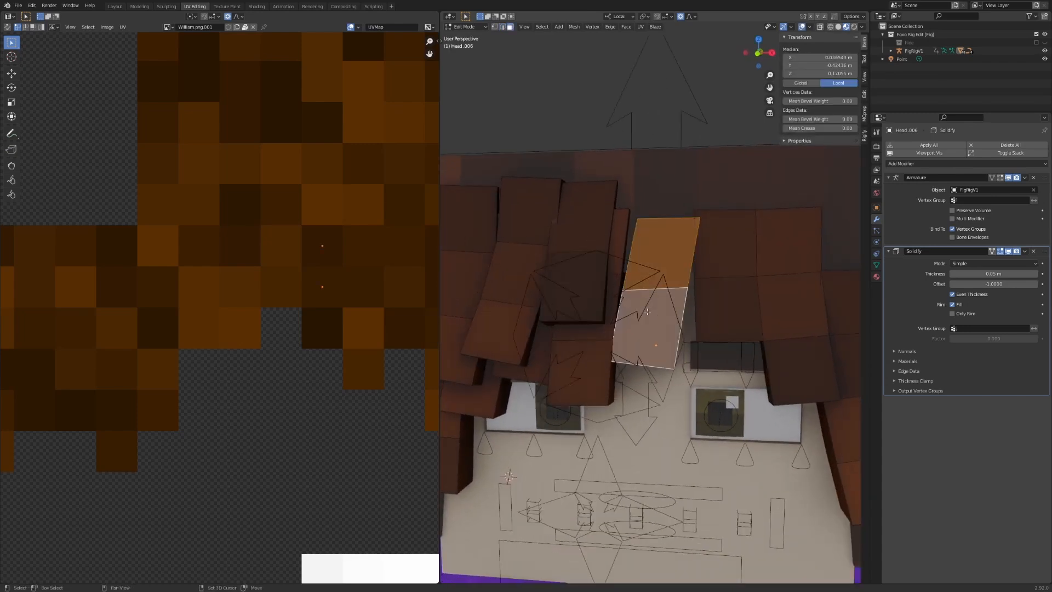
click(582, 285)
shift+click(571, 241)
middle_drag(657, 262, 664, 258)
key(g)
click(729, 277)
key(r)
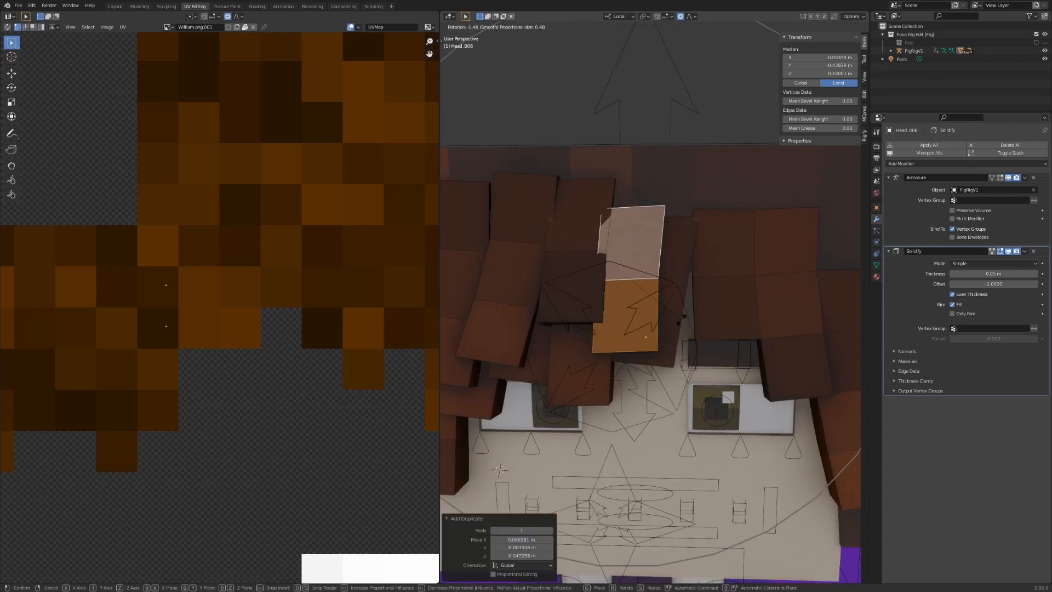
click(740, 280)
Step: Move and rotate the bottom and top edges of the copied short strand and save the file
key(g)
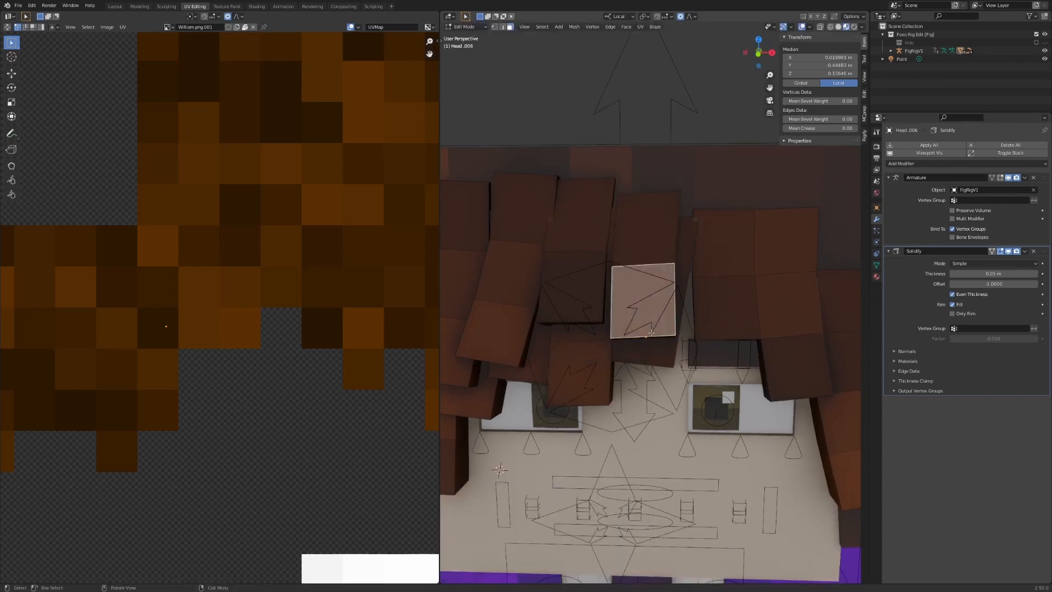
click(730, 353)
key(g)
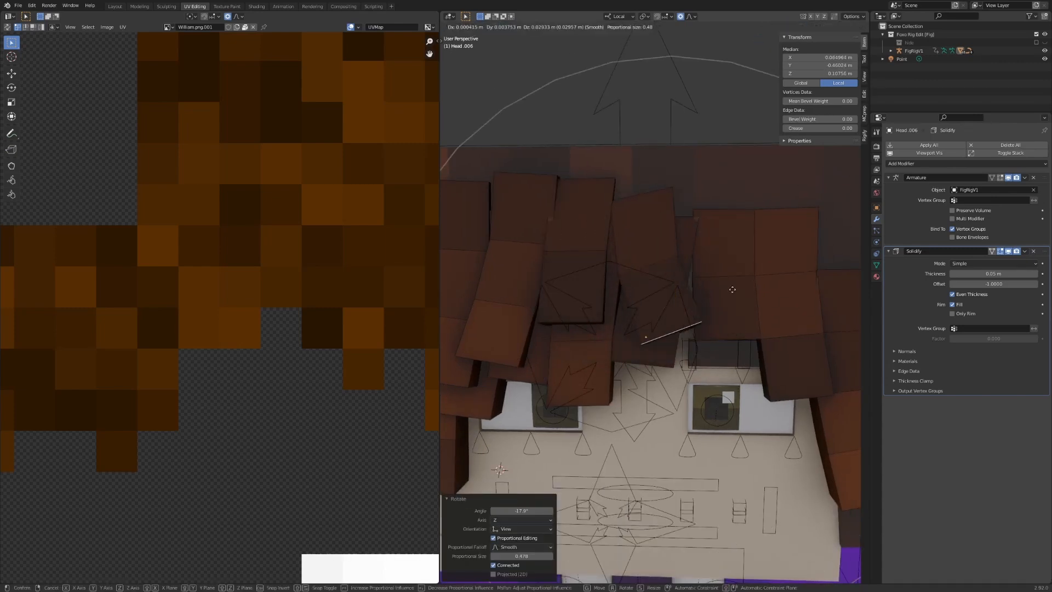
click(639, 179)
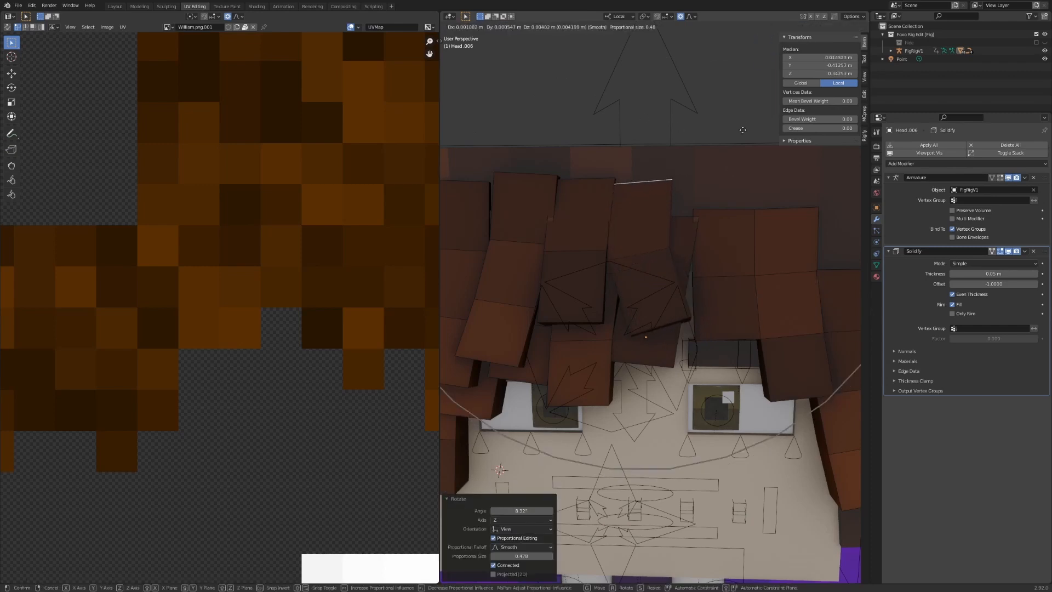
scroll(653, 296, down, 5)
key(Tab)
key(Tab)
key(ctrl+s)
scroll(654, 298, up, 4)
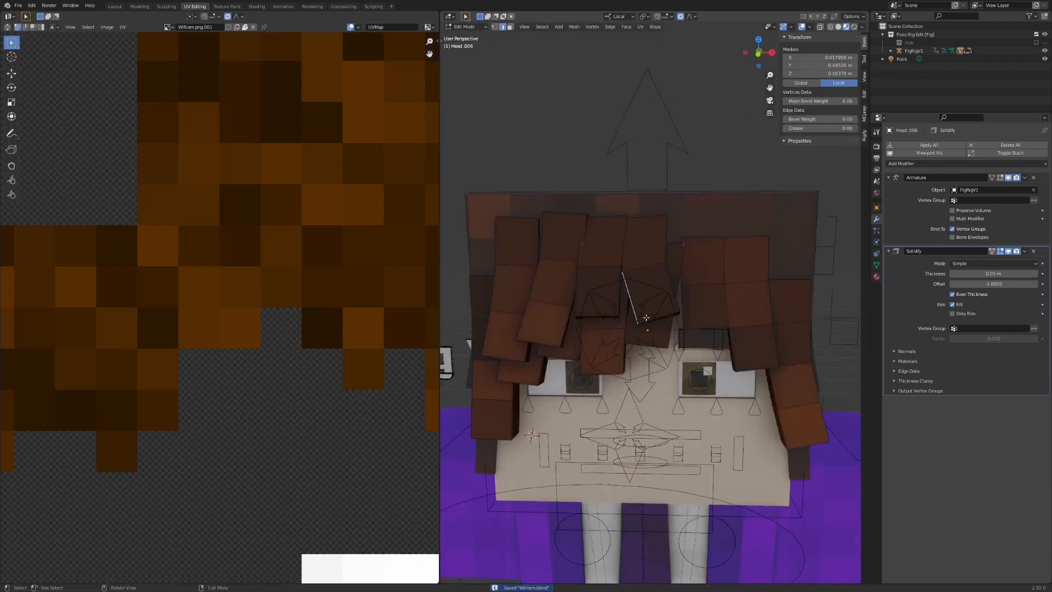
Step: Move the side, middle and bottom edges of the copied short strand to refine its slant
key(g)
click(662, 322)
click(652, 264)
key(g)
click(662, 268)
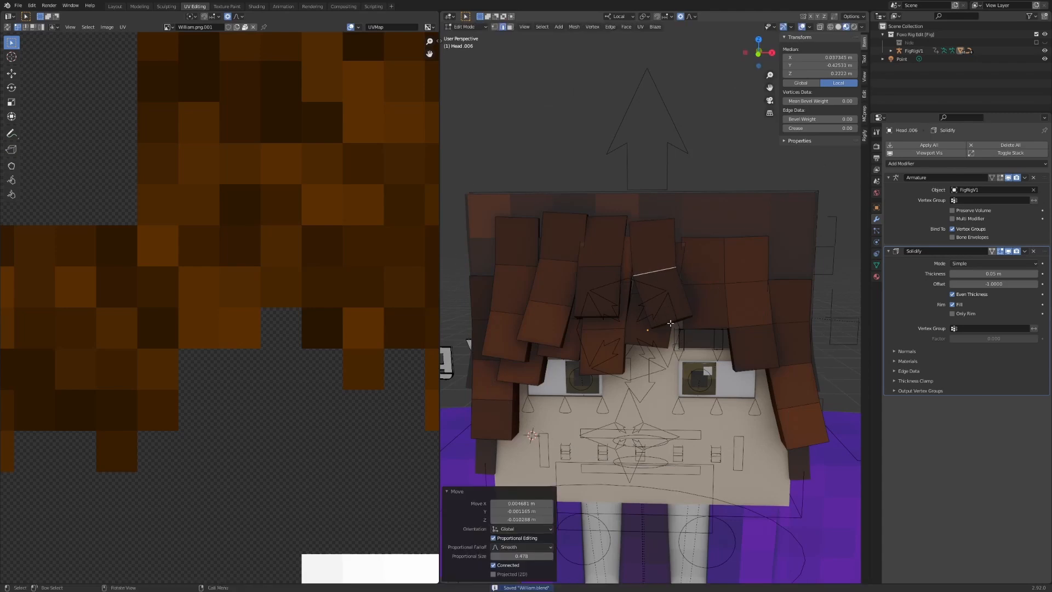
click(667, 335)
key(g)
click(639, 322)
key(Tab)
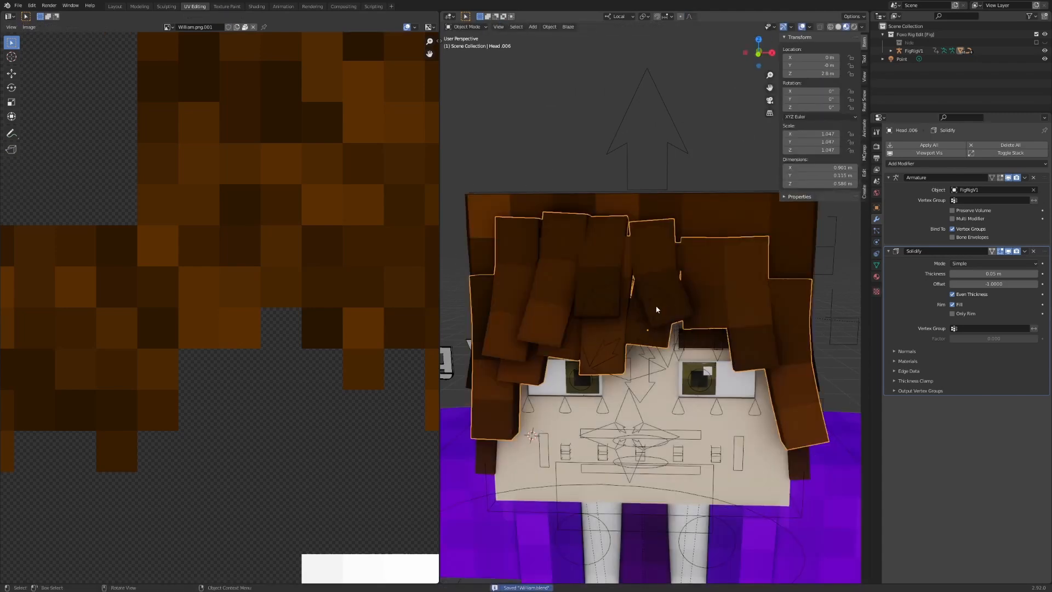
Step: Collapse the existing modifiers, add a Subdivision Surface modifier to the fringe and raise its viewport level
drag(889, 178, 889, 200)
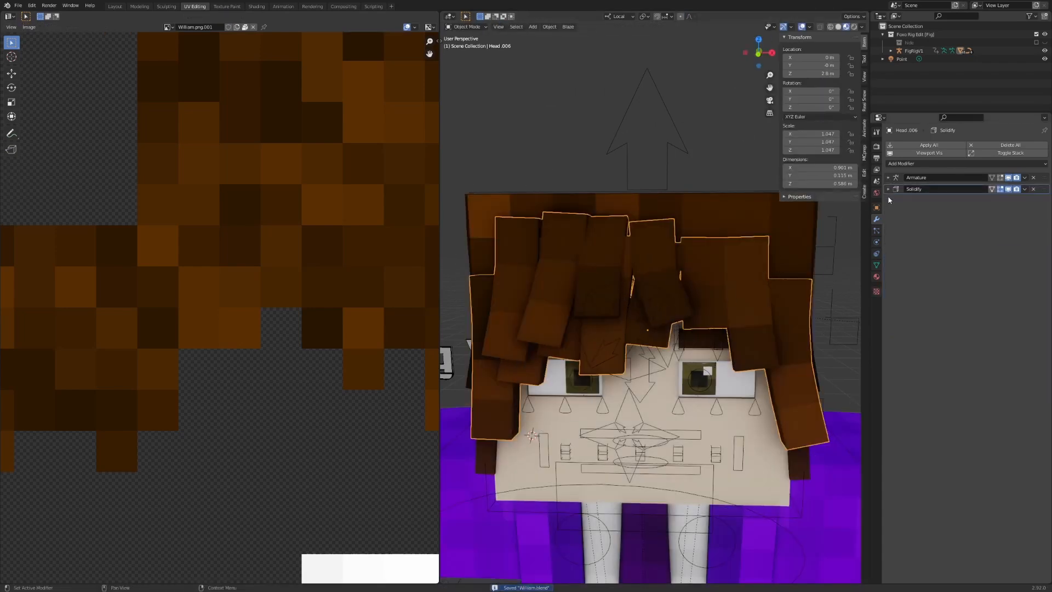
click(899, 165)
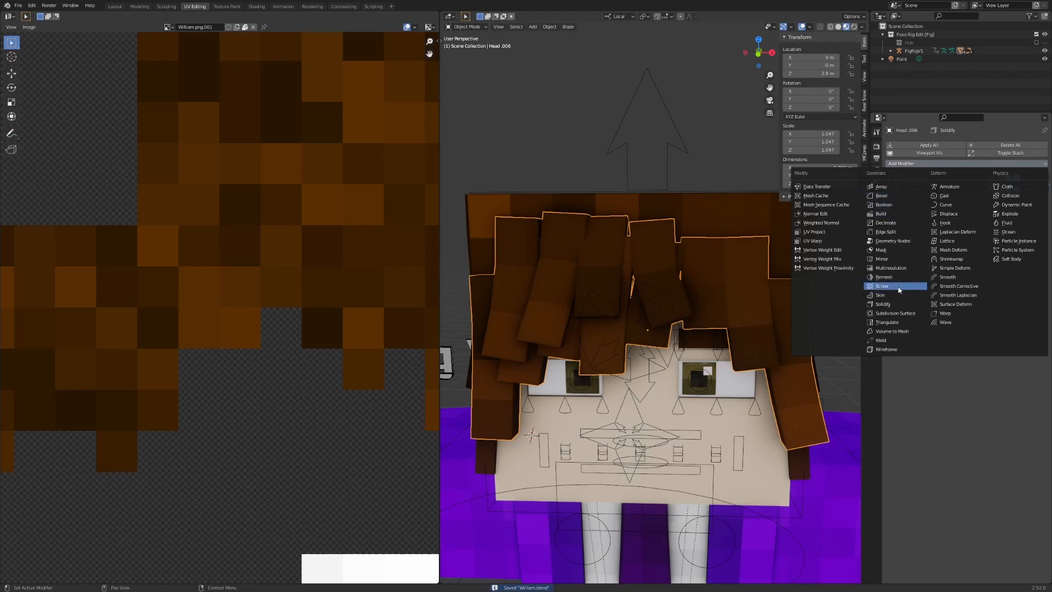
click(886, 313)
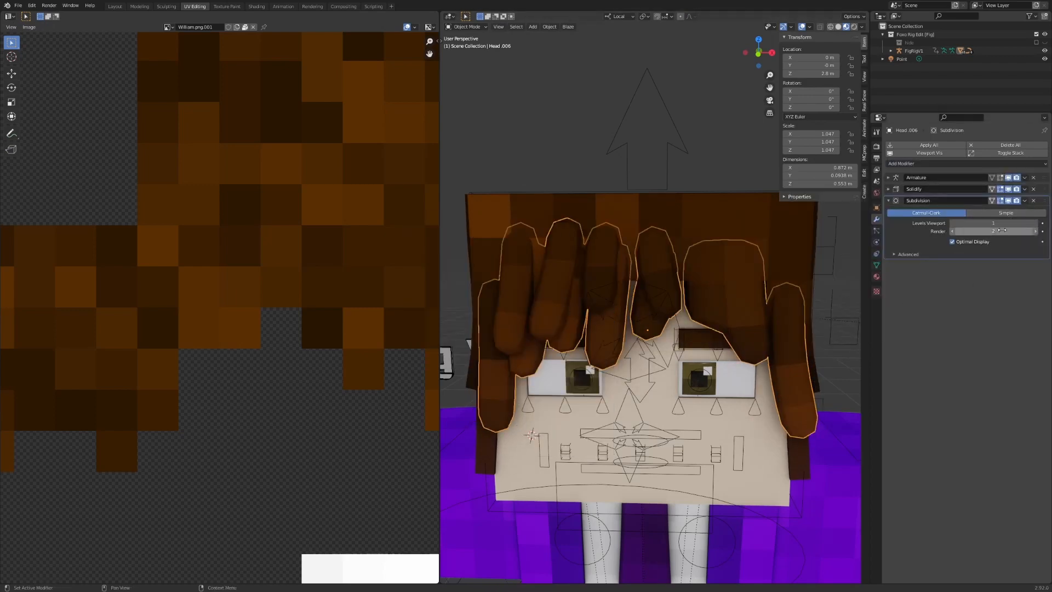
click(1036, 224)
Step: Set the mean crease to 1 on the outline edges of the fringe strands from the middle to the character's left side
key(Tab)
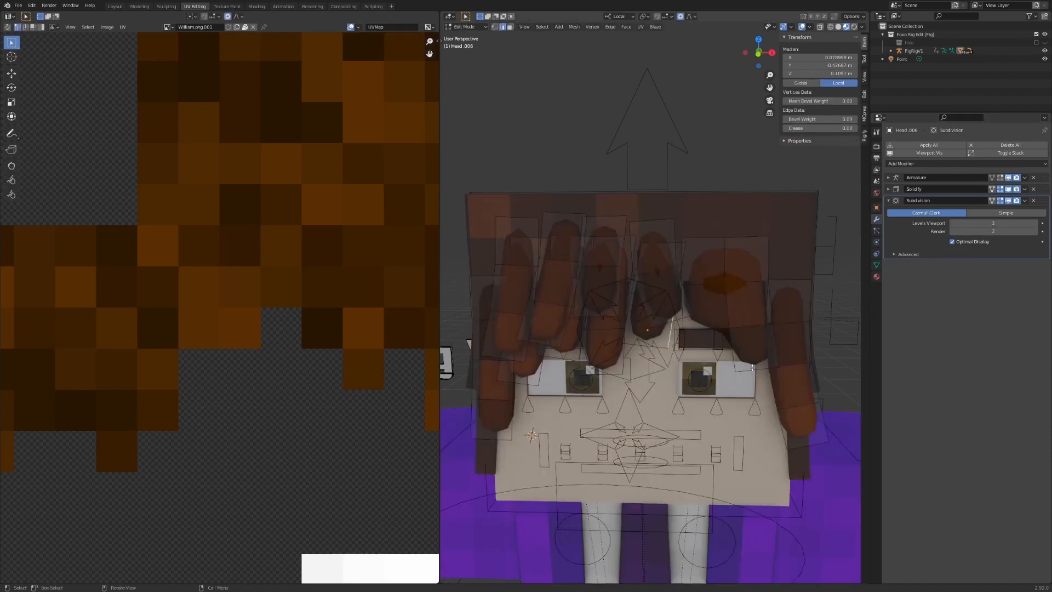
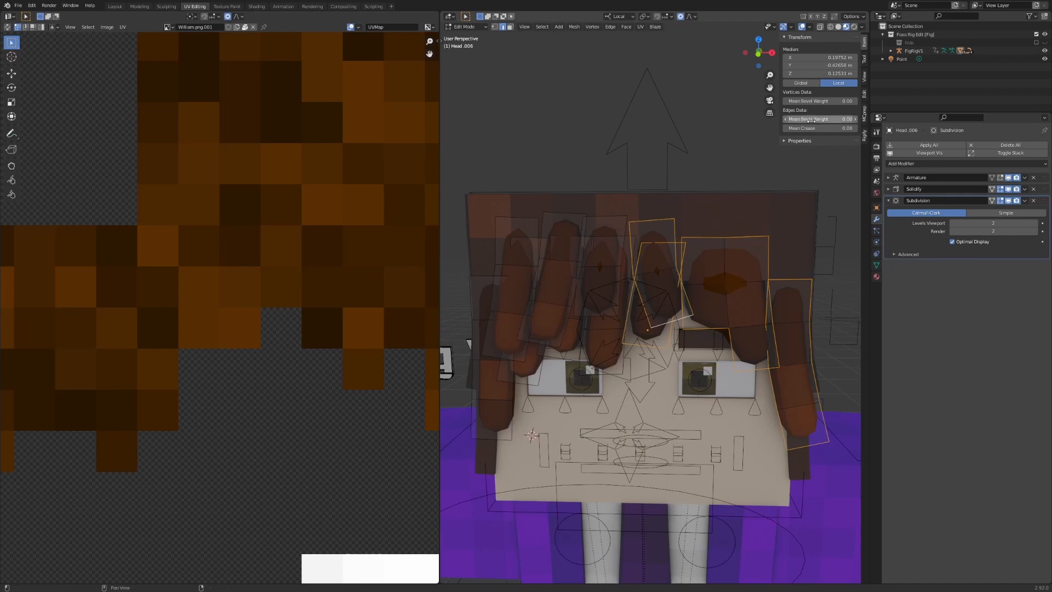
key(shift+e)
key(1)
key(Return)
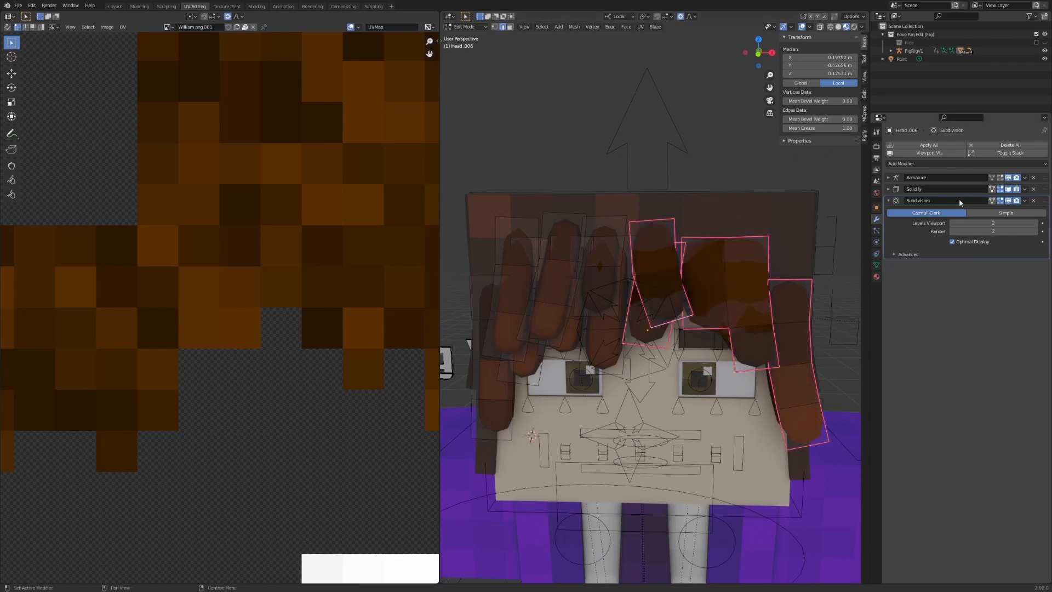
Step: Reorder the Subdivision modifier above the Solidify modifier and collapse its settings
mouse_move(1044, 192)
mouse_down()
mouse_move(987, 299)
mouse_move(935, 236)
mouse_up()
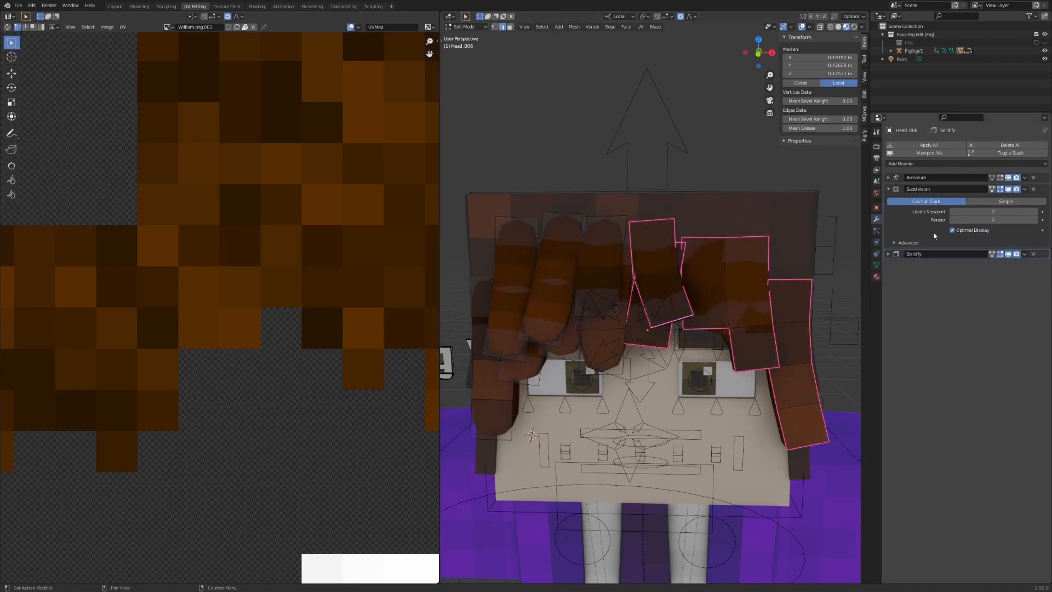
click(889, 189)
key(a)
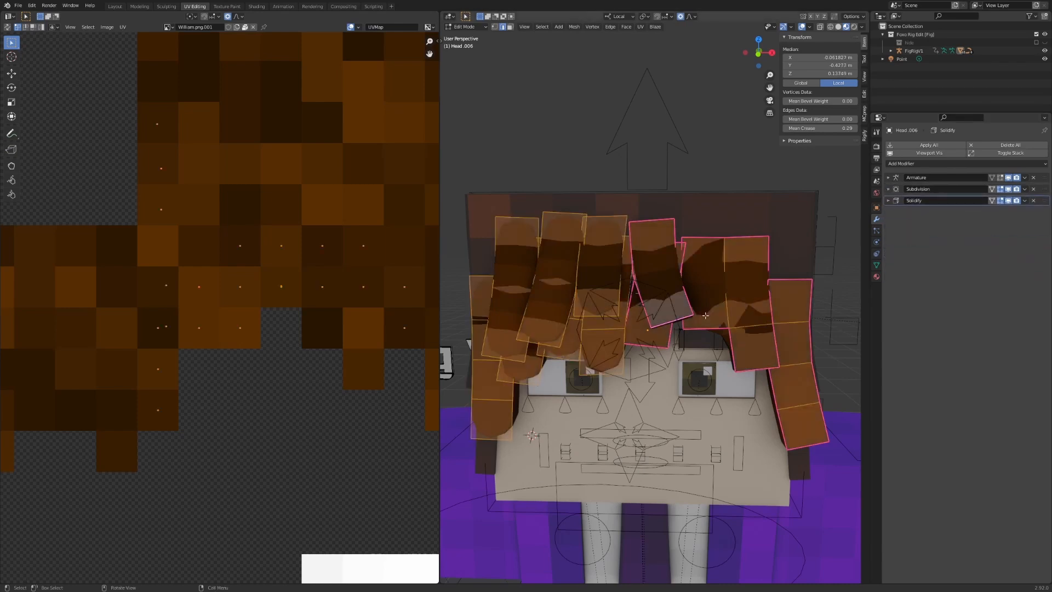
key(alt+a)
Step: Raise the mean crease on the outline edges of the fringe strands on the character's right side
shift+middle_drag(705, 316, 720, 306)
click(618, 360)
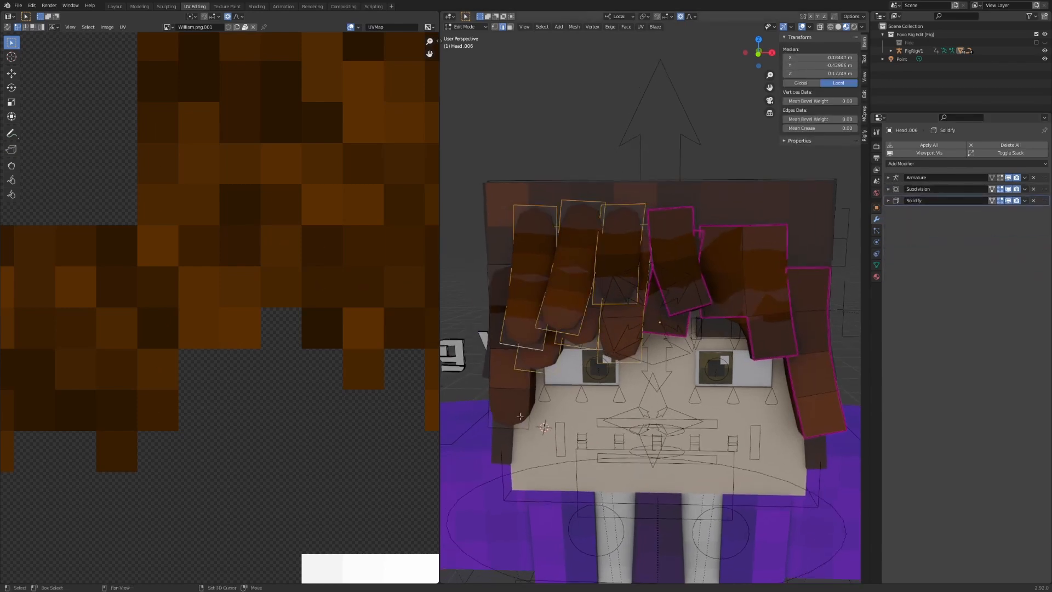
drag(802, 128, 839, 128)
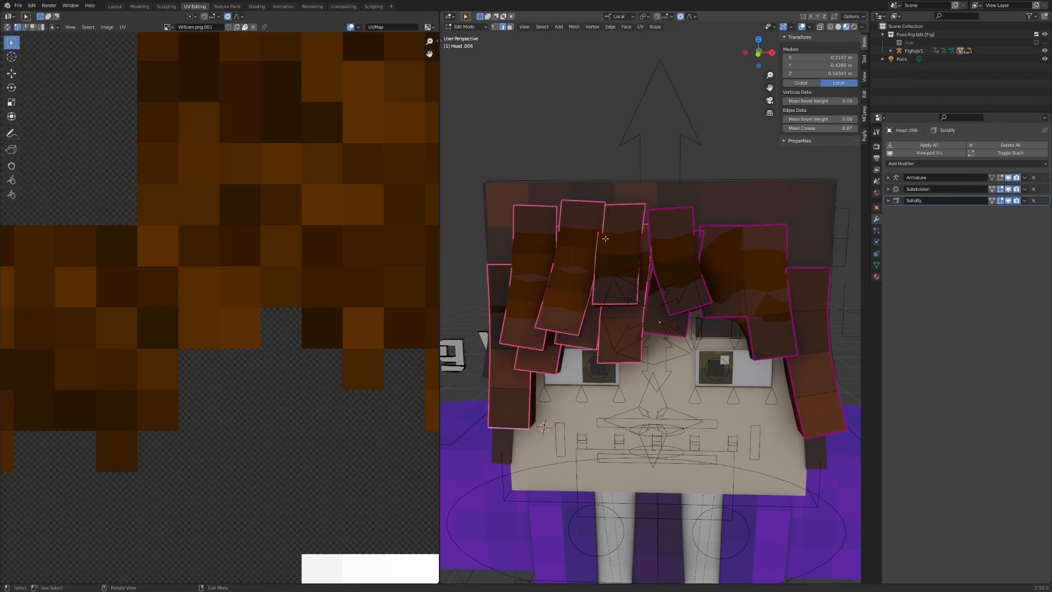
Step: Split the outer two-face strand off the wide fringe piece above the character's left eye
scroll(708, 308, up, 4)
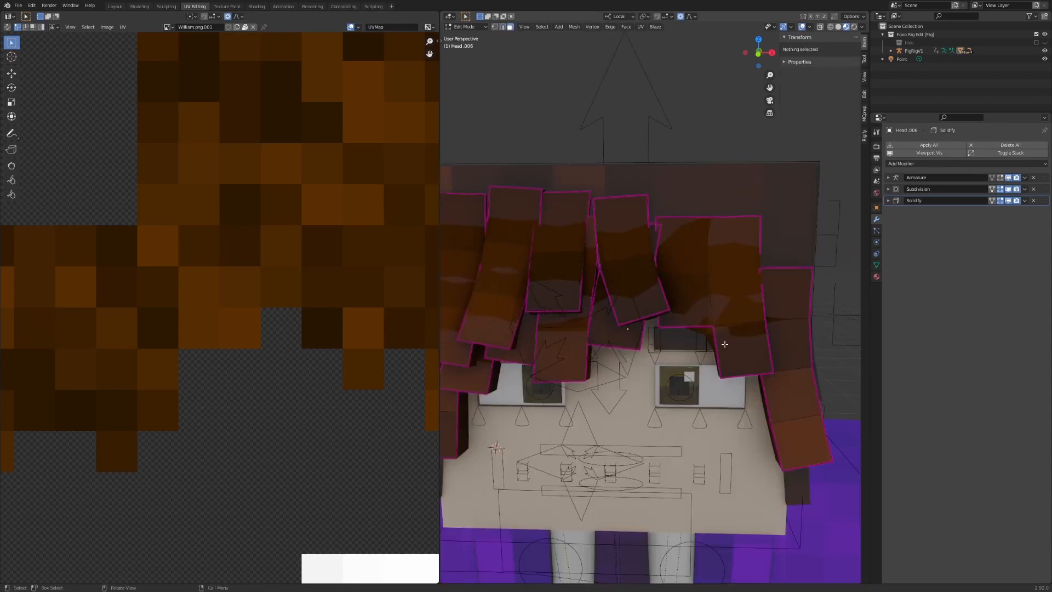
ctrl+click(708, 308)
key(y)
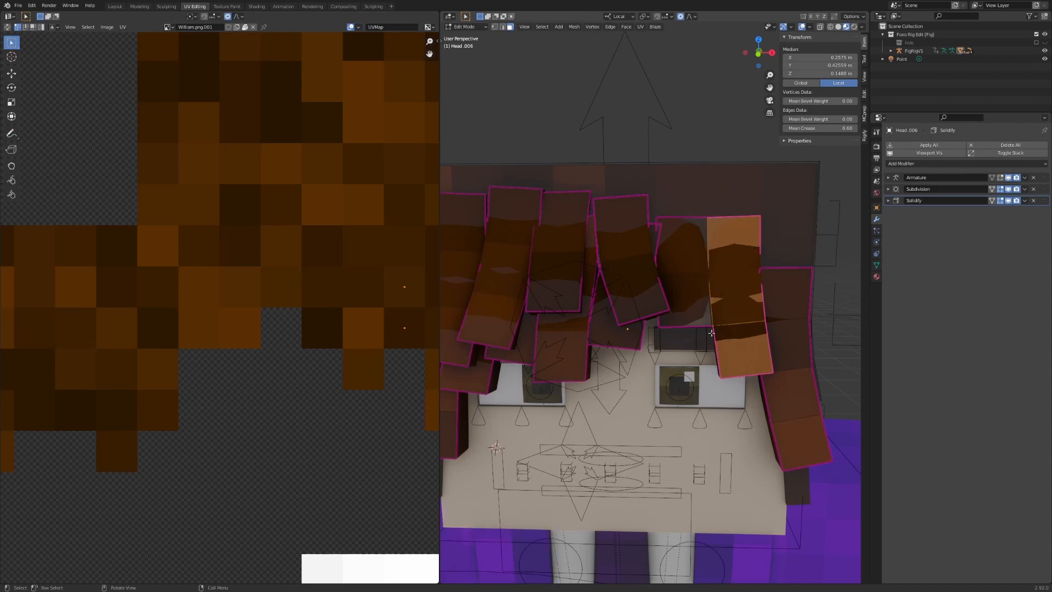
Step: Move the facing split edges of the two strands above the character's left eye so the strands meet, using proportional editing
click(709, 302)
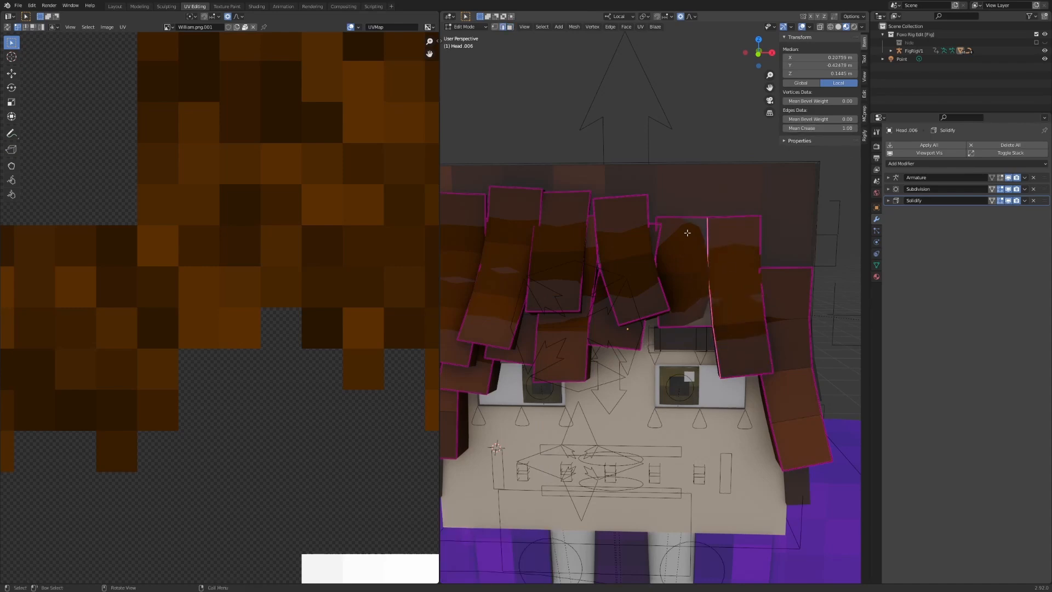
key(g)
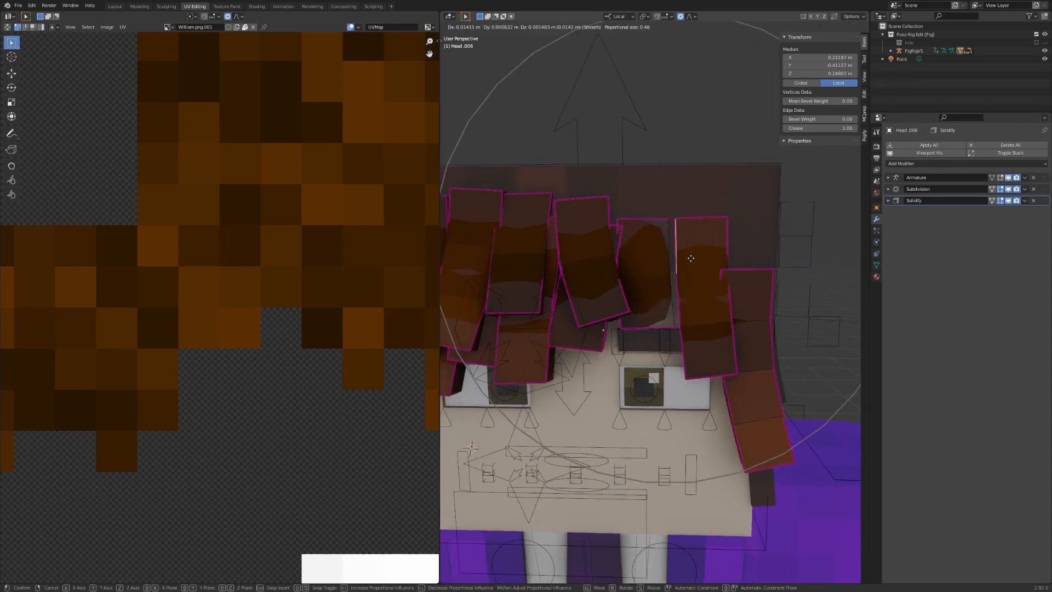
click(651, 293)
alt+click(665, 296)
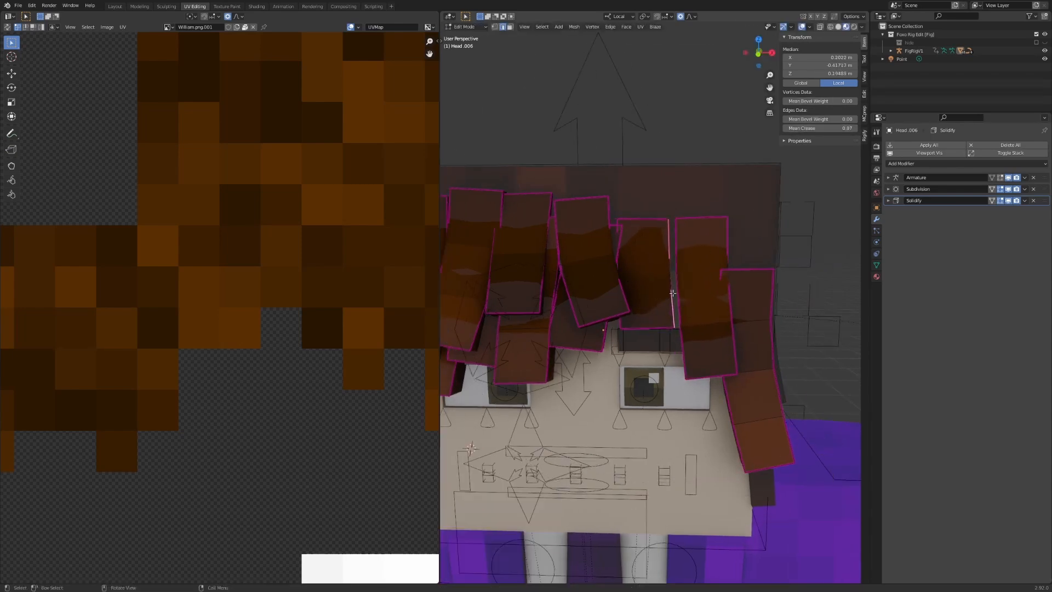
key(g)
click(669, 317)
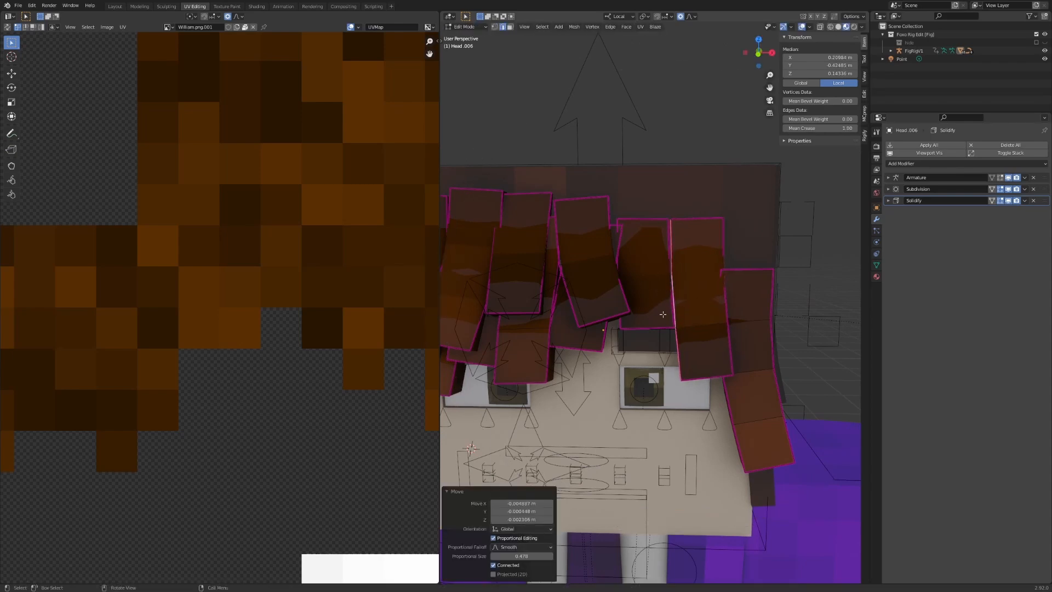
Step: Rotate the bottom edge of the slanted fringe strand above the nose with connected proportional editing, and adjust its top edge
key(shift+alt+z)
middle_drag(670, 317, 699, 325)
key(shift+alt+z)
scroll(699, 324, up, 3)
key(r)
click(790, 319)
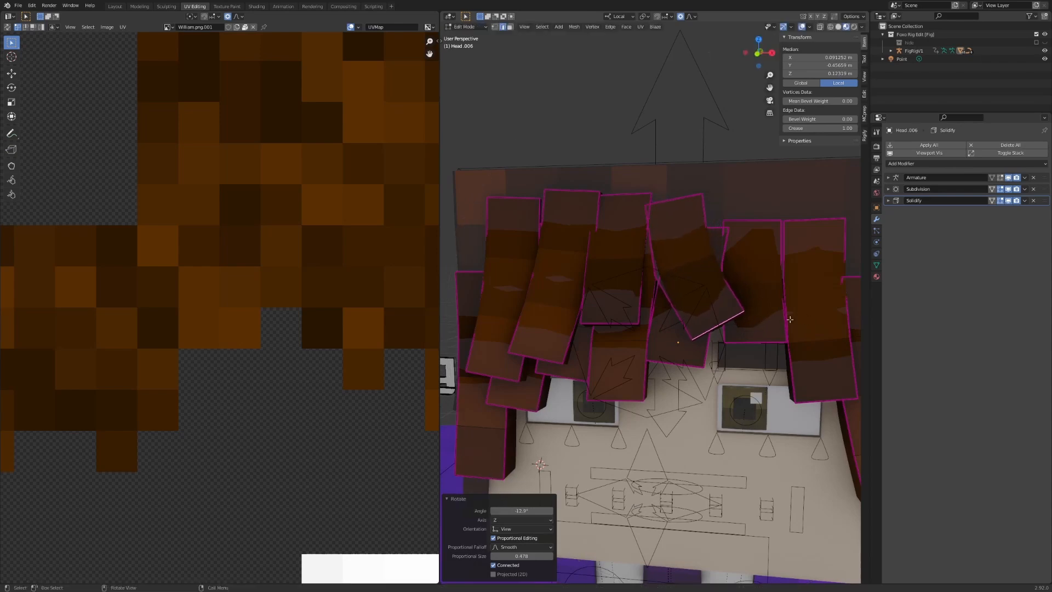
key(r)
click(709, 264)
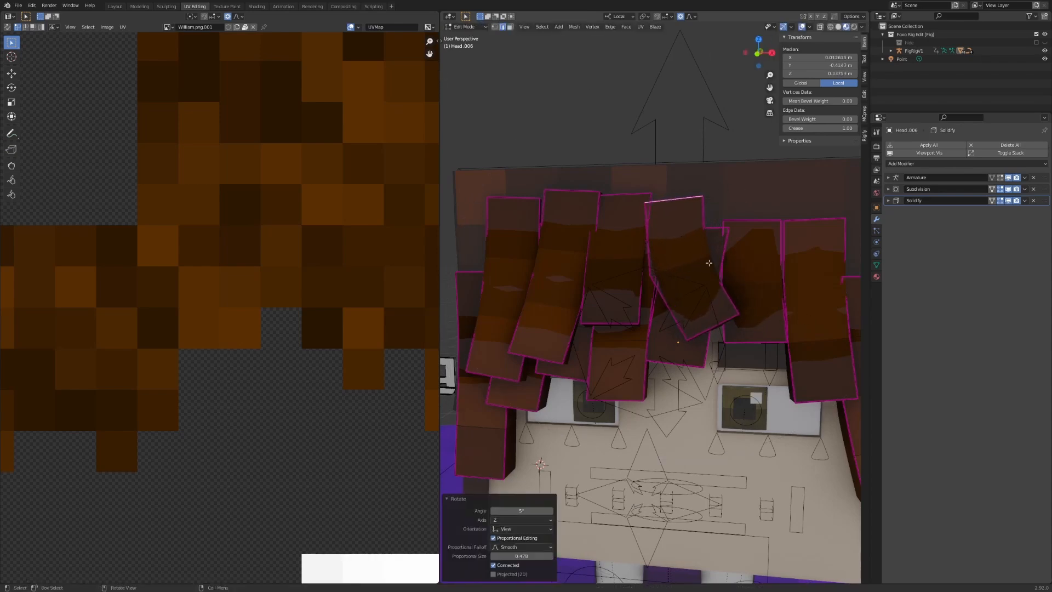
Step: Examine the smoothed fringe strands from several angles without viewport overlays
key(shift+alt+z)
middle_drag(704, 315, 714, 314)
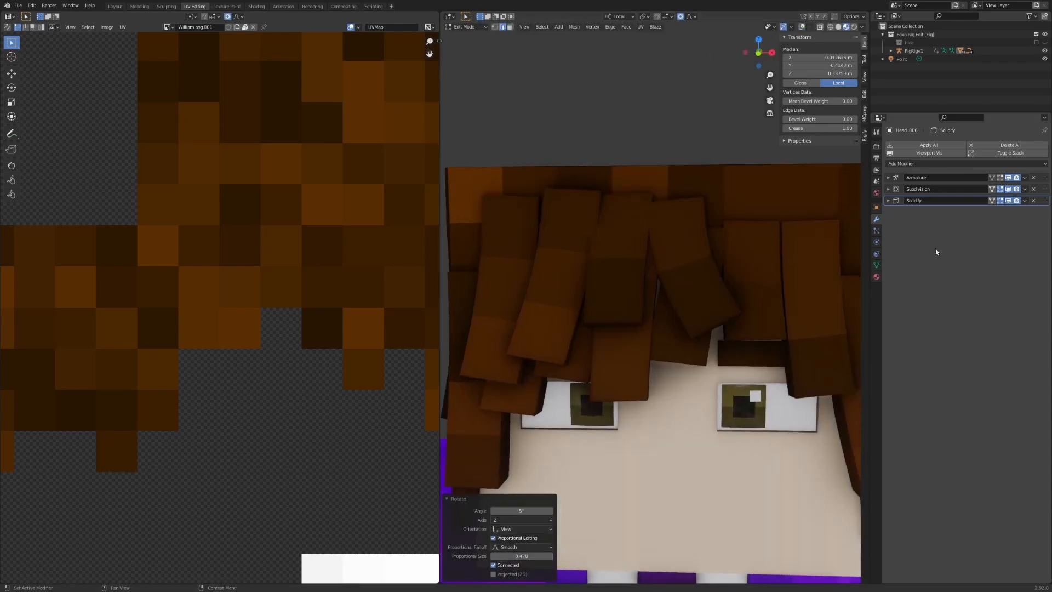
click(1010, 190)
middle_drag(707, 318, 528, 303)
middle_drag(589, 318, 552, 331)
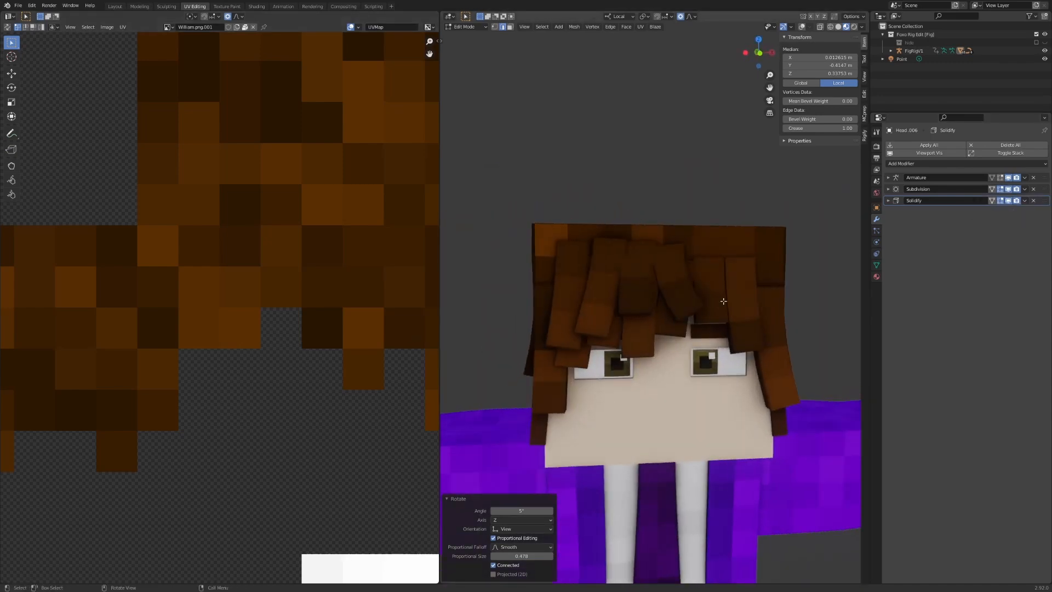
scroll(721, 296, up, 2)
key(shift+alt+z)
middle_drag(720, 292, 671, 317)
key(shift+alt+z)
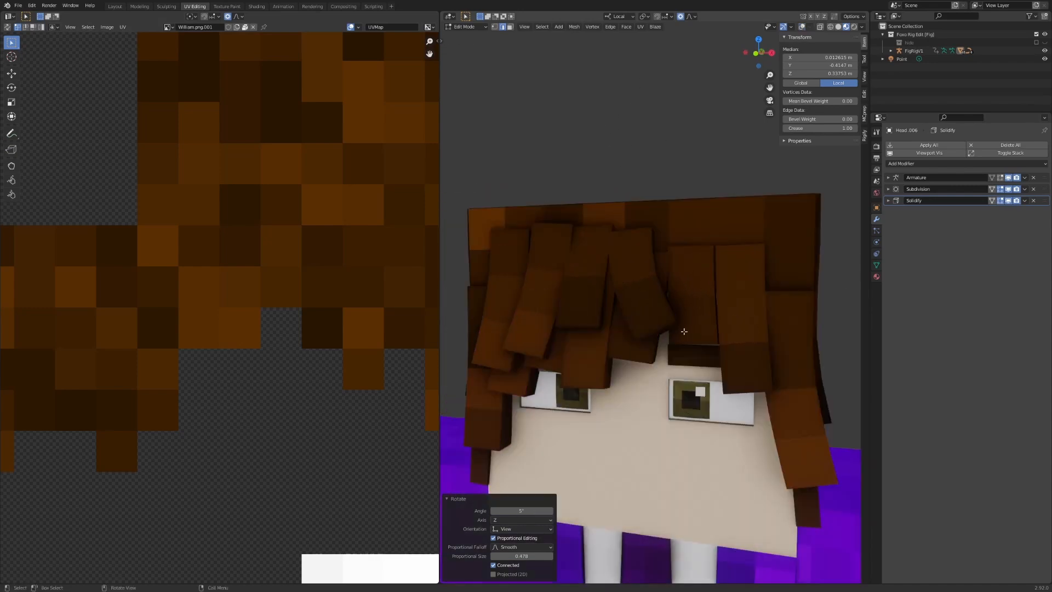
key(shift+alt+z)
scroll(674, 345, down, 3)
Step: Leave Edit Mode, return to the Layout workspace, and save the character file
key(Tab)
scroll(654, 358, down, 5)
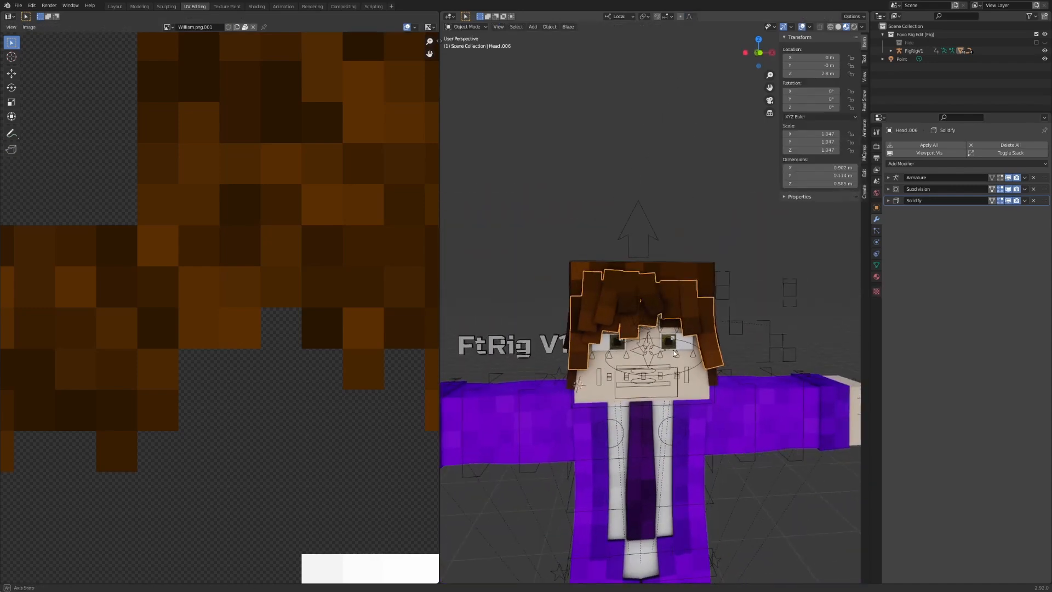
mouse_move(660, 343)
middle_down()
mouse_move(676, 331)
mouse_move(663, 329)
middle_up()
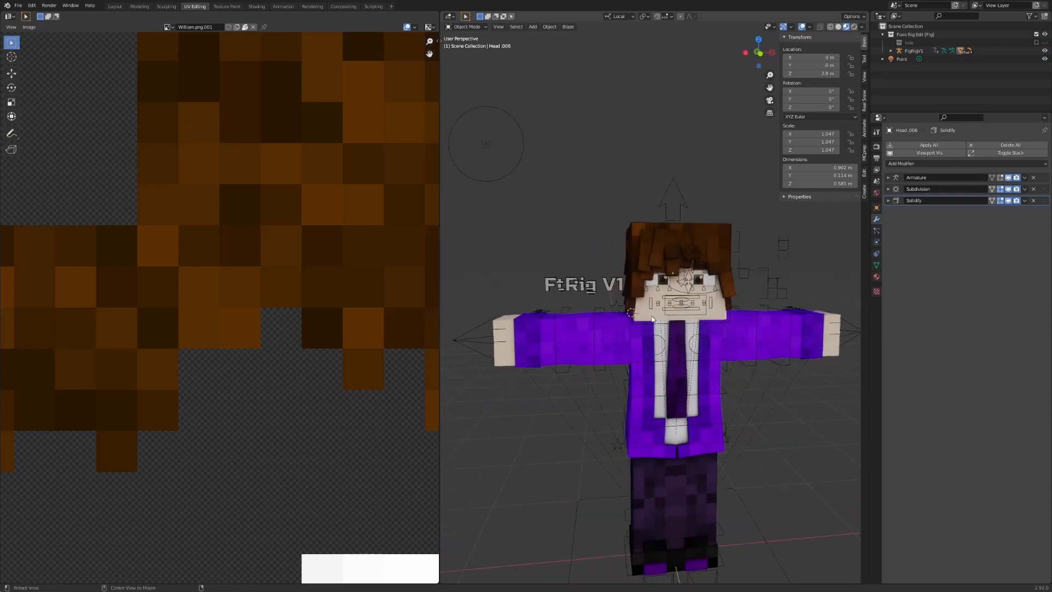
scroll(657, 326, up, 2)
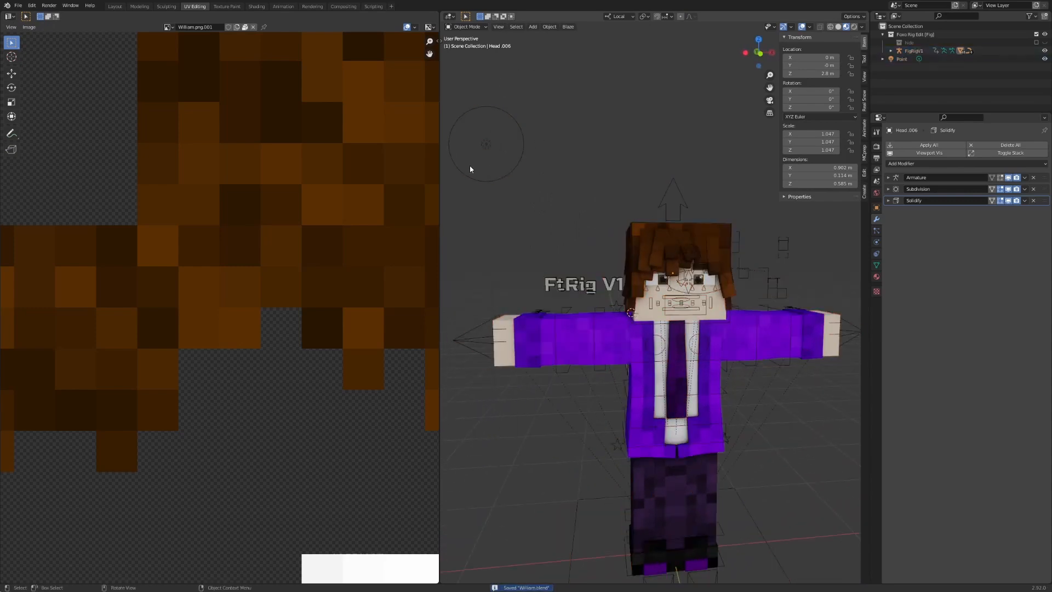
click(114, 8)
middle_drag(527, 293, 505, 300)
scroll(482, 290, down, 3)
middle_drag(419, 270, 406, 296)
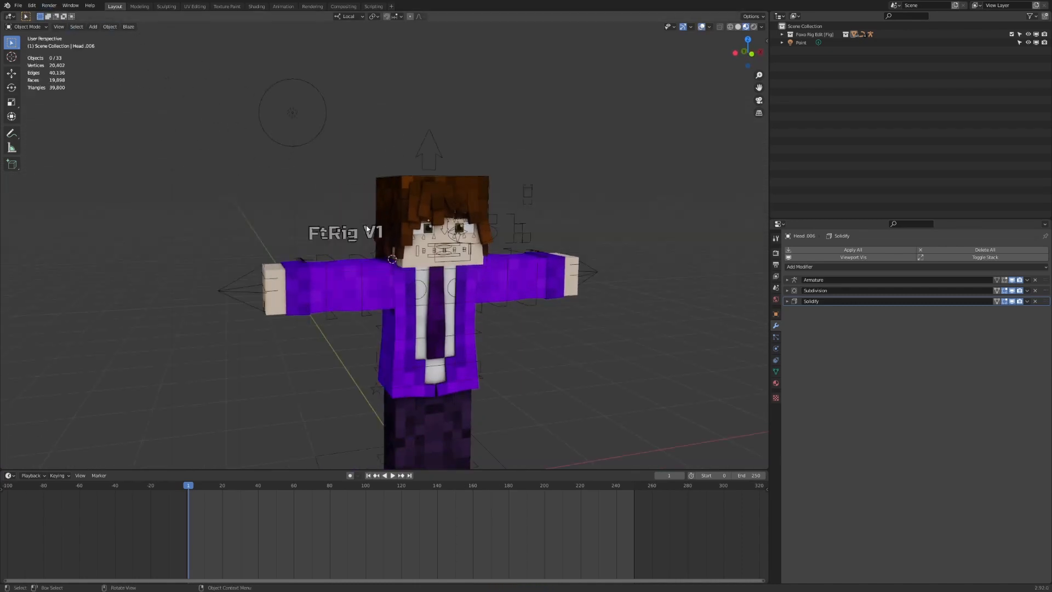
key(ctrl+s)
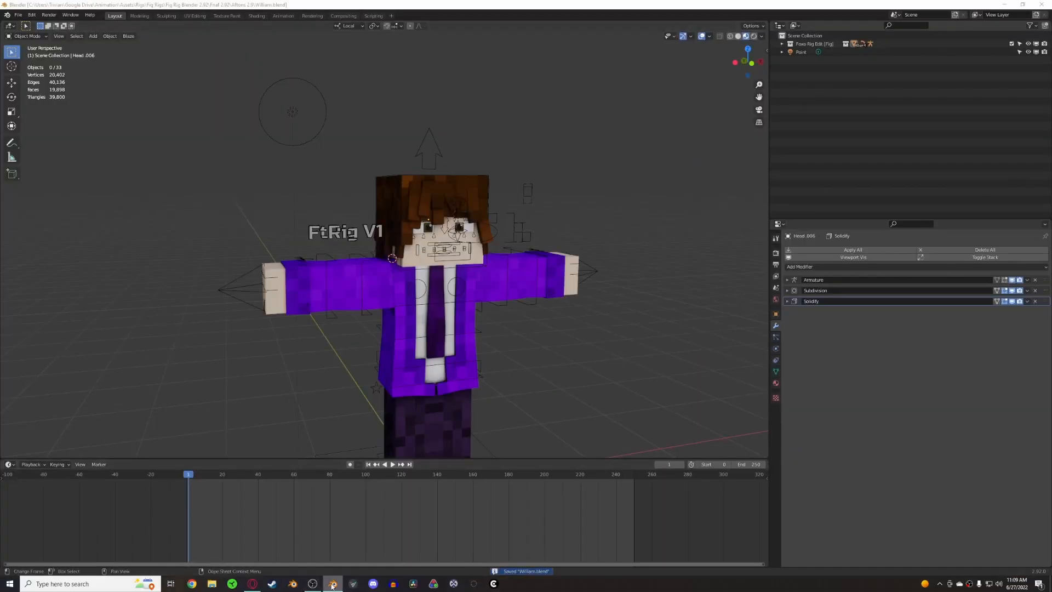
Step: Switch to the open Me.blend rig and examine its beveled multicoloured hair up close
right_click(332, 586)
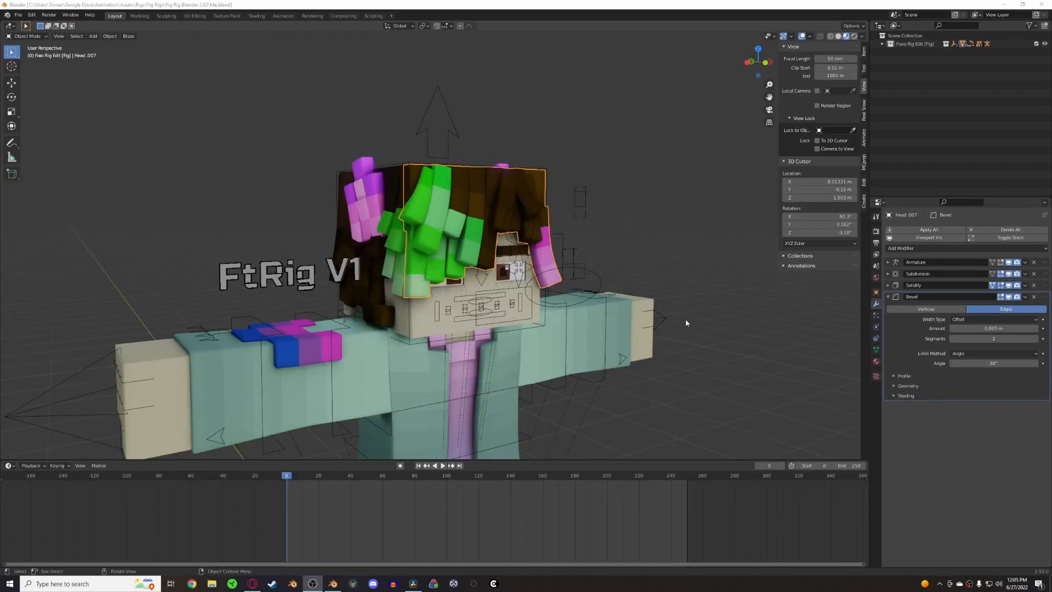
right_click(420, 257)
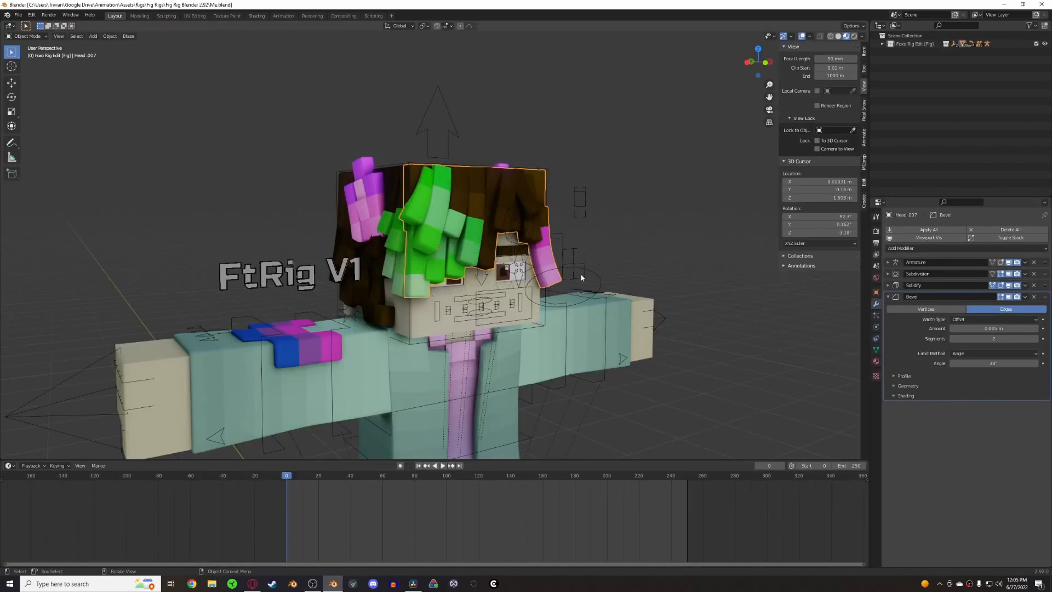
scroll(548, 272, up, 4)
scroll(518, 242, down, 2)
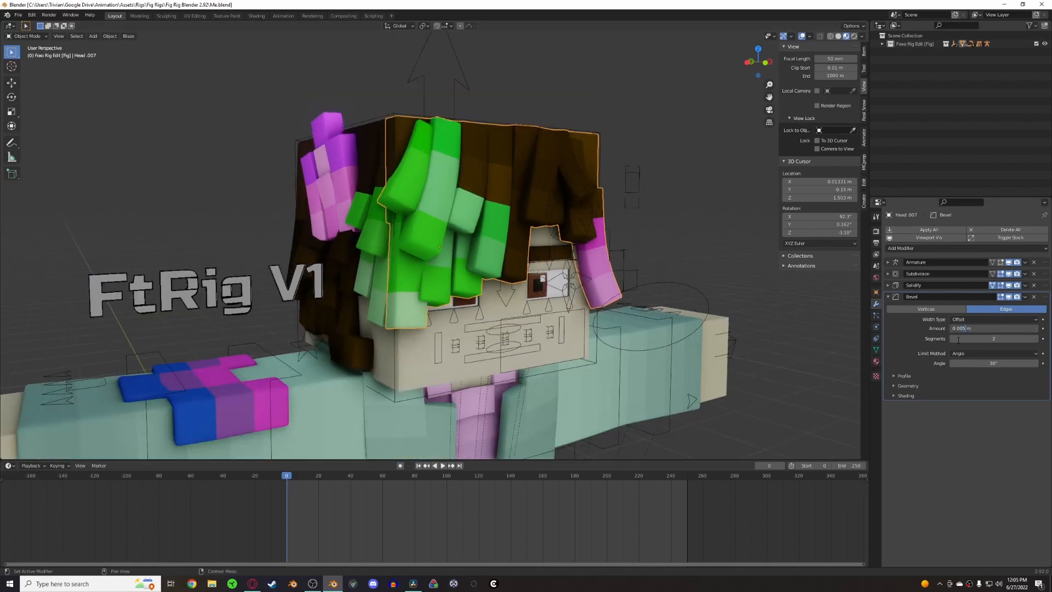
Step: Try a Bevel amount of 0.01 m on the multicoloured hair, undo it, and deselect the hair
text(1)
key(Return)
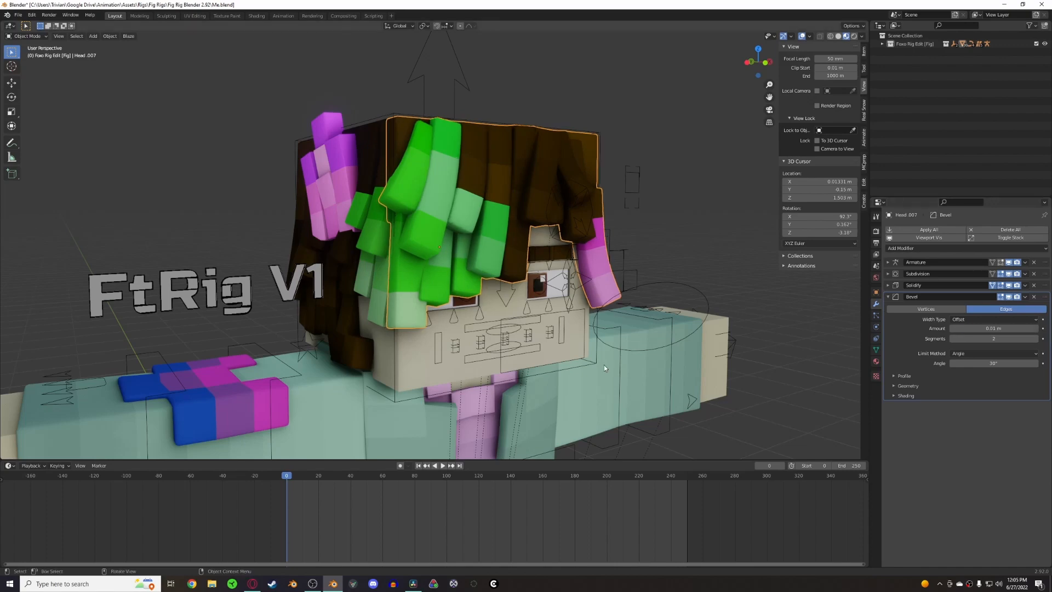
key(ctrl+z)
middle_drag(569, 335, 559, 327)
key(alt+a)
scroll(449, 296, down, 2)
mouse_move(427, 293)
middle_down()
mouse_move(464, 286)
mouse_move(425, 296)
middle_up()
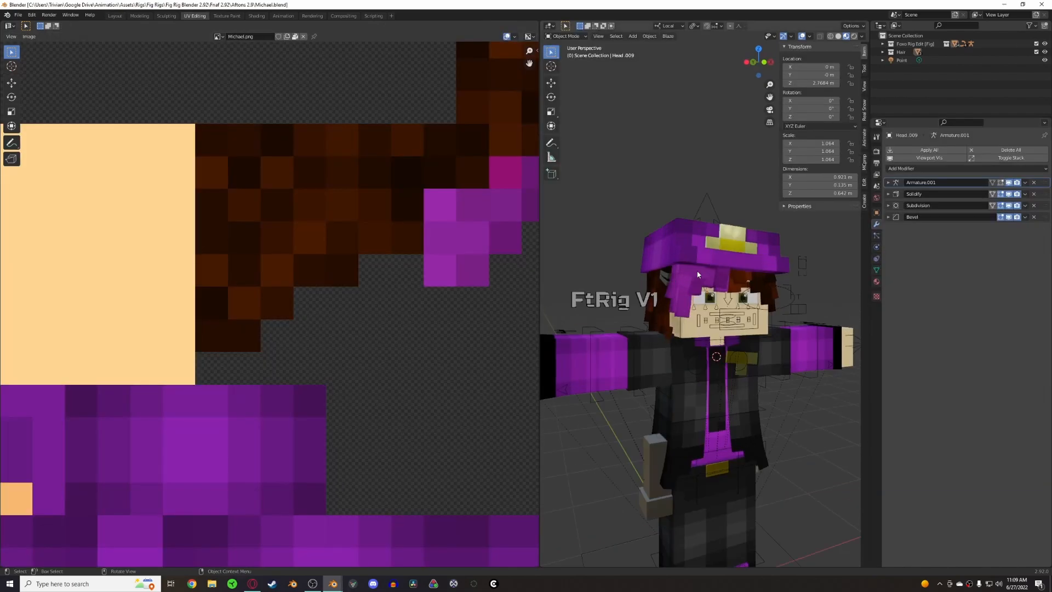
Step: Show the Michael.blend rig in the Layout workspace and set the viewport shading to Rendered
middle_drag(657, 296, 670, 294)
scroll(670, 294, up, 3)
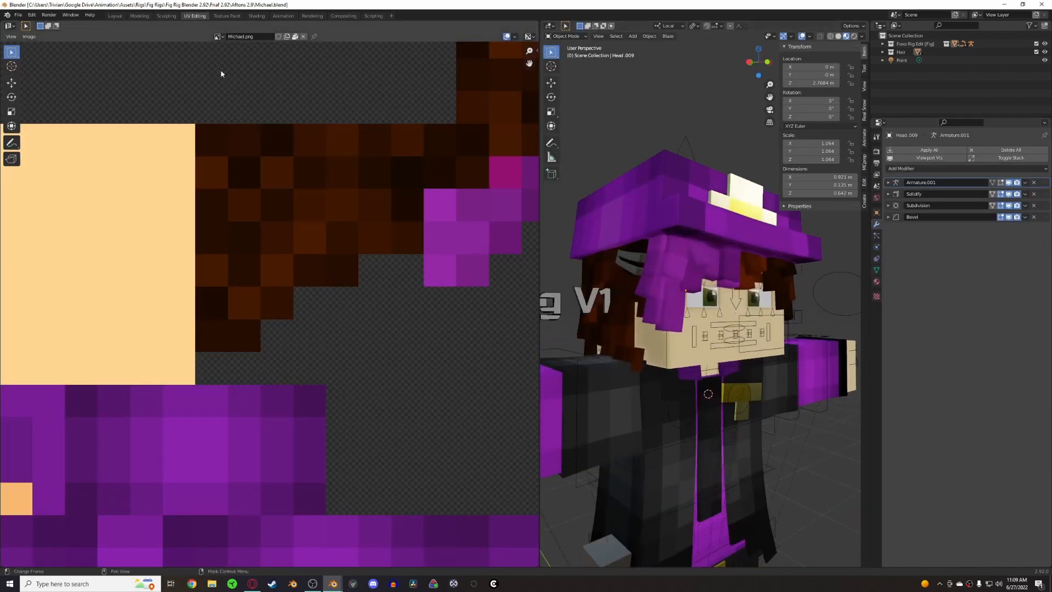
click(115, 16)
scroll(464, 221, down, 2)
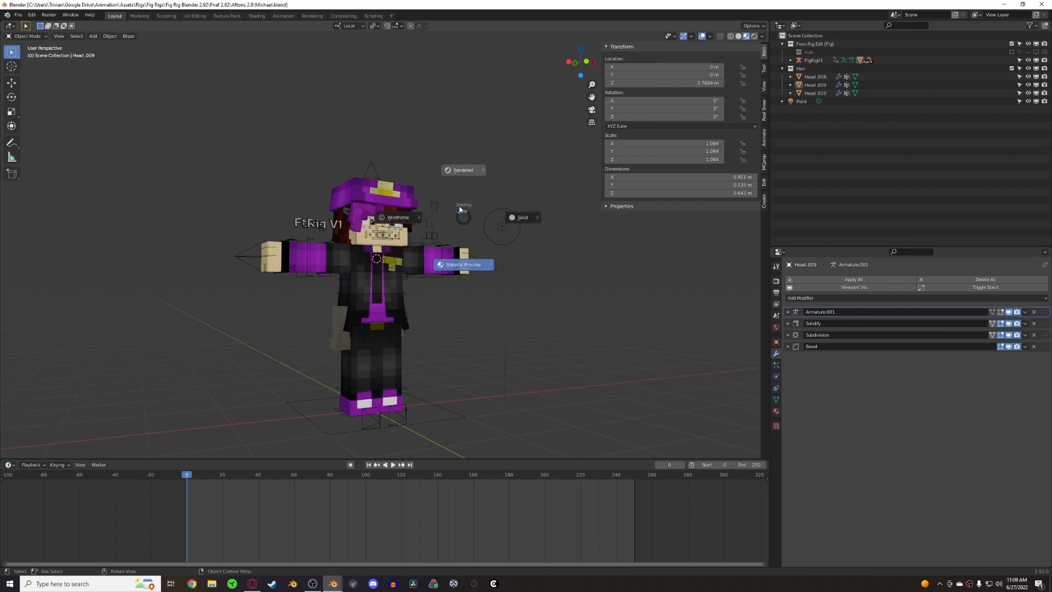
click(460, 207)
middle_drag(460, 210, 427, 245)
right_click(445, 243)
scroll(426, 249, up, 3)
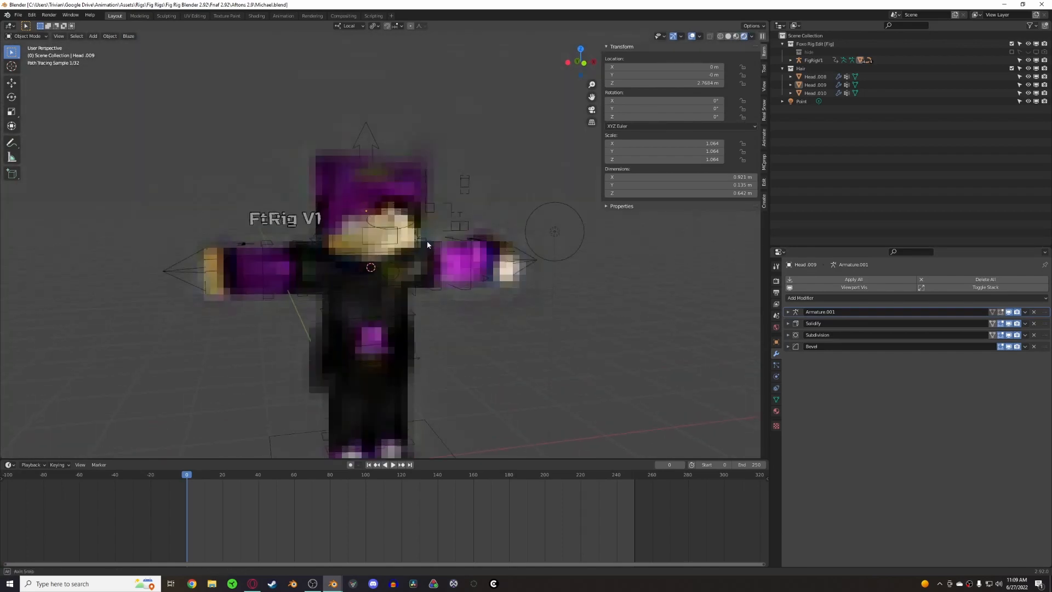
Step: Set the render engine to Eevee and enable Ambient Occlusion, Bloom and Screen Space Reflections
click(776, 280)
click(908, 280)
click(901, 288)
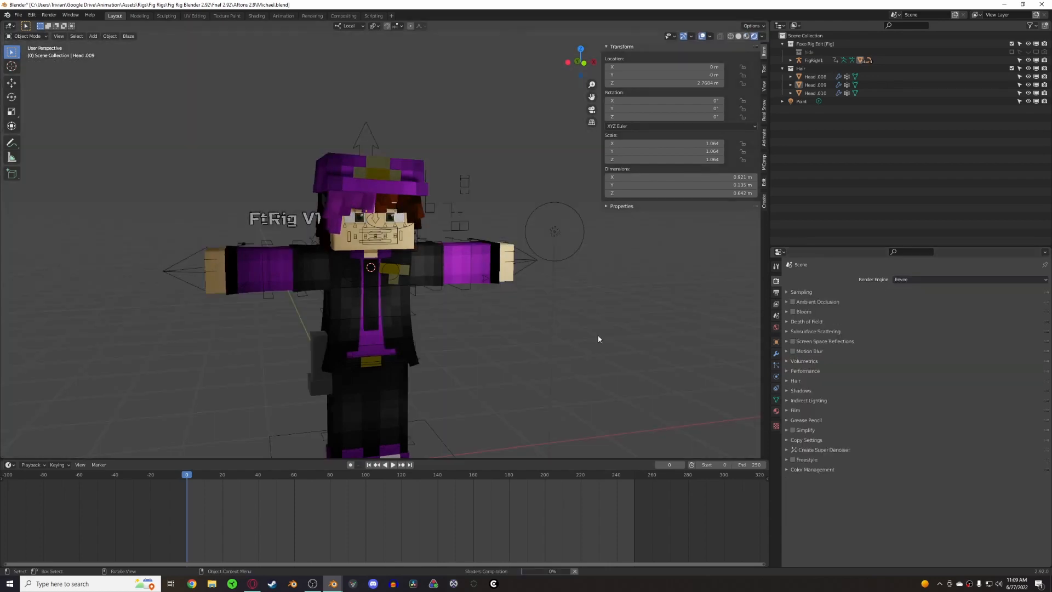
click(806, 302)
click(793, 302)
click(802, 302)
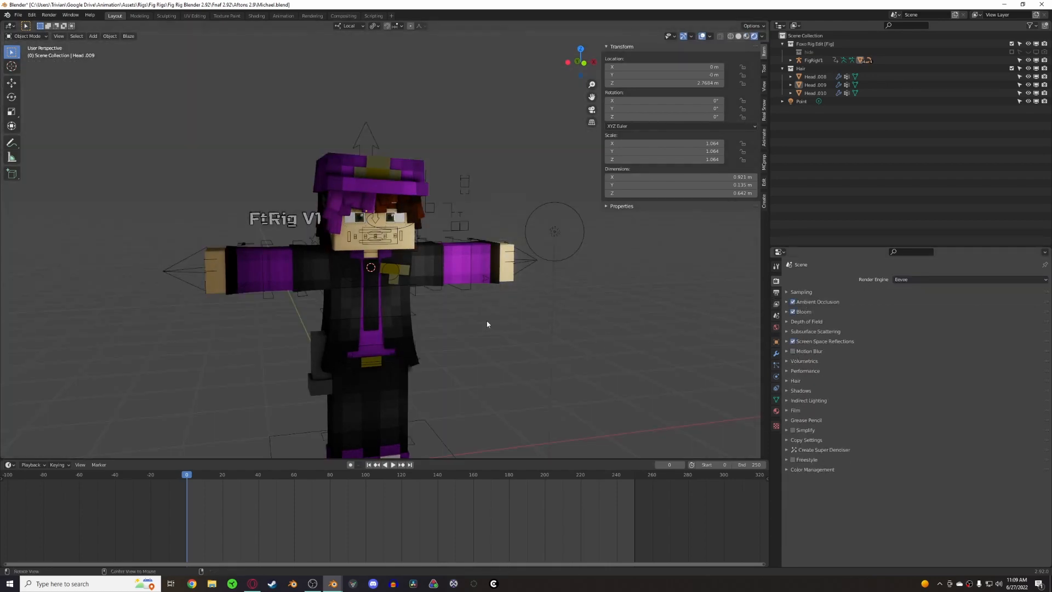
Step: Duplicate the point light and place the copy on the opposite side of the character
scroll(436, 302, up, 4)
middle_drag(487, 323, 461, 308)
scroll(462, 308, down, 6)
click(526, 237)
key(shift+d)
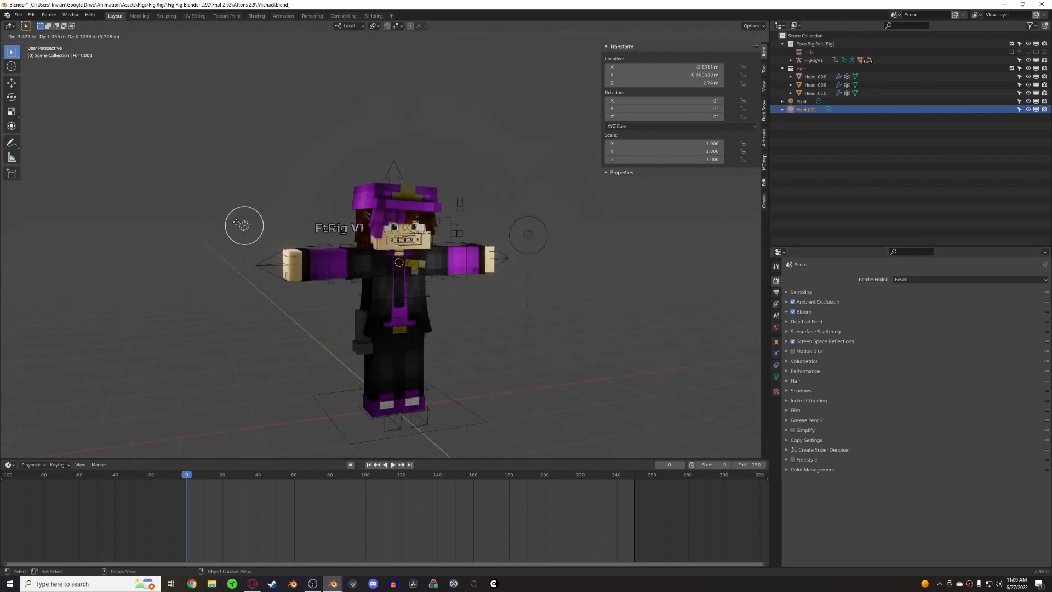
click(245, 188)
Step: Hide the purple hat and examine the hair without viewport overlays
scroll(417, 291, up, 4)
key(alt+shift+z)
click(422, 146)
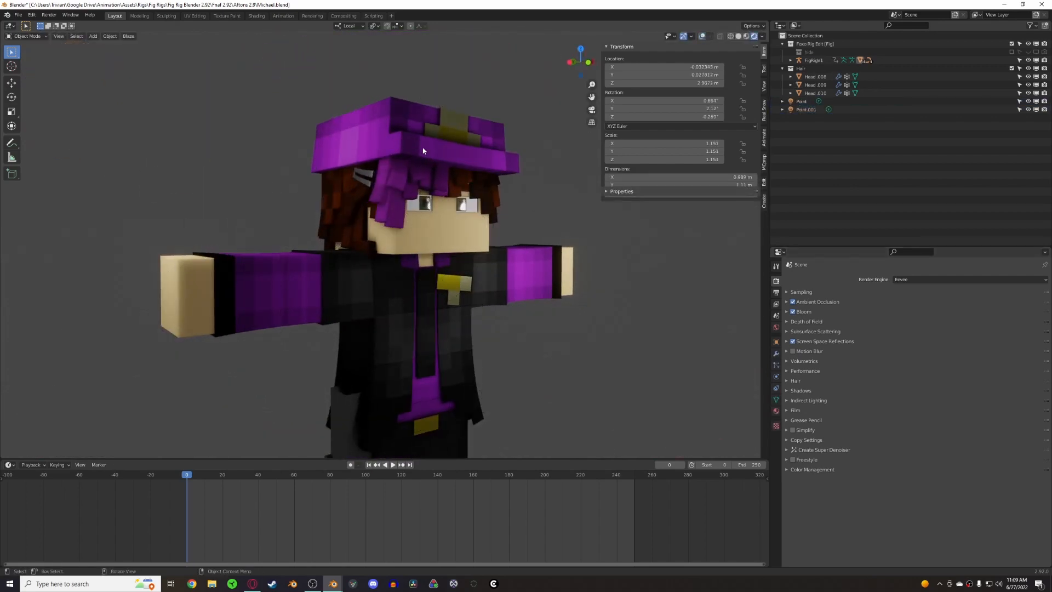
middle_drag(430, 209, 445, 247)
key(h)
middle_drag(429, 253, 473, 239)
click(466, 239)
key(alt+shift+z)
Step: Duplicate the point light again and place the copy behind the character
middle_drag(362, 256, 430, 255)
click(355, 276)
middle_drag(355, 276, 399, 275)
middle_drag(539, 268, 481, 273)
scroll(481, 273, down, 6)
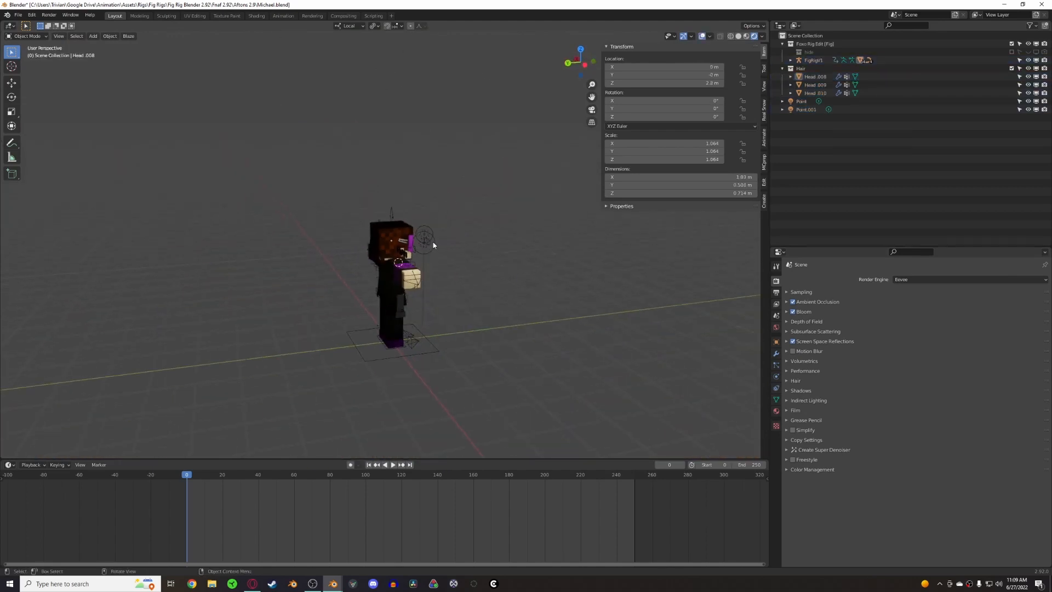
click(442, 240)
key(shift+d)
click(324, 212)
Step: In Edit Mode on the back hair mesh, select the lower faces where skin shows through the hair
scroll(377, 228, up, 4)
middle_drag(377, 228, 477, 230)
click(376, 301)
middle_drag(377, 301, 356, 305)
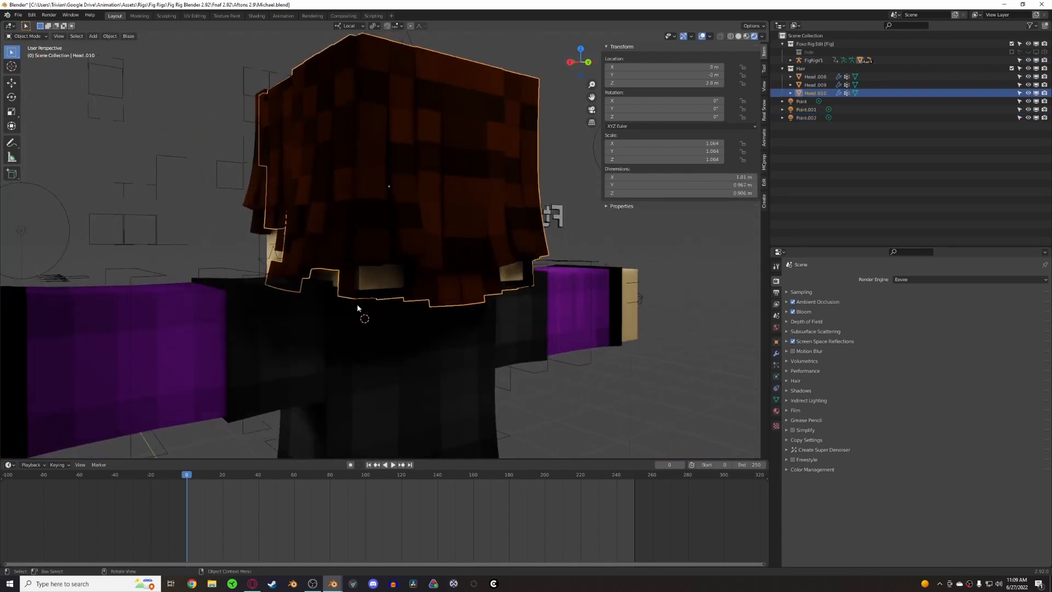
key(Tab)
scroll(351, 308, up, 3)
click(340, 317)
key(ctrl+z)
click(357, 336)
shift+click(404, 335)
middle_drag(404, 335, 429, 331)
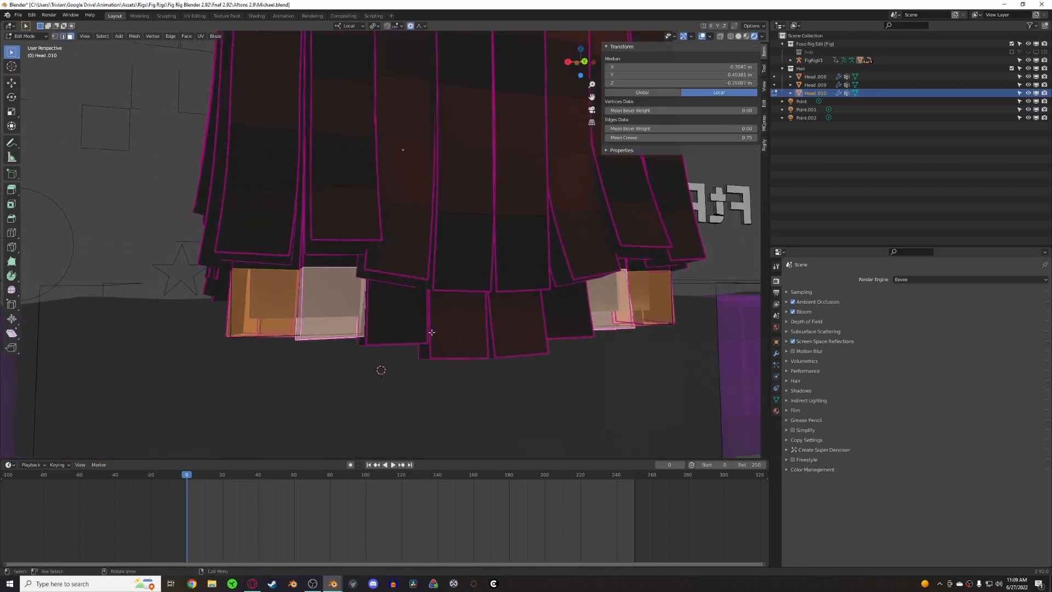
Step: In the UV Editing workspace, move the selected faces' UVs from the transparent area onto the brown hair pixels
scroll(430, 331, down, 7)
click(195, 16)
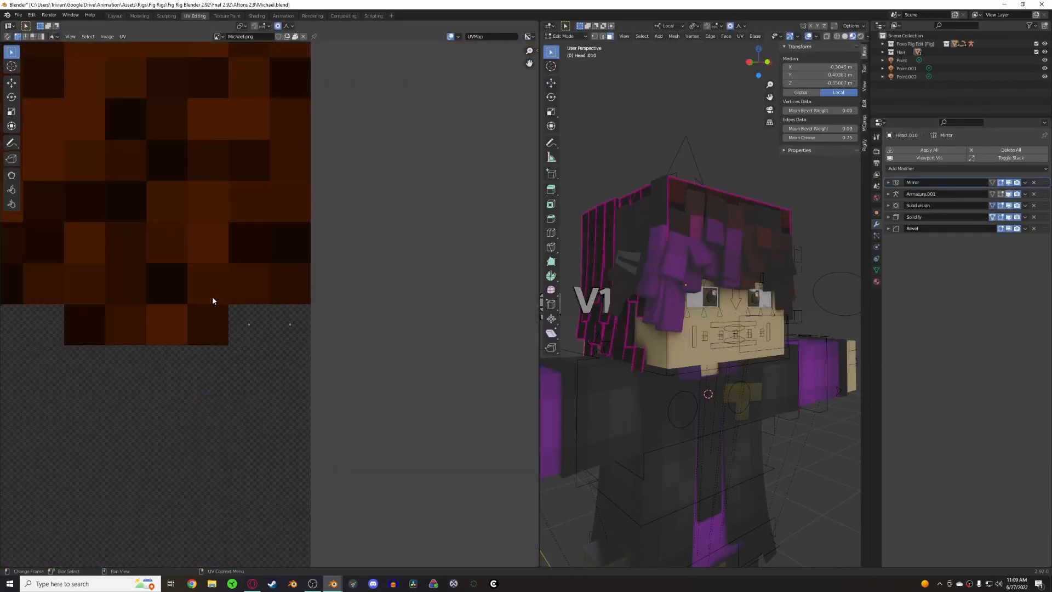
scroll(260, 339, down, 3)
key(g)
click(261, 333)
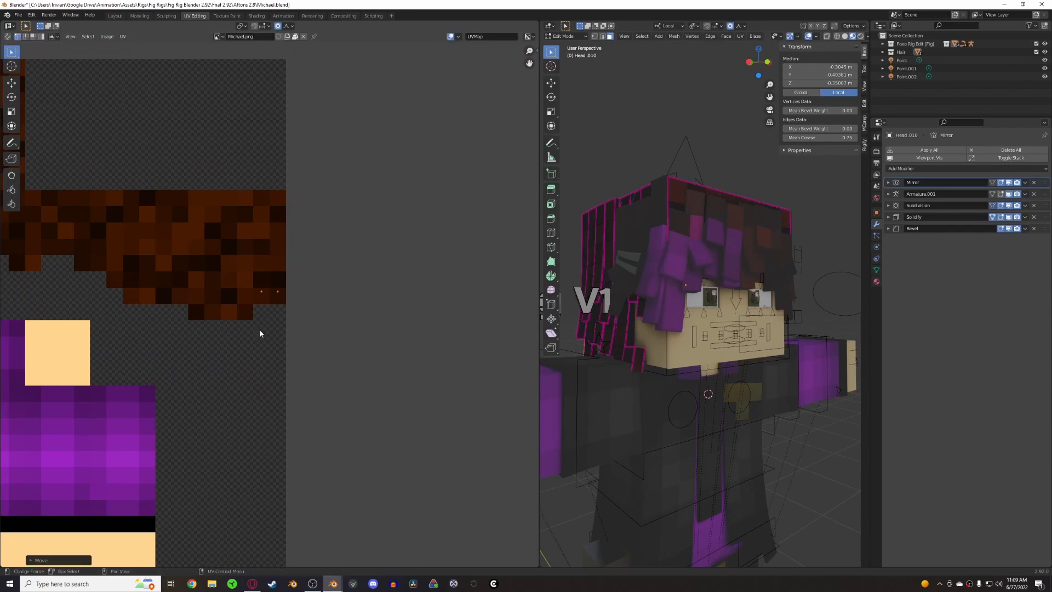
key(g)
click(229, 346)
key(Tab)
scroll(747, 321, up, 3)
middle_drag(746, 321, 769, 392)
scroll(699, 367, down, 5)
scroll(769, 393, down, 5)
alt+drag(678, 323, 745, 359)
Step: Unhide the purple hat and save the file
key(a)
key(a)
key(alt+h)
scroll(699, 348, down, 4)
key(a)
key(a)
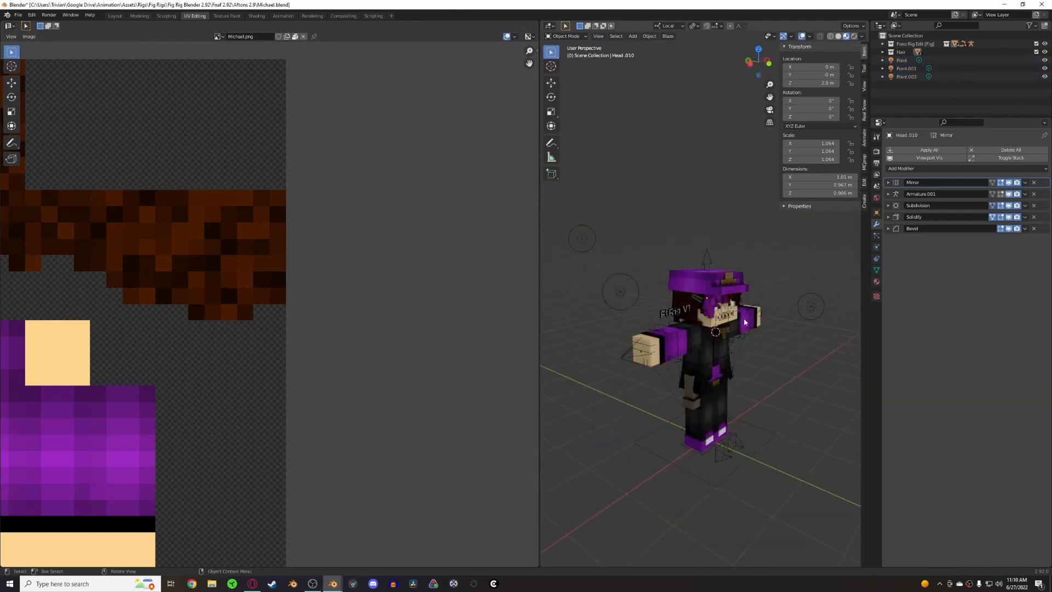
scroll(723, 346, up, 3)
middle_drag(784, 341, 741, 339)
key(ctrl+s)
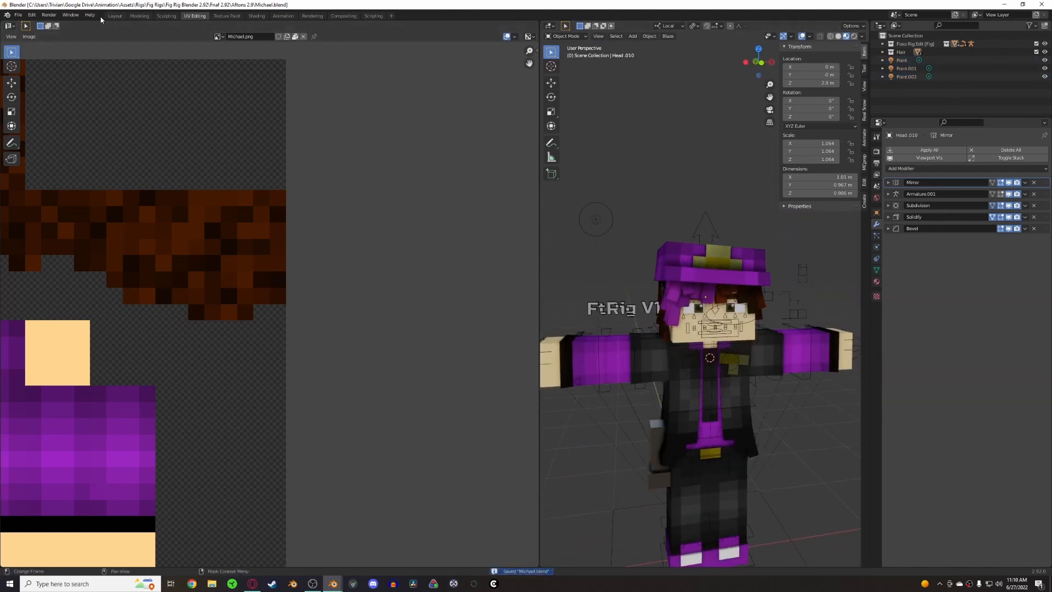
Step: Return to the Layout workspace and open the Sayori.blend rig file
click(115, 16)
middle_drag(241, 162, 429, 183)
click(18, 15)
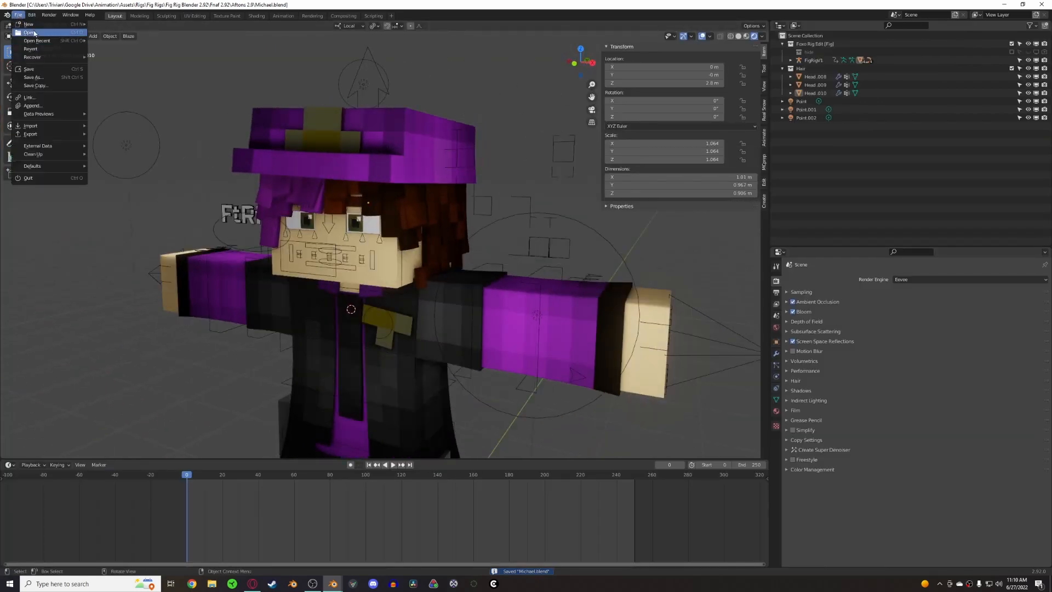
click(30, 33)
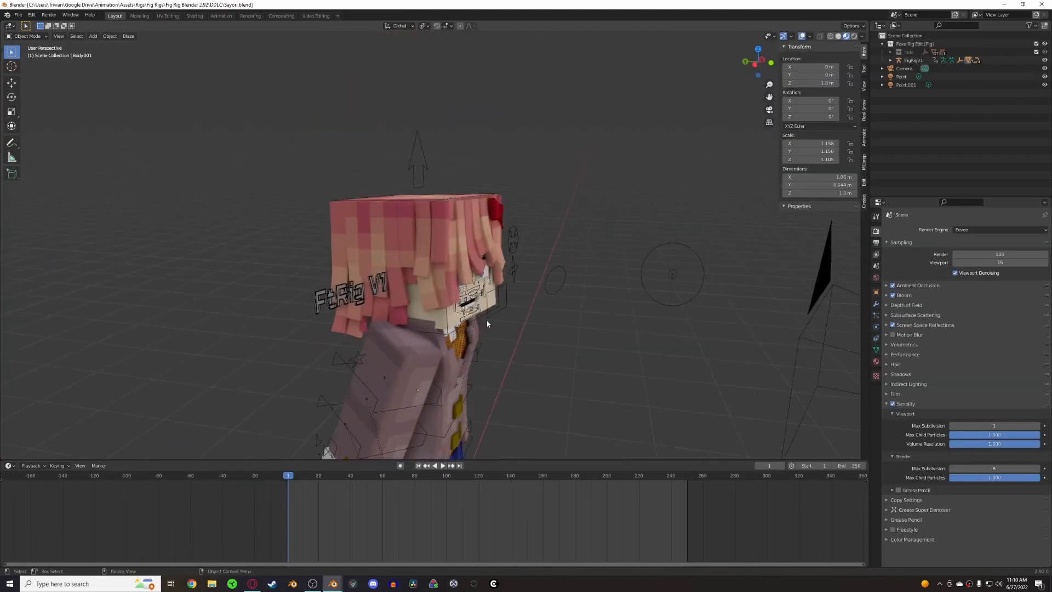
Step: Select the pink front hair mesh and inspect its modifier stack, including the Subdivision levels, then clear the selection
middle_drag(417, 307, 438, 289)
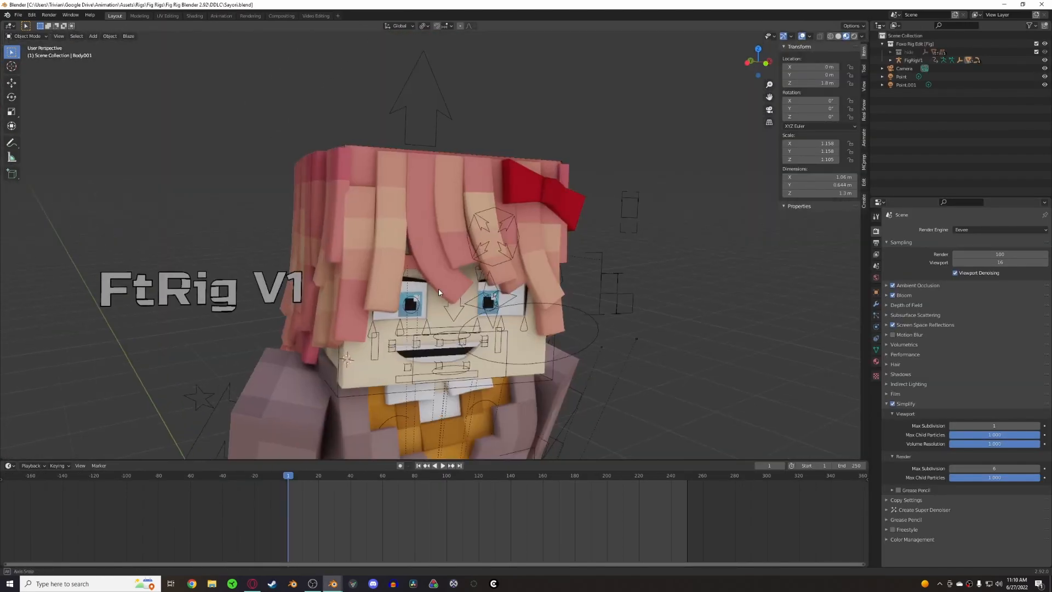
click(439, 289)
click(876, 304)
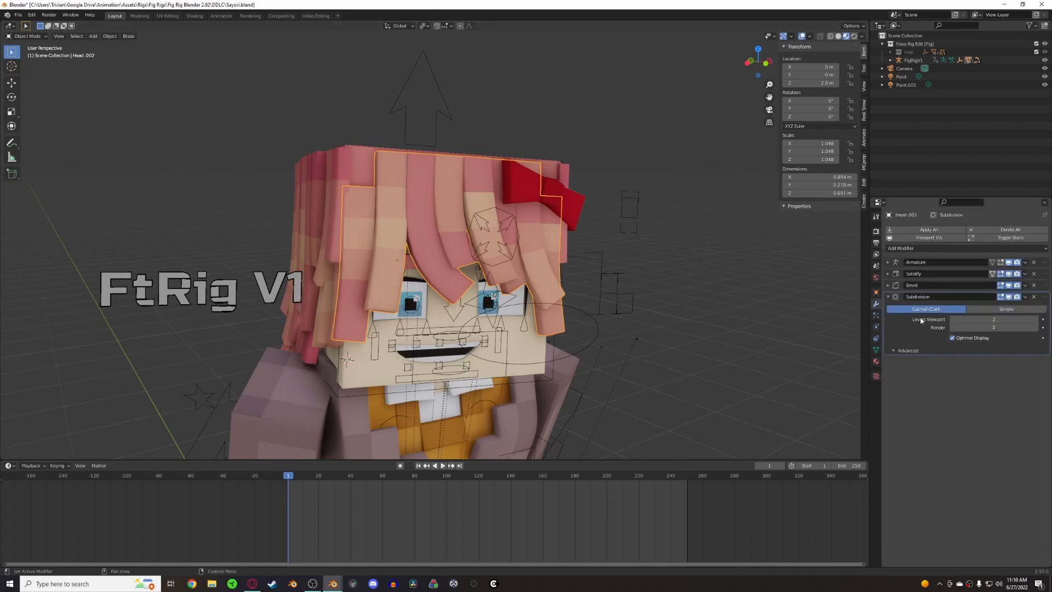
middle_drag(585, 313, 438, 275)
key(a)
key(alt+a)
scroll(452, 286, down, 4)
Step: Open Kaneki Hair.blend and view the white hair in solid shading and then in material preview
click(18, 15)
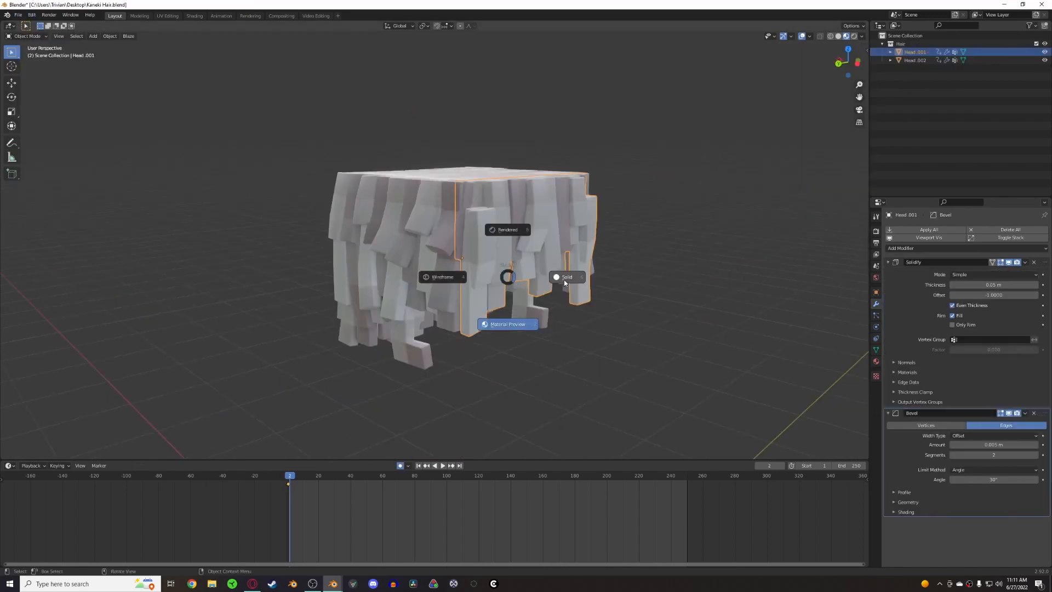
click(565, 283)
middle_drag(565, 283, 557, 291)
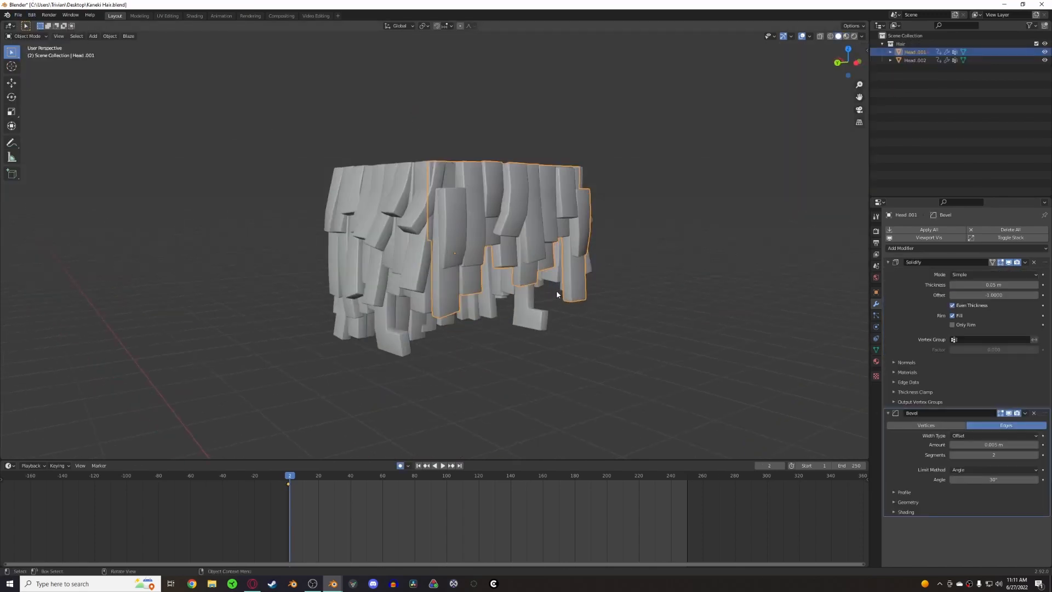
key(alt+a)
key(z)
click(429, 357)
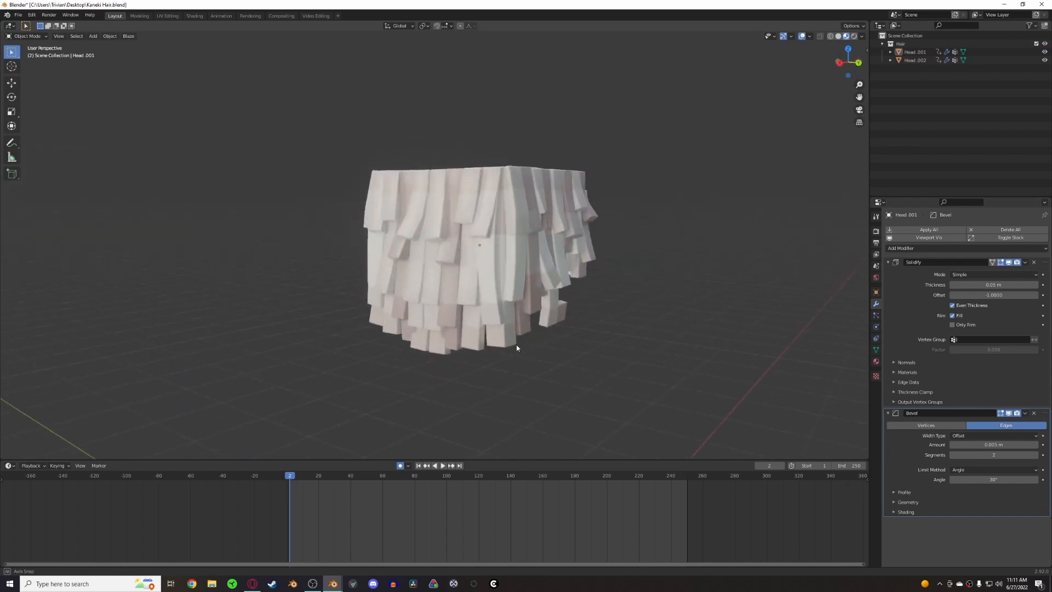
Step: Switch the viewport to rendered shading and add a point light to the hair scene
click(876, 231)
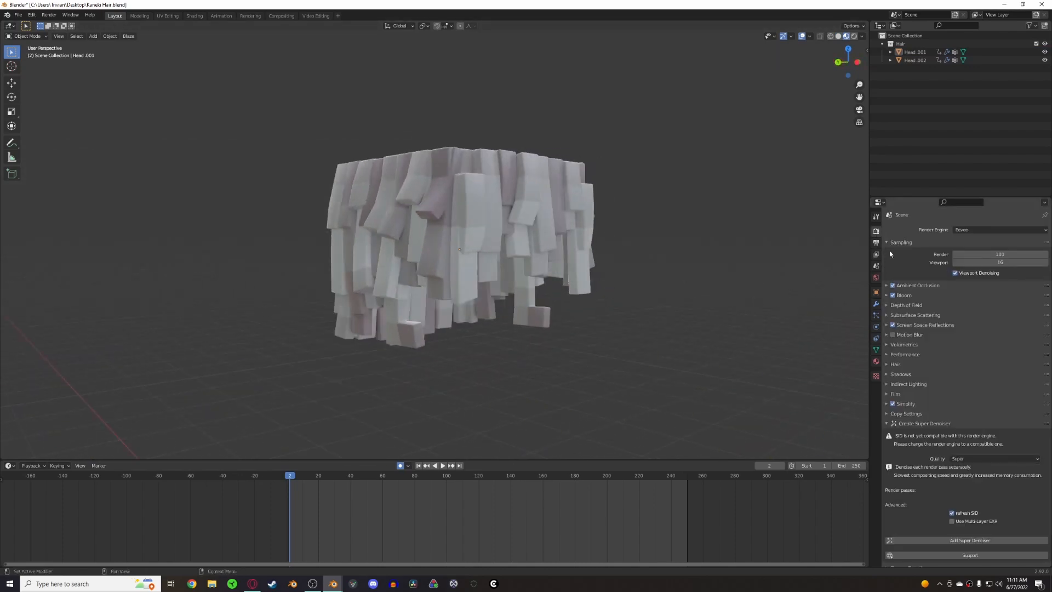
key(z)
click(823, 212)
scroll(548, 282, down, 5)
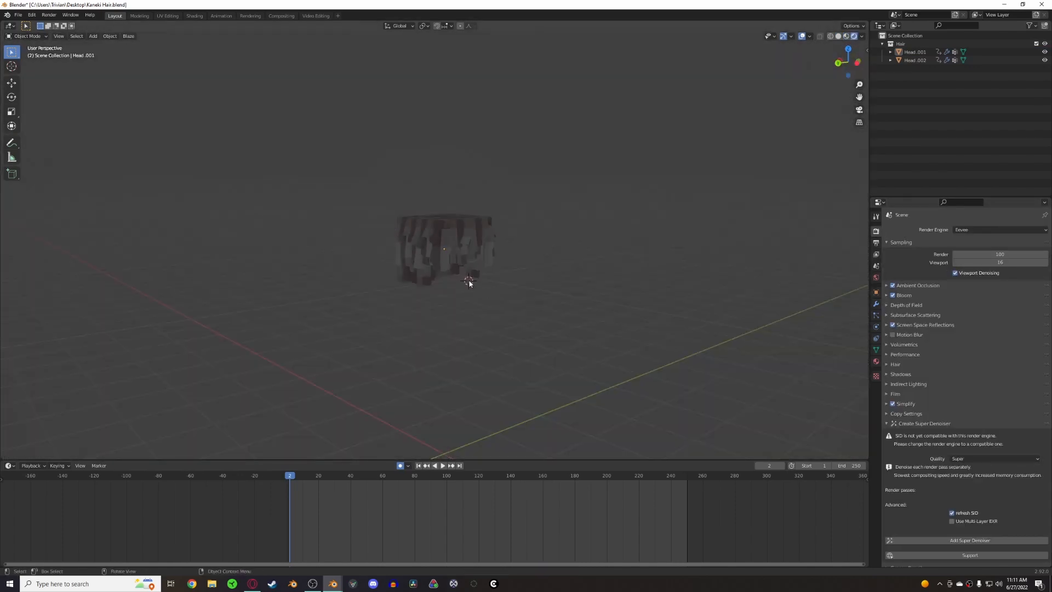
key(shift+a)
mouse_move(439, 382)
click(502, 385)
Step: Duplicate the point light twice around the hair and check the lit result with the overlays hidden
key(shift+d)
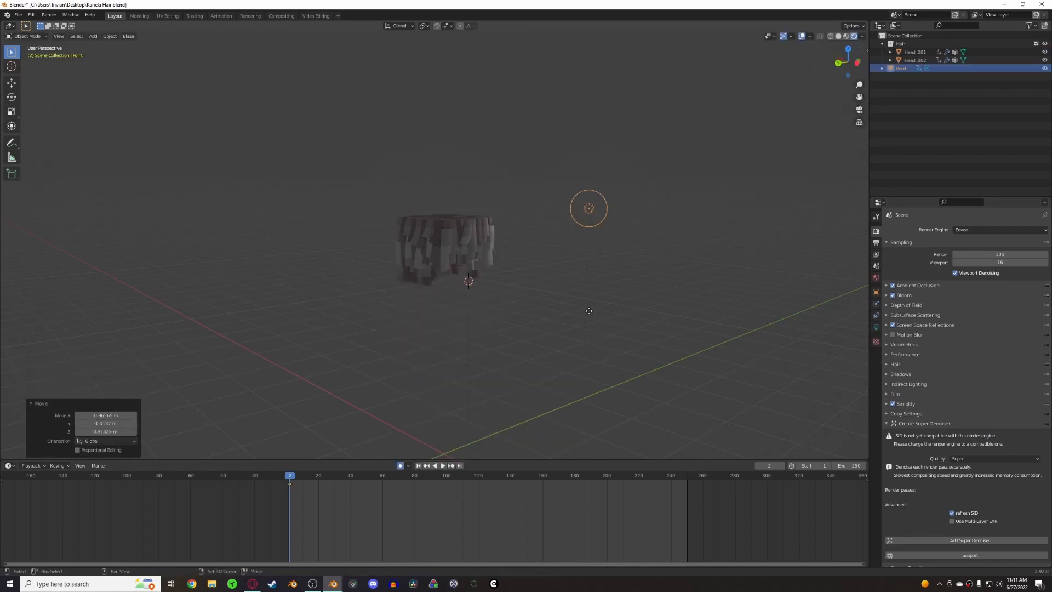
click(376, 304)
middle_drag(376, 304, 477, 277)
key(shift+d)
click(515, 303)
scroll(495, 300, up, 3)
right_click(358, 275)
key(shift+alt+z)
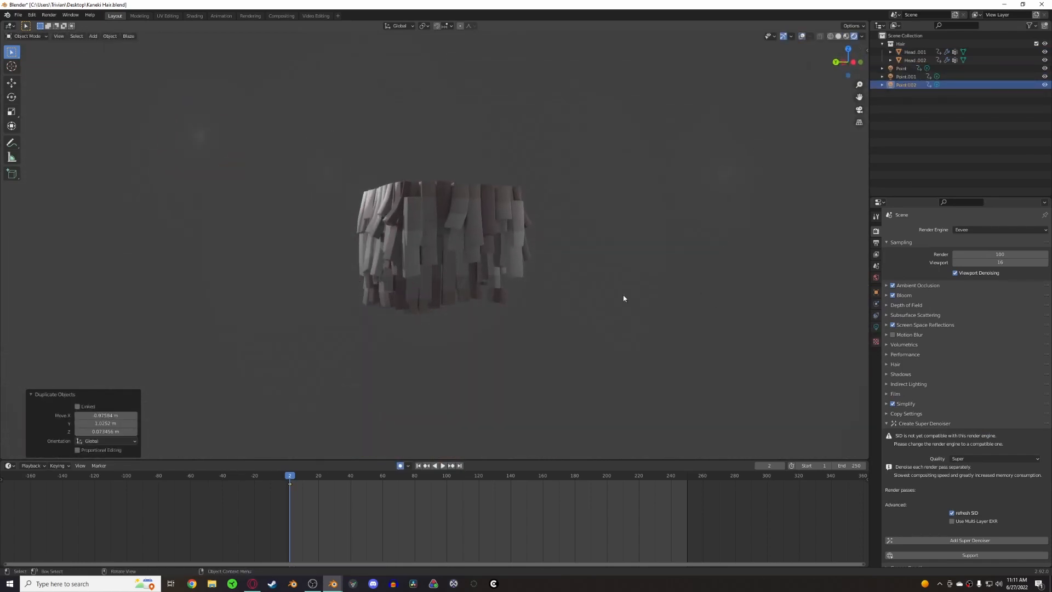
key(shift+alt+z)
Step: Raise the power of the newest point light, then select the light on the opposite side of the hair
scroll(614, 258, down, 2)
click(876, 326)
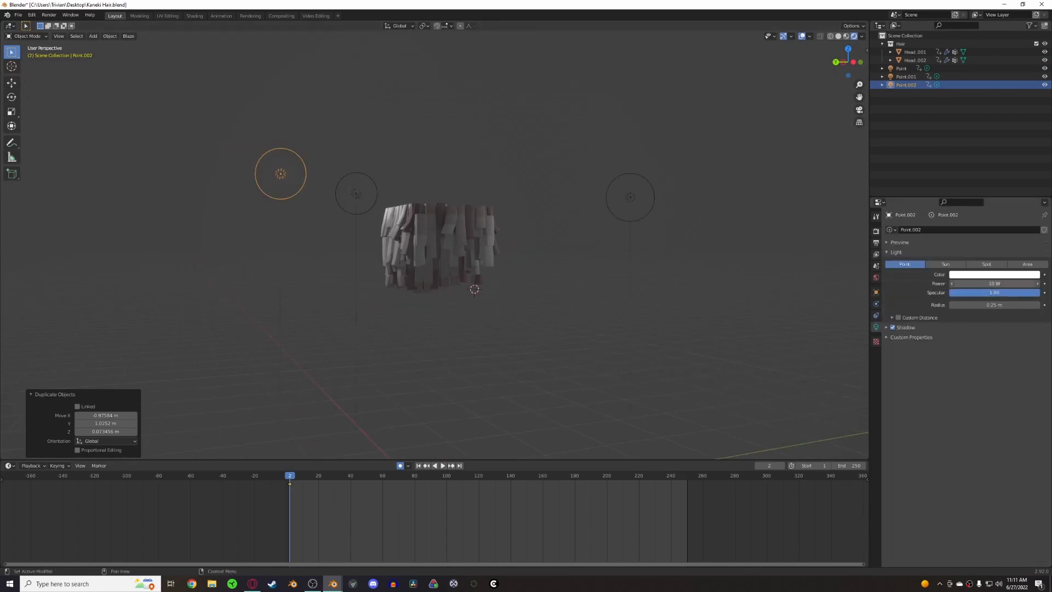
drag(995, 283, 1019, 283)
click(628, 209)
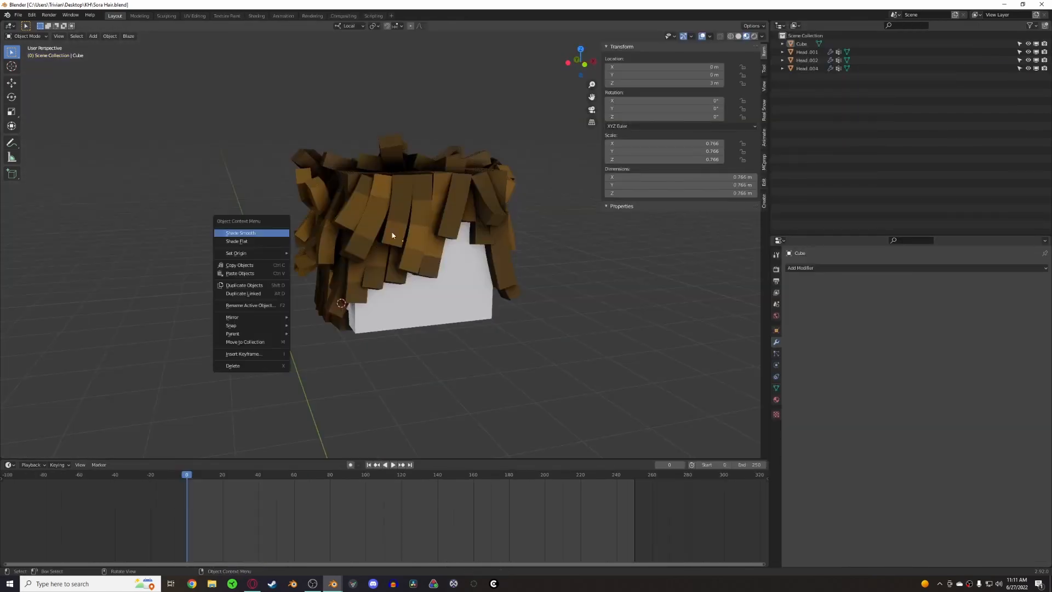
Step: Try moving the brown front hair mesh away from the head cube, then deselect it
mouse_move(392, 235)
middle_down()
mouse_move(384, 280)
mouse_move(393, 273)
mouse_move(323, 245)
mouse_move(532, 248)
mouse_move(399, 271)
mouse_move(445, 256)
mouse_move(427, 252)
mouse_move(435, 252)
mouse_move(423, 238)
mouse_move(443, 249)
mouse_move(493, 246)
mouse_move(510, 261)
mouse_move(420, 265)
mouse_move(402, 230)
mouse_move(376, 233)
middle_up()
scroll(435, 252, down, 3)
click(376, 232)
key(g)
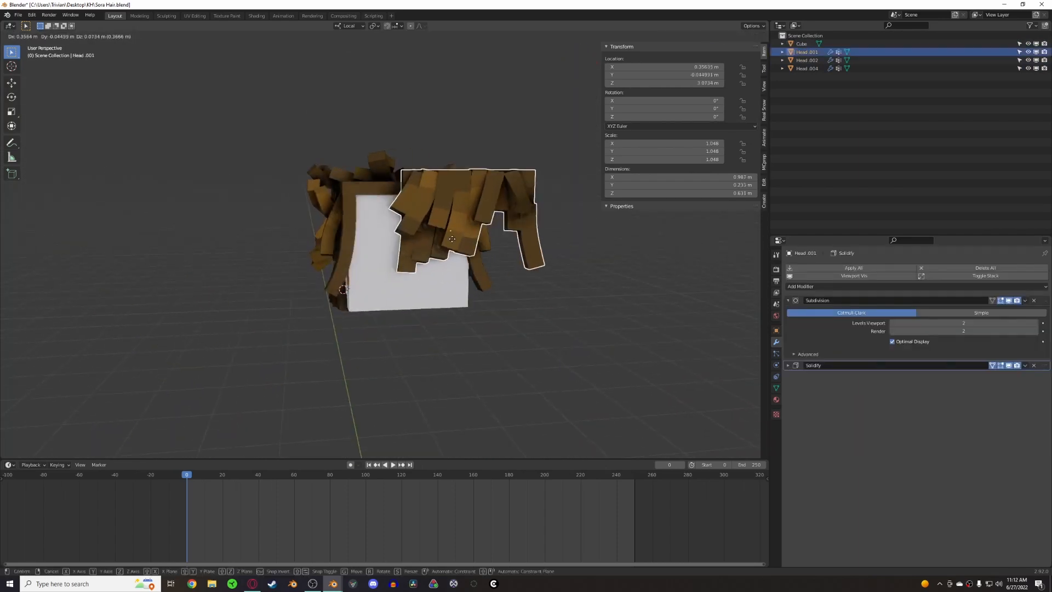
right_click(433, 212)
click(521, 328)
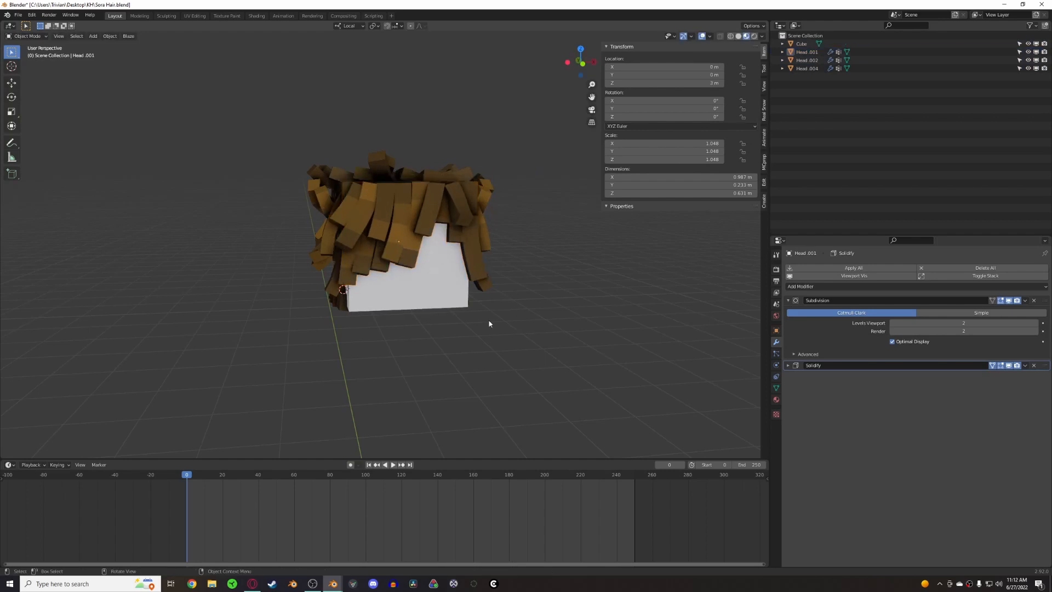
Step: Open Past Michael.blend and try moving the large hair control bone beside the character's right cheek in Pose Mode
click(11, 25)
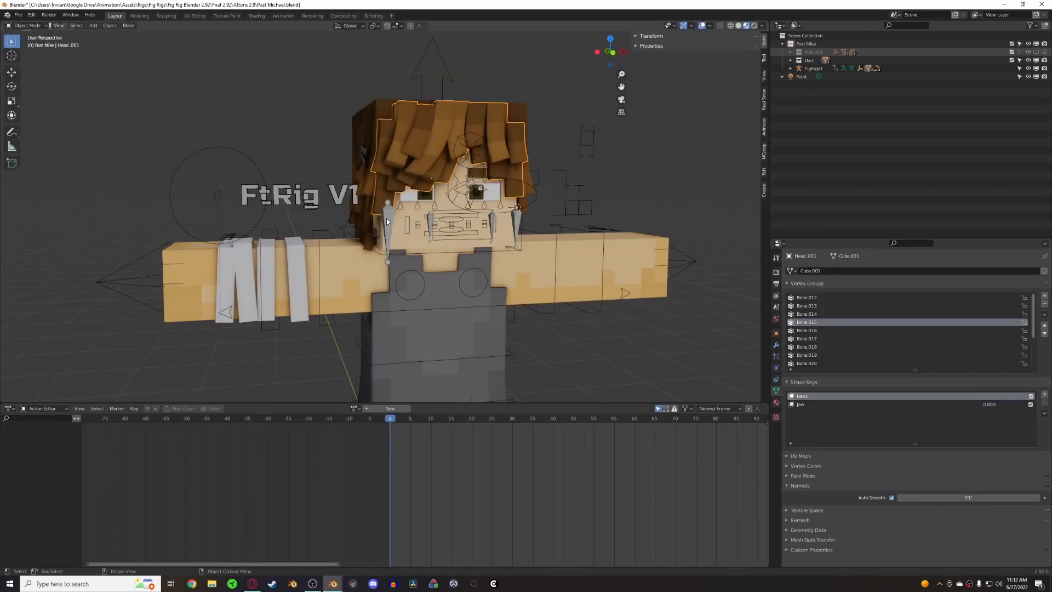
click(386, 218)
key(ctrl+Tab)
click(388, 219)
key(g)
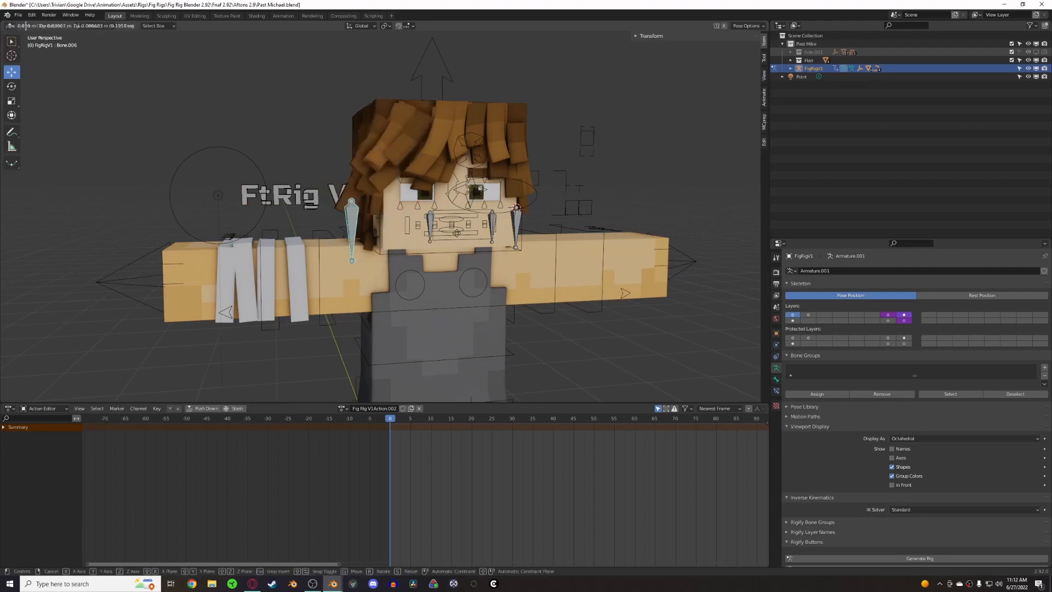
right_click(383, 207)
middle_drag(385, 208, 400, 224)
Step: Select the front hair mesh, then return to the rig and try moving the right cheek's control bone again
click(409, 191)
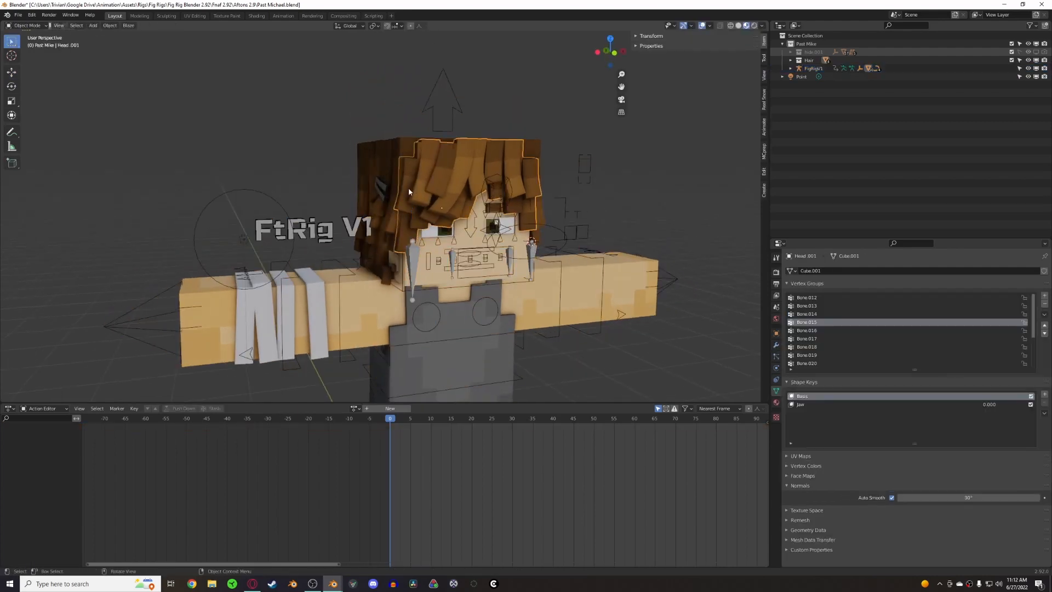
click(419, 259)
key(ctrl+Tab)
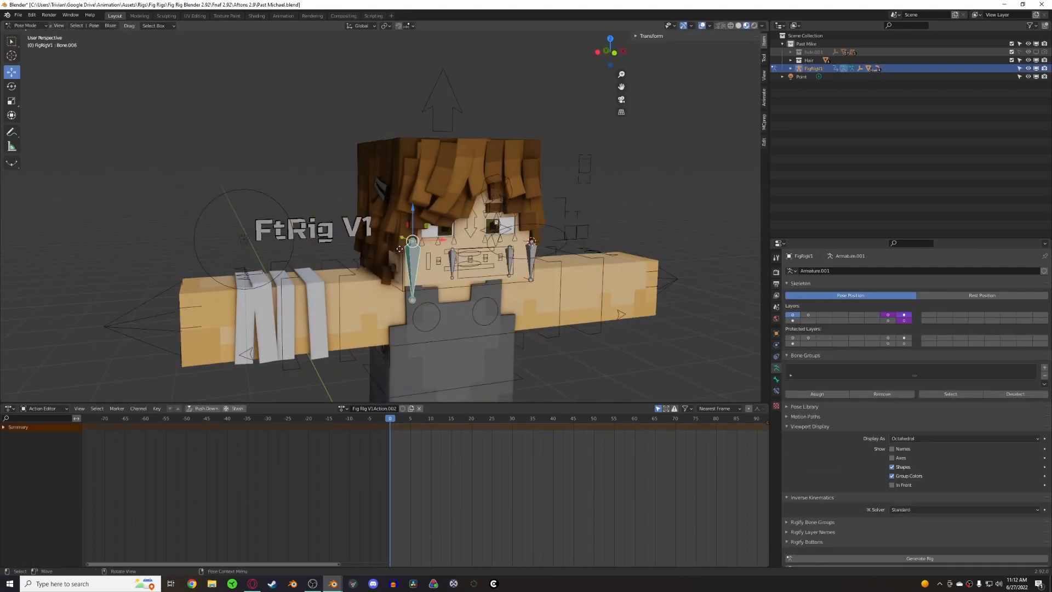
key(g)
right_click(445, 267)
key(ctrl+Tab)
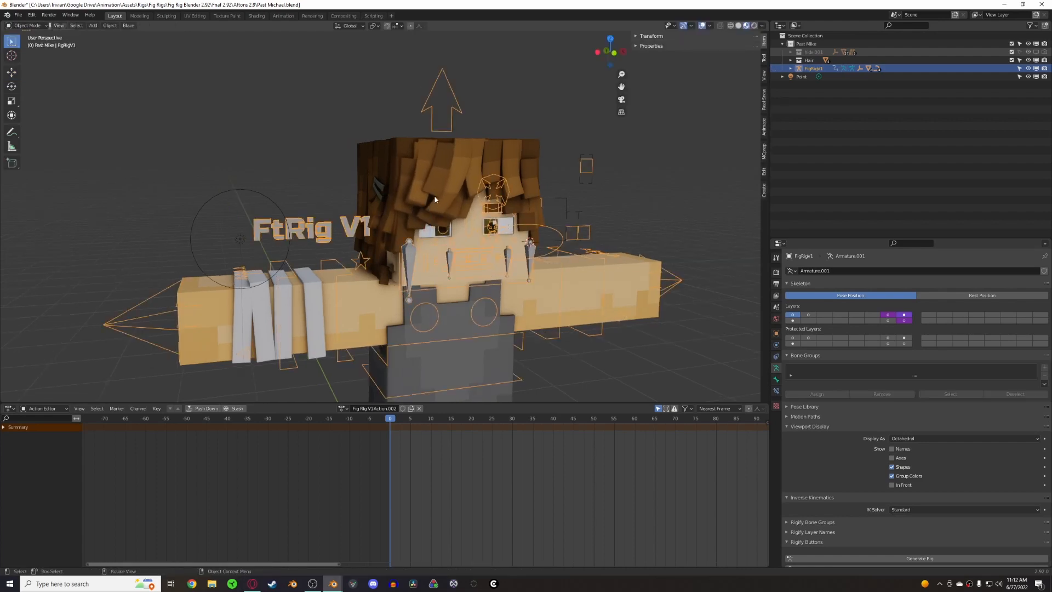
Step: Show only the armature layer that contains the hair strand bones
scroll(435, 199, down, 2)
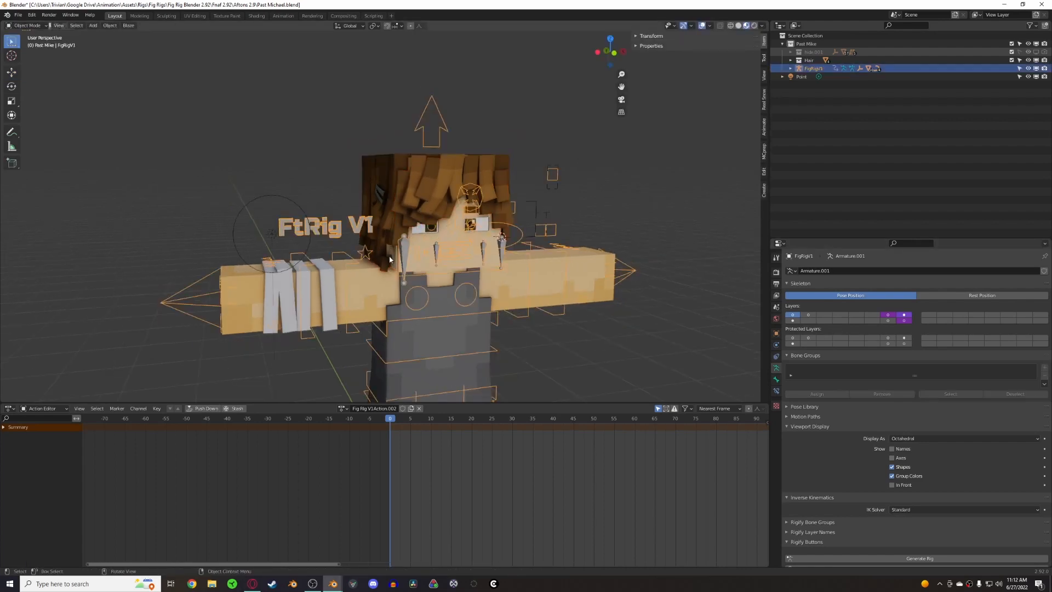
click(793, 321)
scroll(398, 217, up, 4)
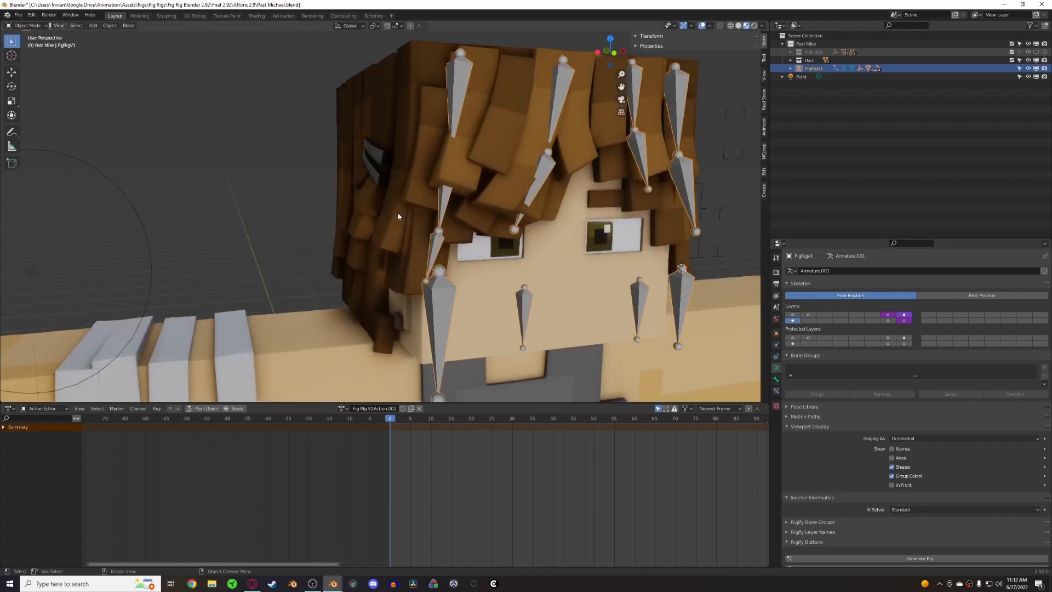
Step: In Pose Mode, try rotating the middle and lowest bones of the hair strand on the character's right side
key(ctrl+Tab)
scroll(446, 146, down, 3)
key(r)
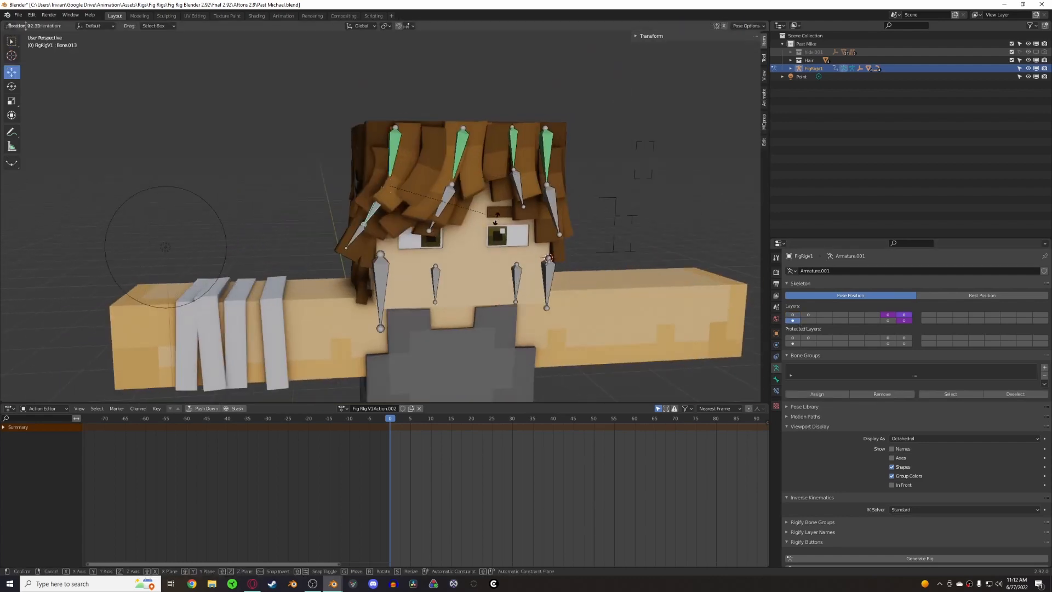
click(425, 248)
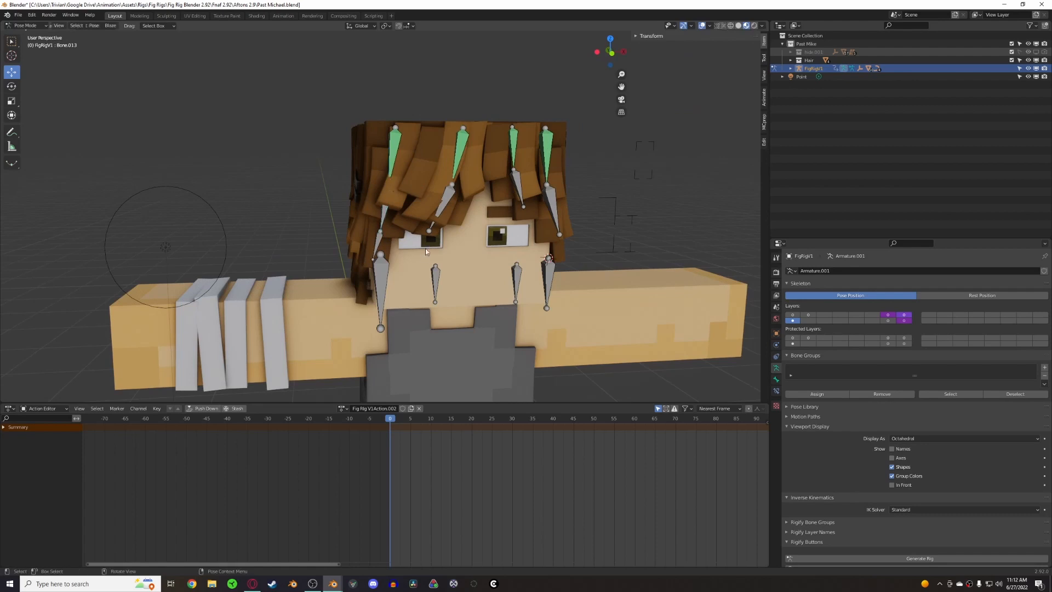
key(r)
click(370, 225)
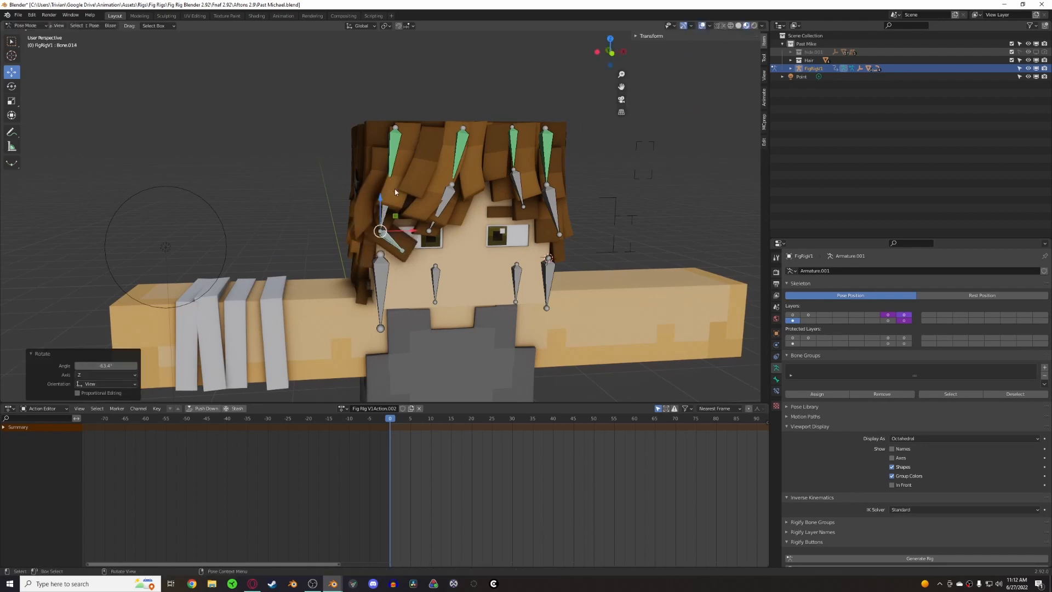
key(ctrl+Tab)
key(ctrl+Tab)
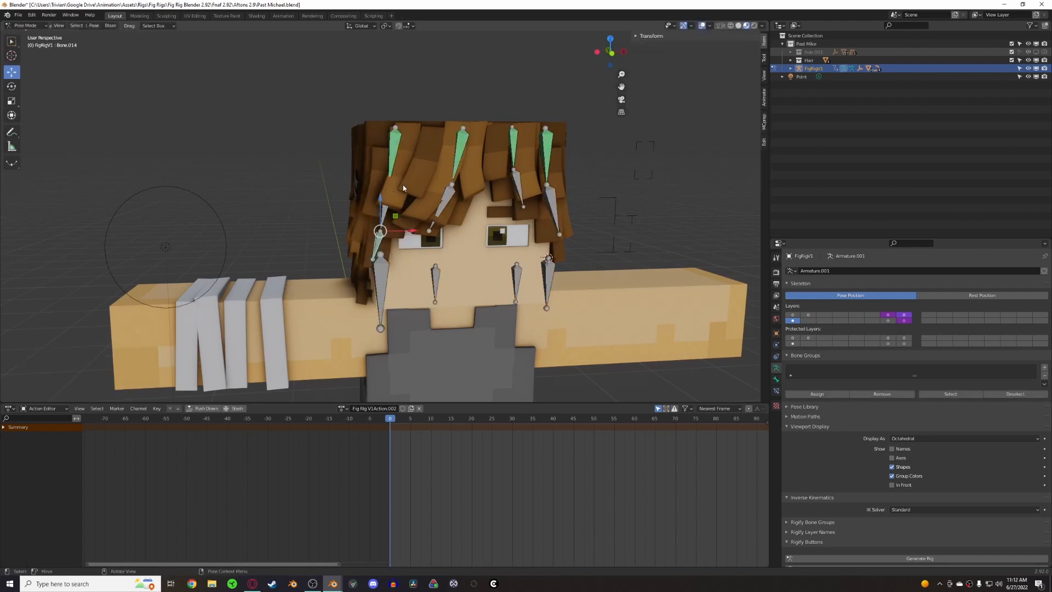
Step: In Edit Mode on the front hair mesh, try moving the strand faces, then deselect everything and leave the mode
key(ctrl+Tab)
click(445, 248)
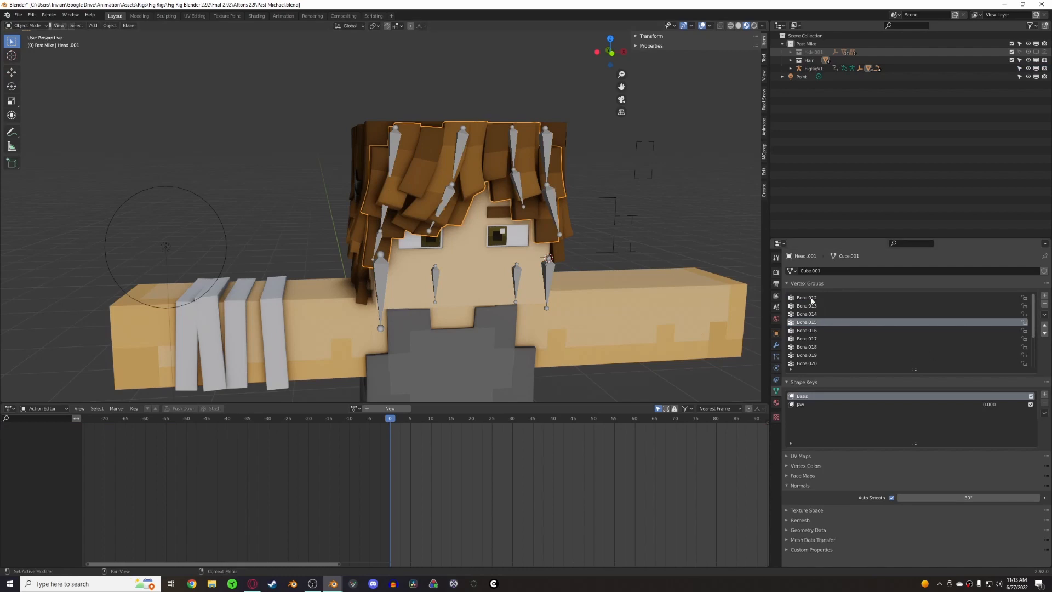
key(Tab)
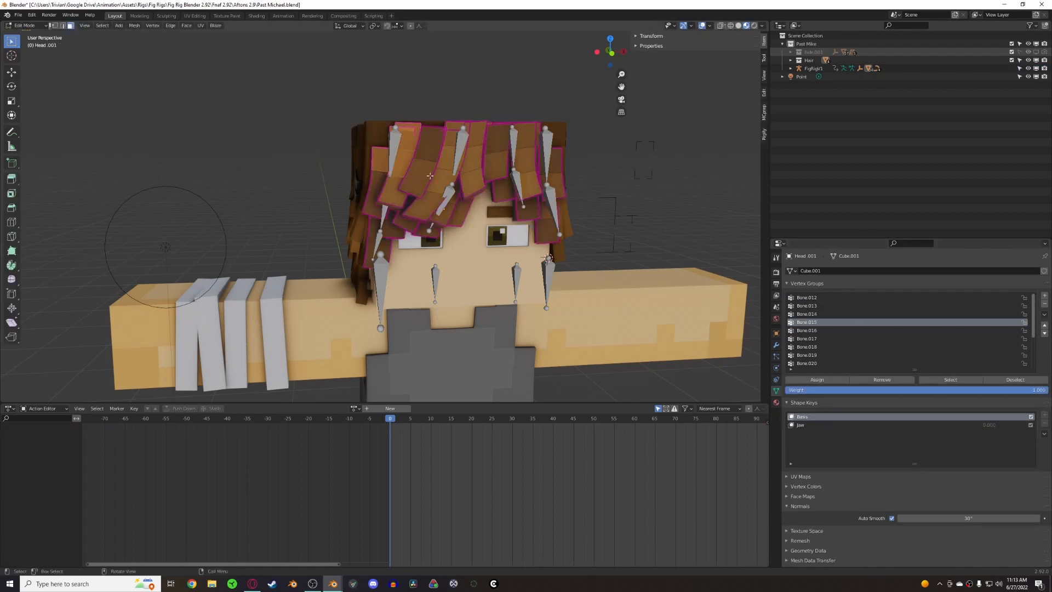
key(g)
right_click(423, 163)
key(alt+a)
key(Tab)
Step: Return the rig to Pose Mode and try posing the right-side strand with its lowest bone and its control bone
click(395, 146)
key(ctrl+Tab)
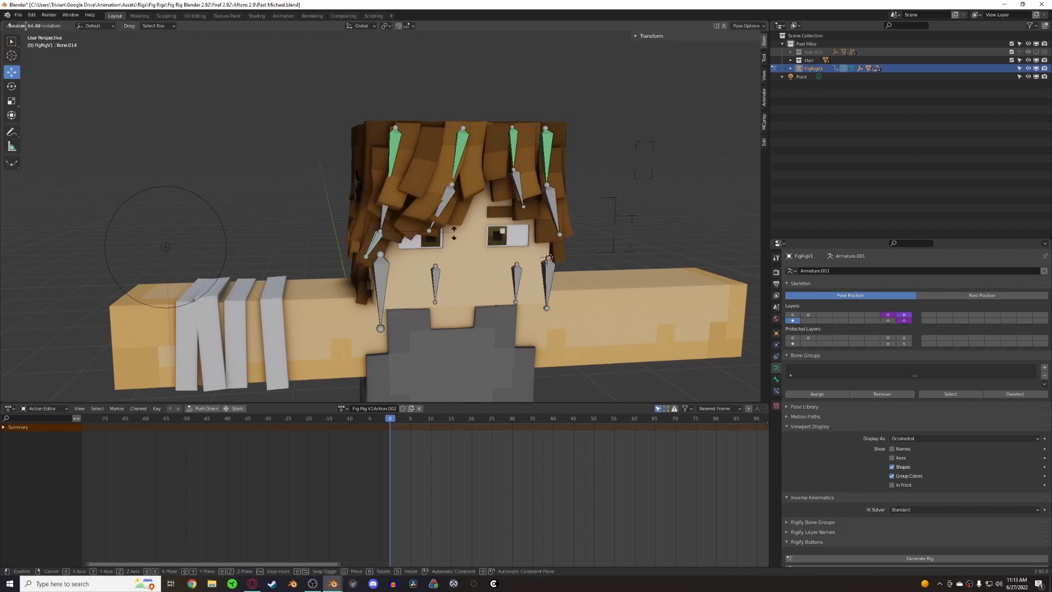
click(392, 173)
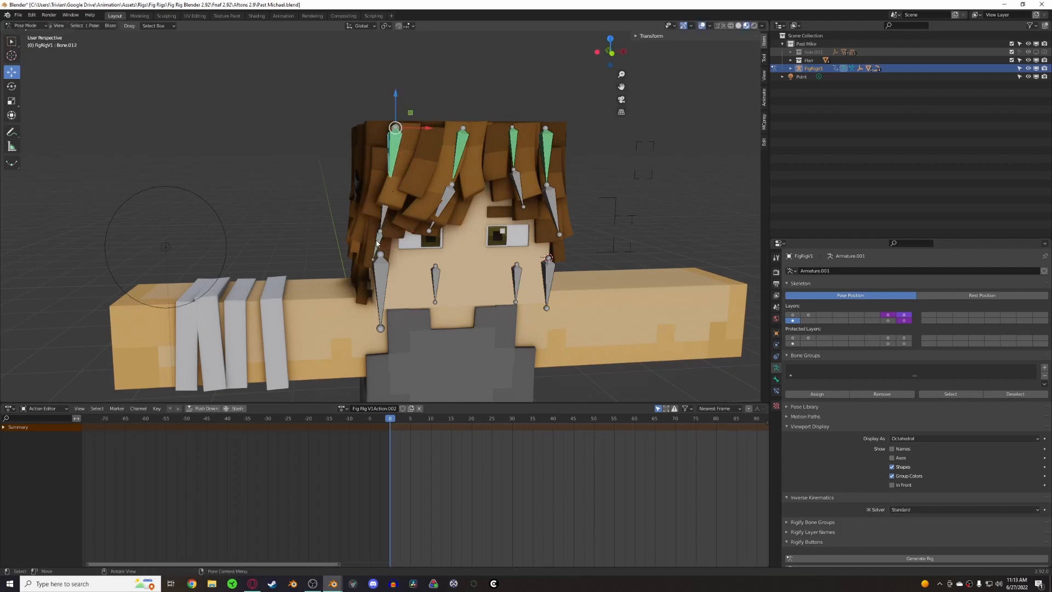
click(375, 266)
key(g)
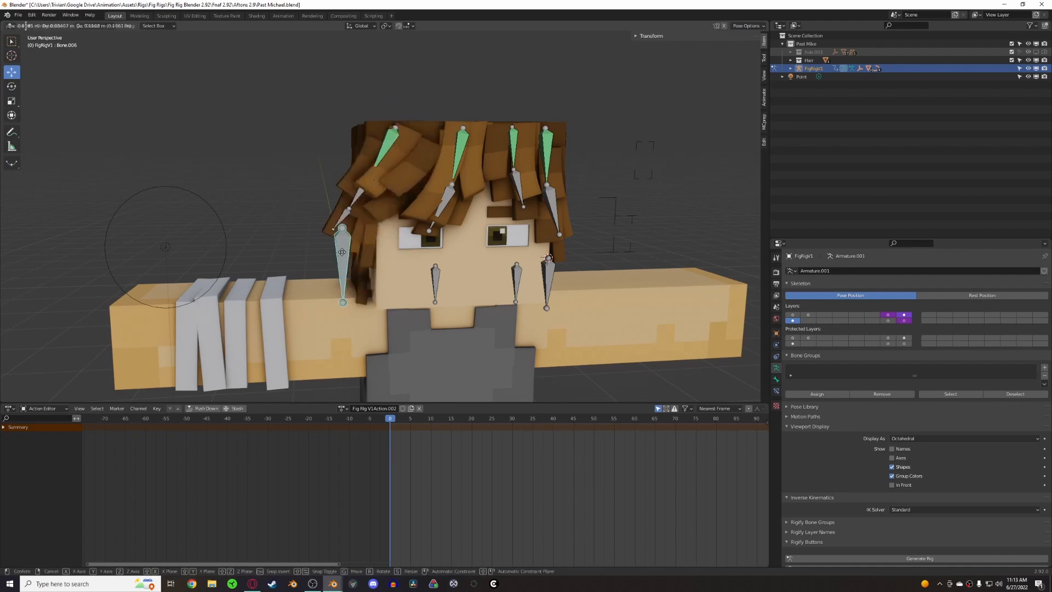
key(Escape)
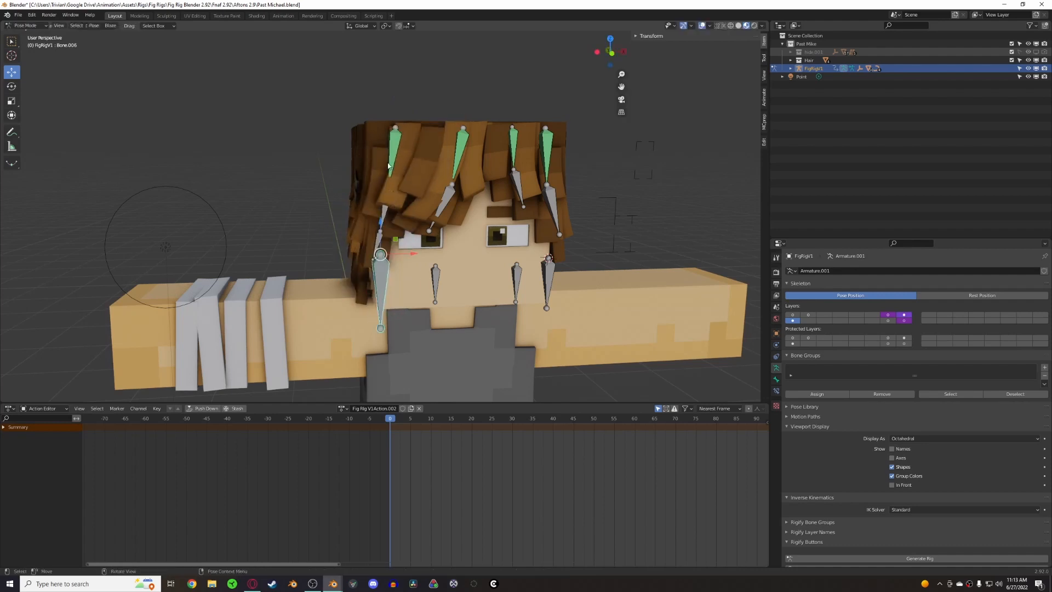
Step: Select the top bone of the right-side strand and inspect its Stretch To bone constraint
click(395, 178)
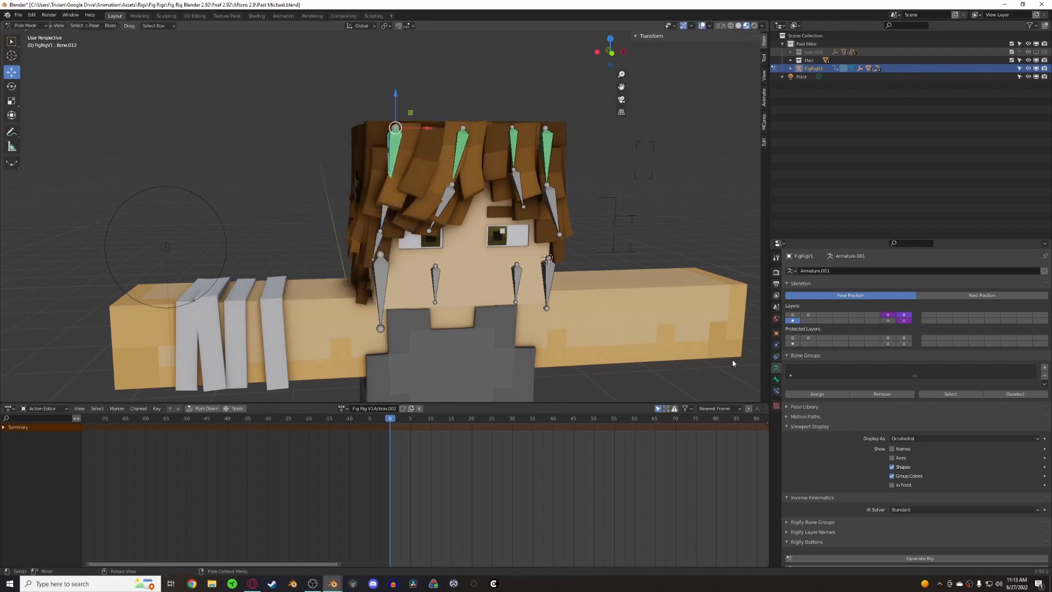
click(776, 379)
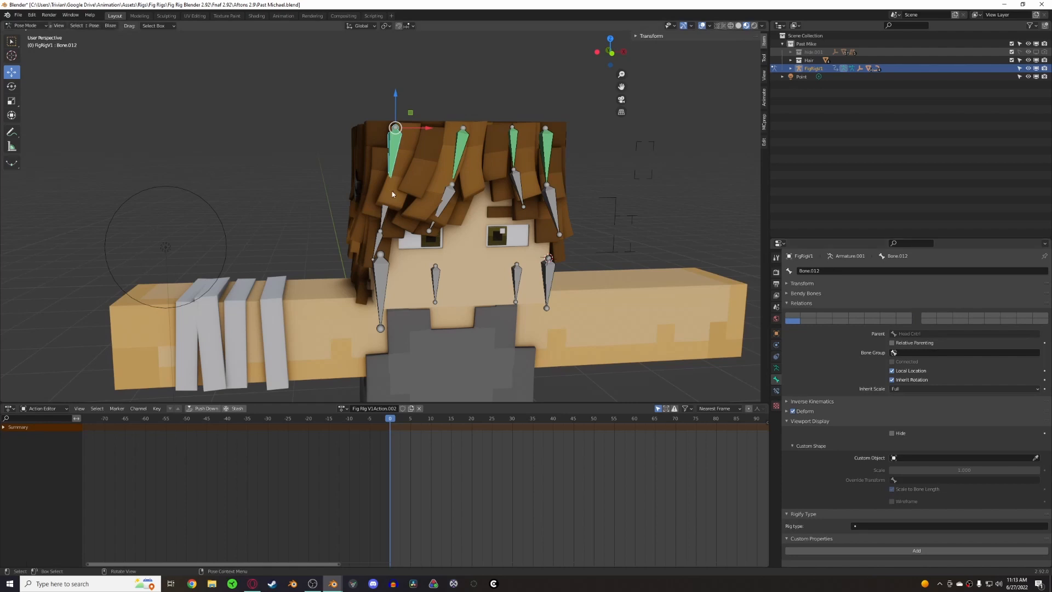
click(776, 391)
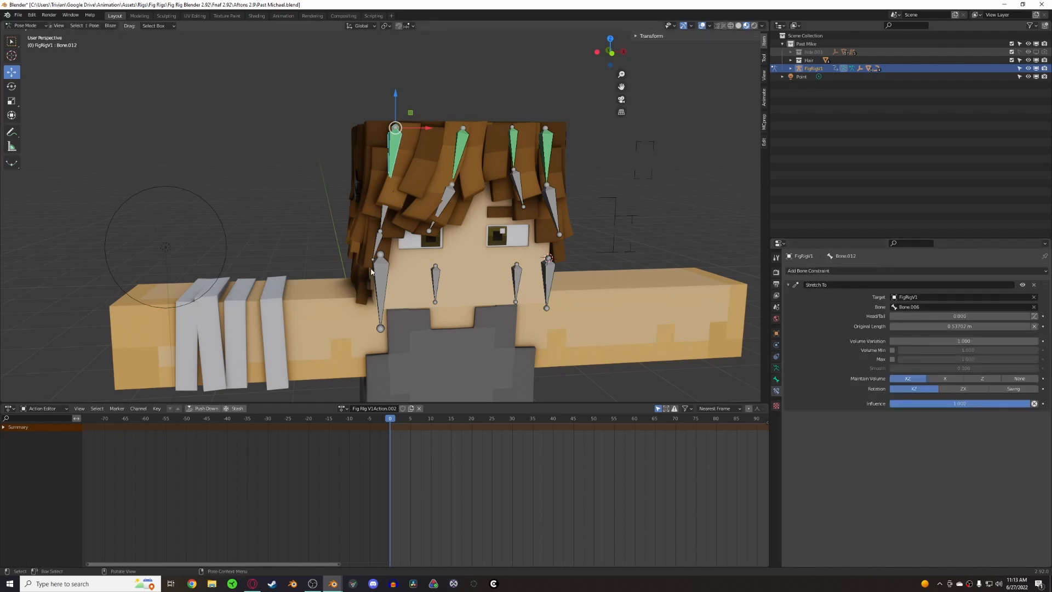
Step: Try moving the right cheek's control bone alone, then the whole row of four control bones together
click(385, 289)
key(g)
right_click(361, 252)
drag(324, 266, 590, 312)
key(g)
right_click(620, 298)
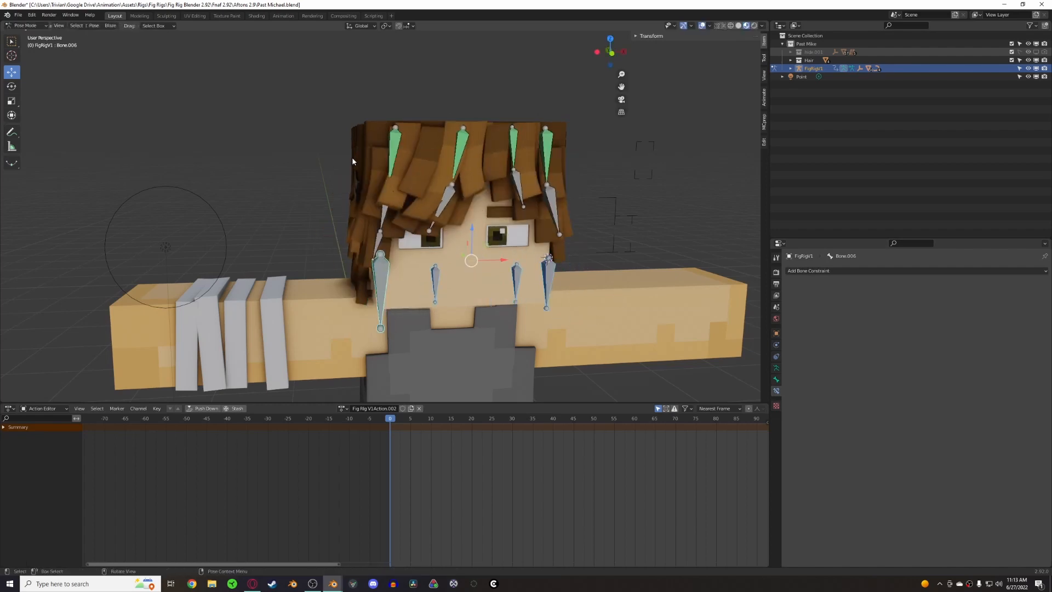
Step: Try moving the hair strand bones together, then switch the armature to the layer holding the main rig controls
drag(352, 158, 577, 215)
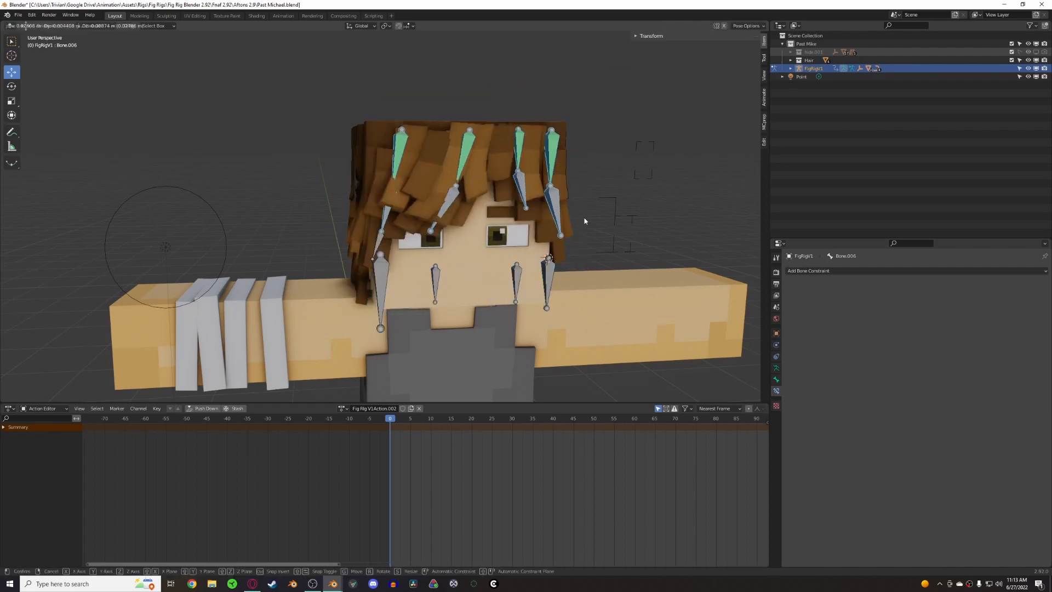
click(778, 380)
click(776, 369)
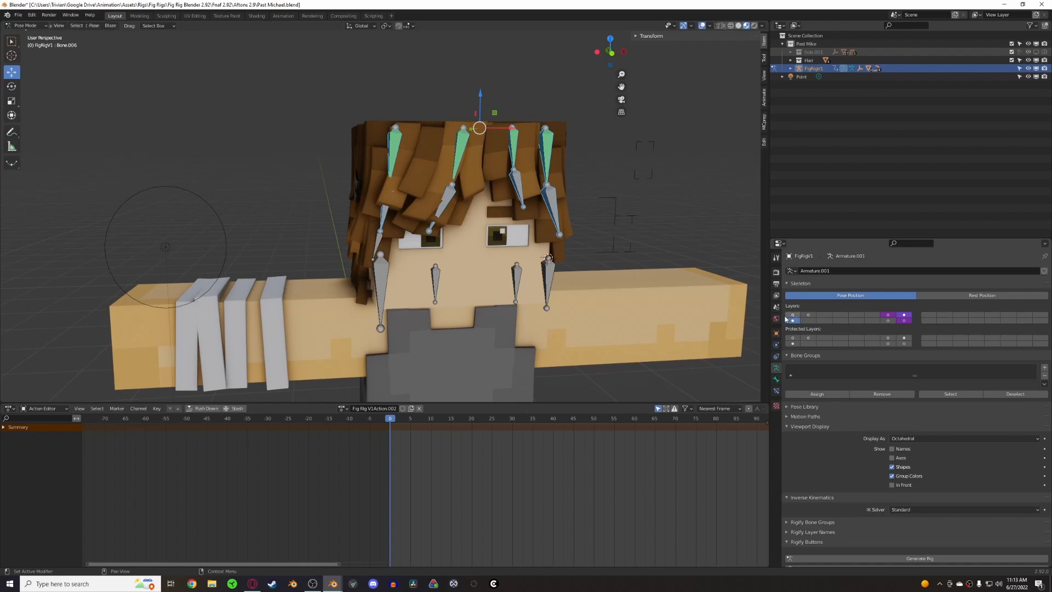
click(792, 316)
Step: Return the rig from Pose Mode to Object Mode, deselect everything, and view the whole character
click(376, 278)
middle_drag(376, 278, 360, 226)
scroll(356, 236, down, 1)
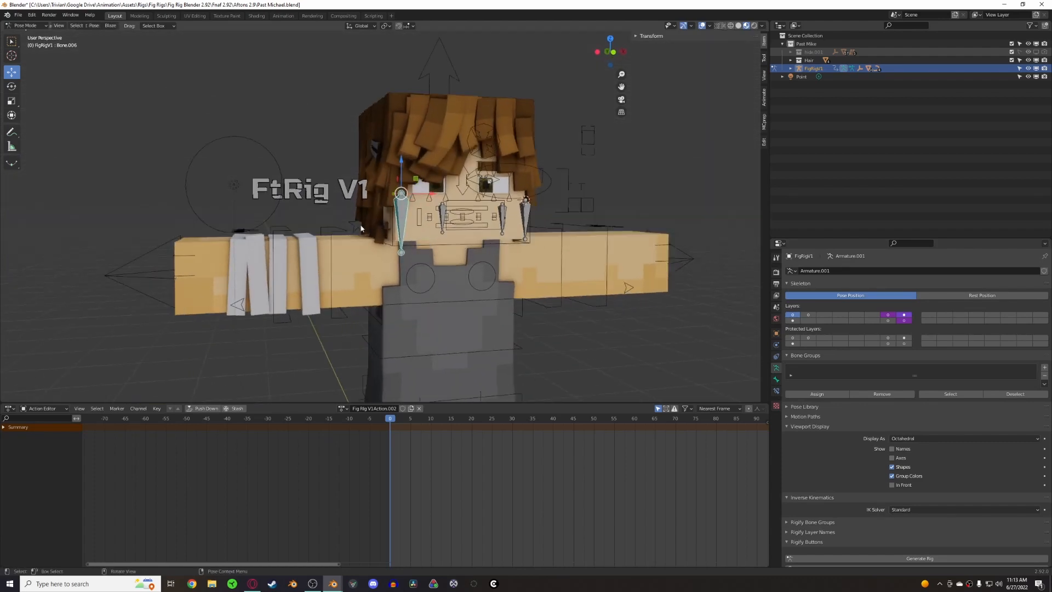
key(ctrl+Tab)
click(602, 371)
scroll(583, 354, down, 4)
middle_drag(413, 305, 399, 301)
right_click(397, 301)
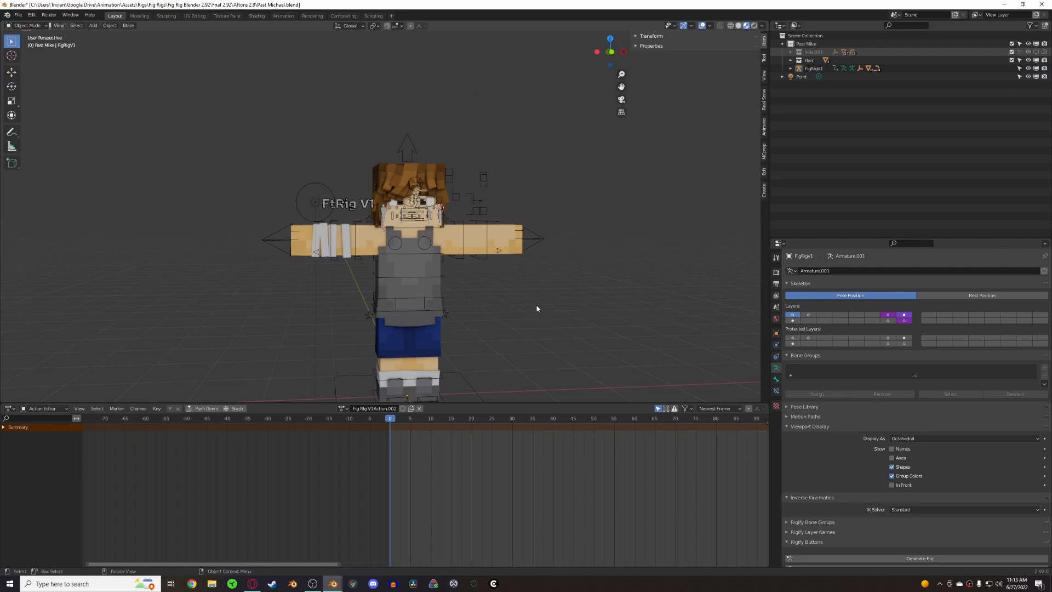
scroll(507, 287, up, 5)
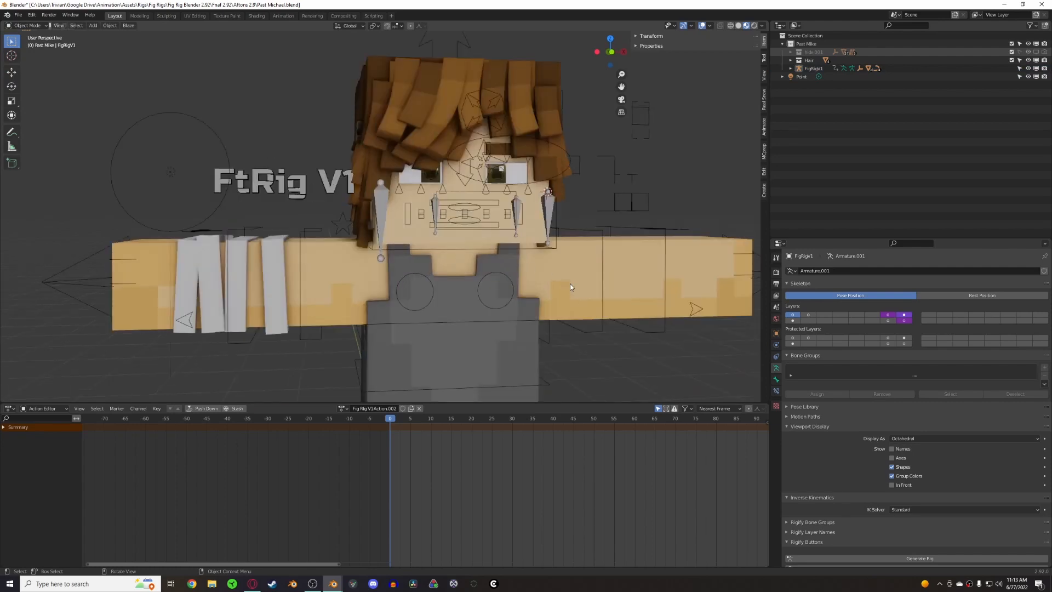
scroll(568, 284, down, 4)
middle_drag(526, 285, 528, 312)
scroll(551, 305, down, 2)
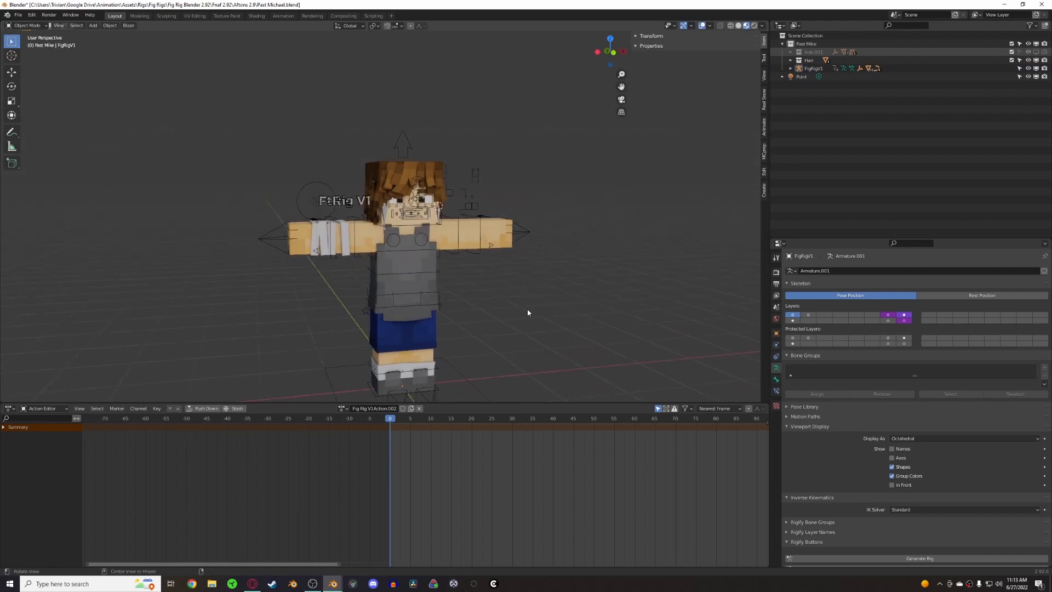
Step: Preview the character in Rendered viewport shading, then return to Material Preview
key(z)
click(524, 269)
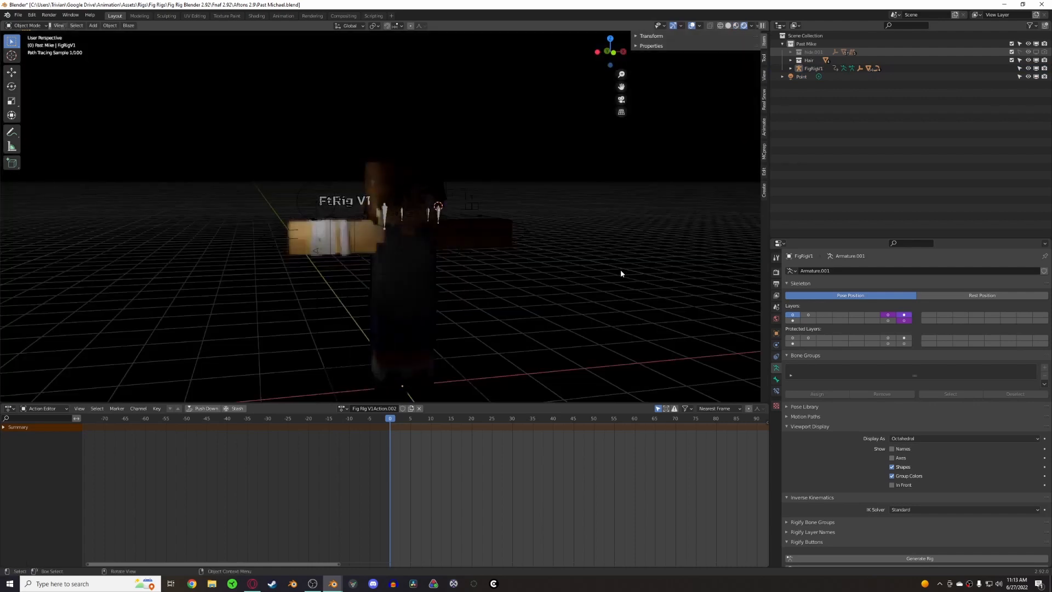
key(z)
click(554, 304)
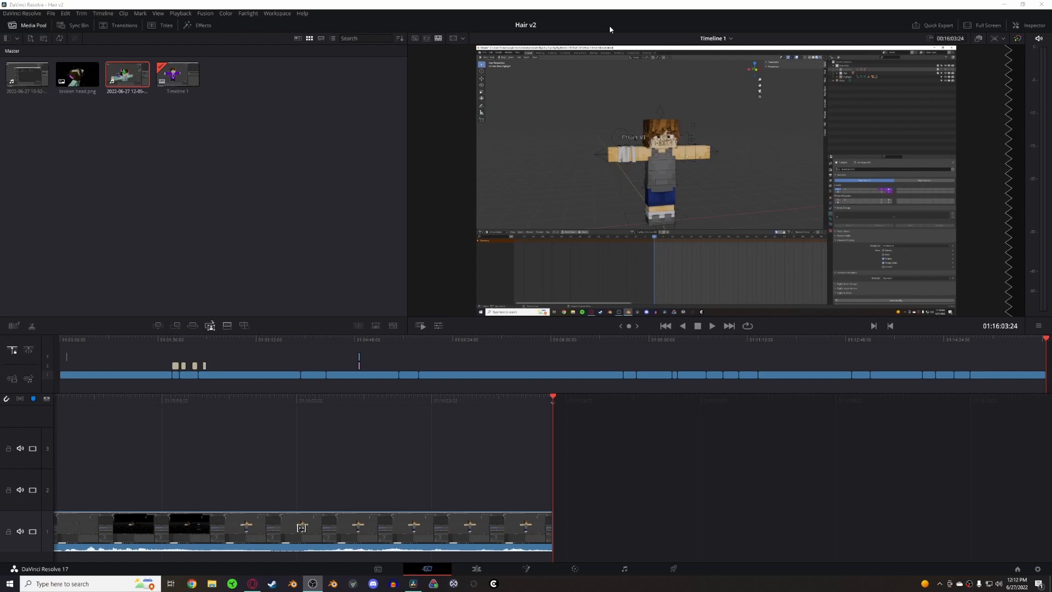
click(616, 4)
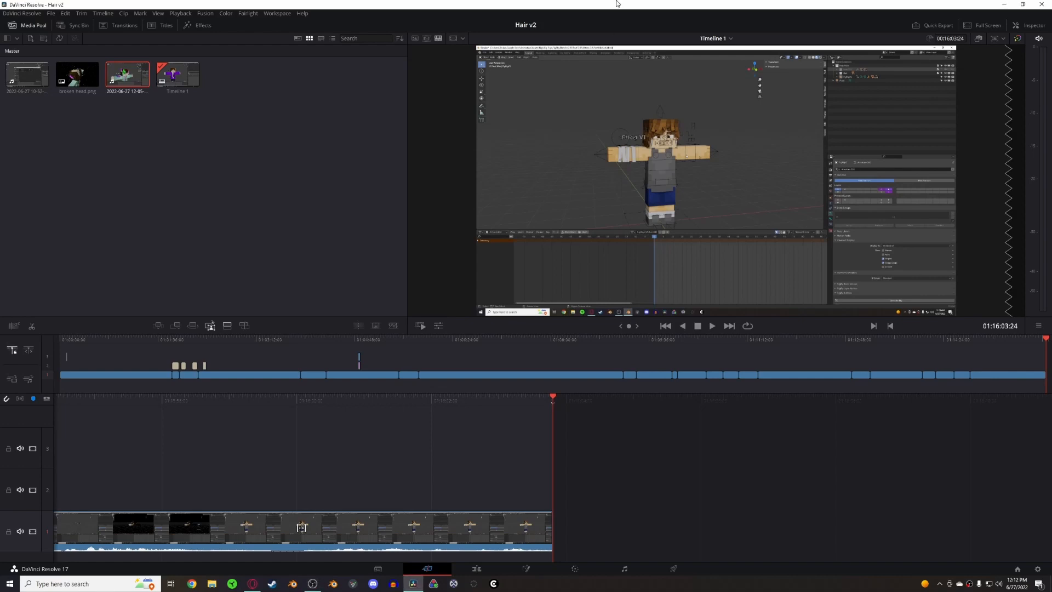